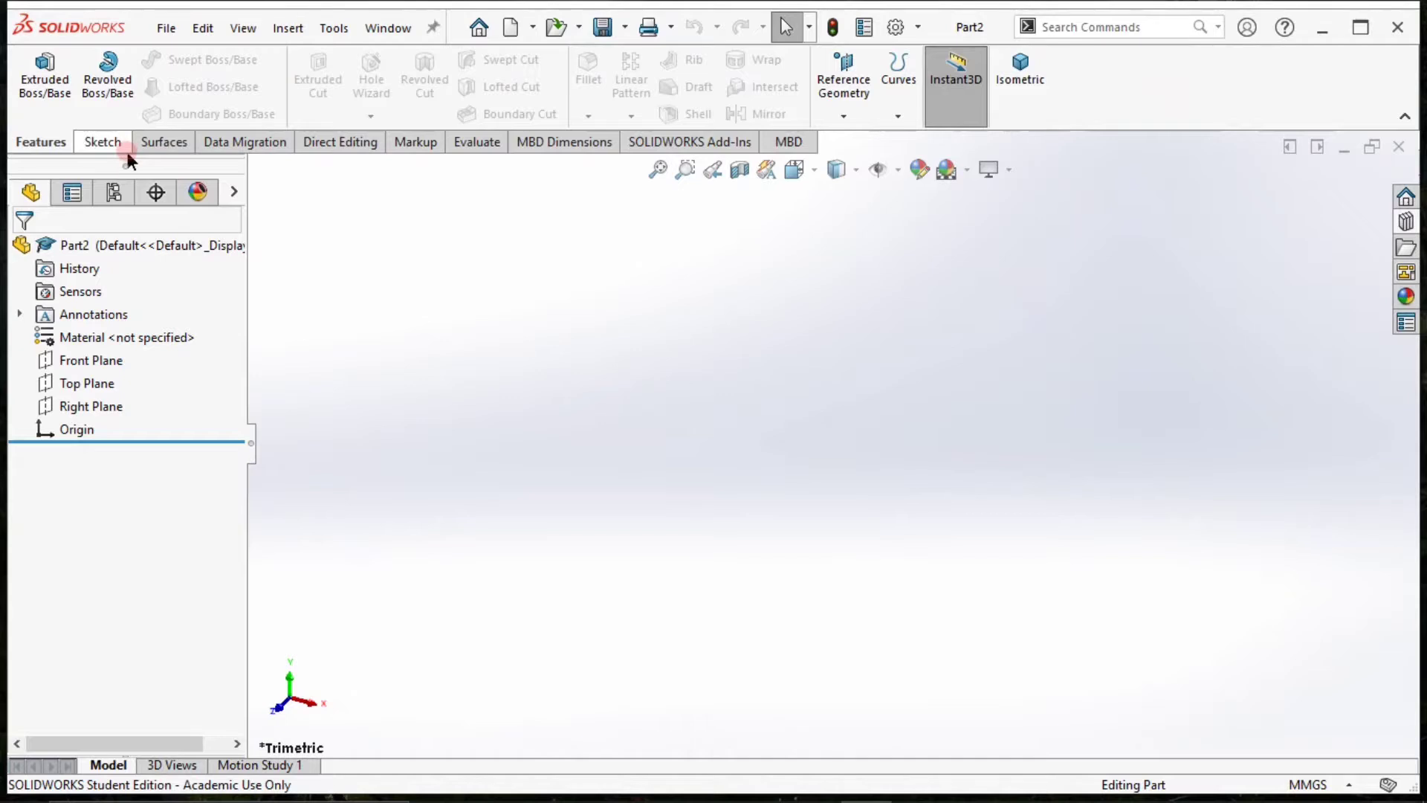
Start a sketch on the Top Plane and draw a circle of about 44.7 mm radius centred on the origin.
click(103, 141)
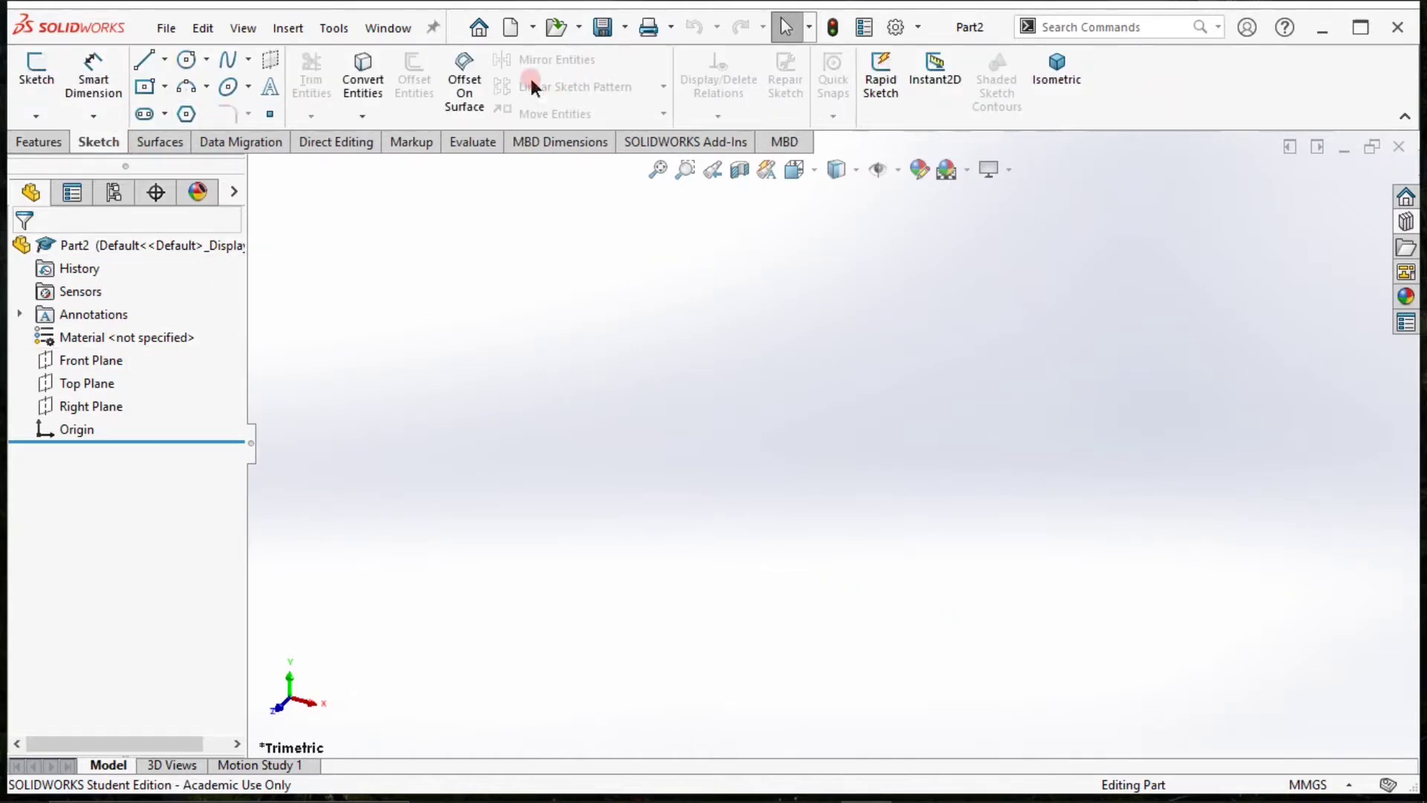
click(35, 71)
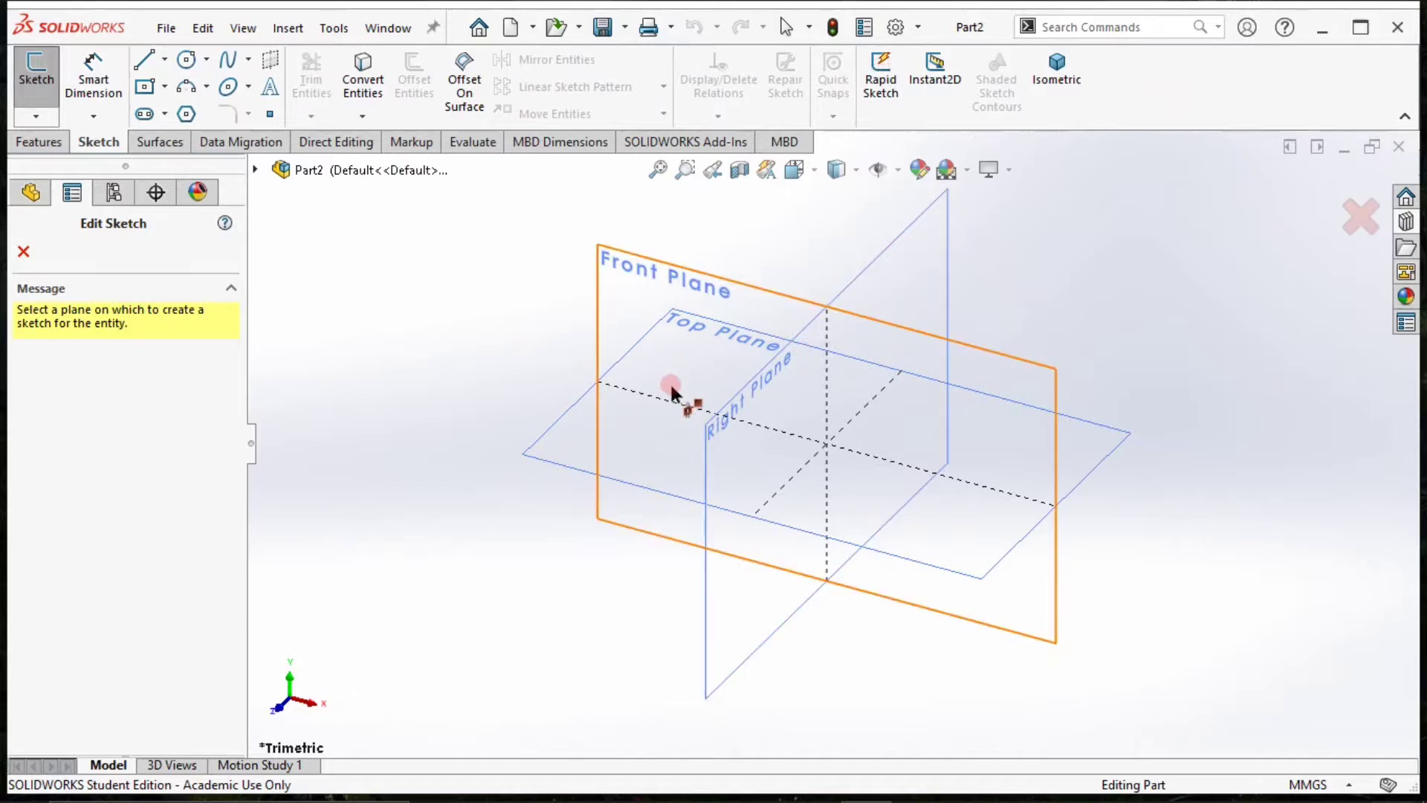
click(646, 455)
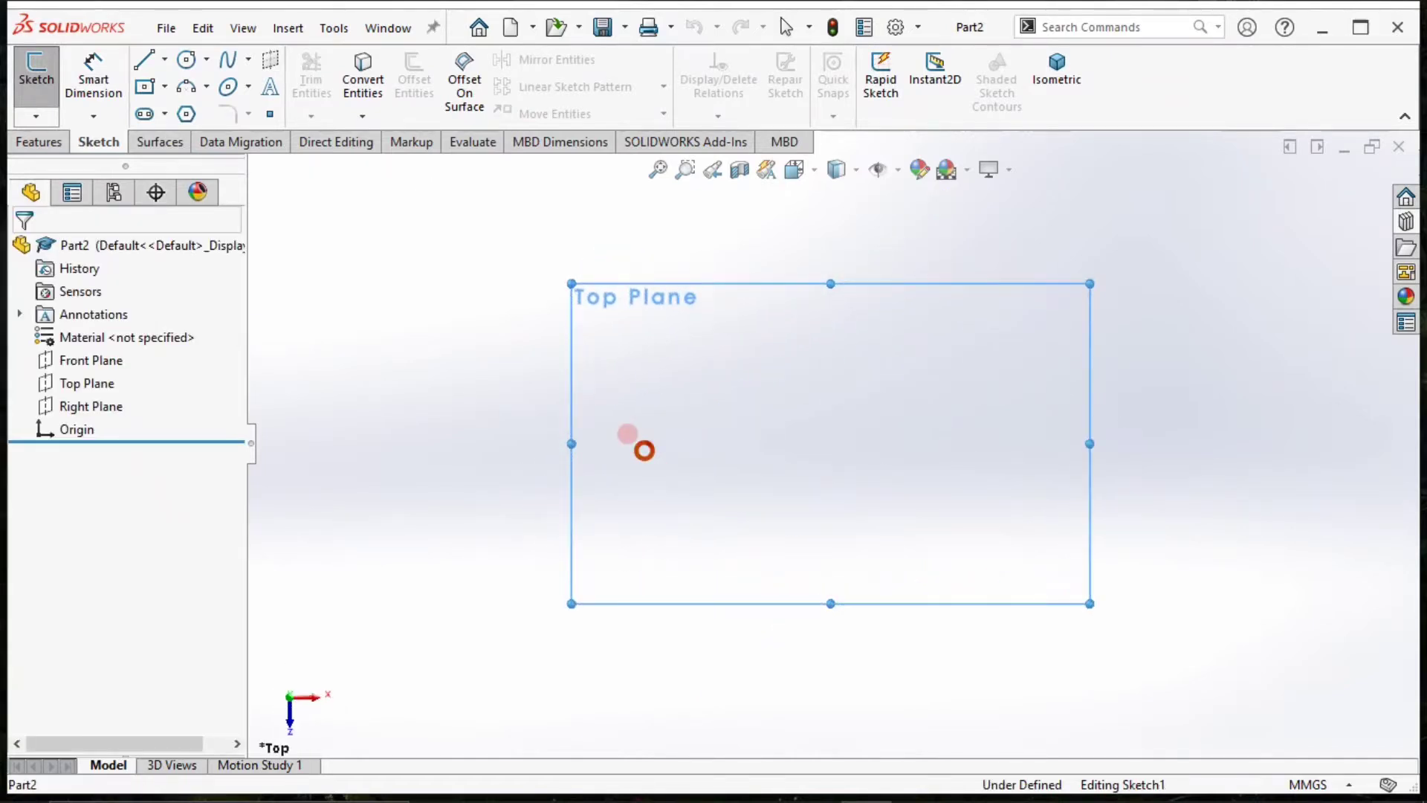
click(187, 59)
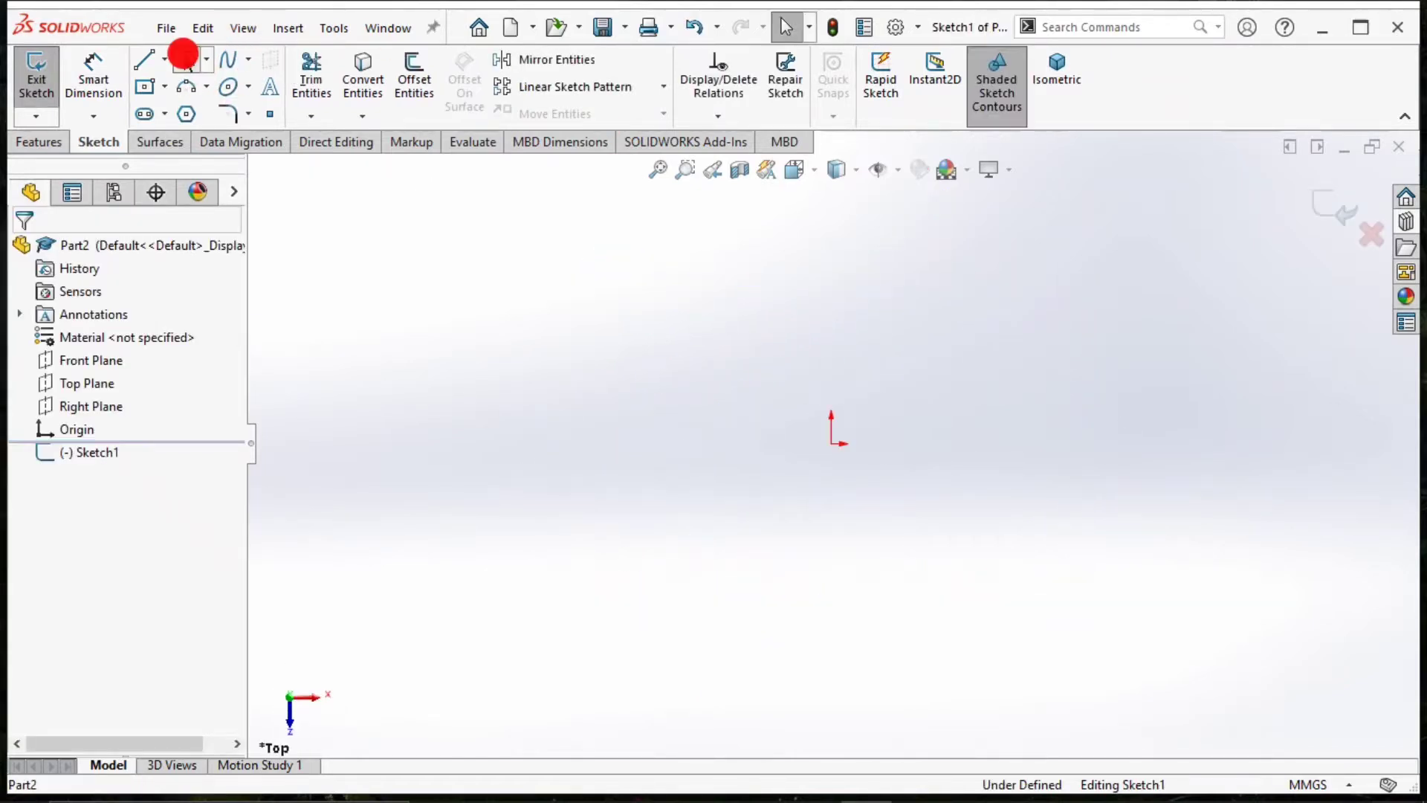
click(833, 445)
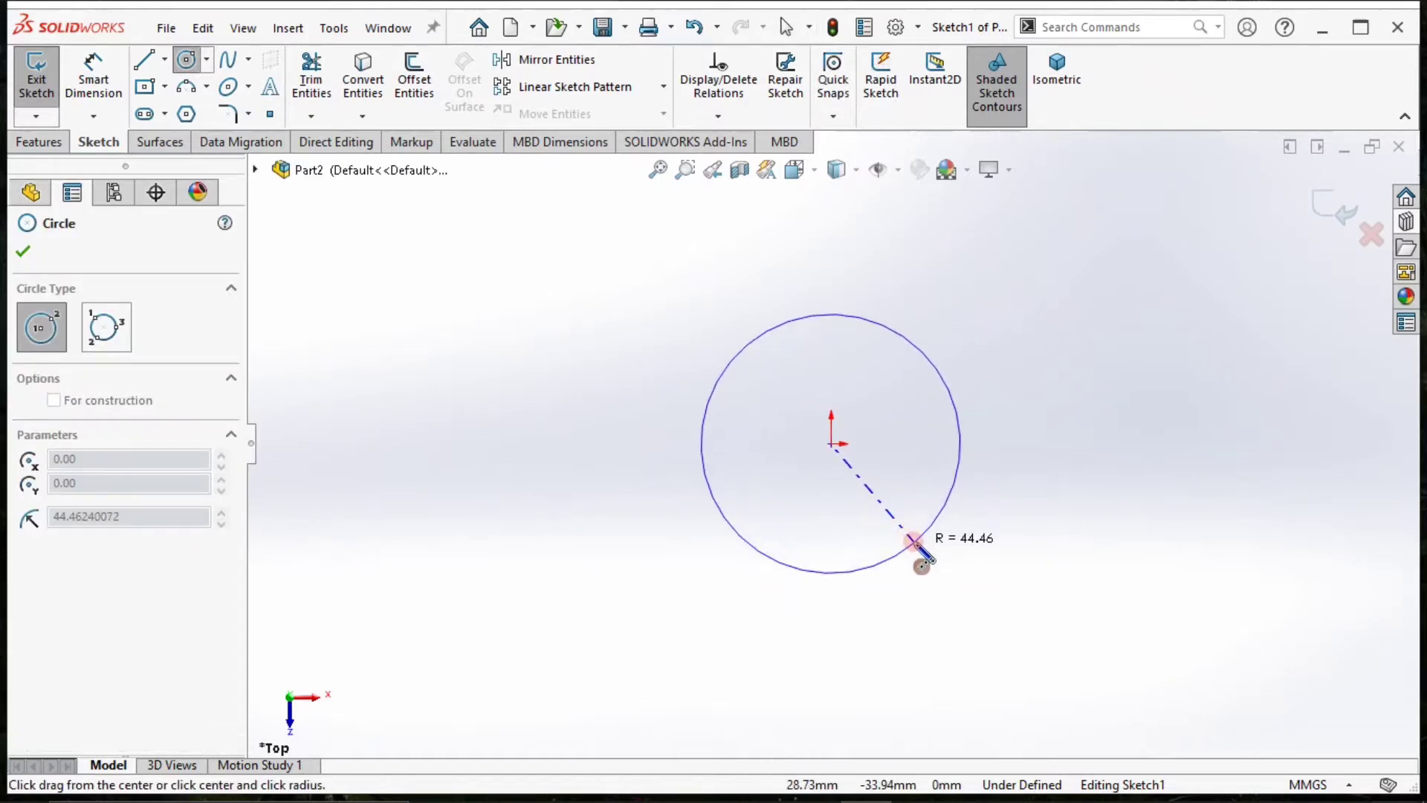
click(914, 543)
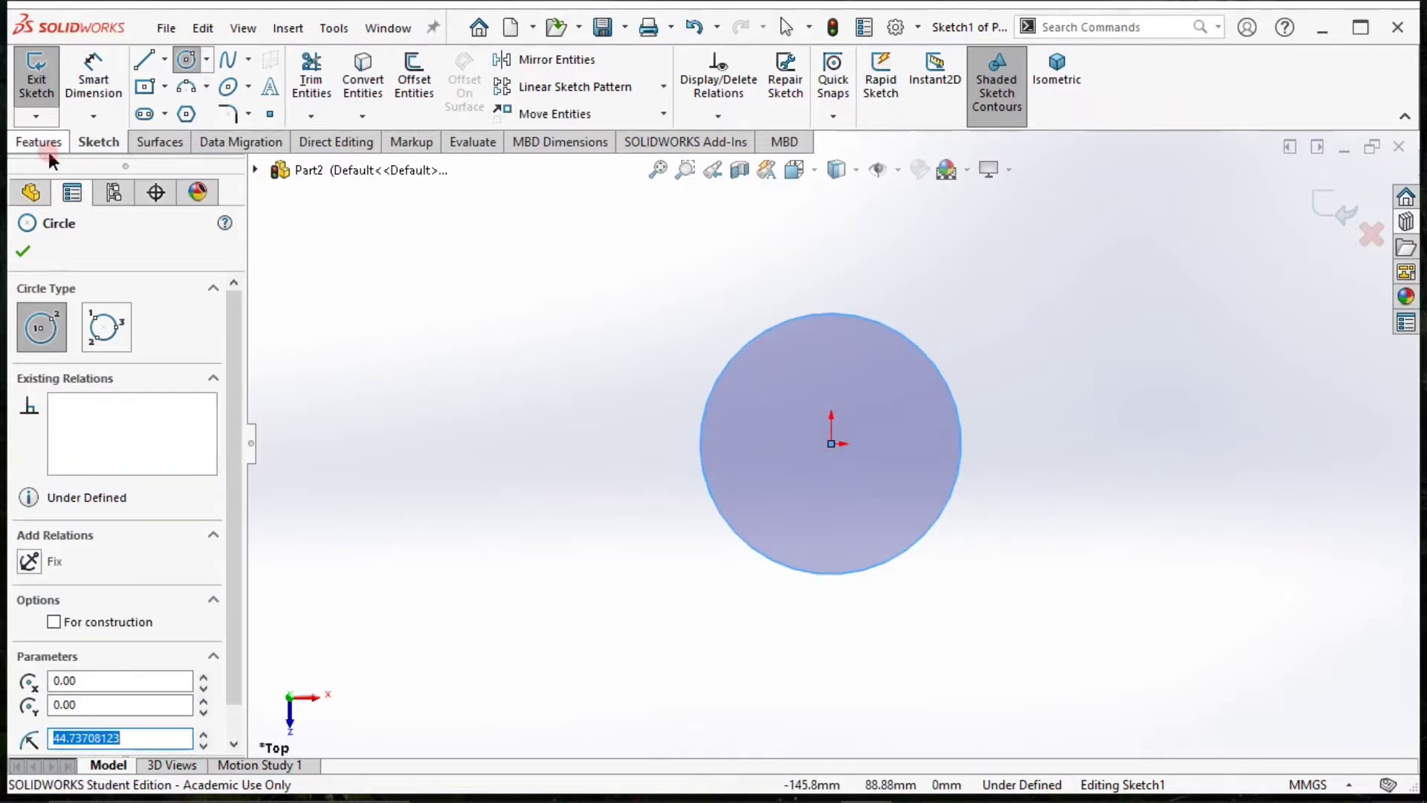
Dimension the circle's diameter and set it to 102.5 mm.
click(98, 63)
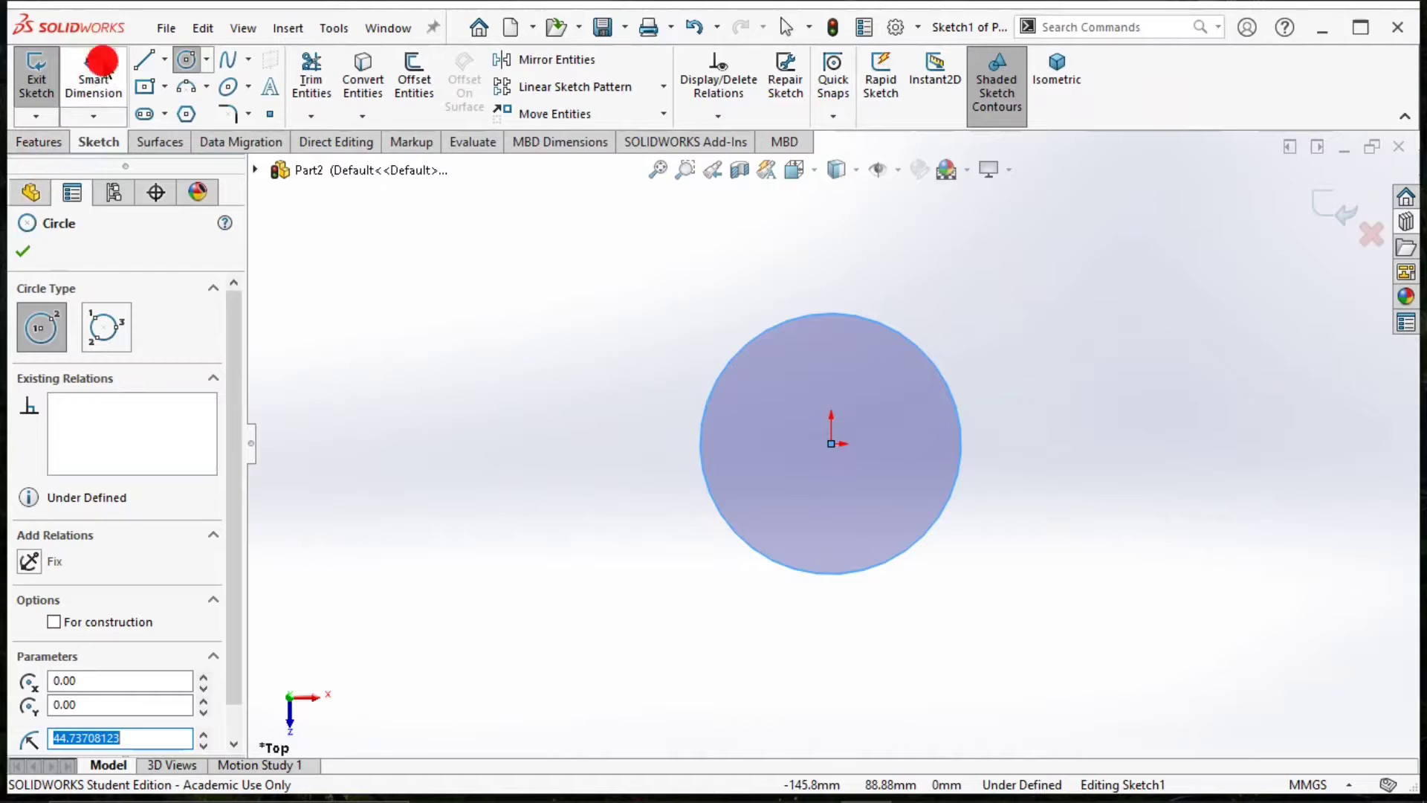
click(706, 414)
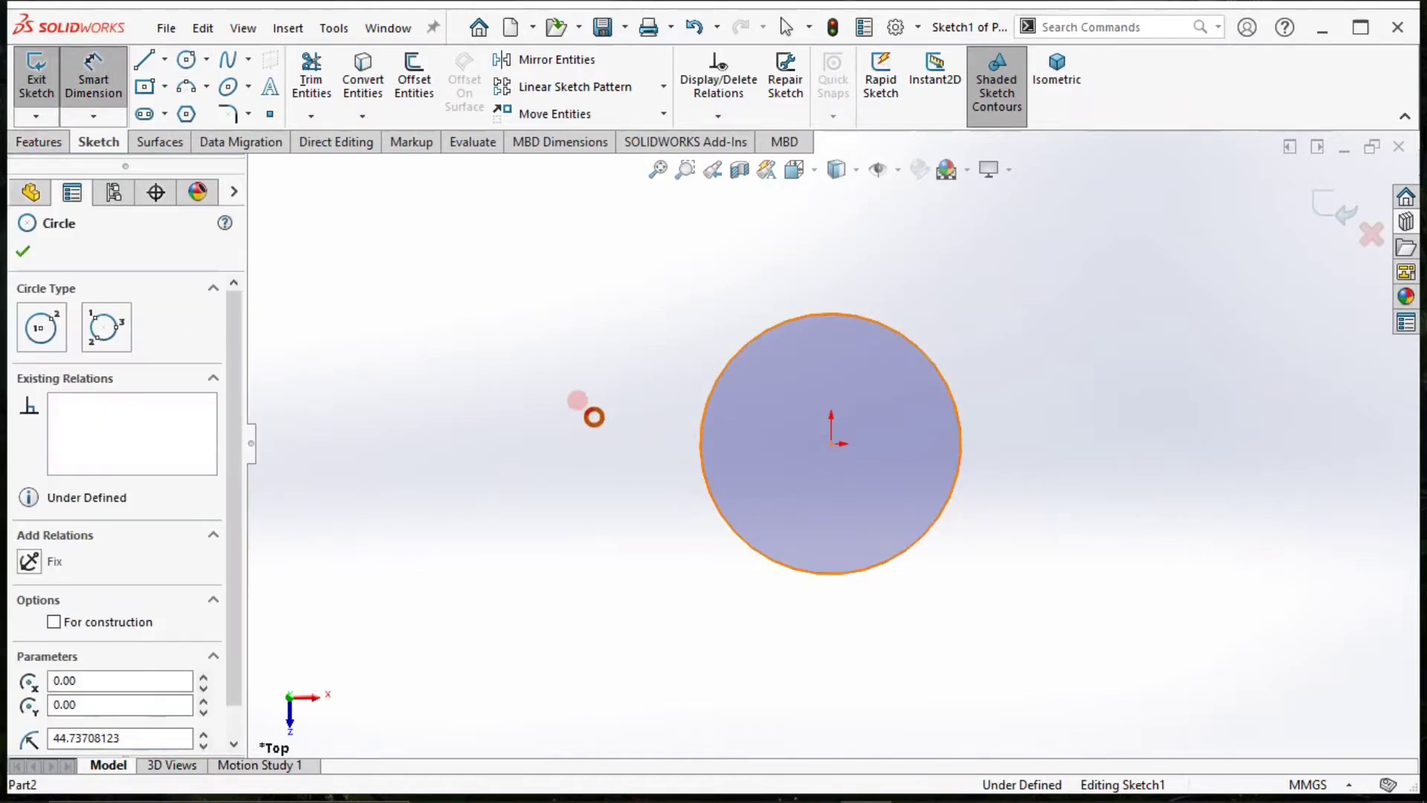
click(700, 440)
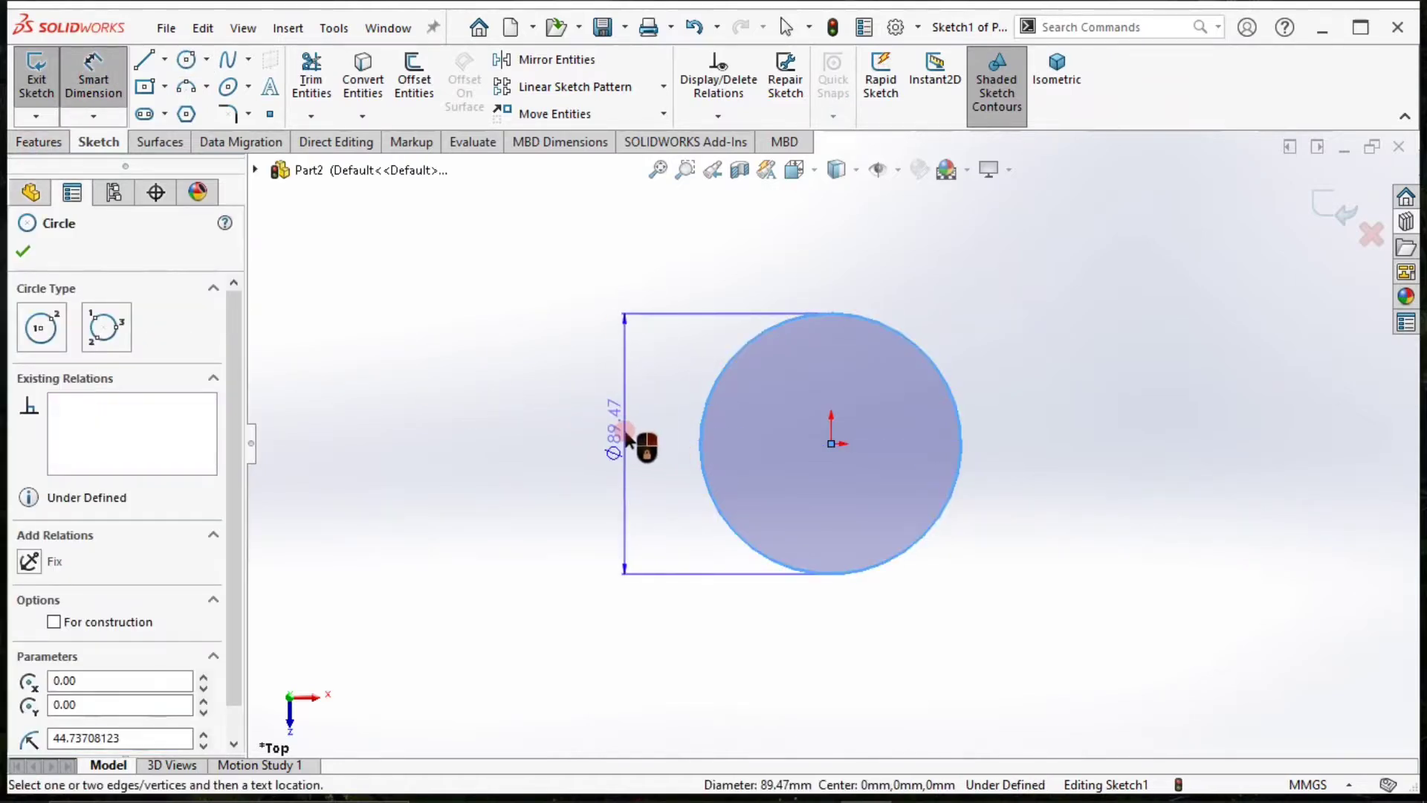
click(601, 429)
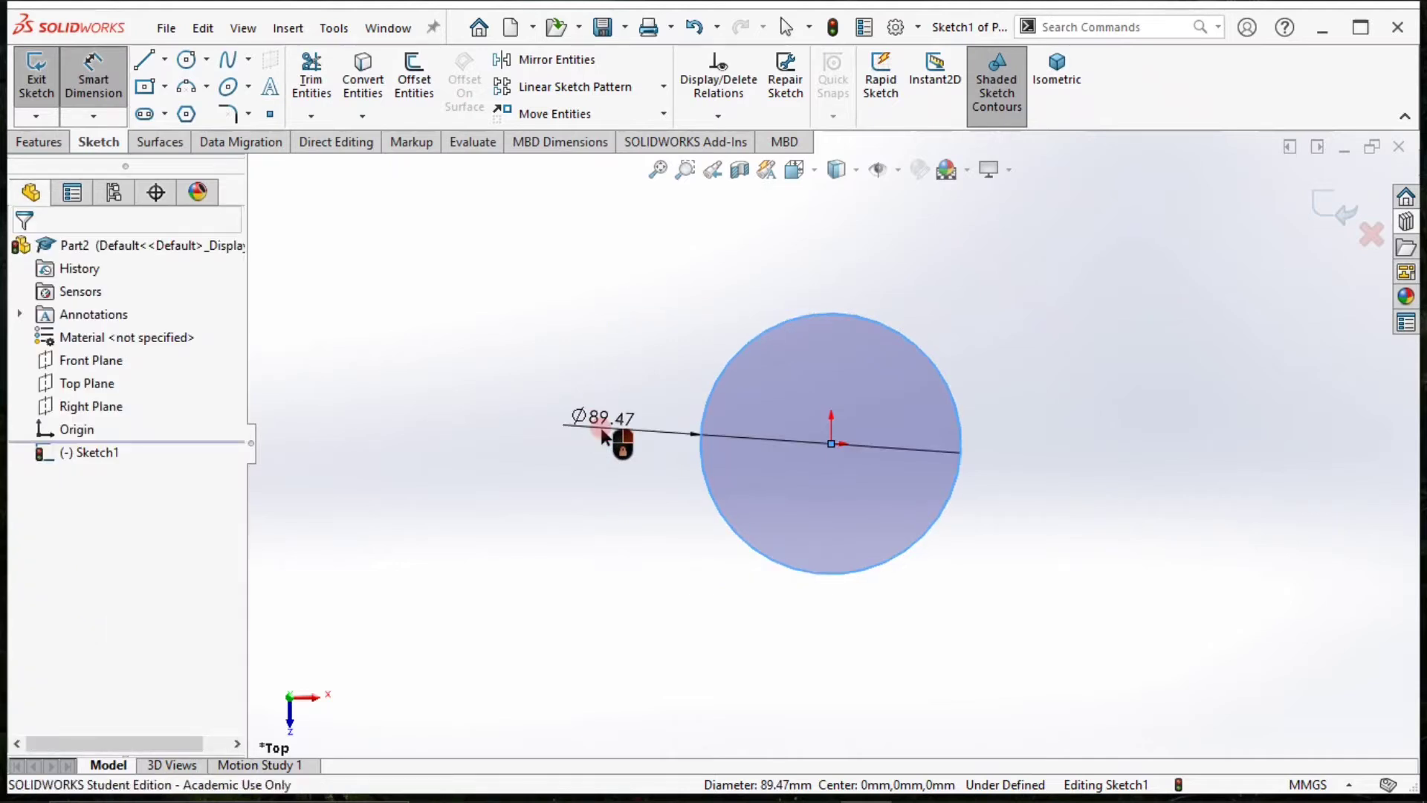
click(601, 431)
text(10)
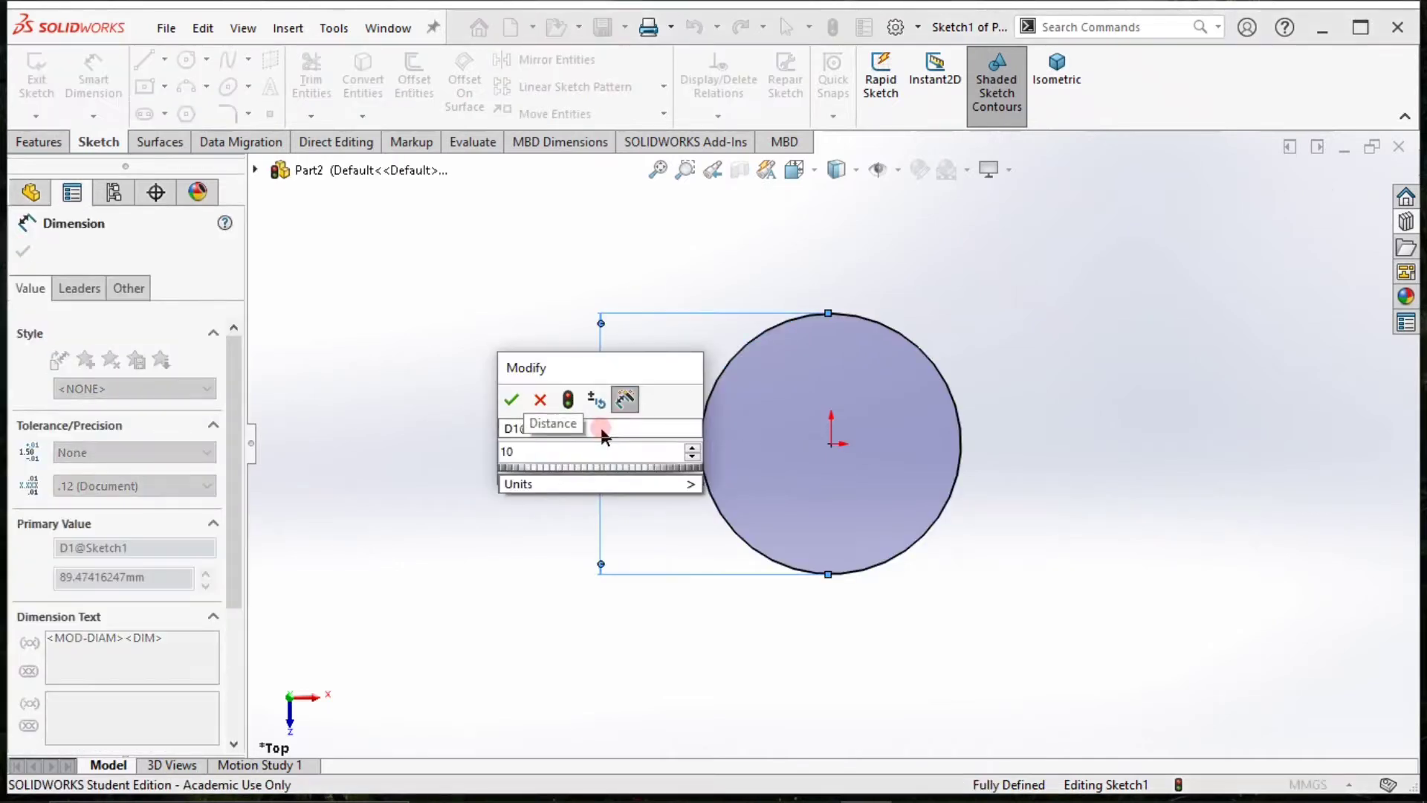
text(2.5)
key(Return)
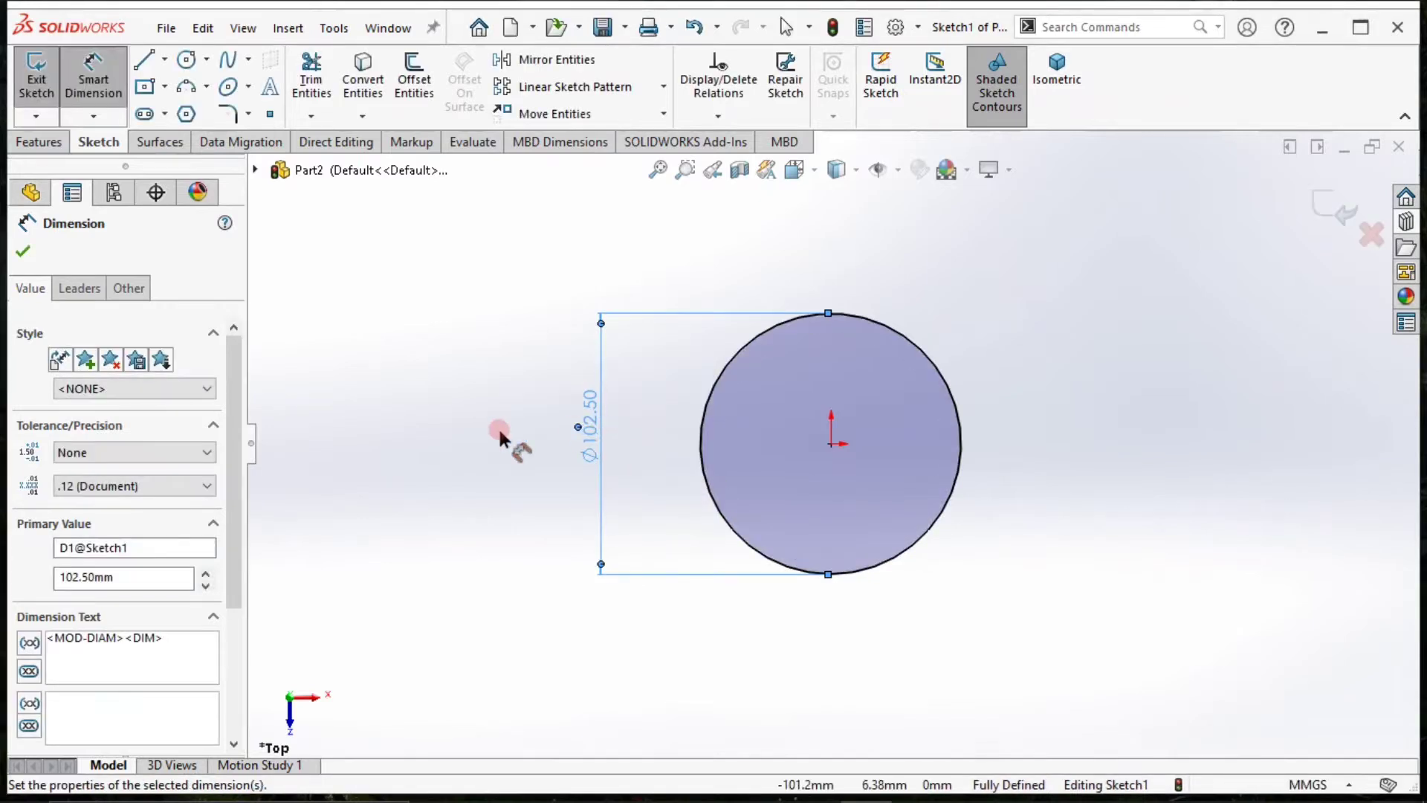
click(491, 428)
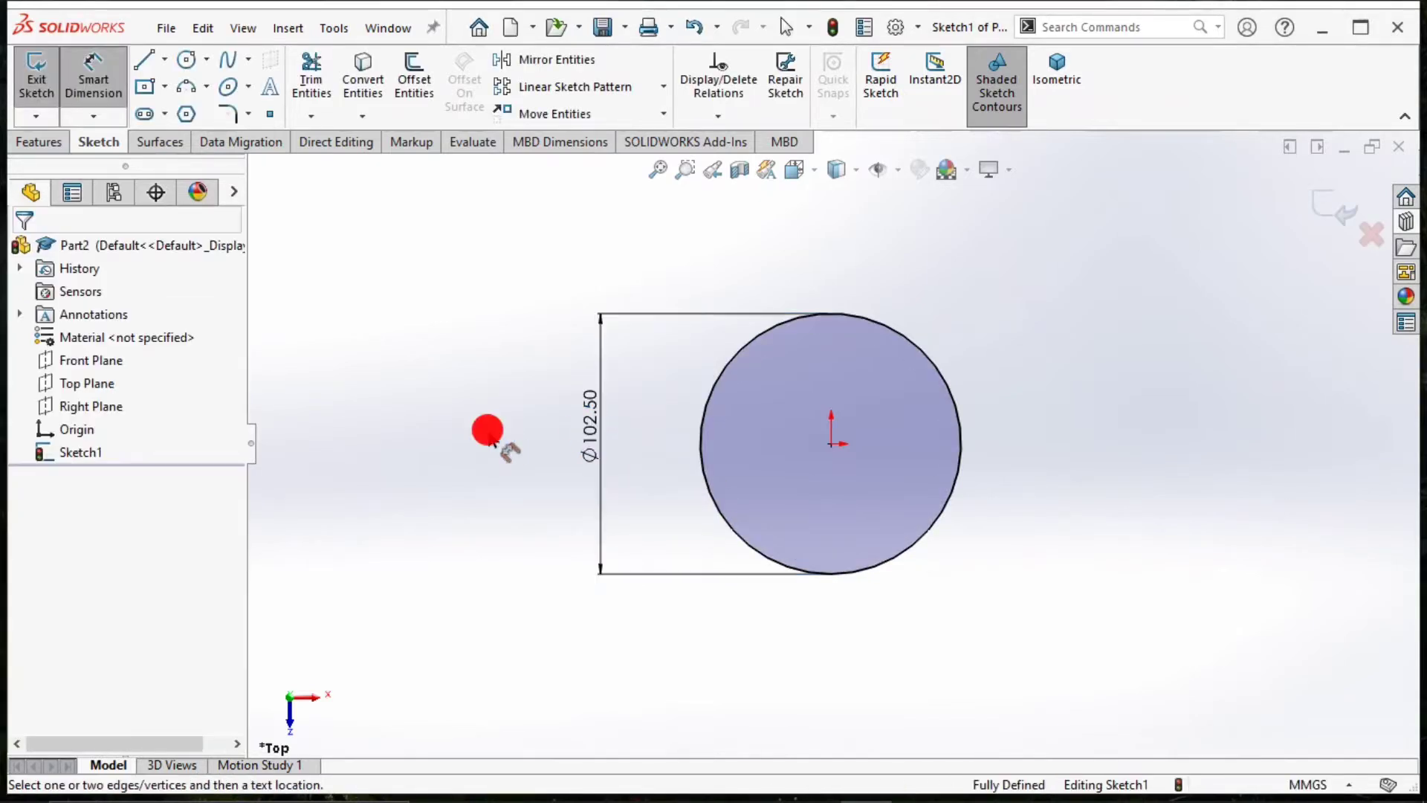
Extrude the circle upward as a blind boss with a depth of 15 mm.
click(46, 141)
click(61, 91)
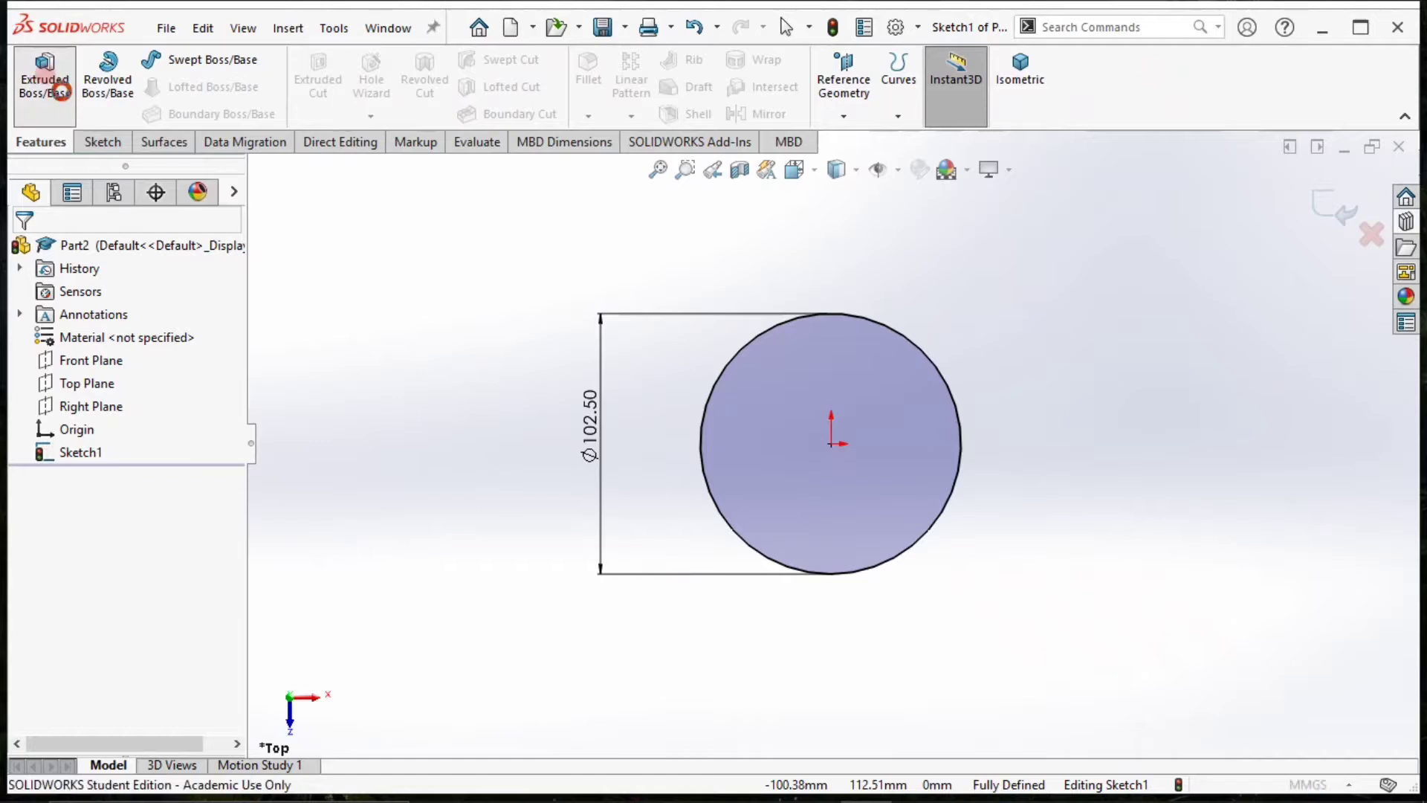
click(892, 448)
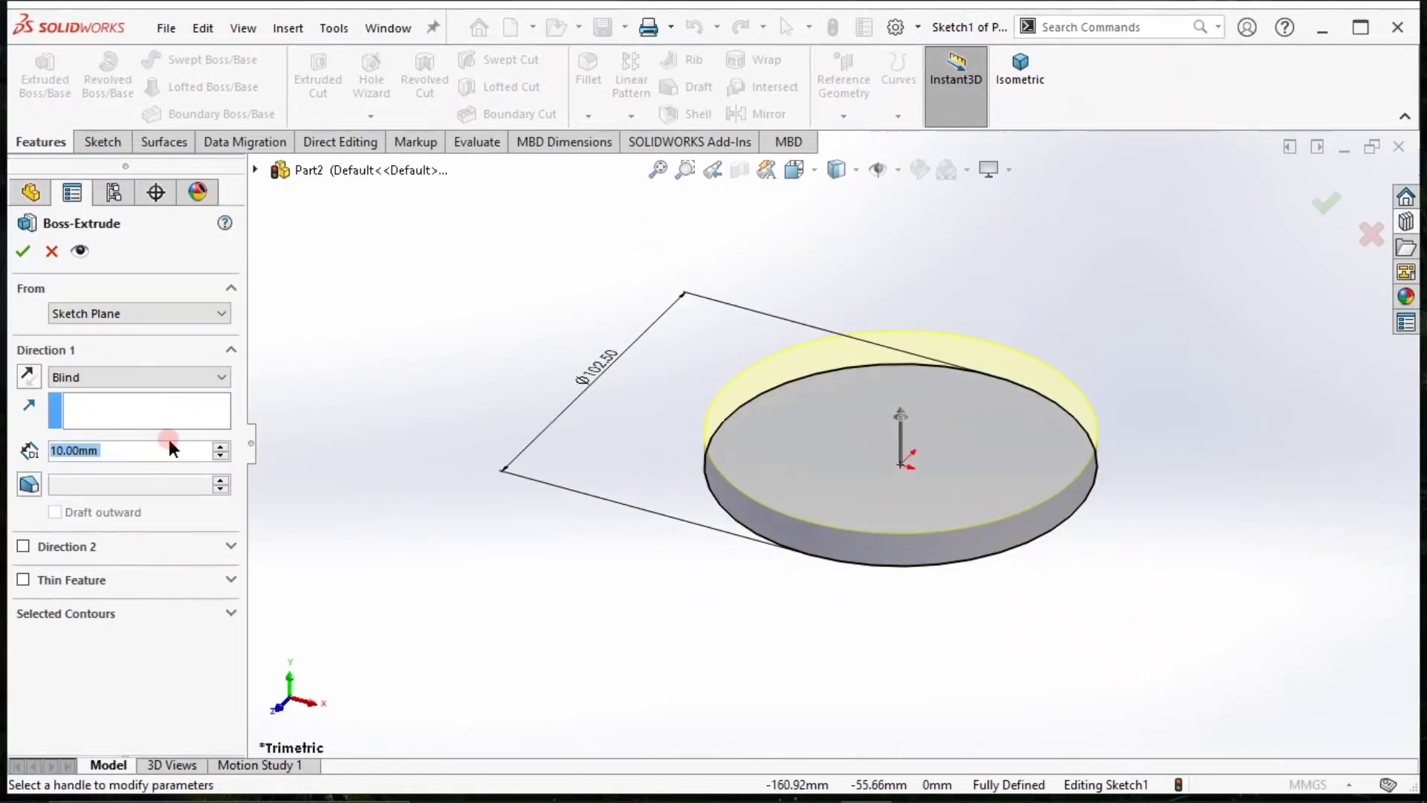
text(25)
key(Return)
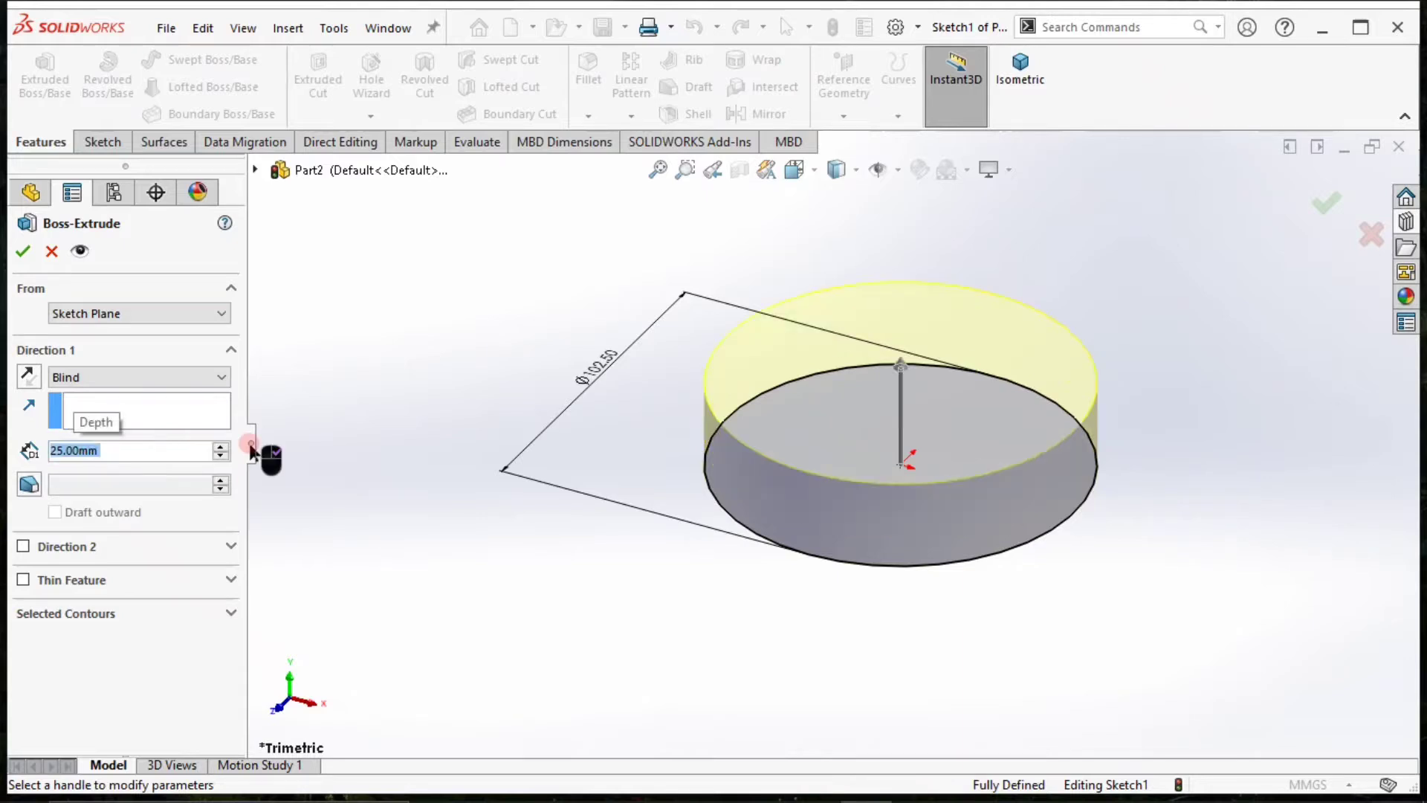
key(BackSpace)
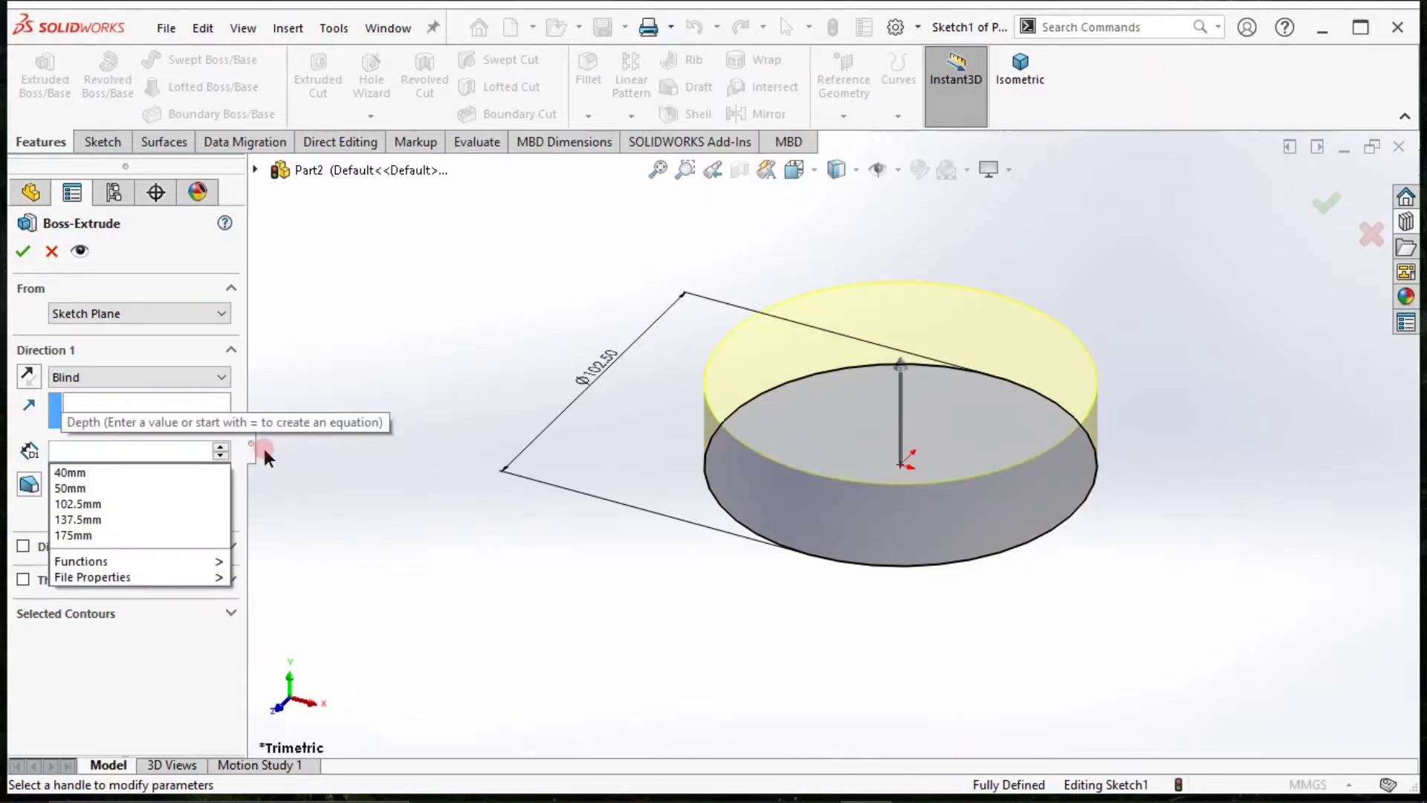
text(15)
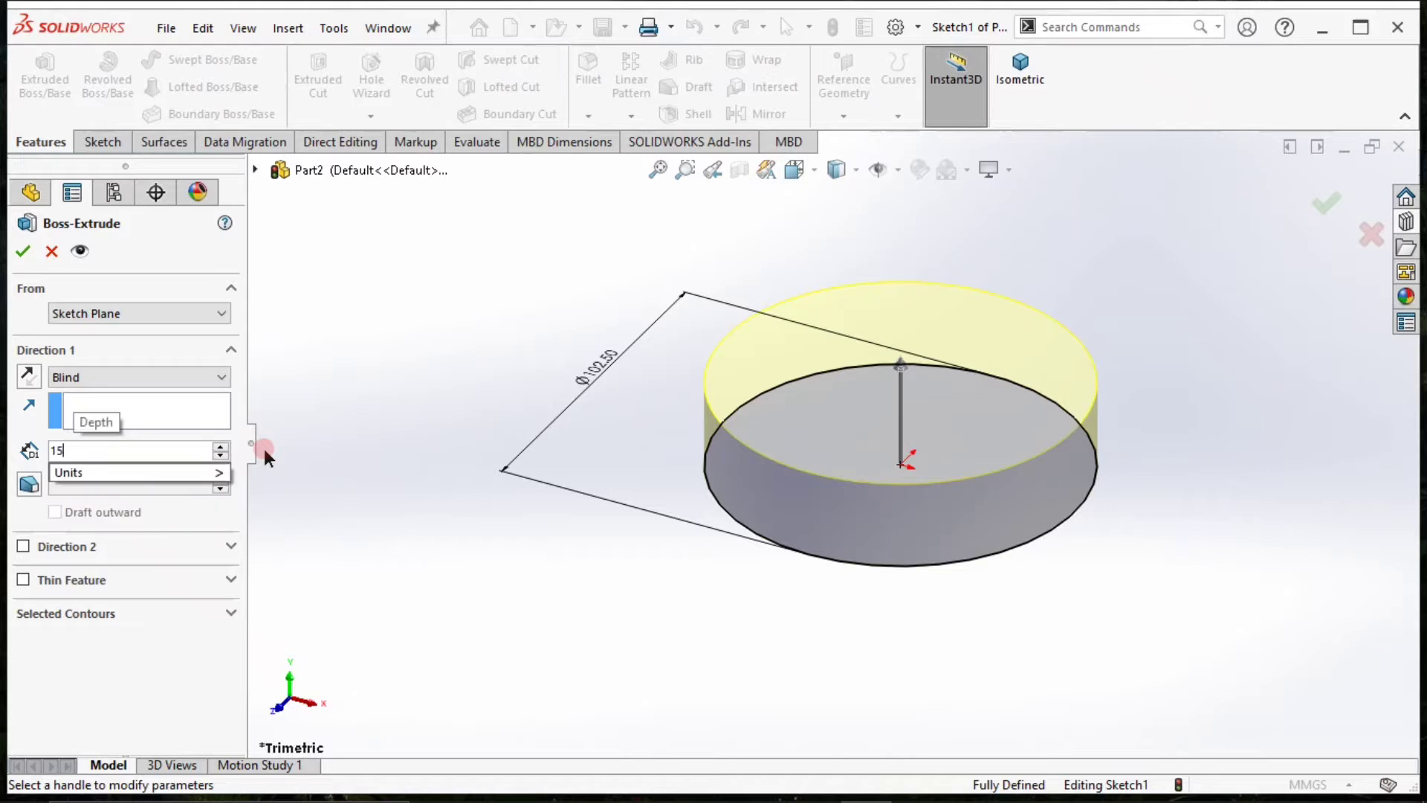
key(Return)
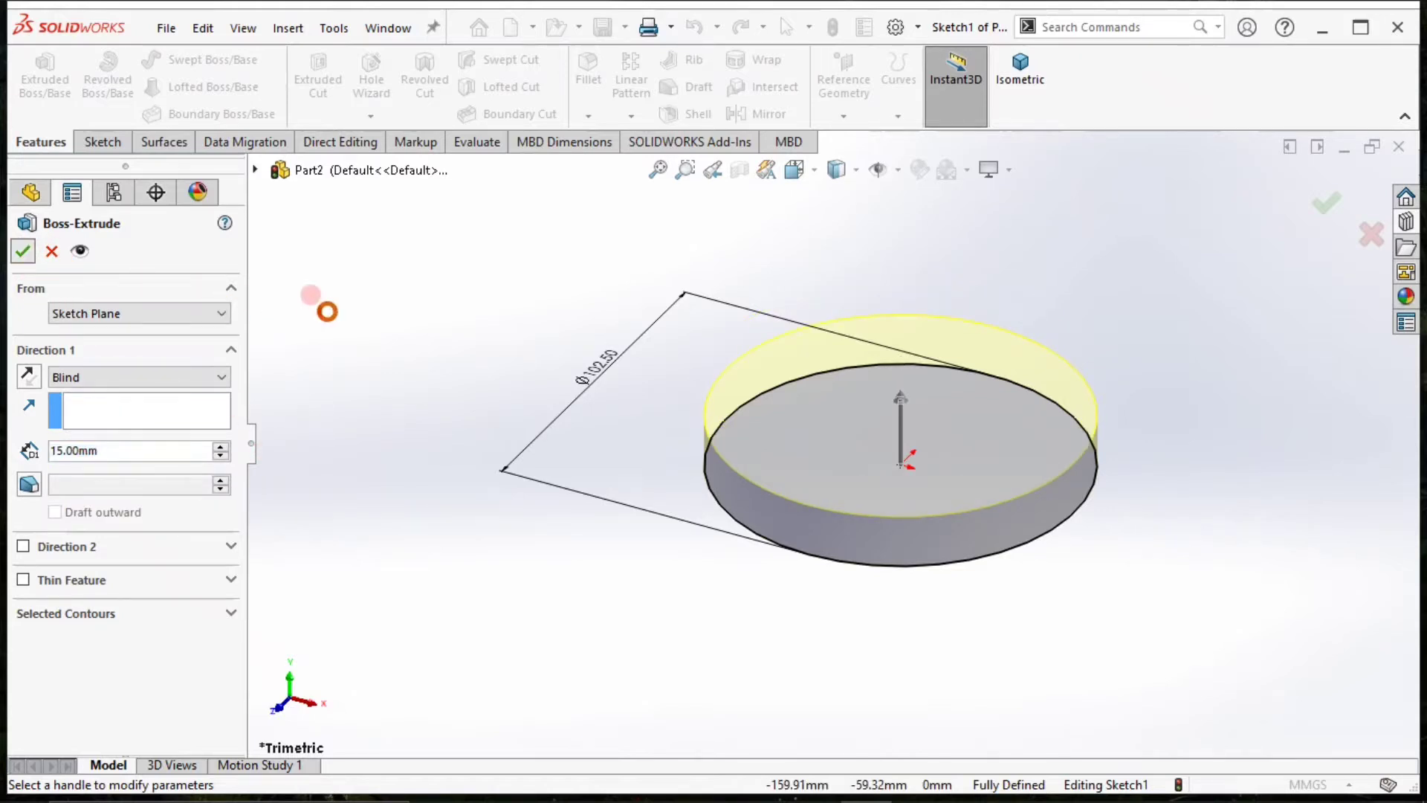
right_click(327, 312)
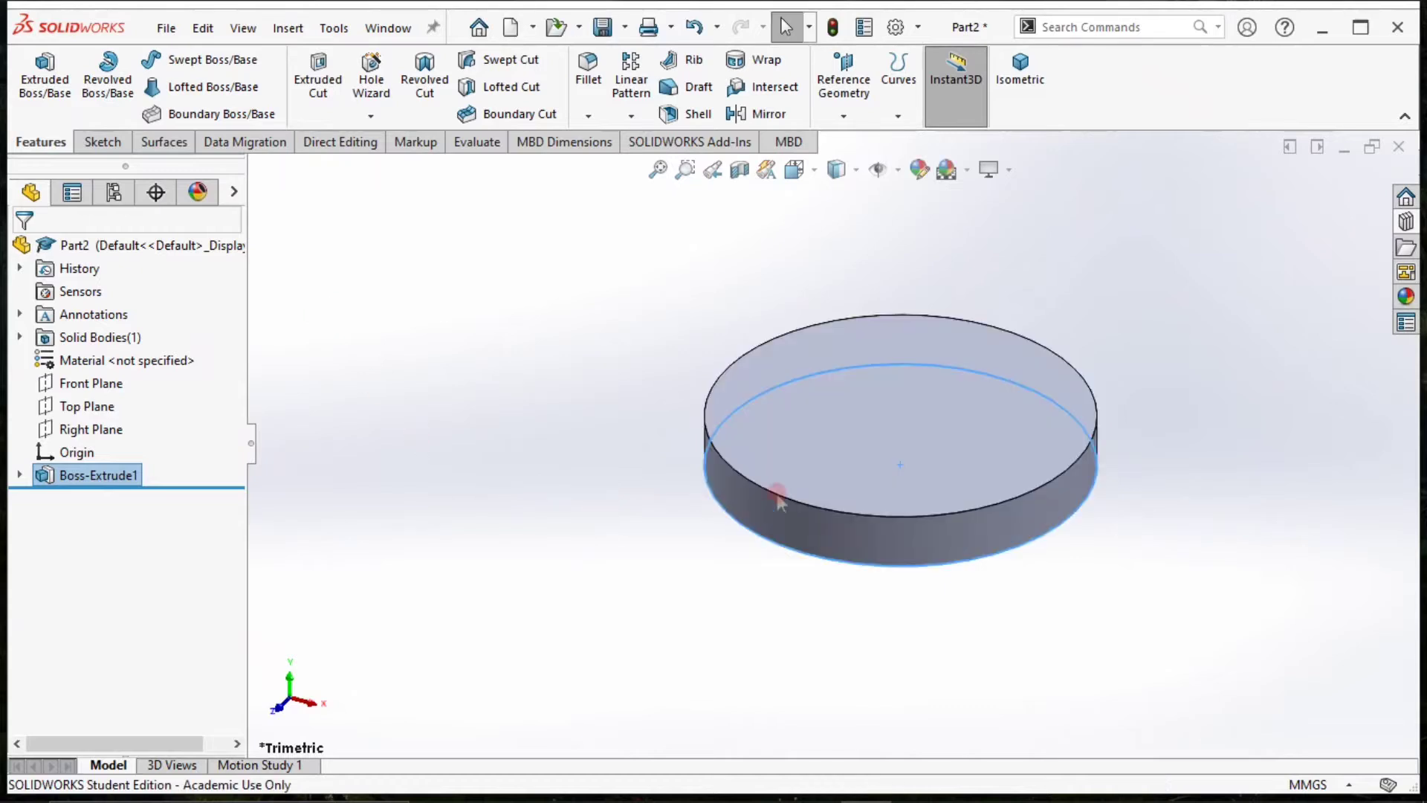
Start a reference plane using the disc's bottom face as the first reference.
scroll(806, 422, up, 4)
scroll(855, 534, down, 3)
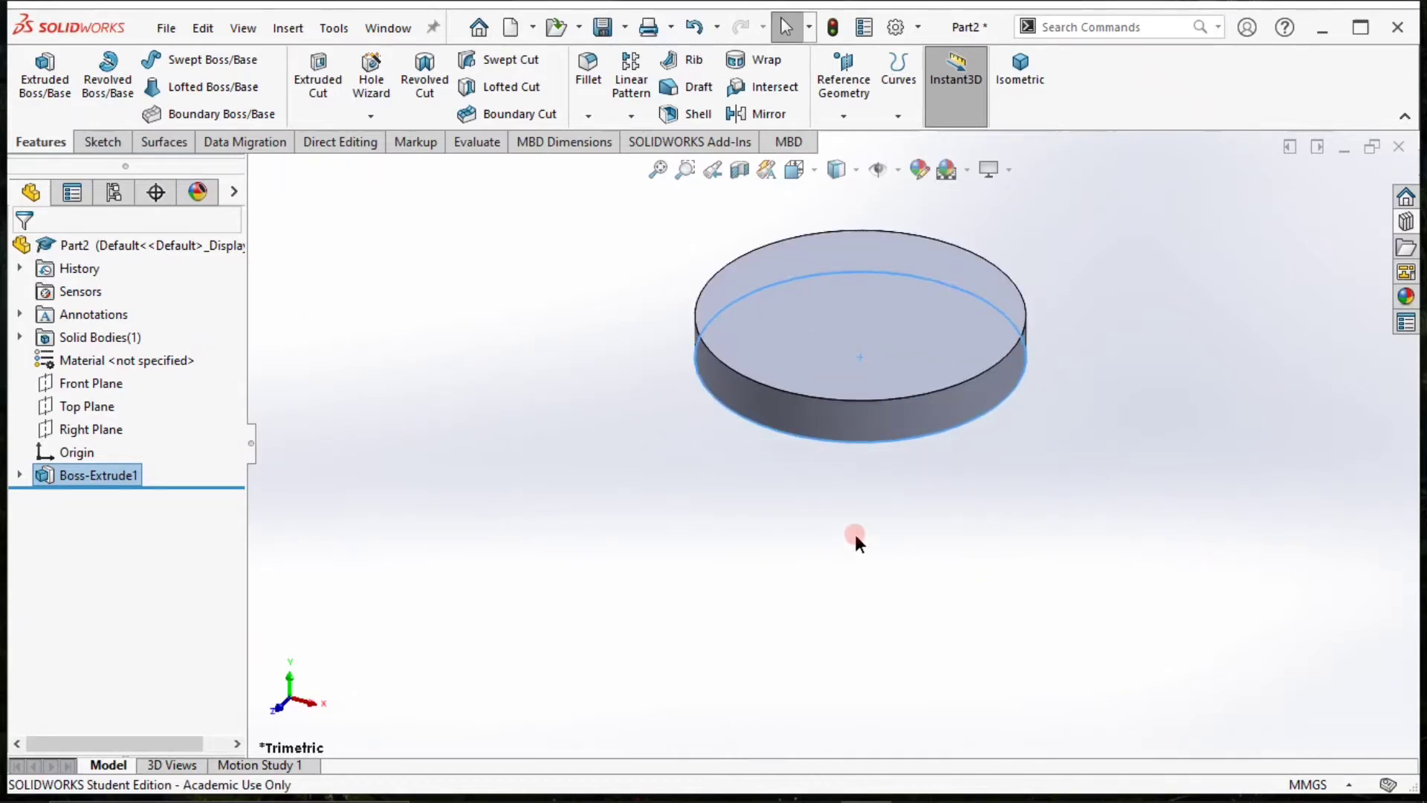
middle_drag(769, 520, 776, 345)
click(845, 70)
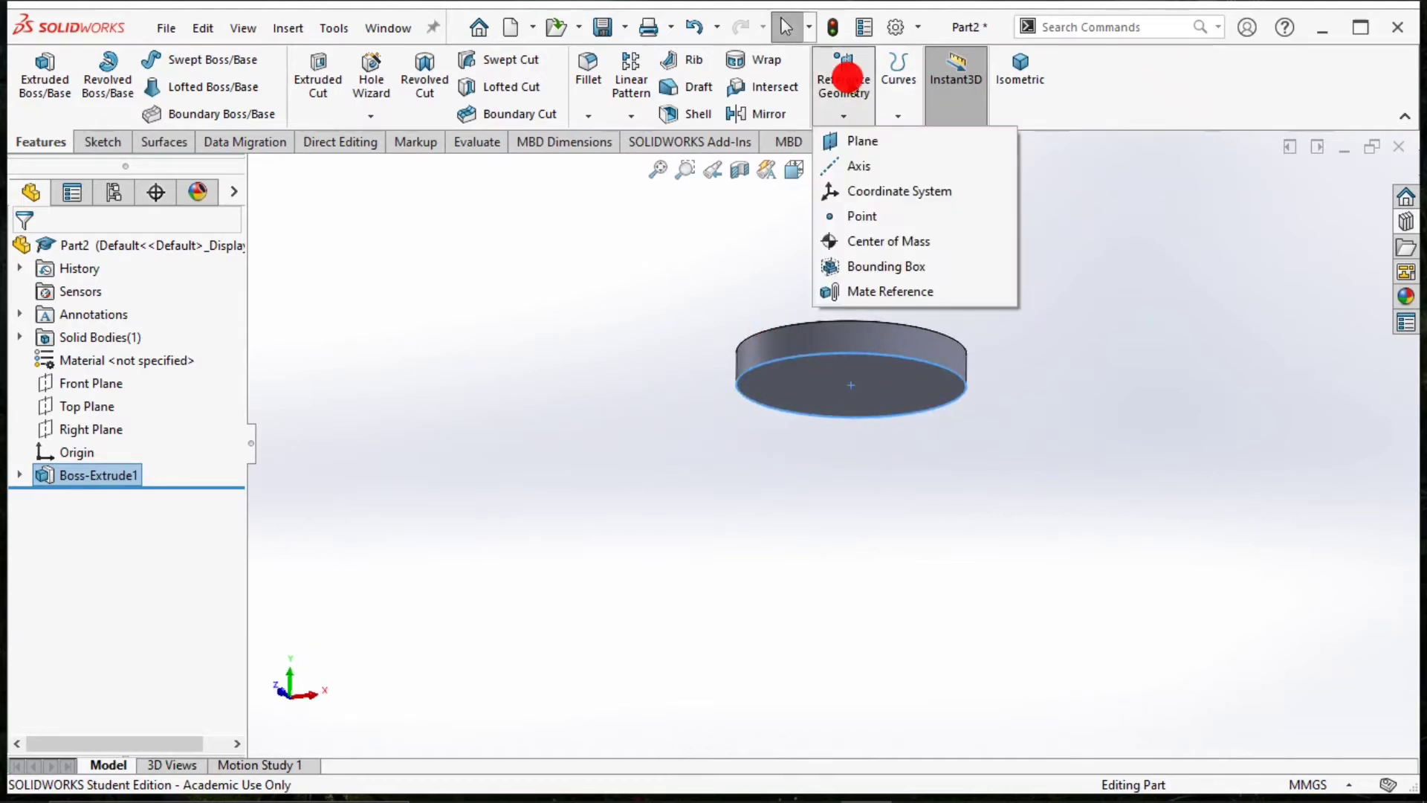
click(883, 125)
click(844, 111)
click(881, 147)
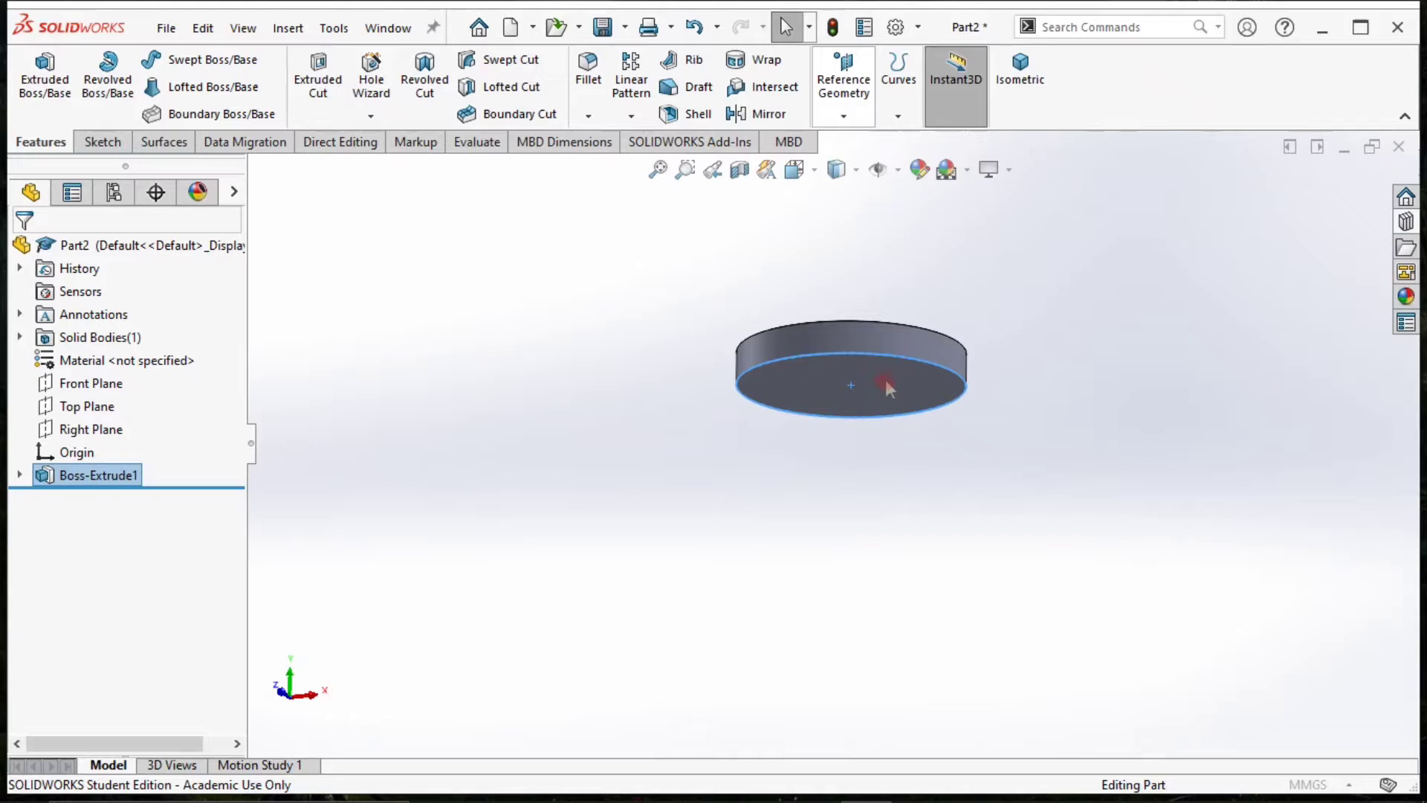
click(837, 88)
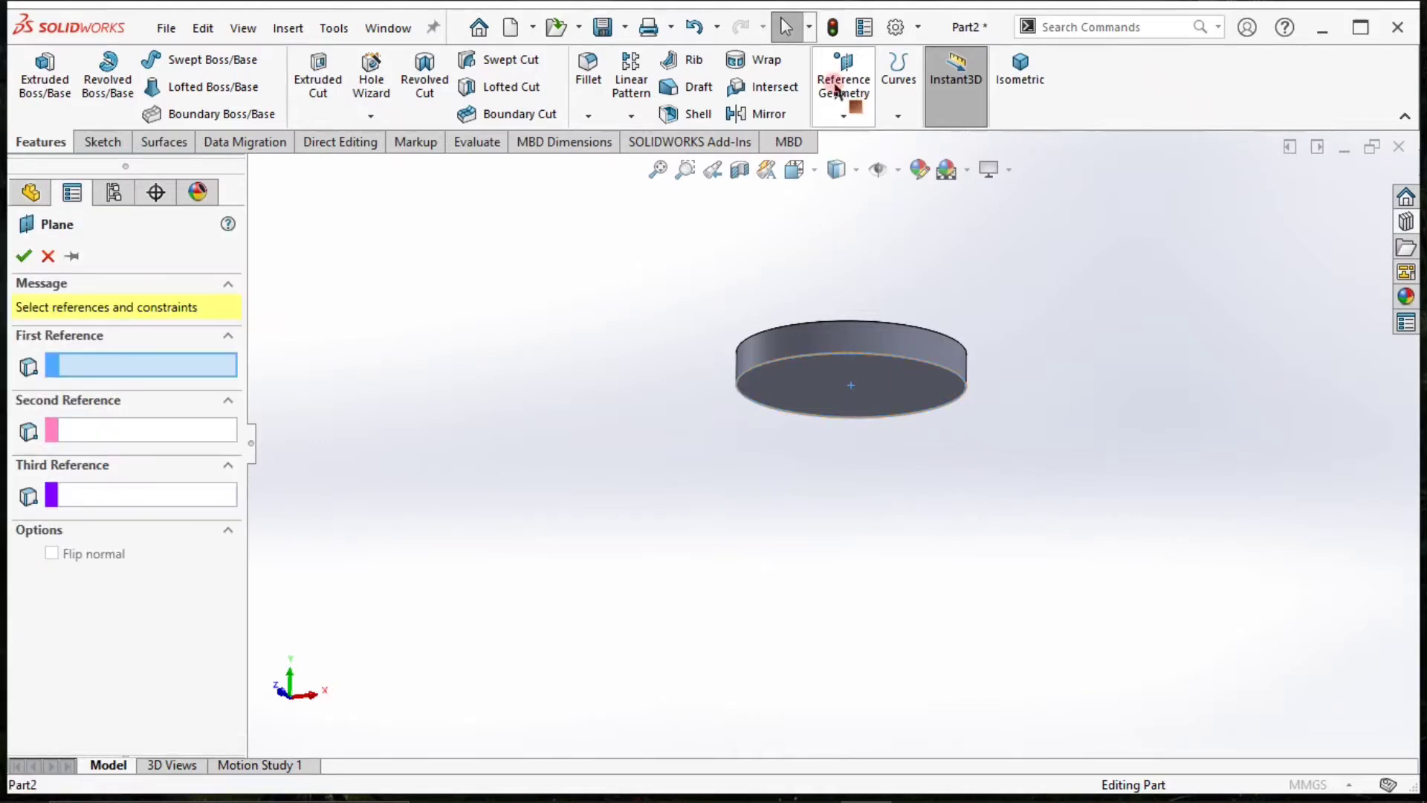
click(857, 385)
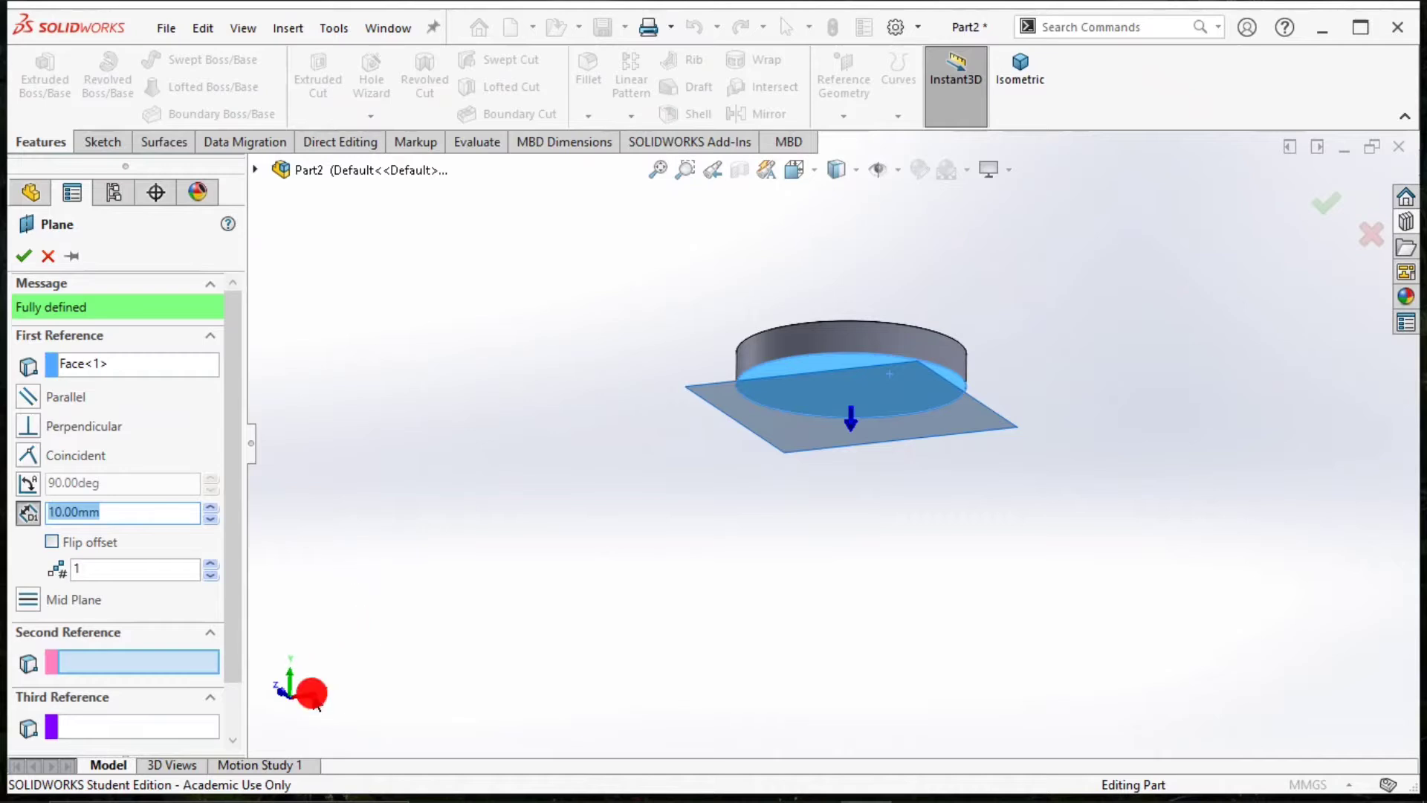
Set the reference plane's offset to 150 mm below the disc and create the plane.
click(312, 693)
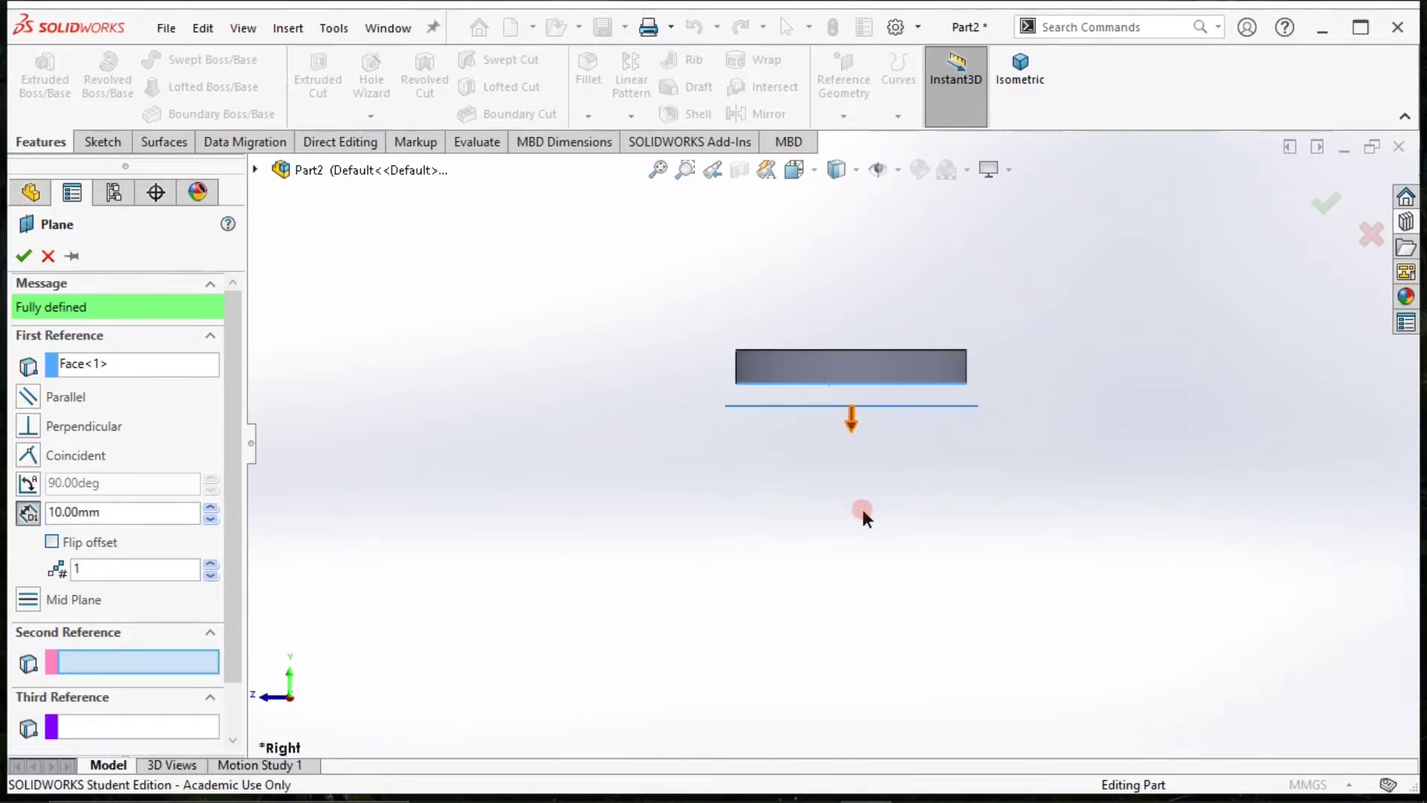
click(30, 512)
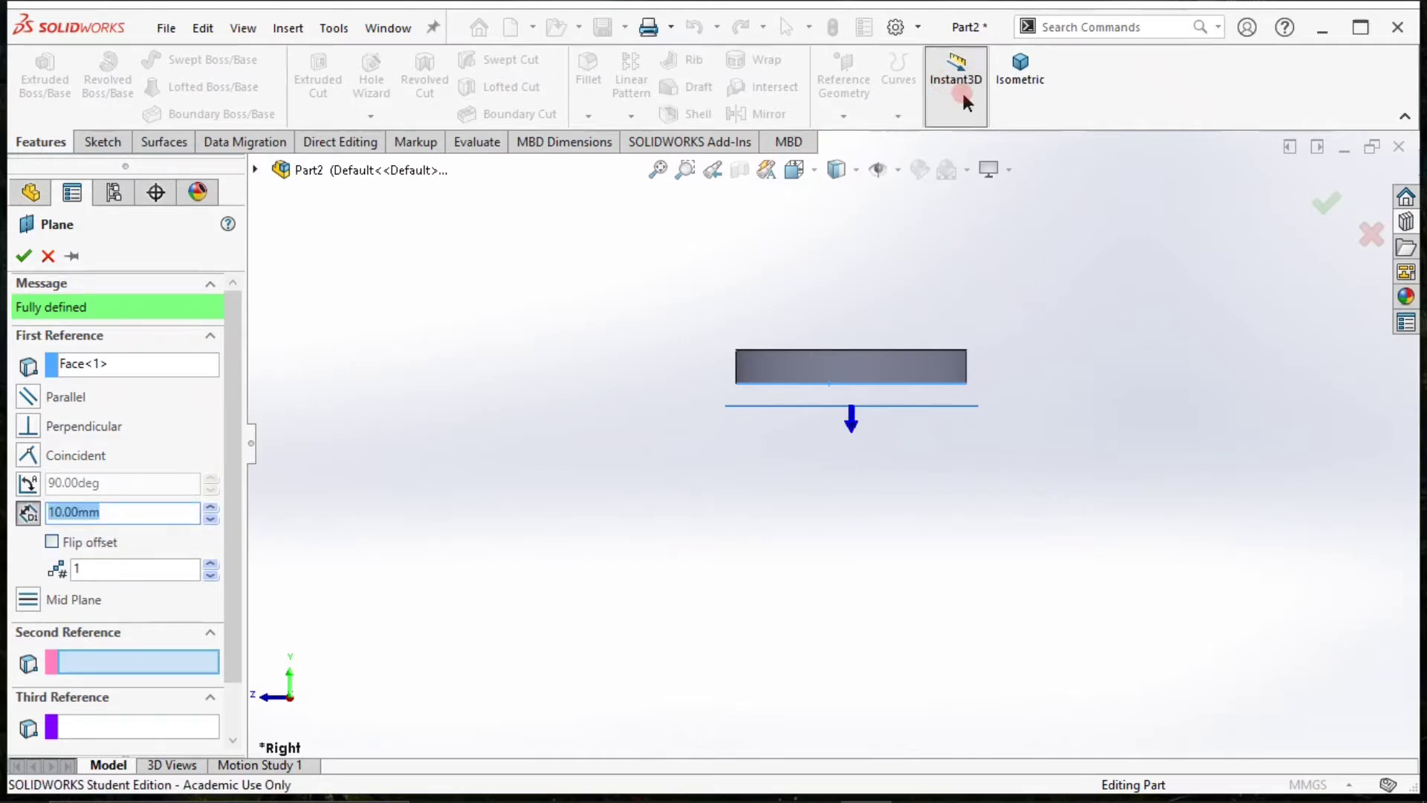
click(833, 435)
click(849, 526)
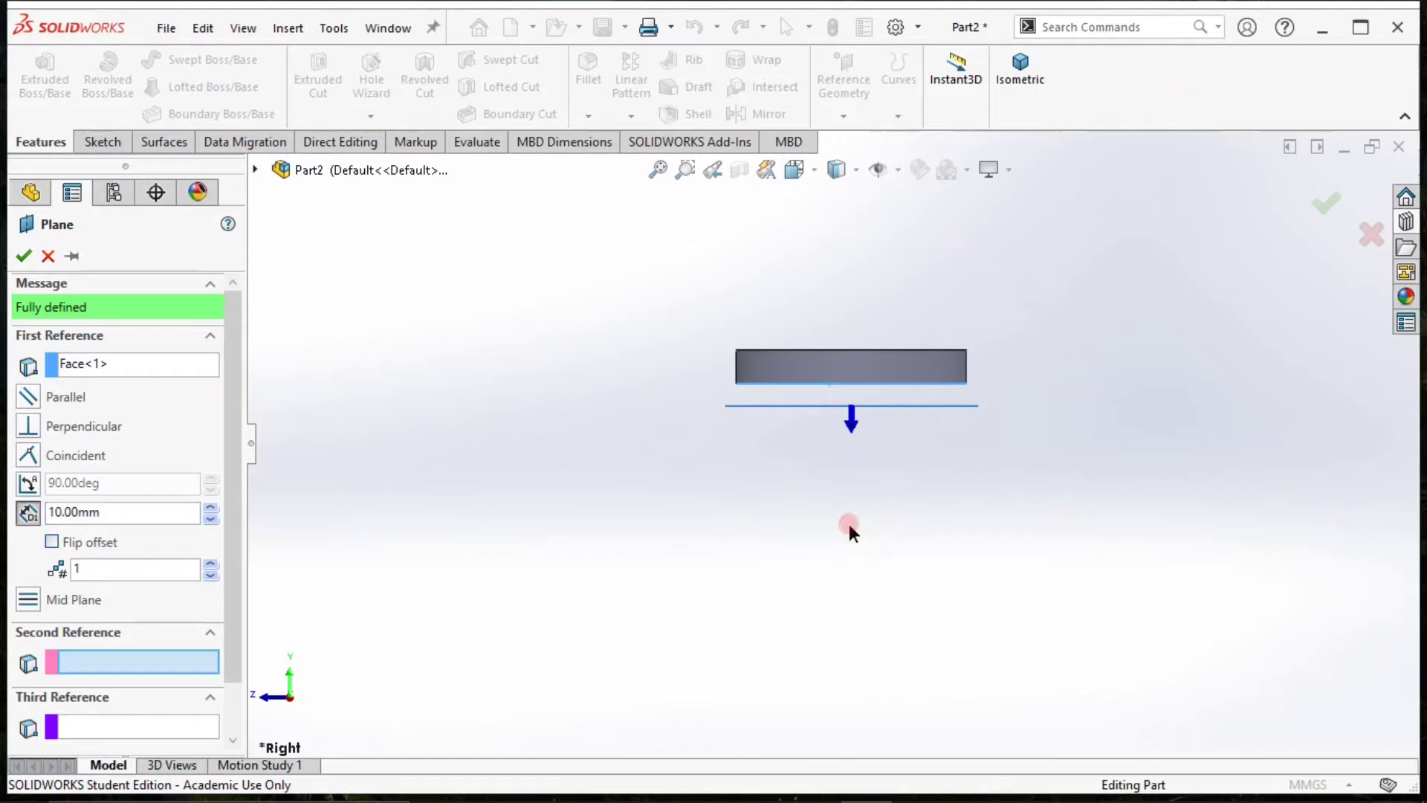
click(209, 510)
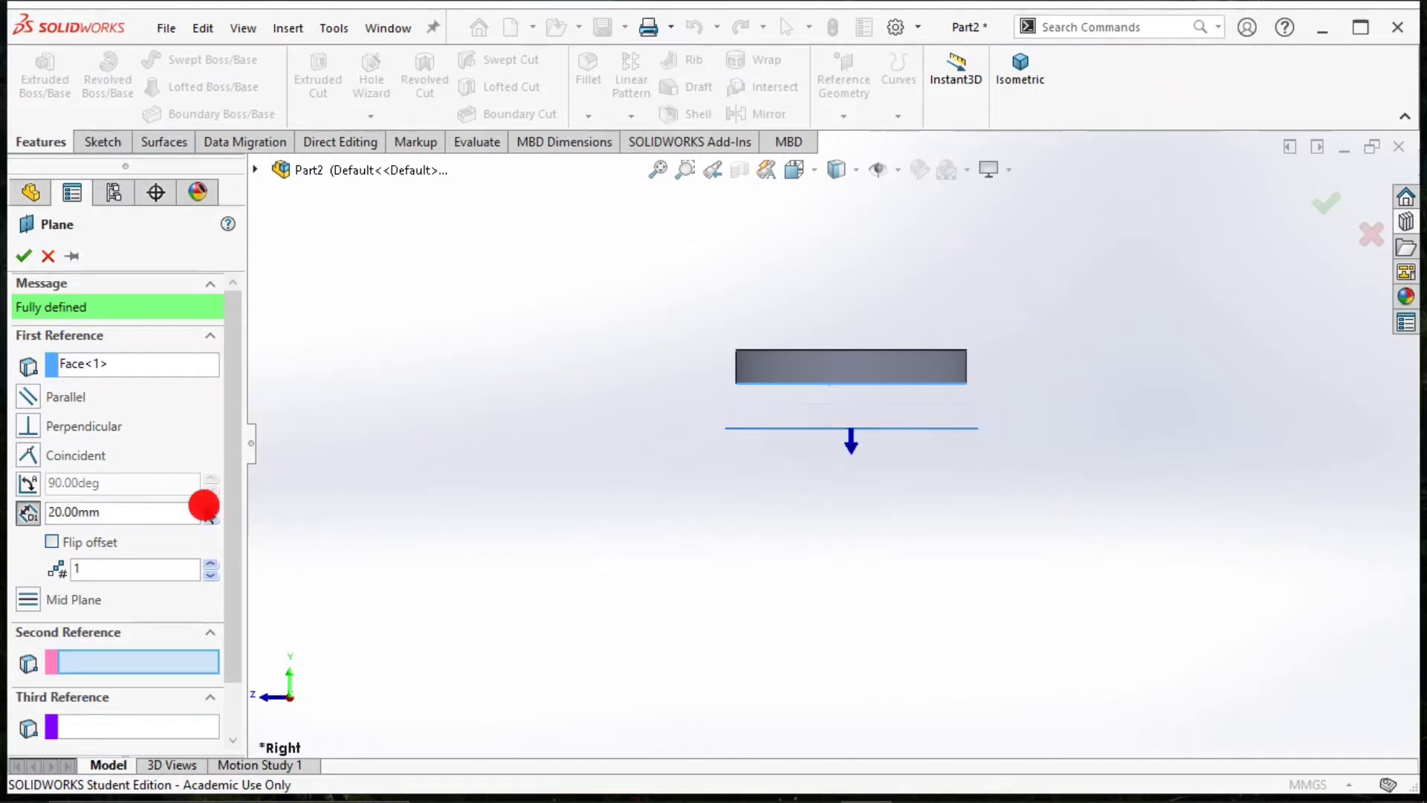
click(210, 510)
click(210, 510)
click(208, 508)
click(210, 509)
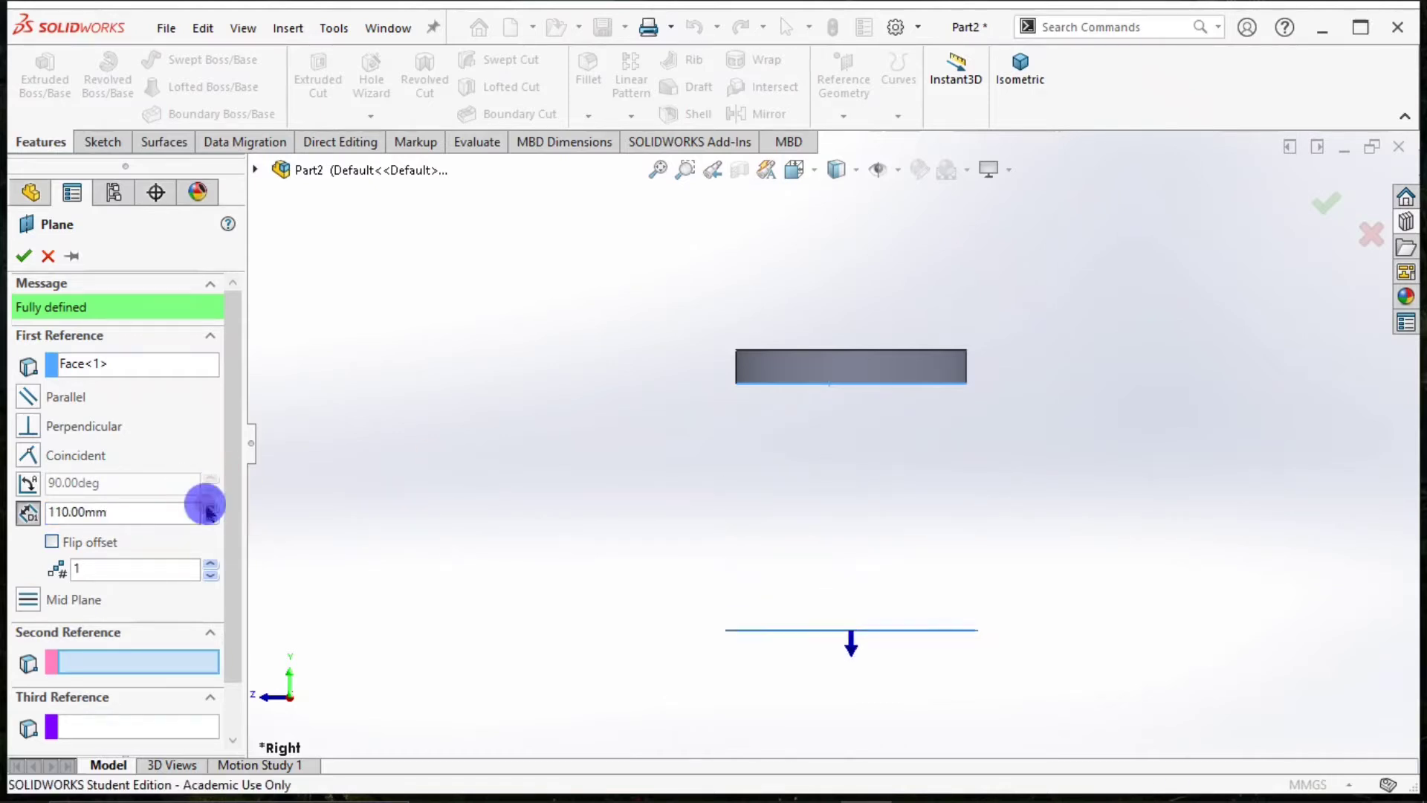
click(209, 510)
click(210, 510)
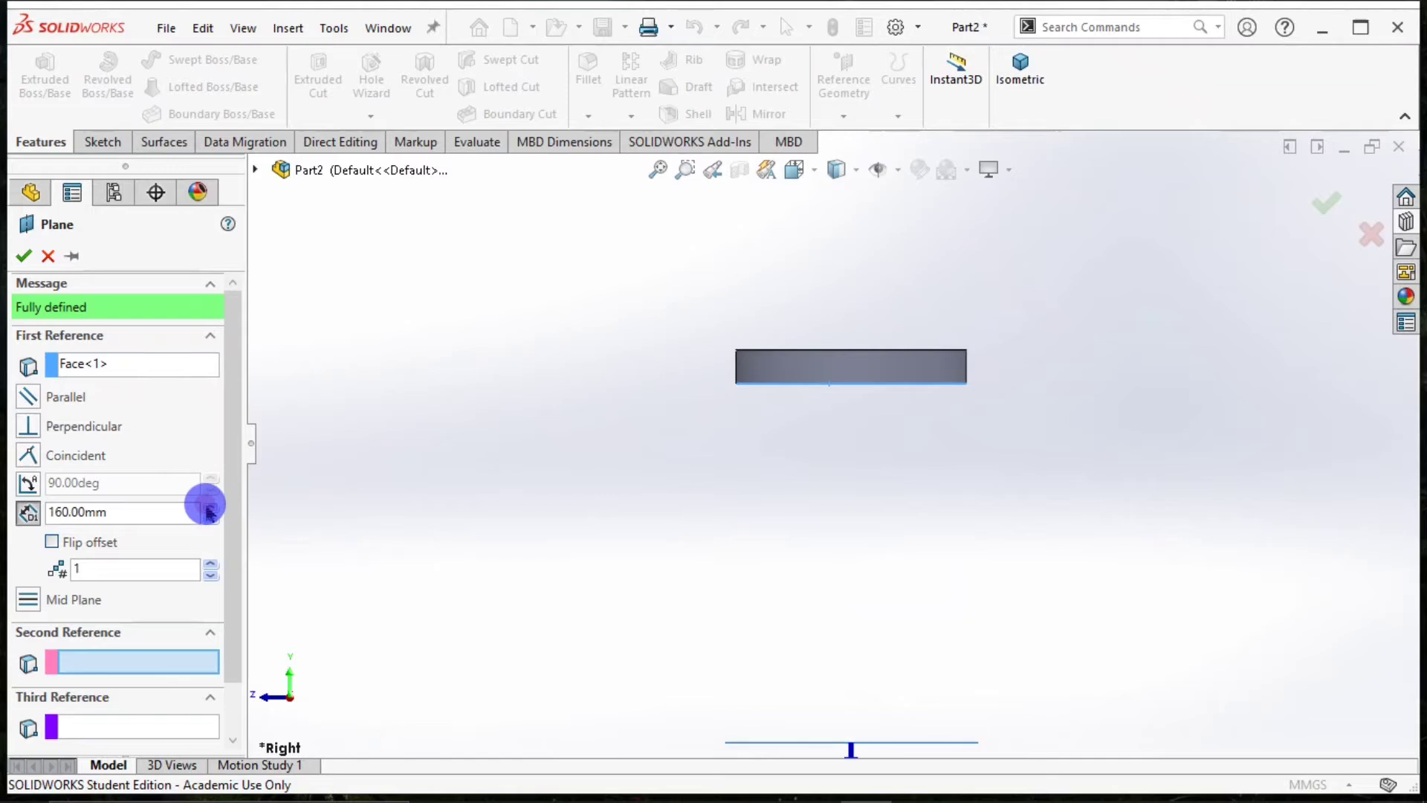
click(211, 519)
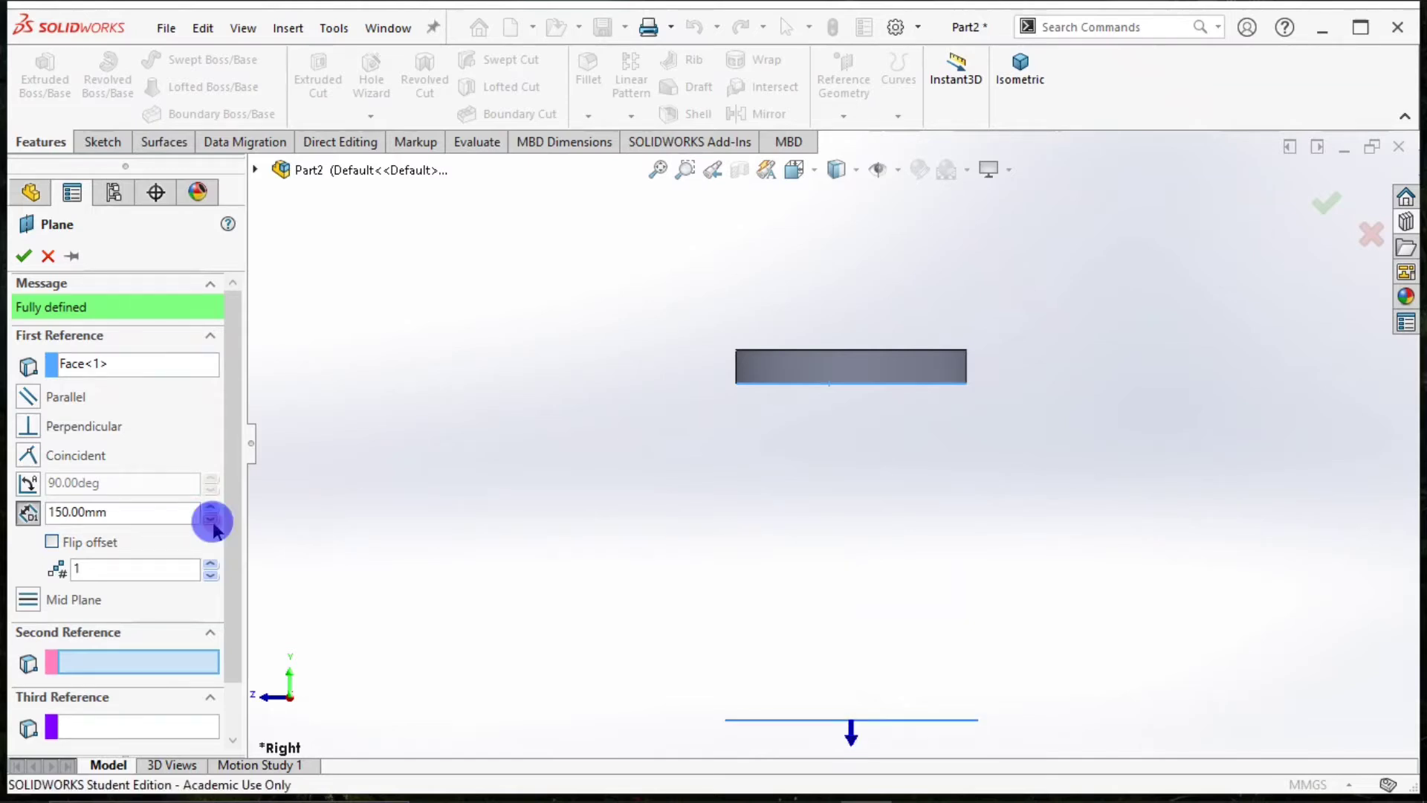
click(25, 253)
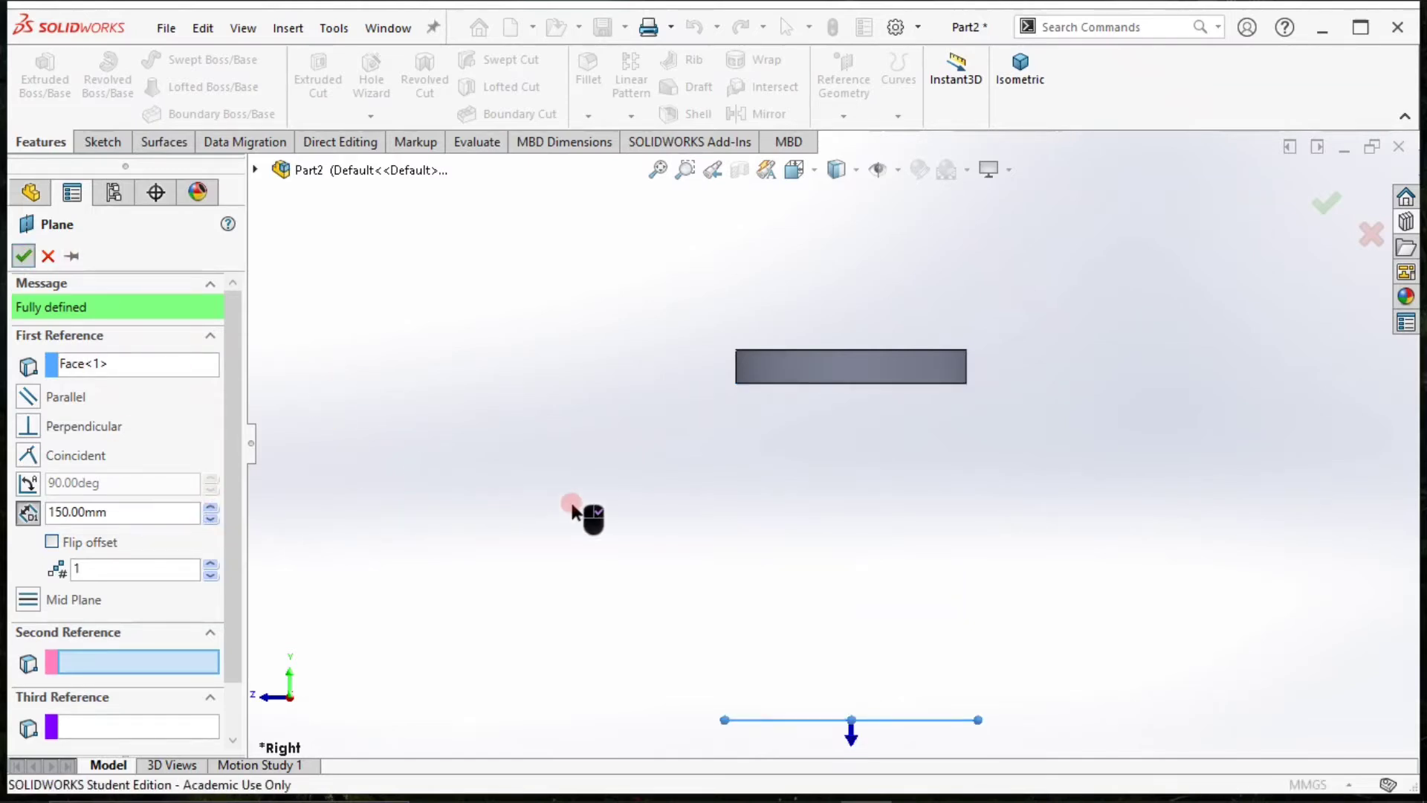
Start a new sketch on the reference plane offset below the disc.
click(1030, 86)
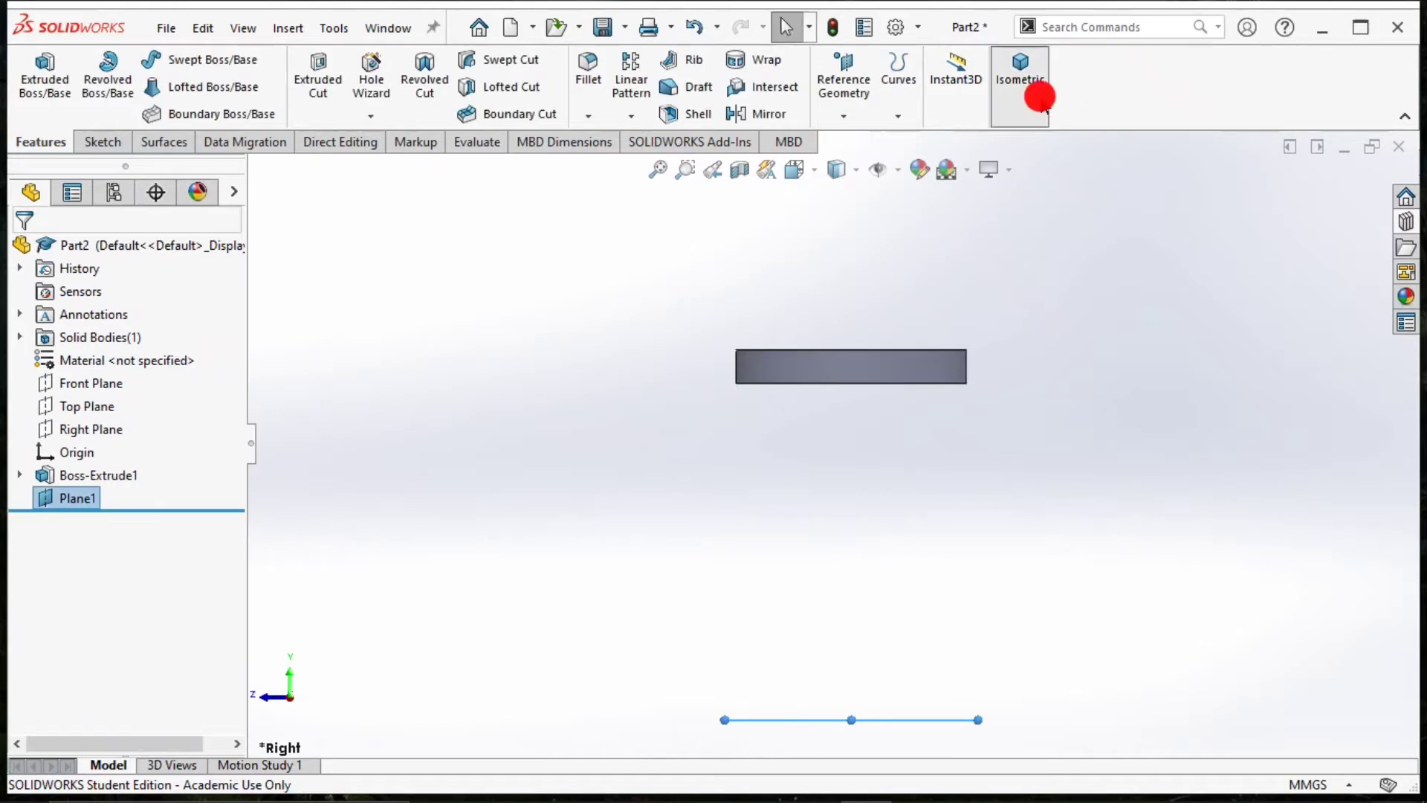
click(869, 578)
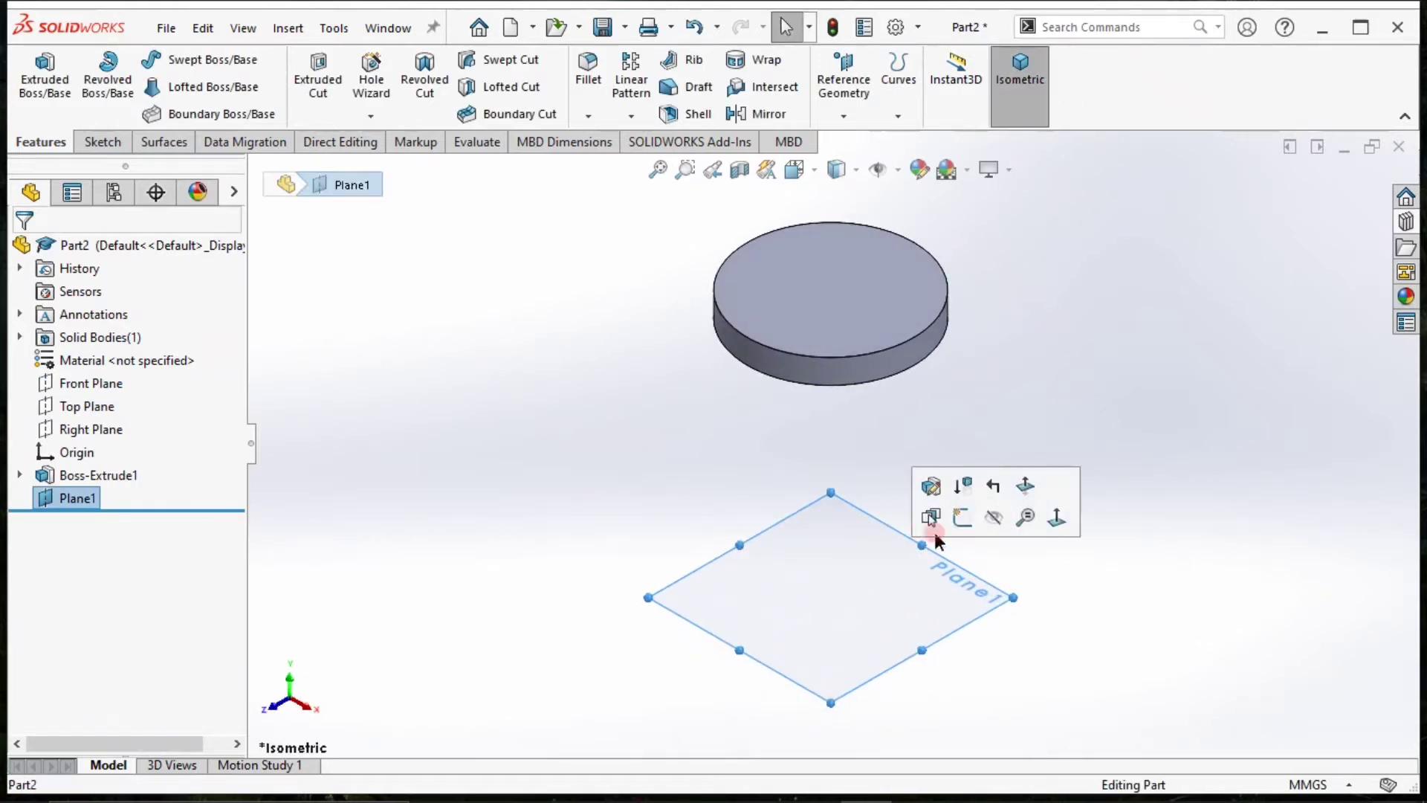
click(963, 518)
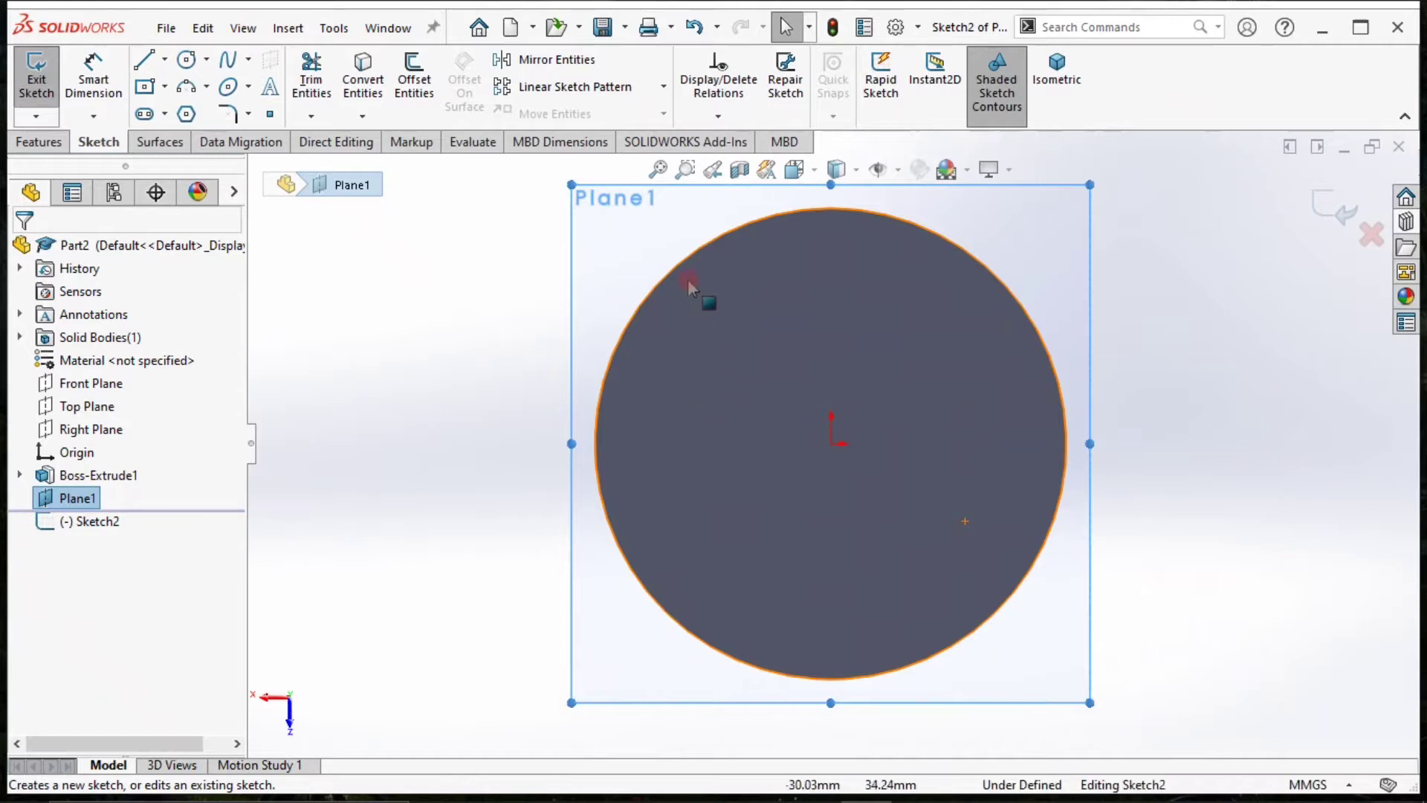
click(673, 262)
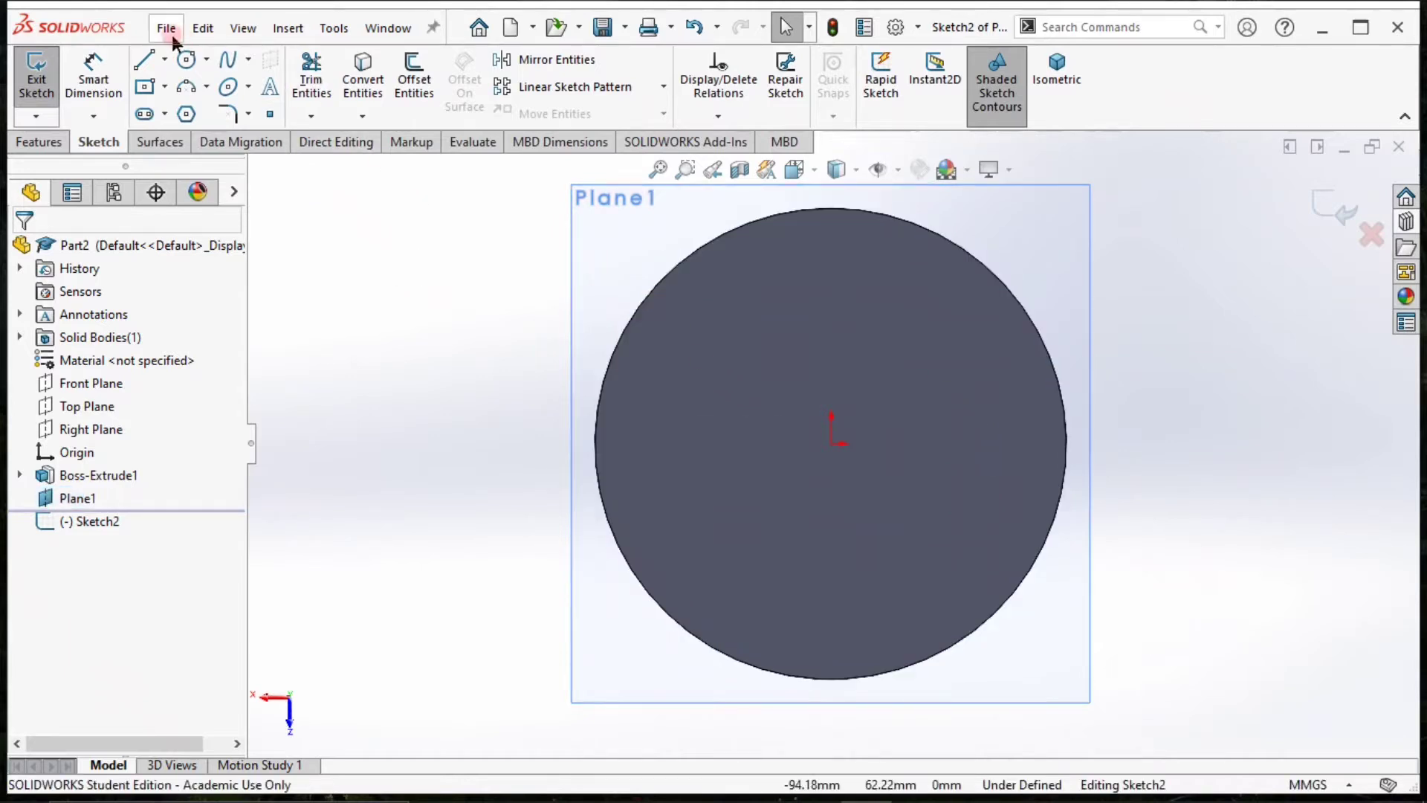
Draw a circle centred on the origin with a 51.25 mm radius matching the disc's edge, and make it construction geometry.
click(186, 59)
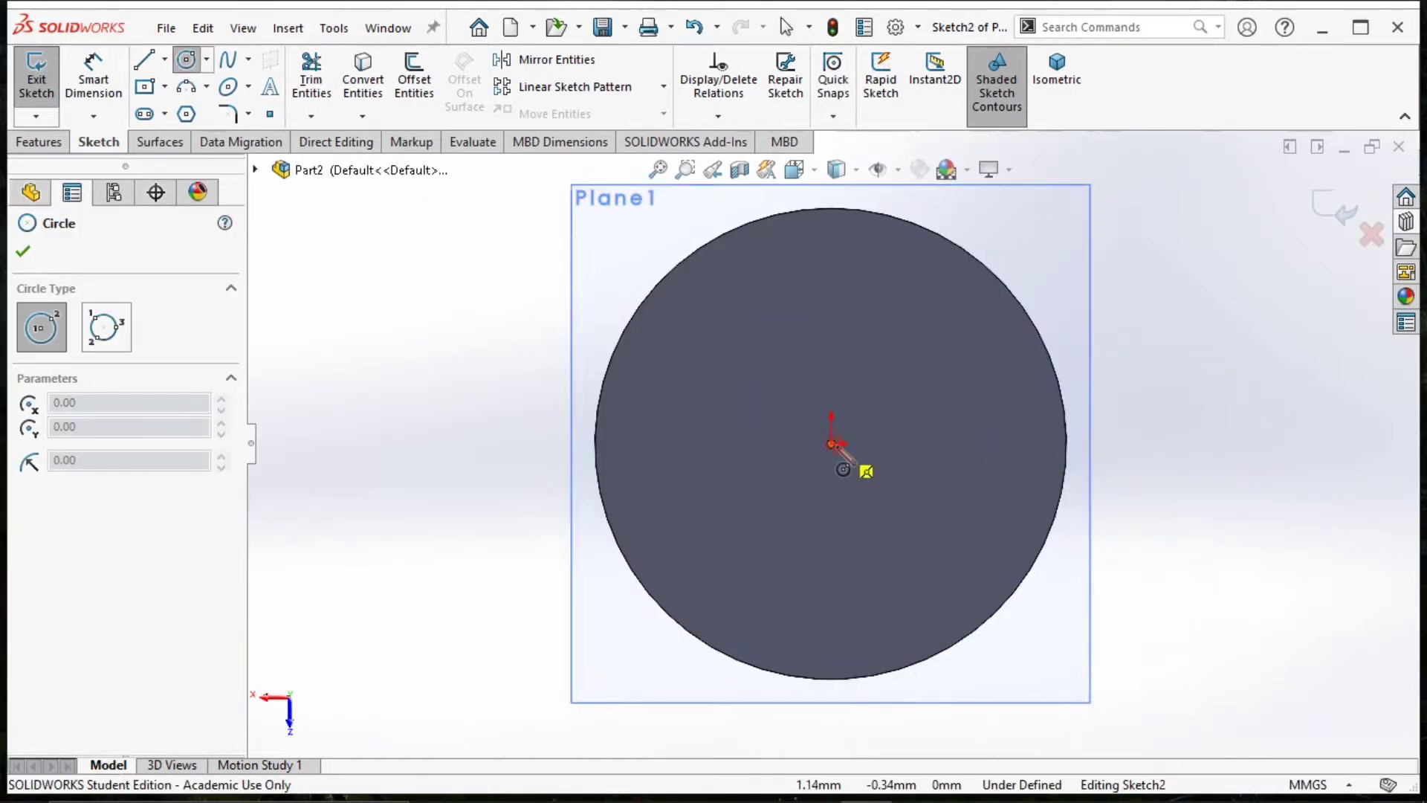
click(833, 446)
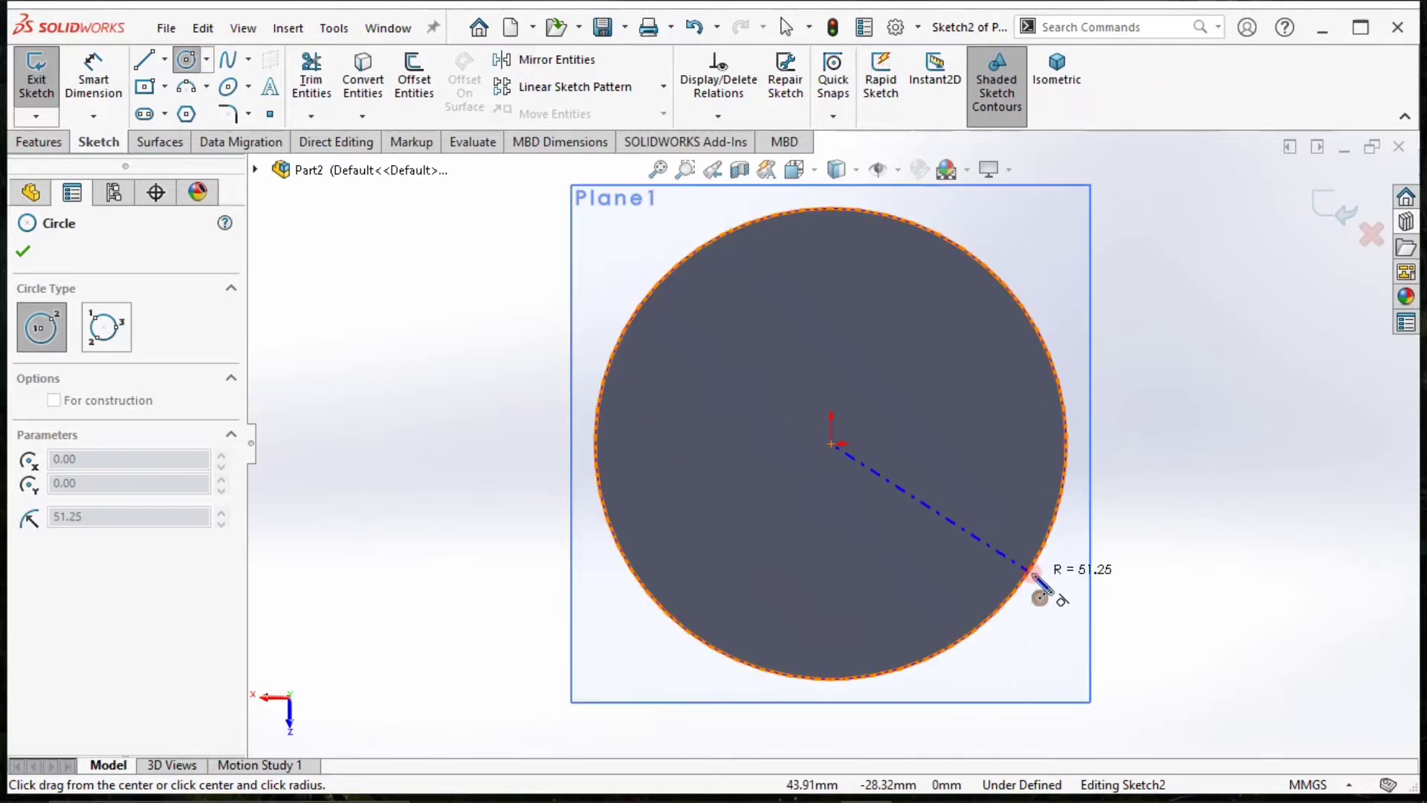
click(1034, 578)
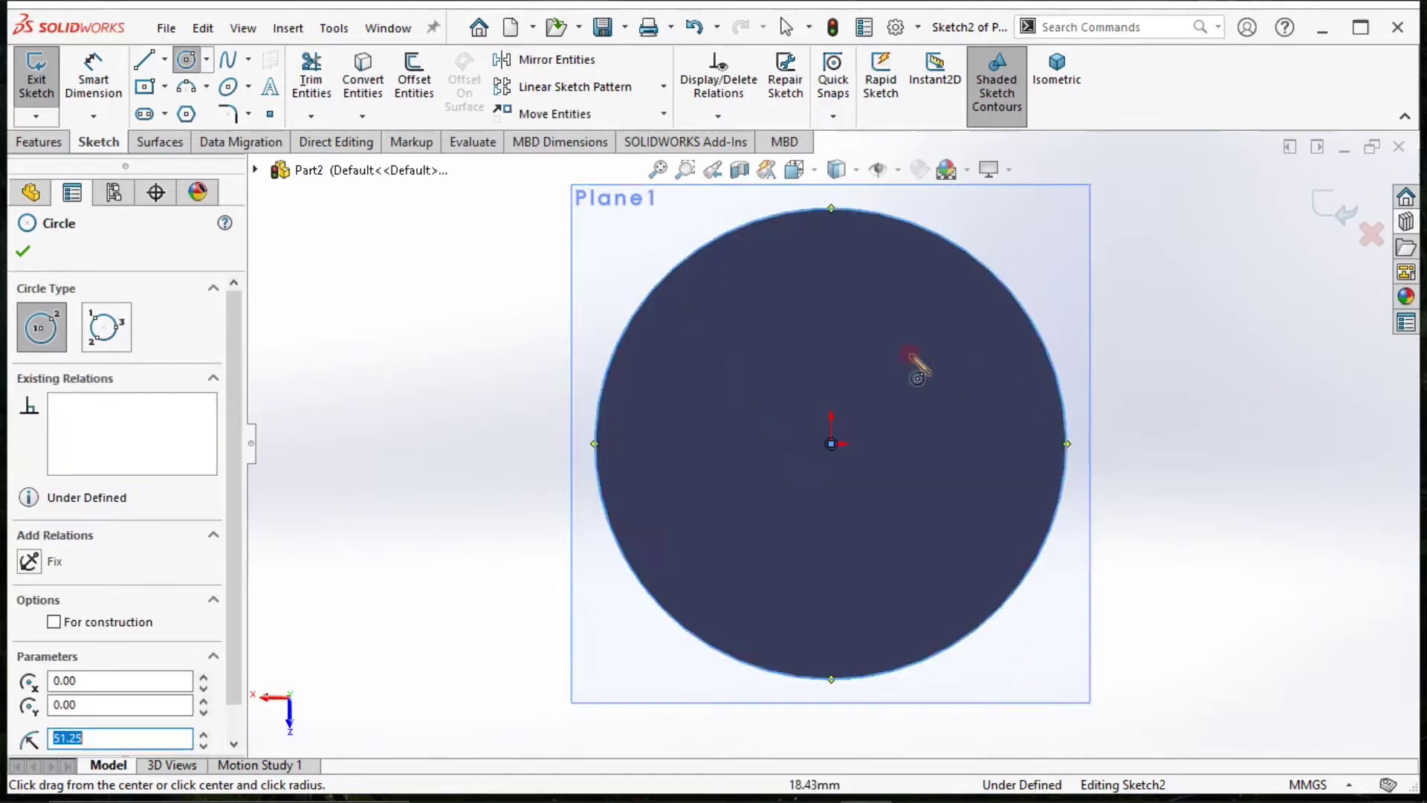
click(54, 622)
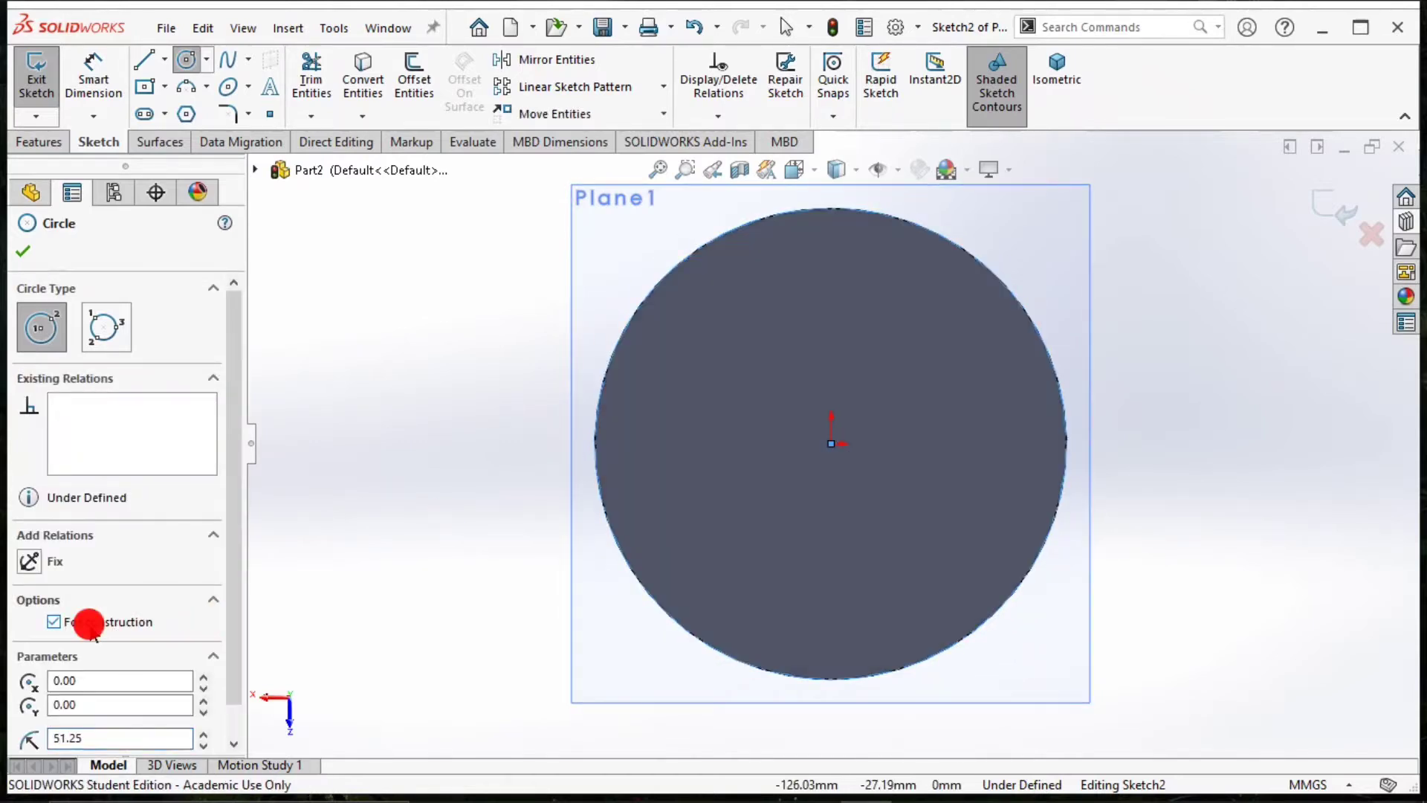
click(23, 253)
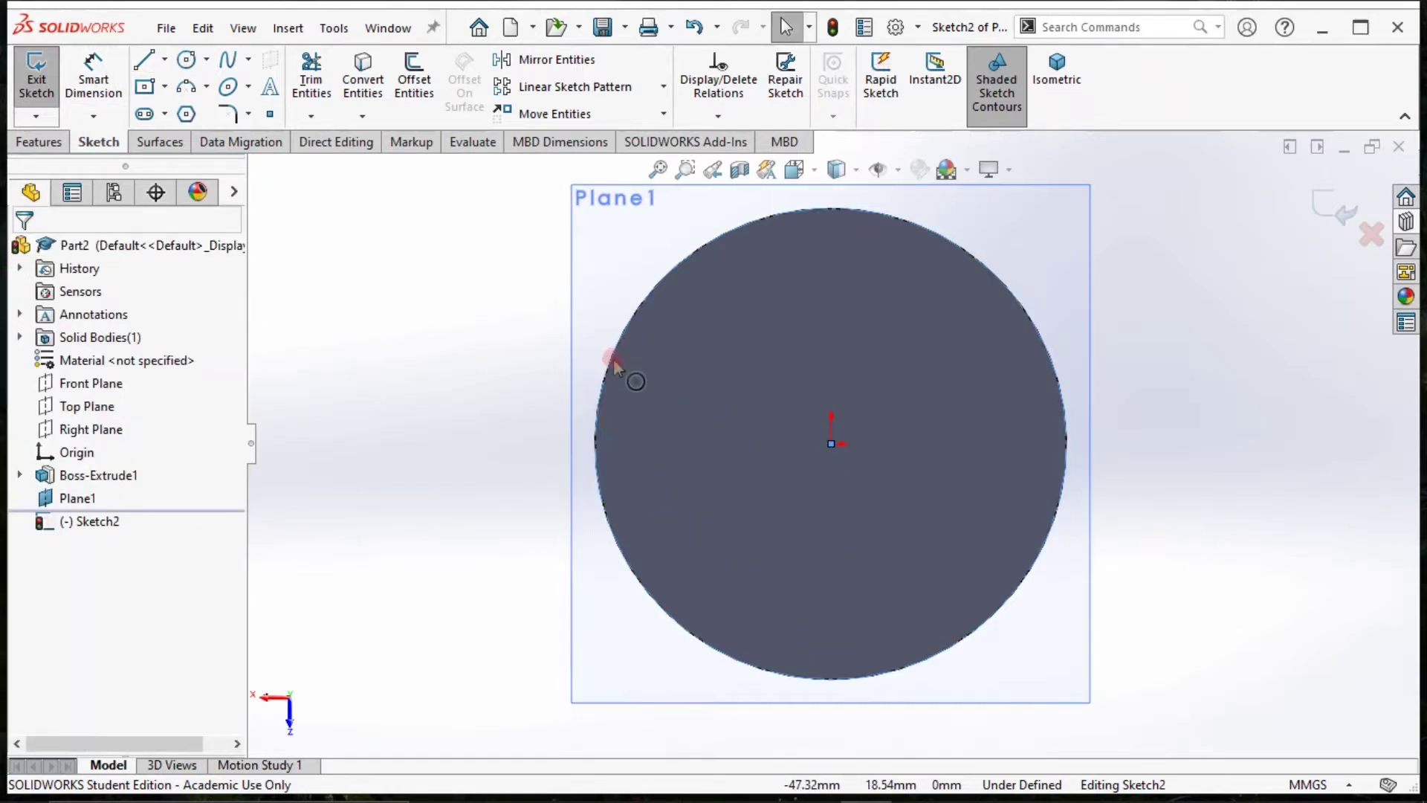
Draw a second circle centred on the origin, outside the disc's edge, with a radius of about 61.7 mm.
click(187, 60)
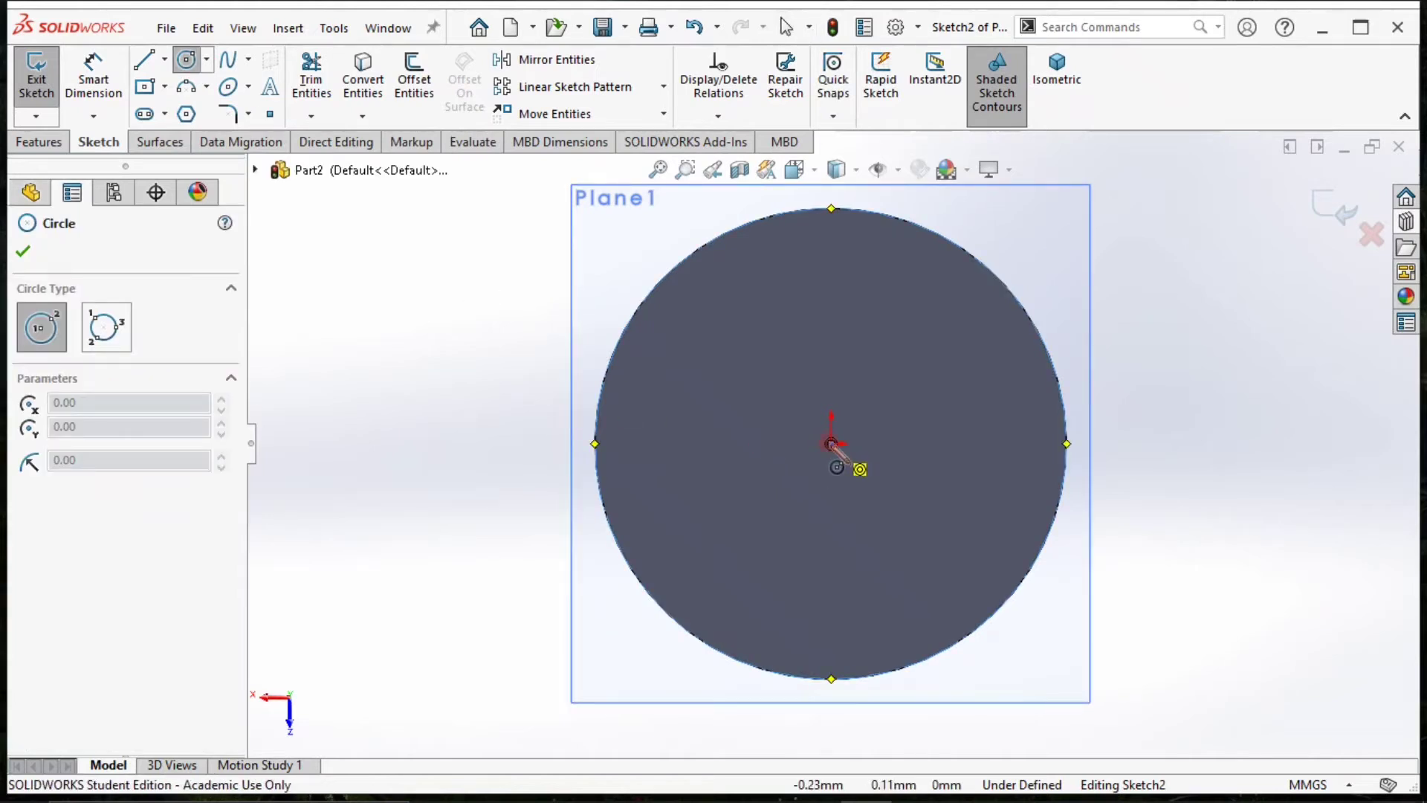
click(831, 443)
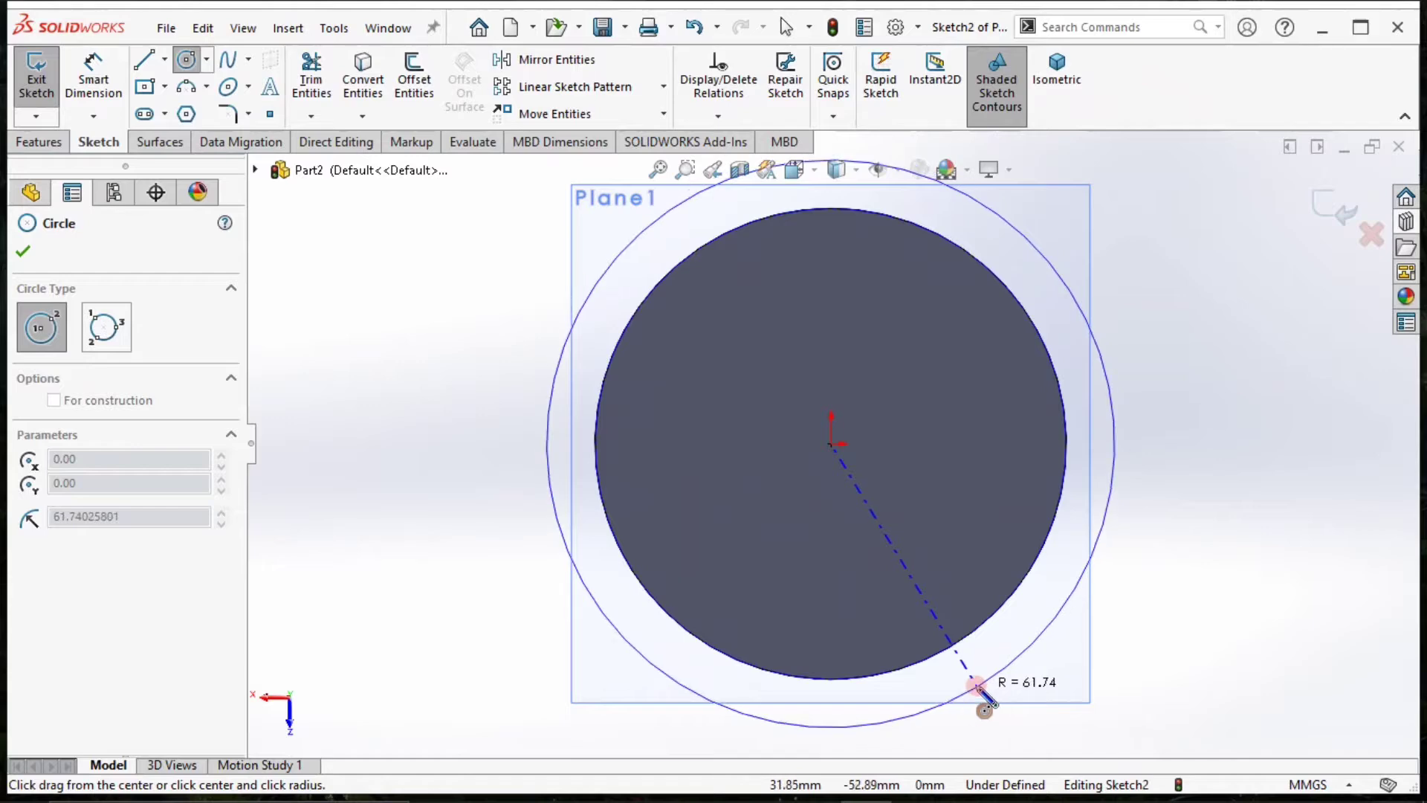
click(978, 684)
Dimension the outer circle's diameter and set it to 125 mm.
click(93, 74)
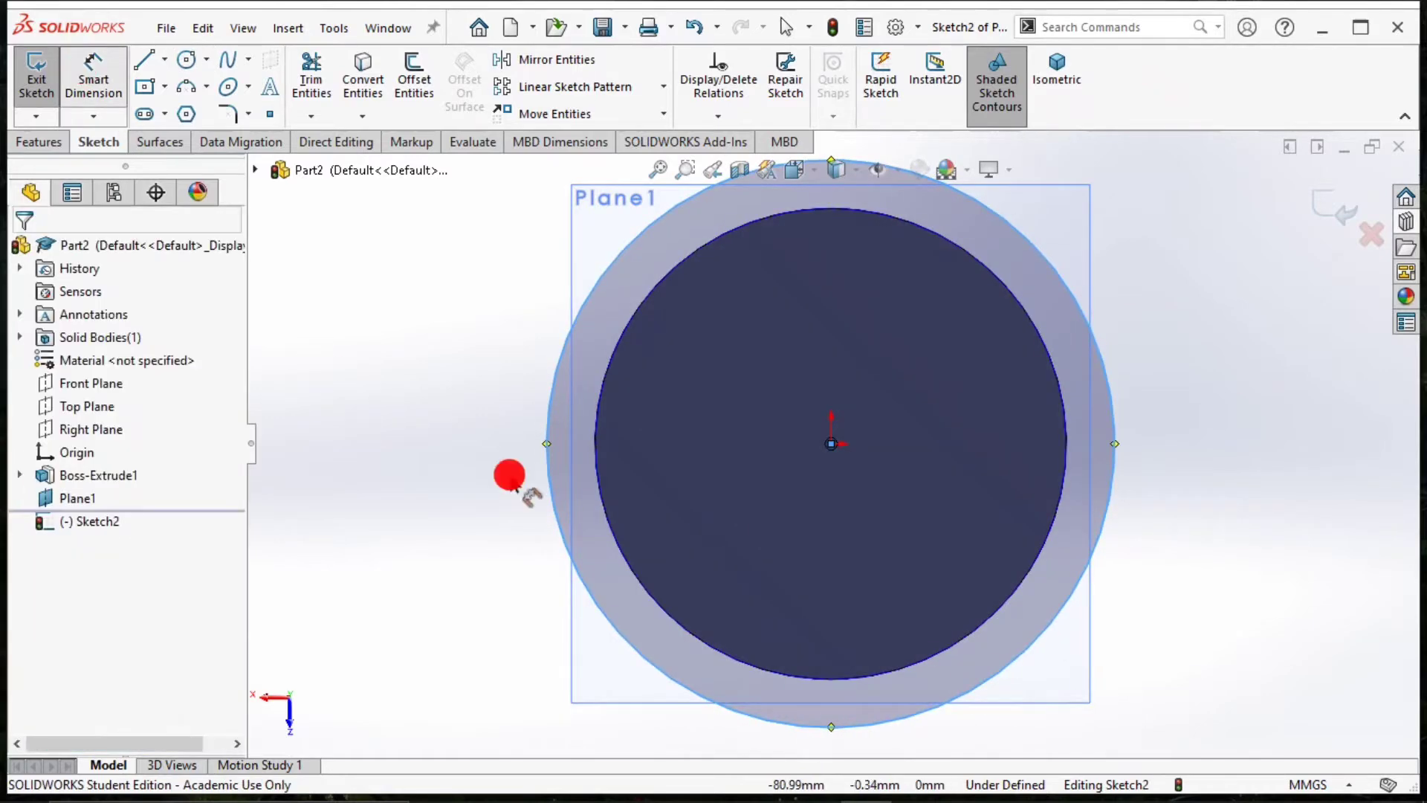
click(546, 487)
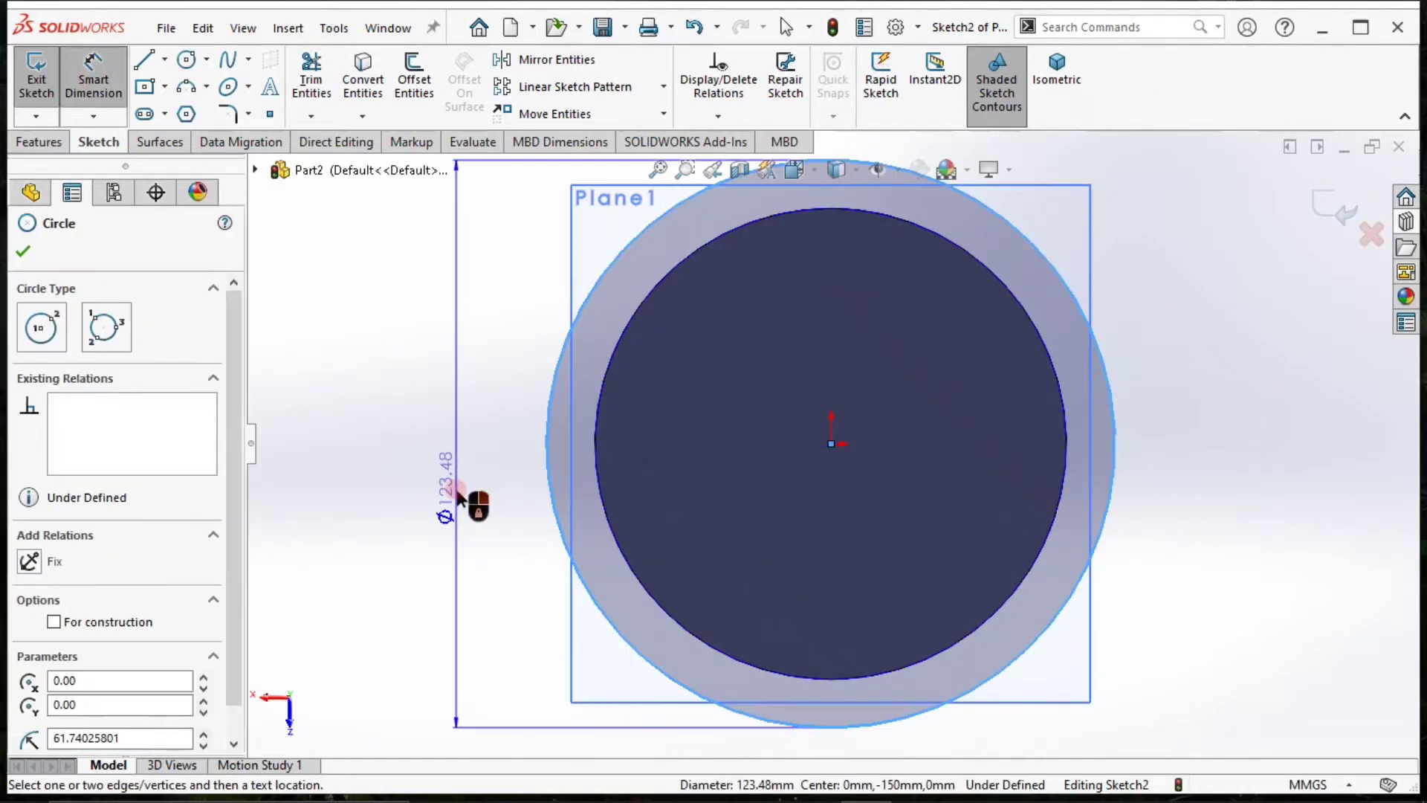
click(457, 491)
text(125)
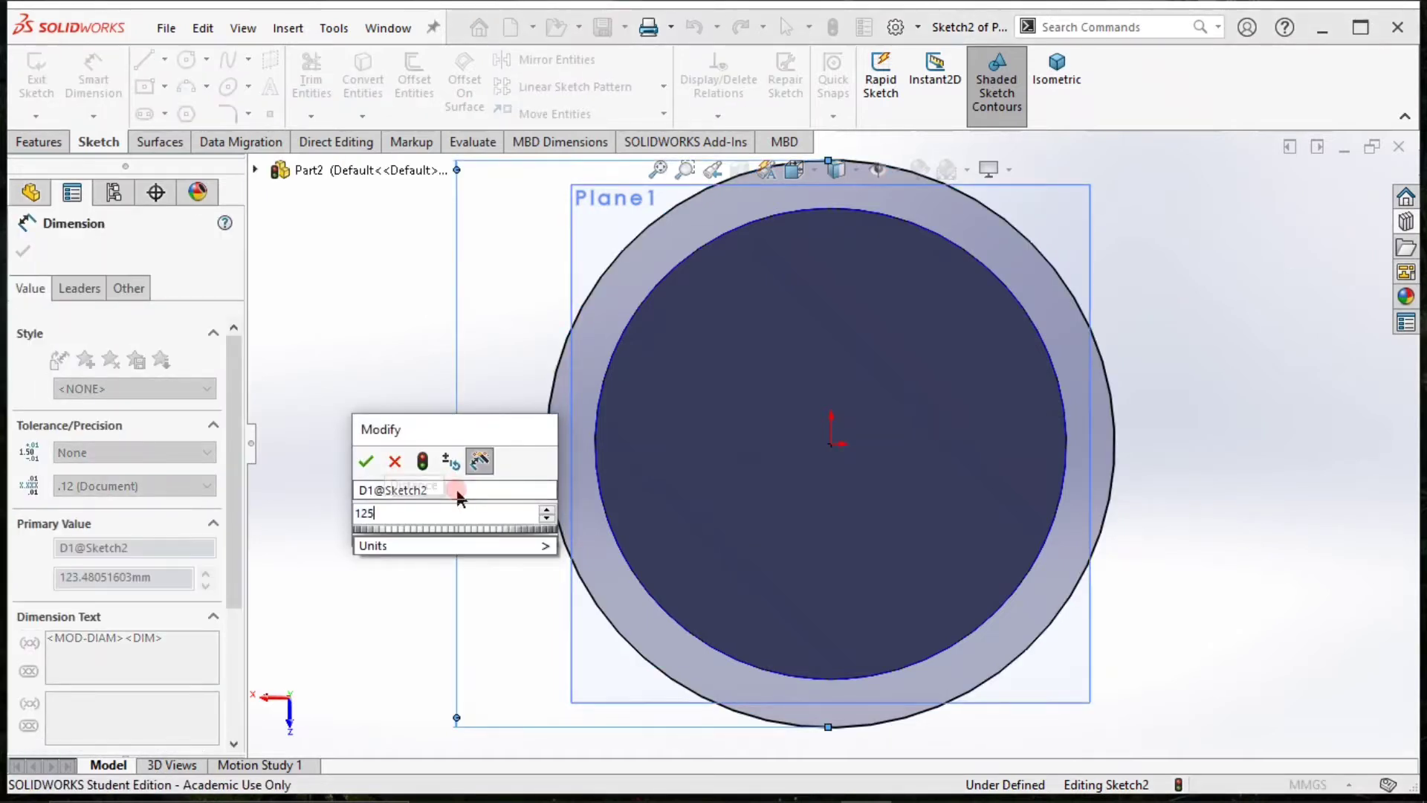
key(Return)
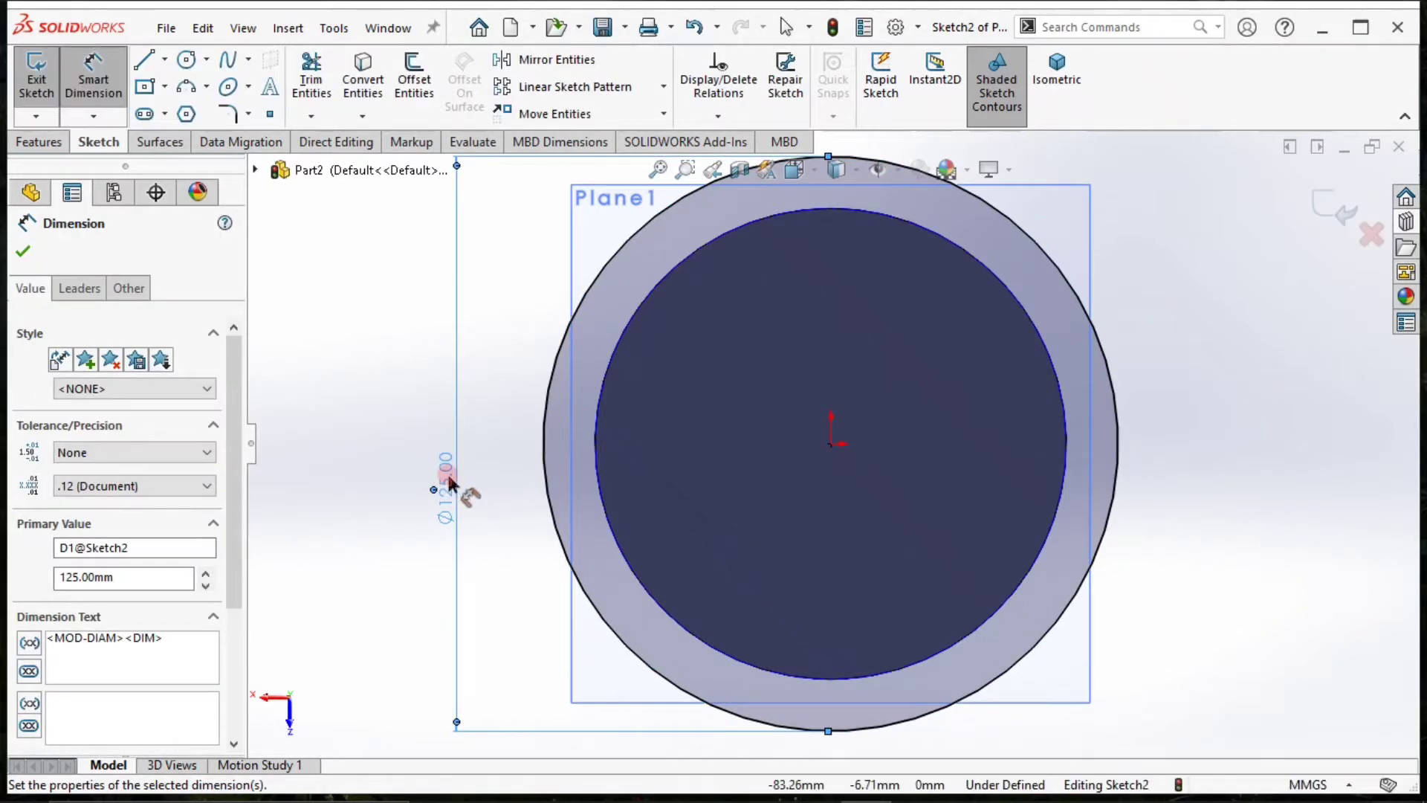
scroll(116, 574, down, 2)
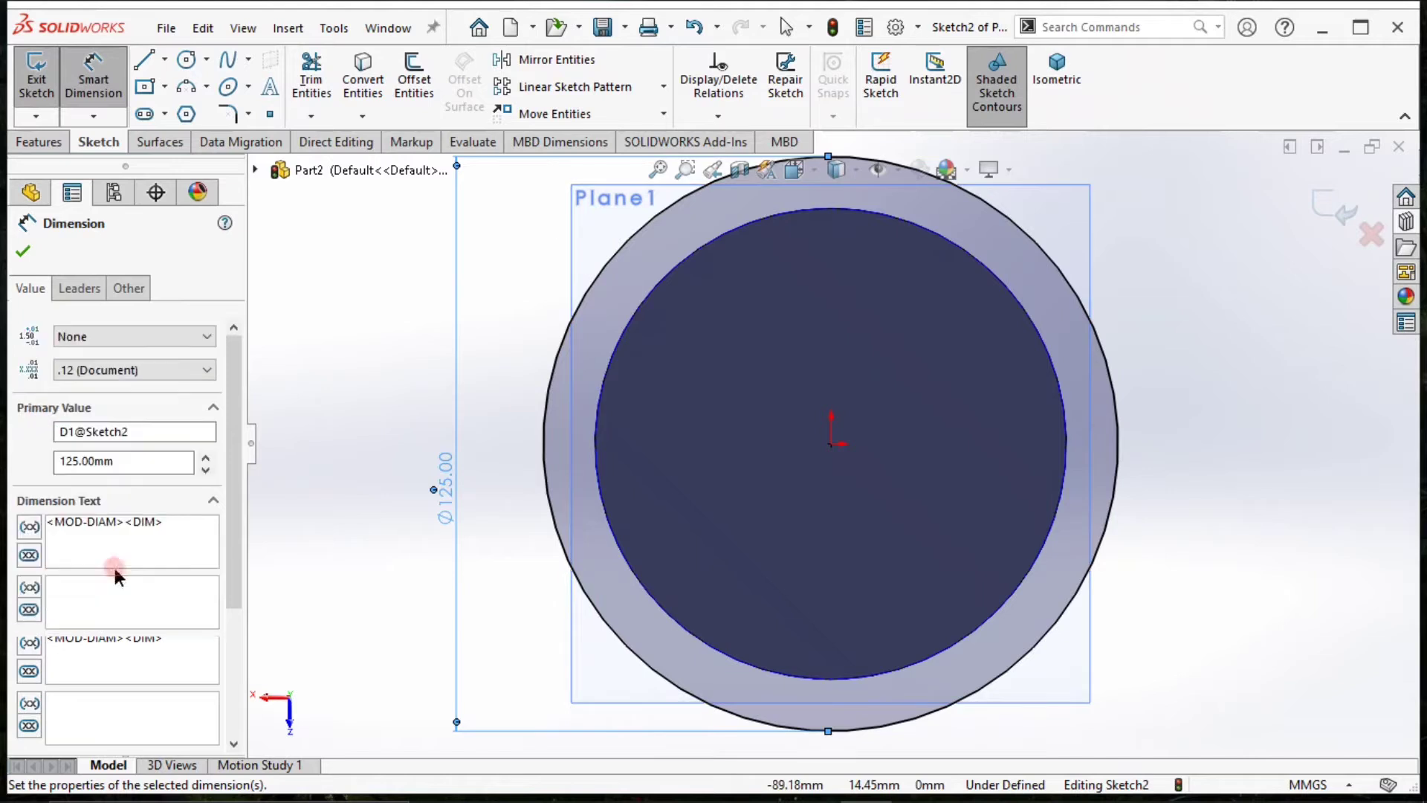
Convert the outer circle to construction geometry.
click(569, 379)
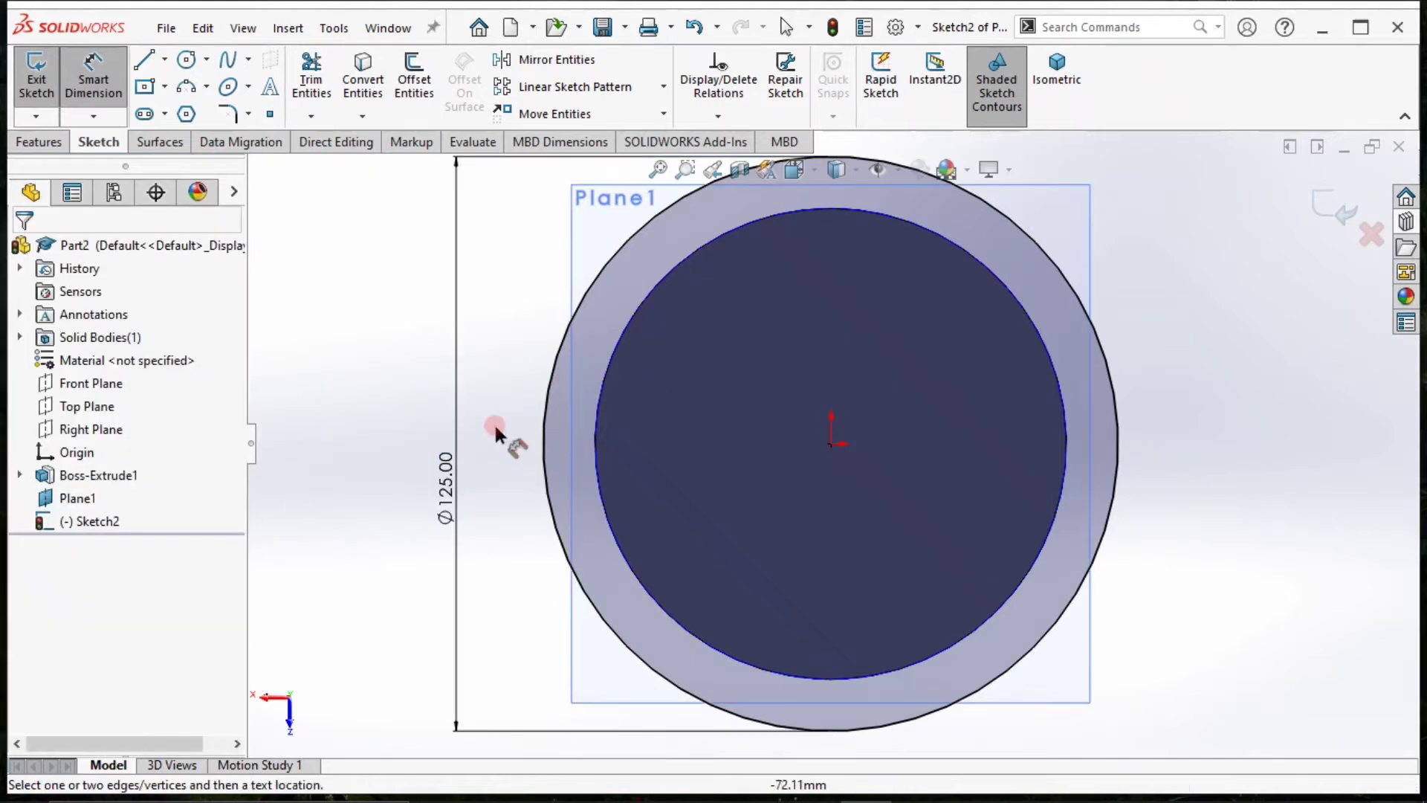
click(452, 408)
click(501, 408)
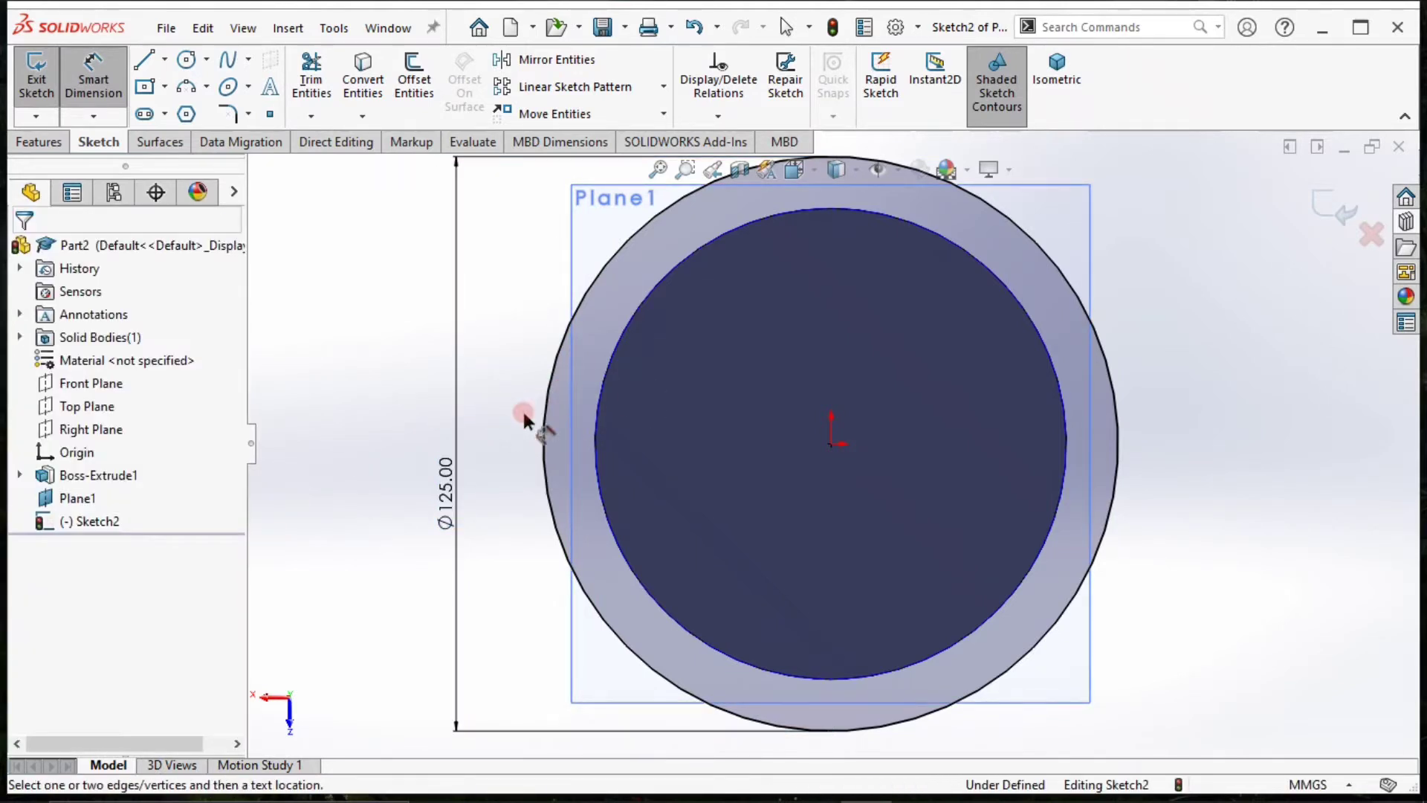
click(548, 413)
click(97, 621)
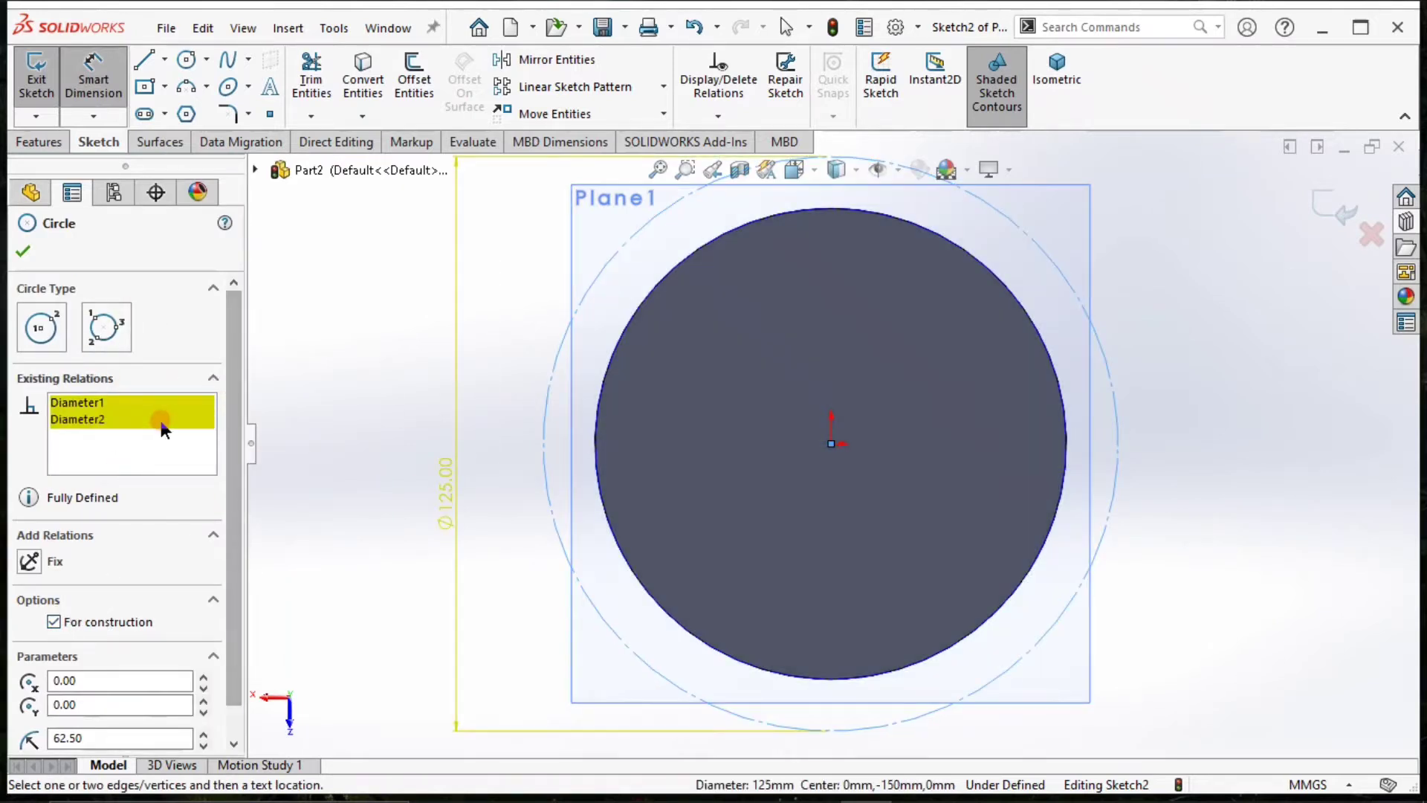
click(104, 400)
click(28, 249)
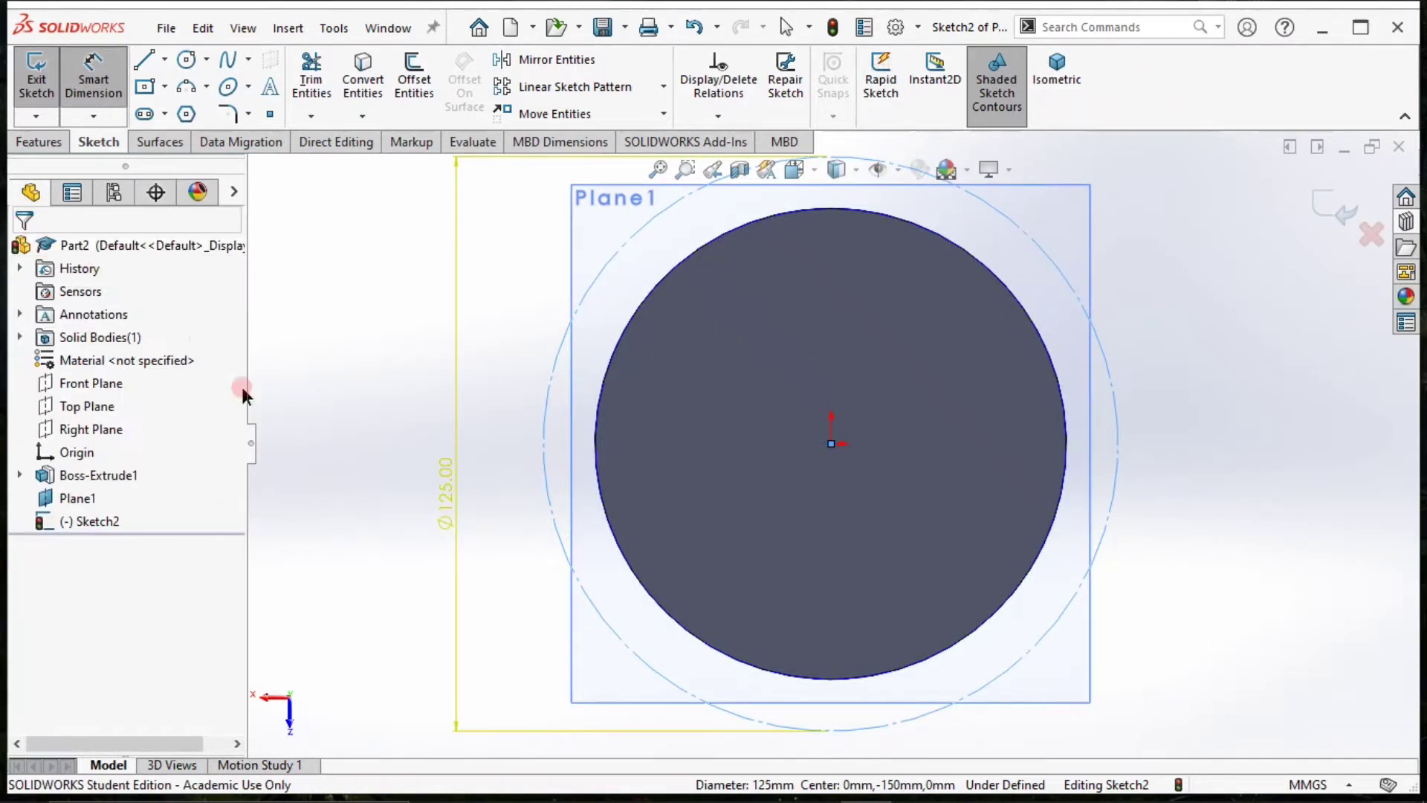
Delete the conflicting diameter dimensions from the outer construction circle.
key(Escape)
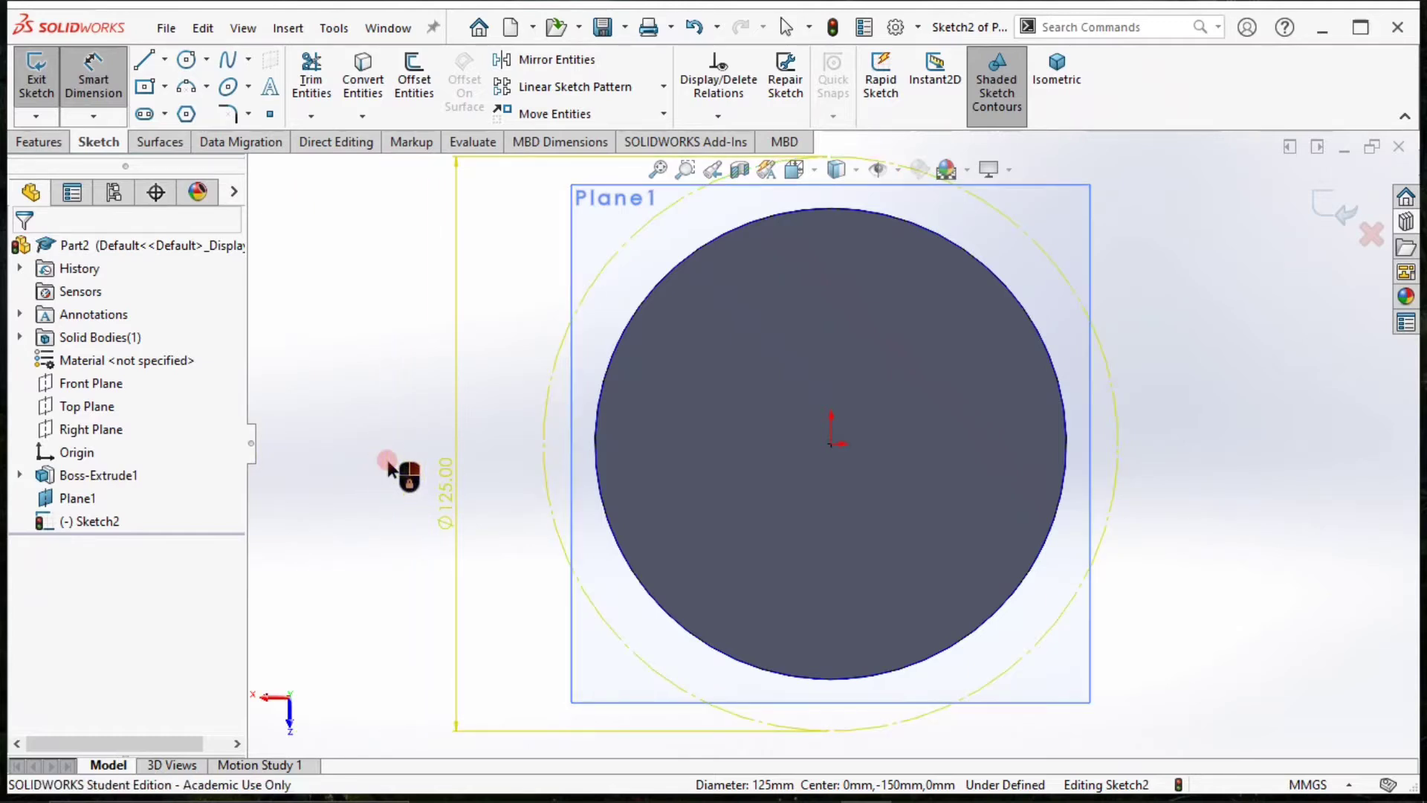
key(Escape)
click(445, 471)
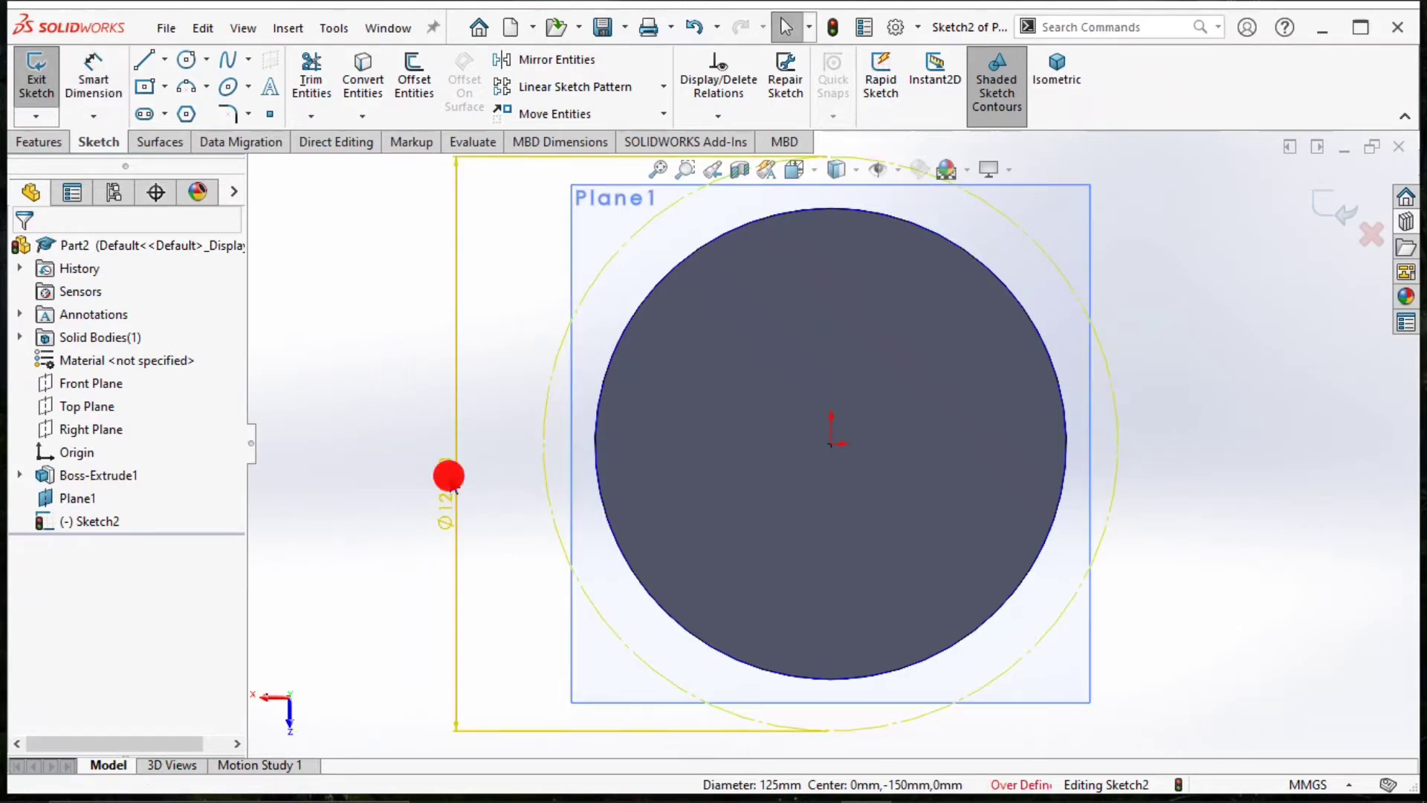
right_click(449, 475)
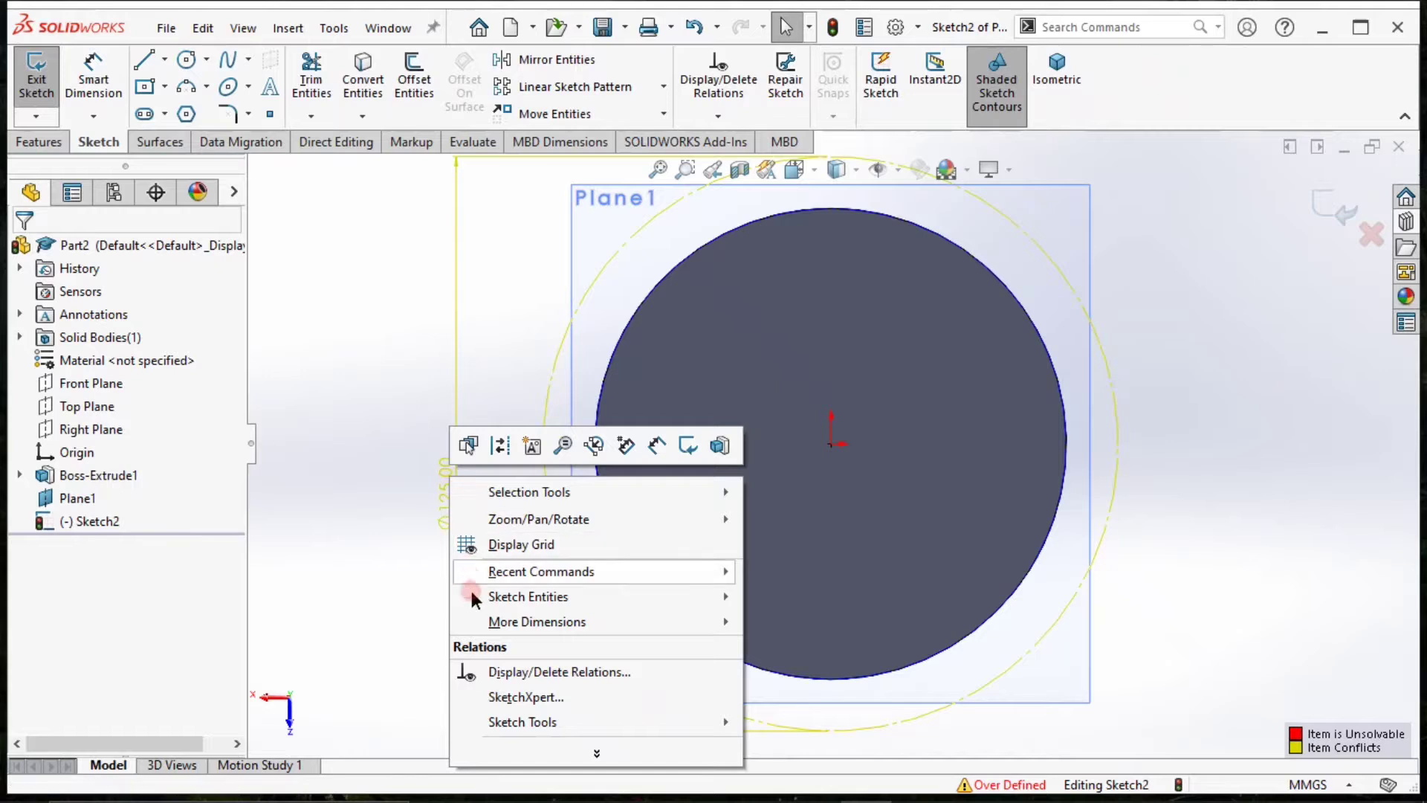
click(394, 579)
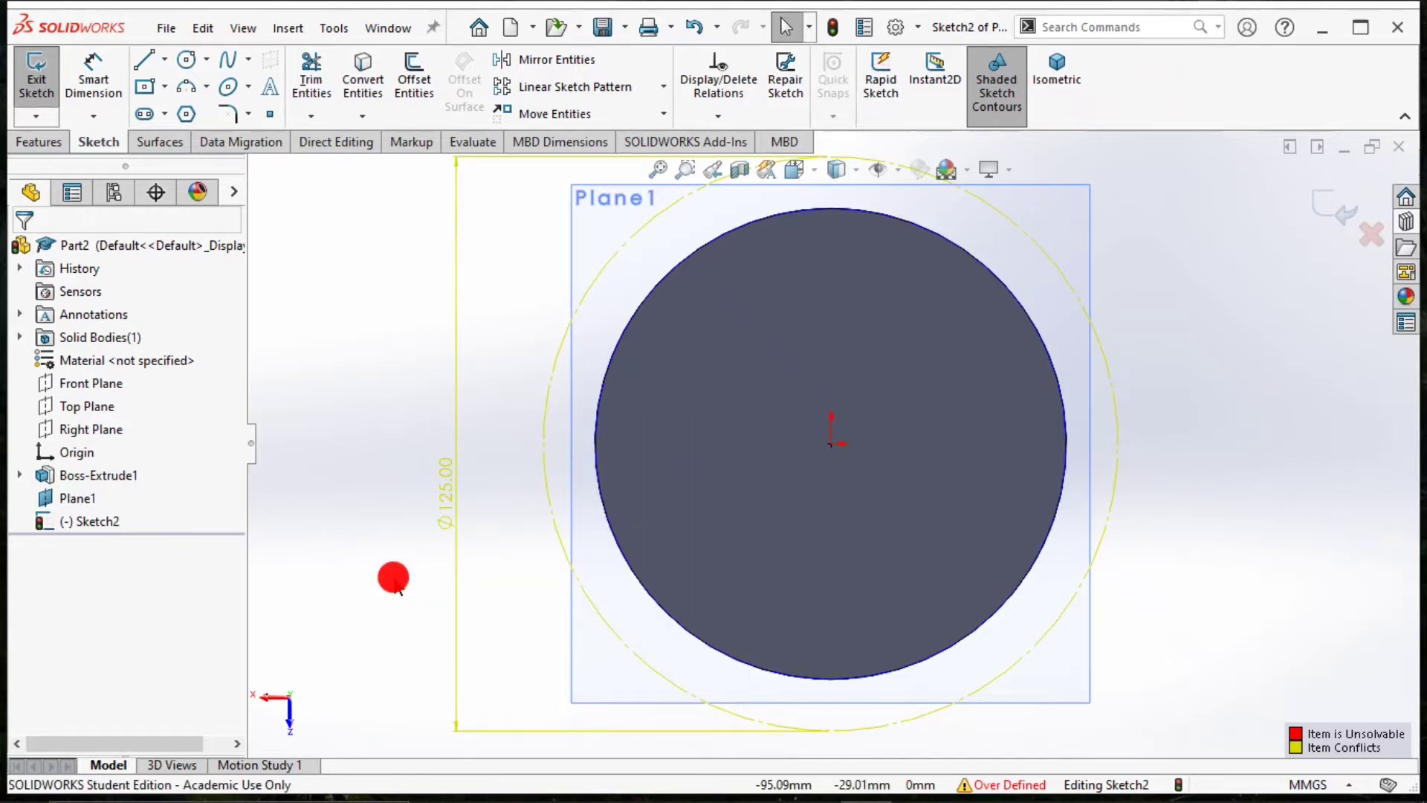
click(448, 508)
key(Delete)
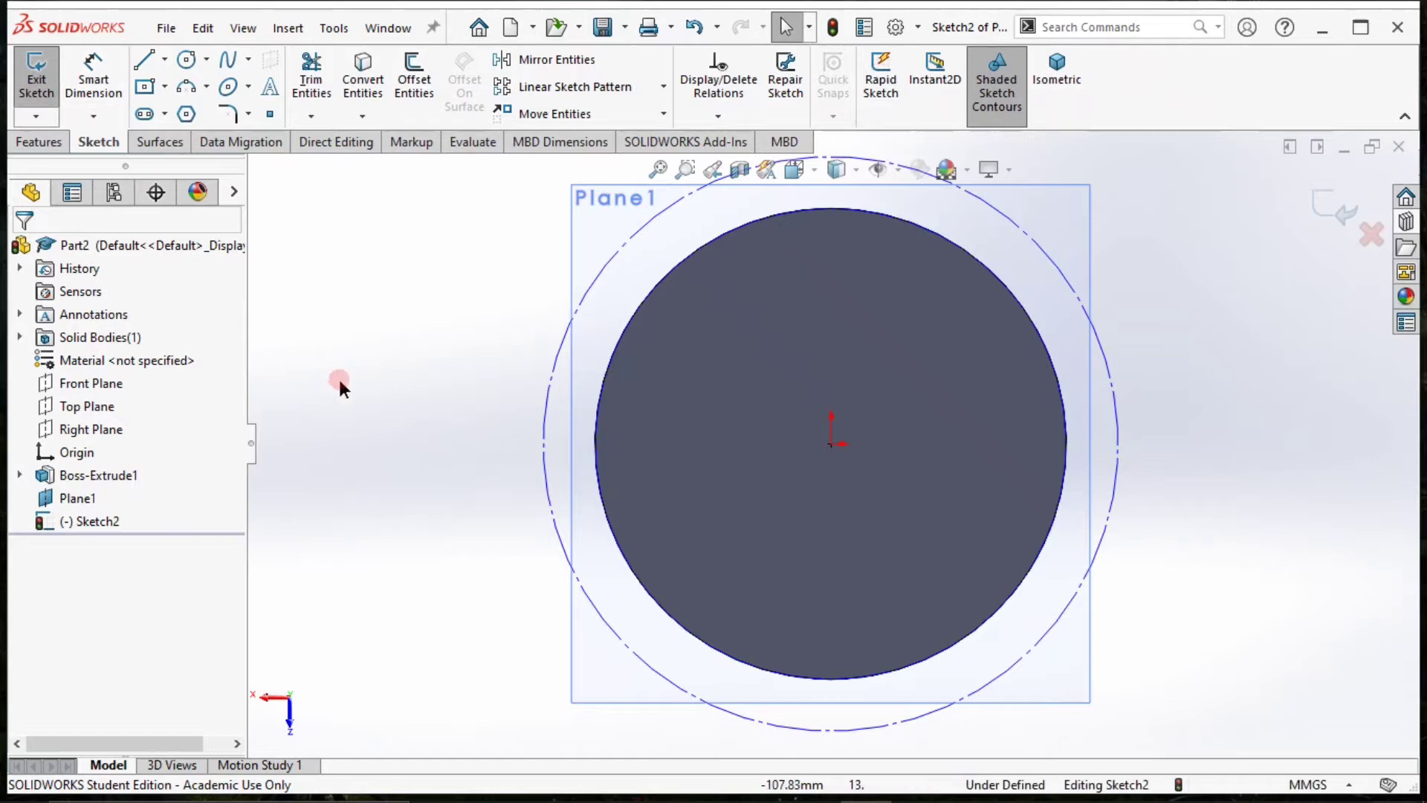
Dimension the outer construction circle's diameter again, accepting 125 mm.
scroll(338, 377, up, 2)
click(94, 69)
click(667, 441)
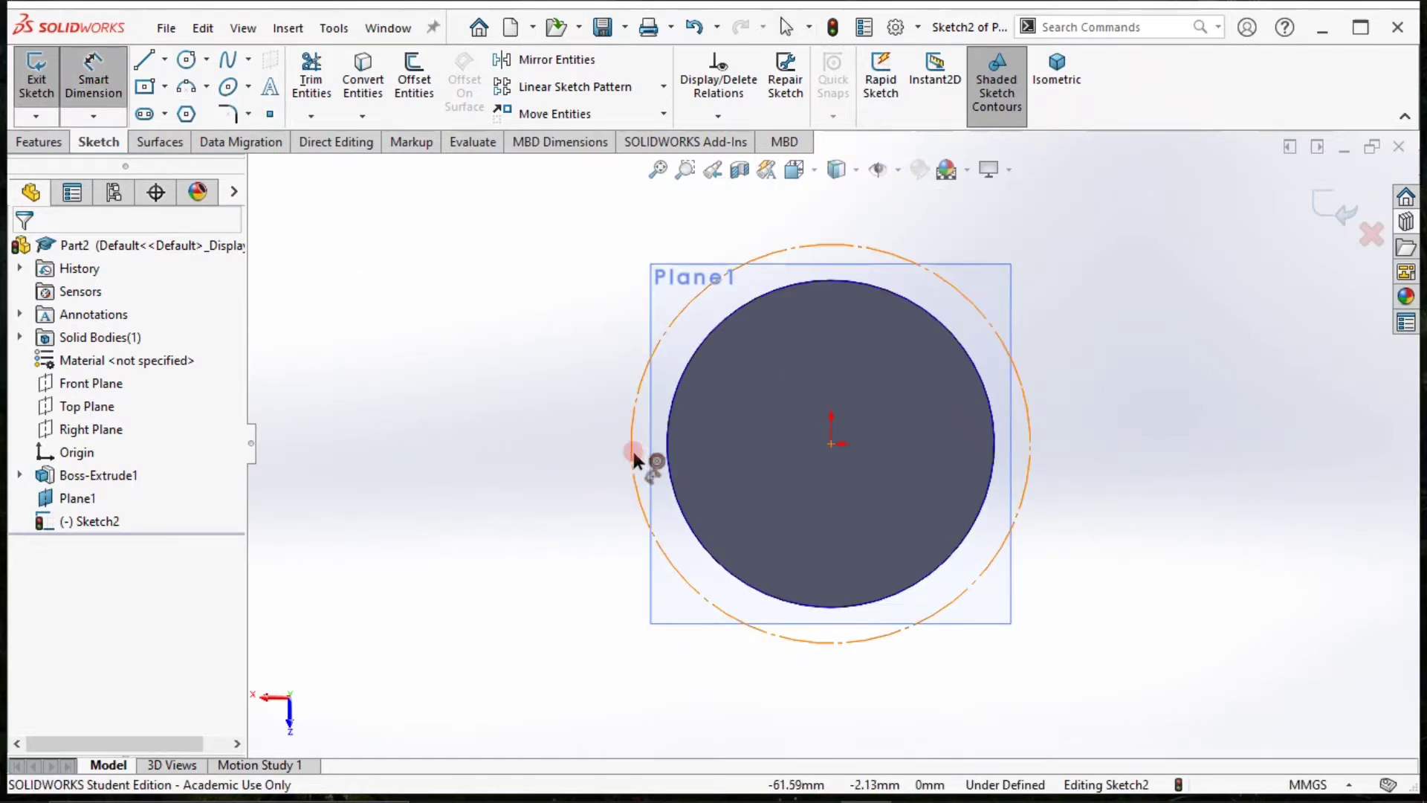
click(631, 448)
click(542, 450)
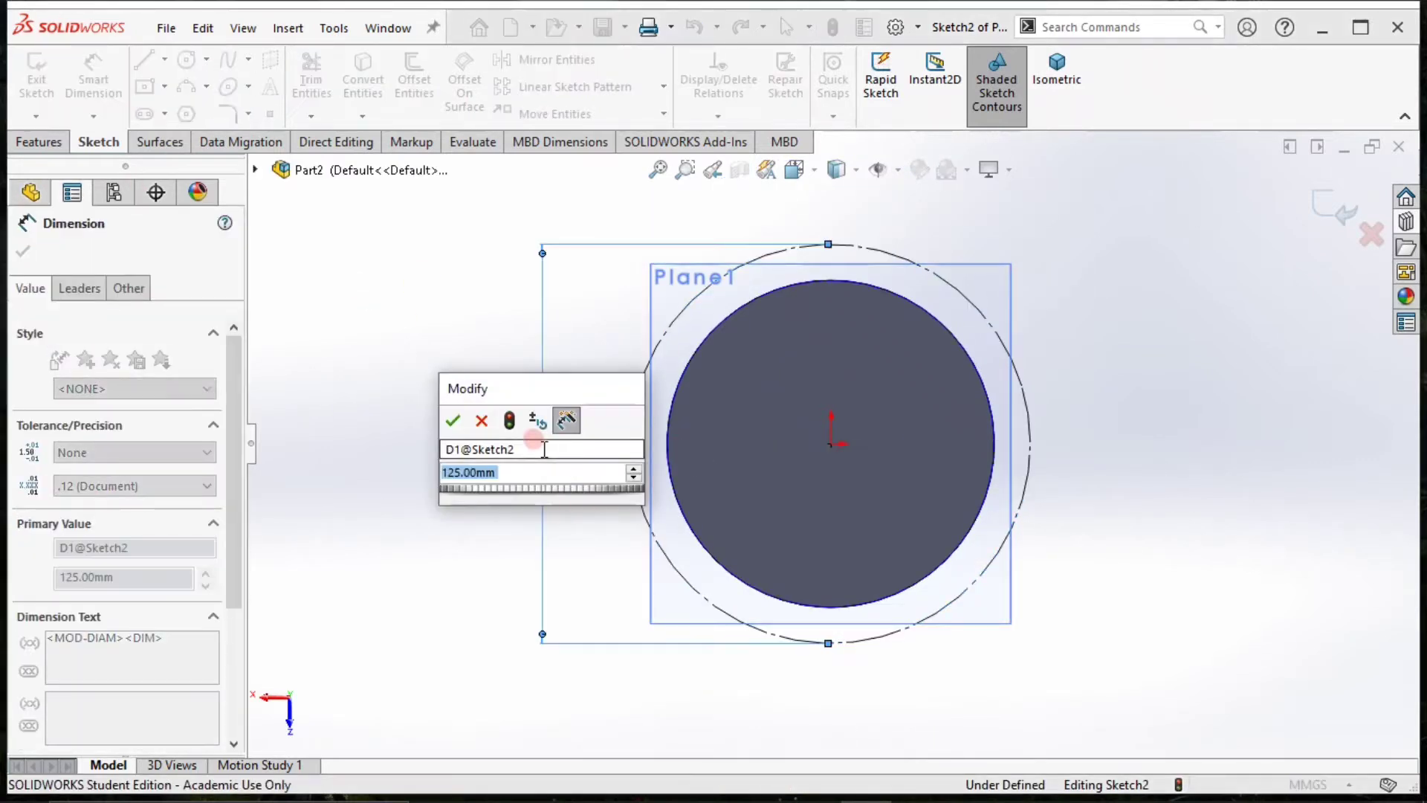
key(Return)
click(586, 497)
key(Escape)
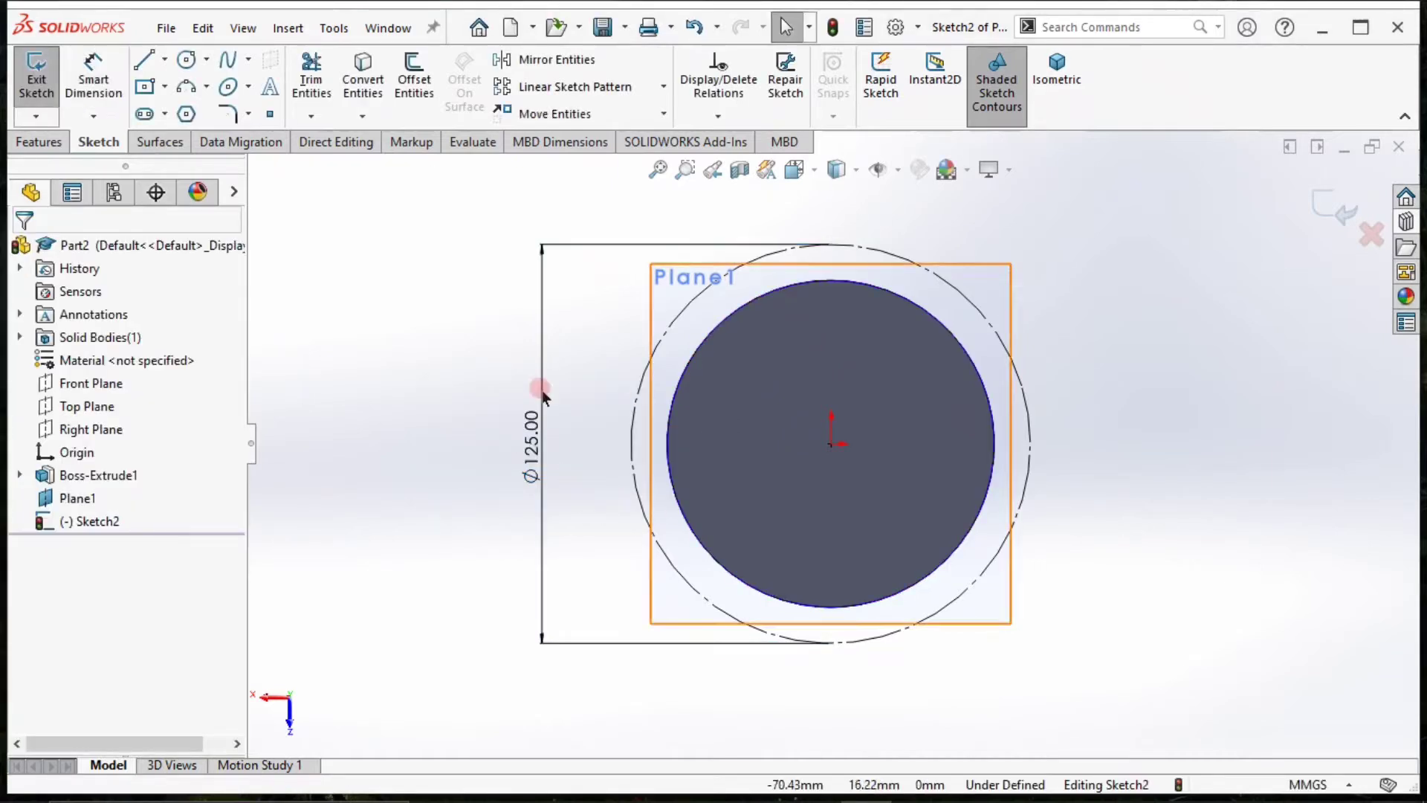
Draw a small circle with a radius of about 10.4 mm centred on the outer construction circle's top quadrant point.
click(187, 59)
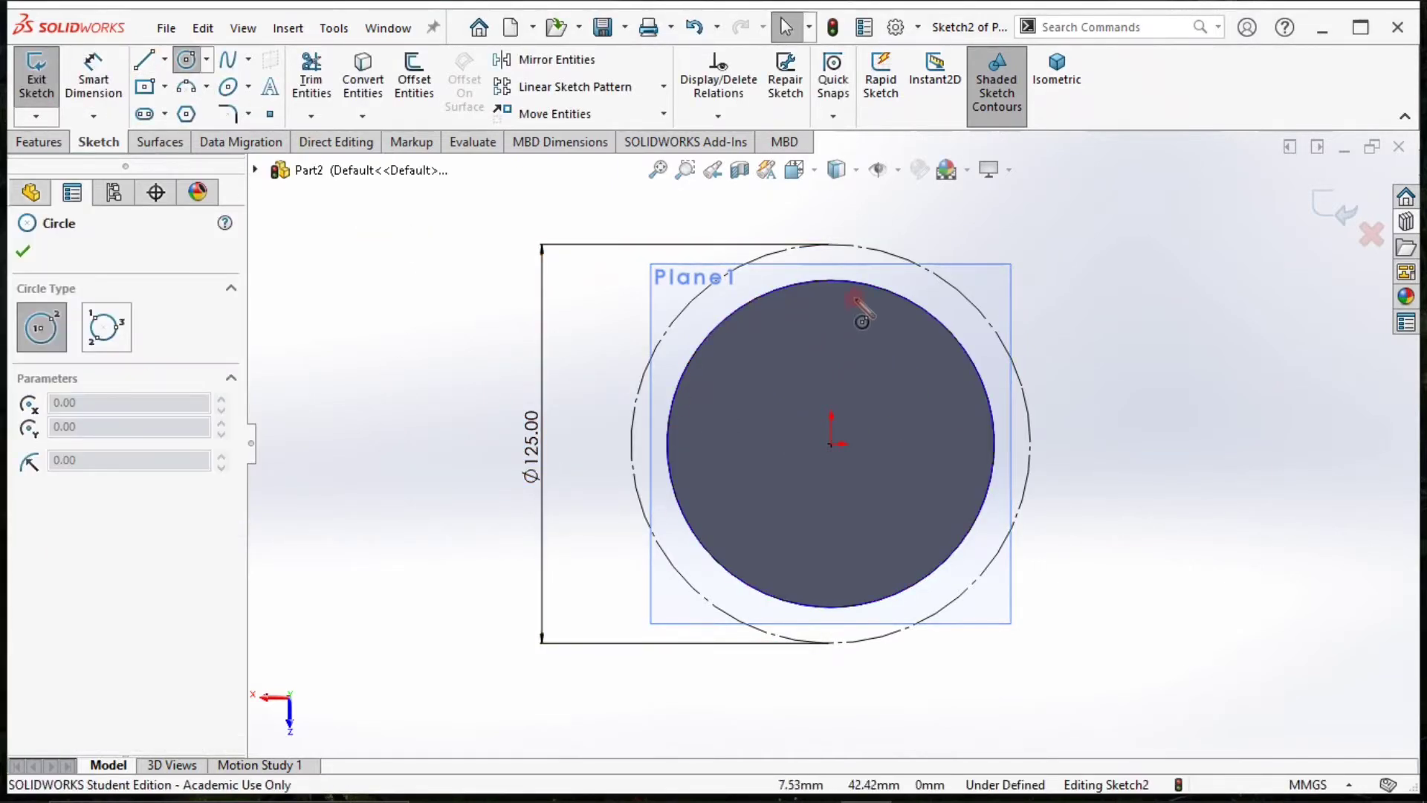
click(834, 245)
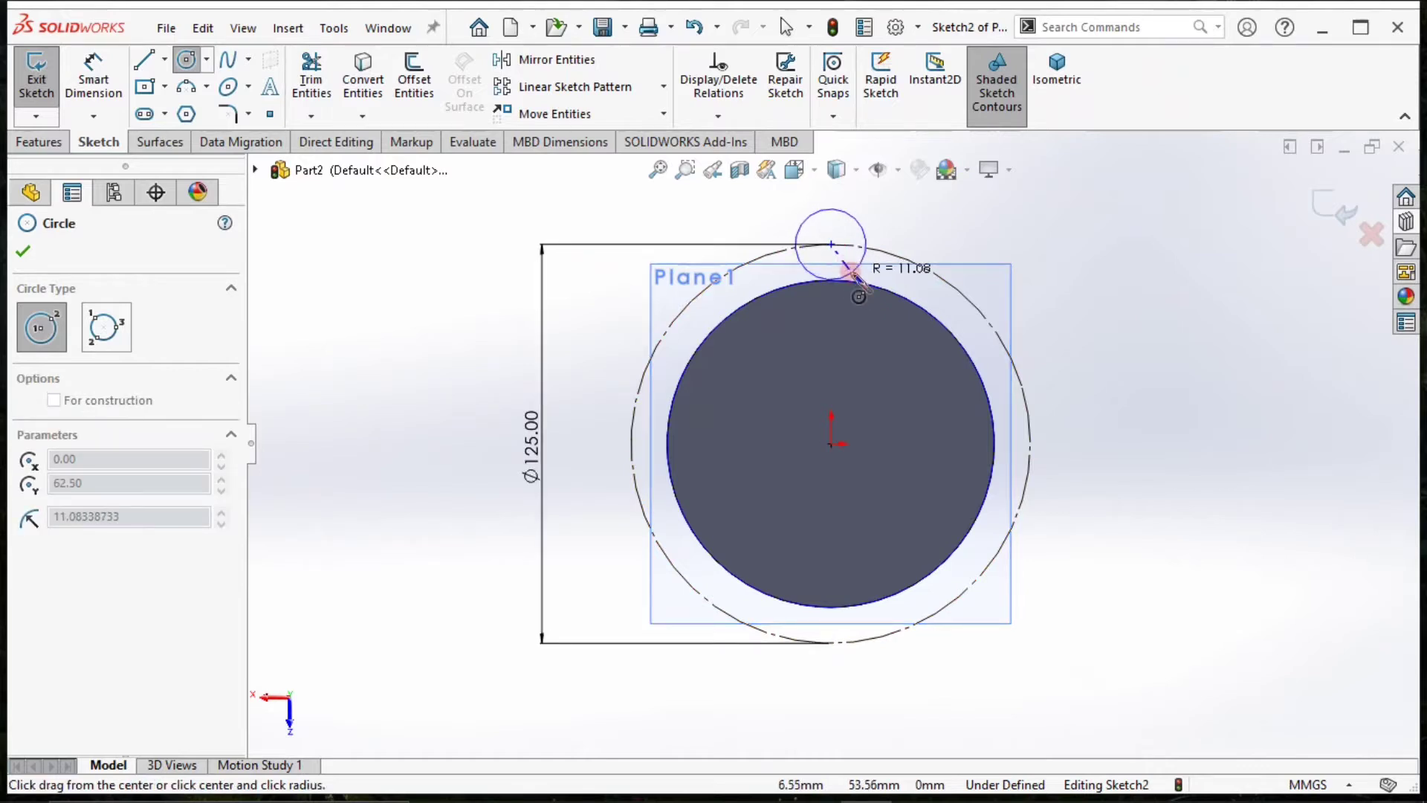
click(852, 271)
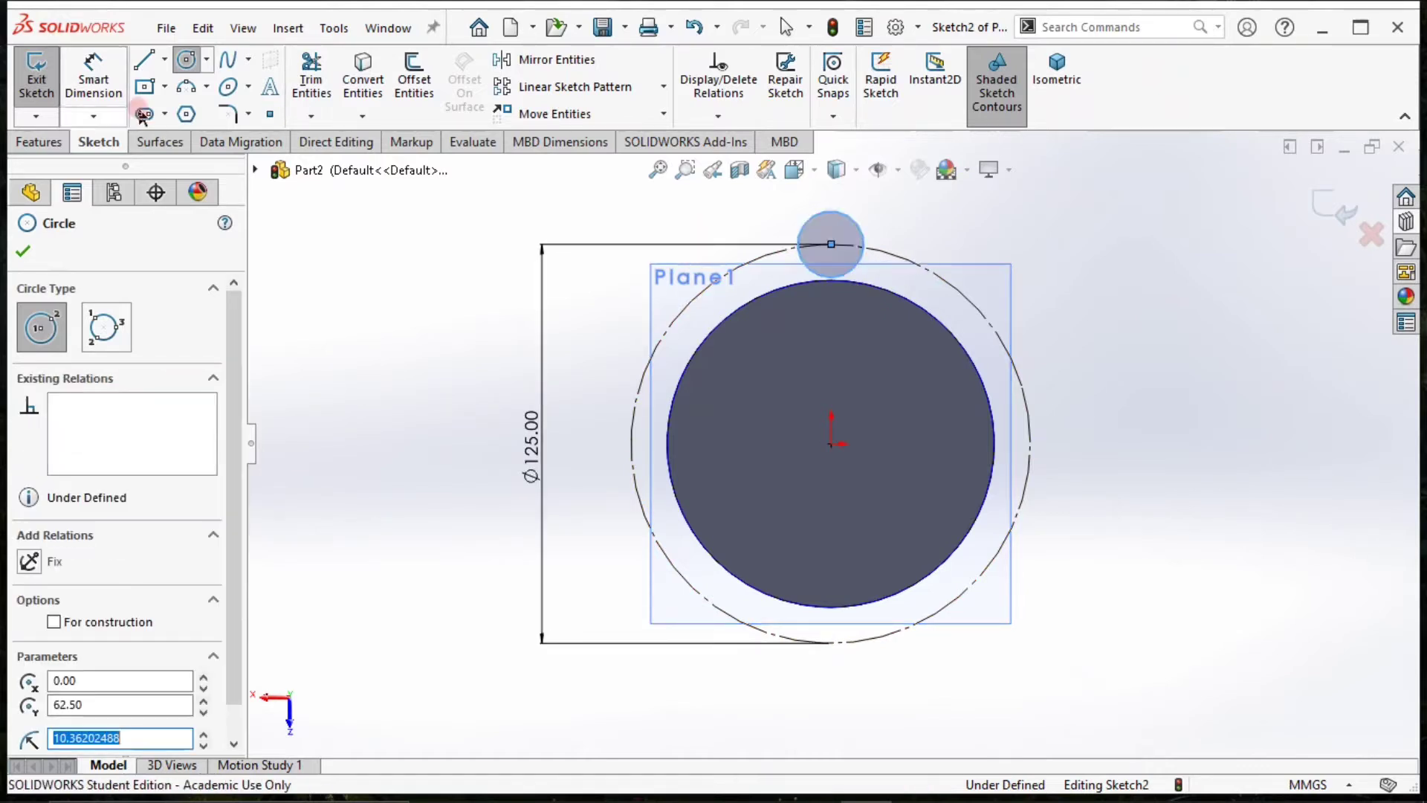
Dimension the small circle's diameter as 17.5 mm.
click(92, 78)
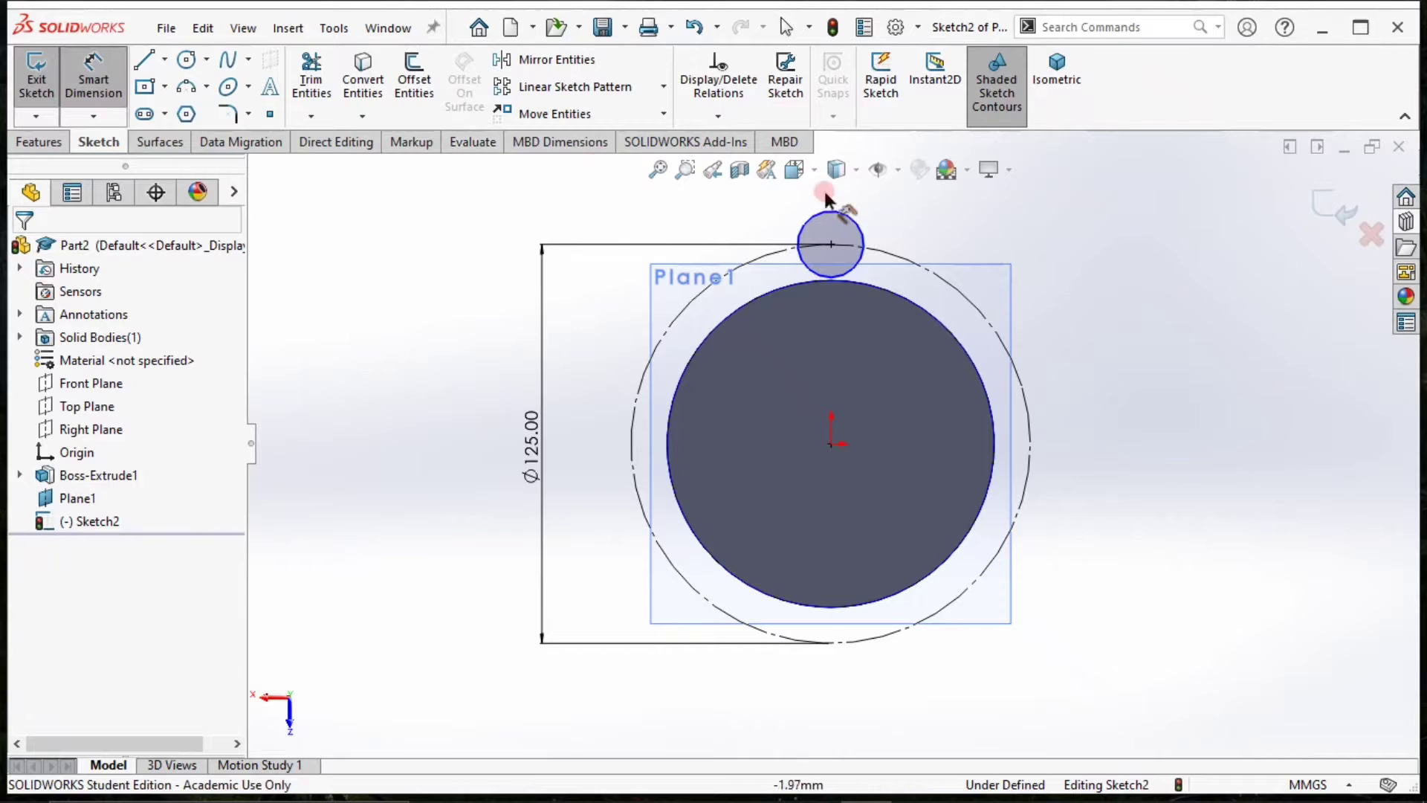
click(856, 223)
click(940, 237)
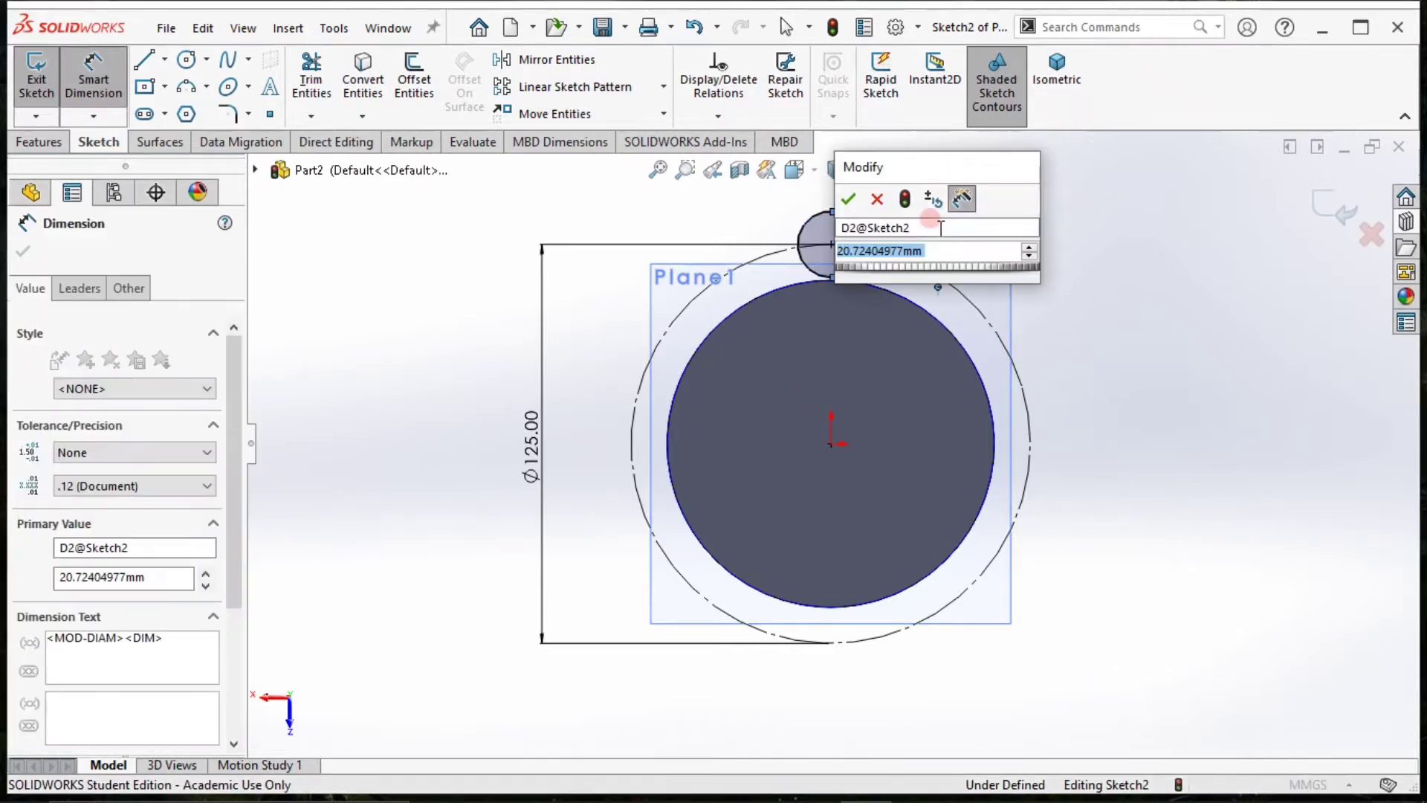
text(1)
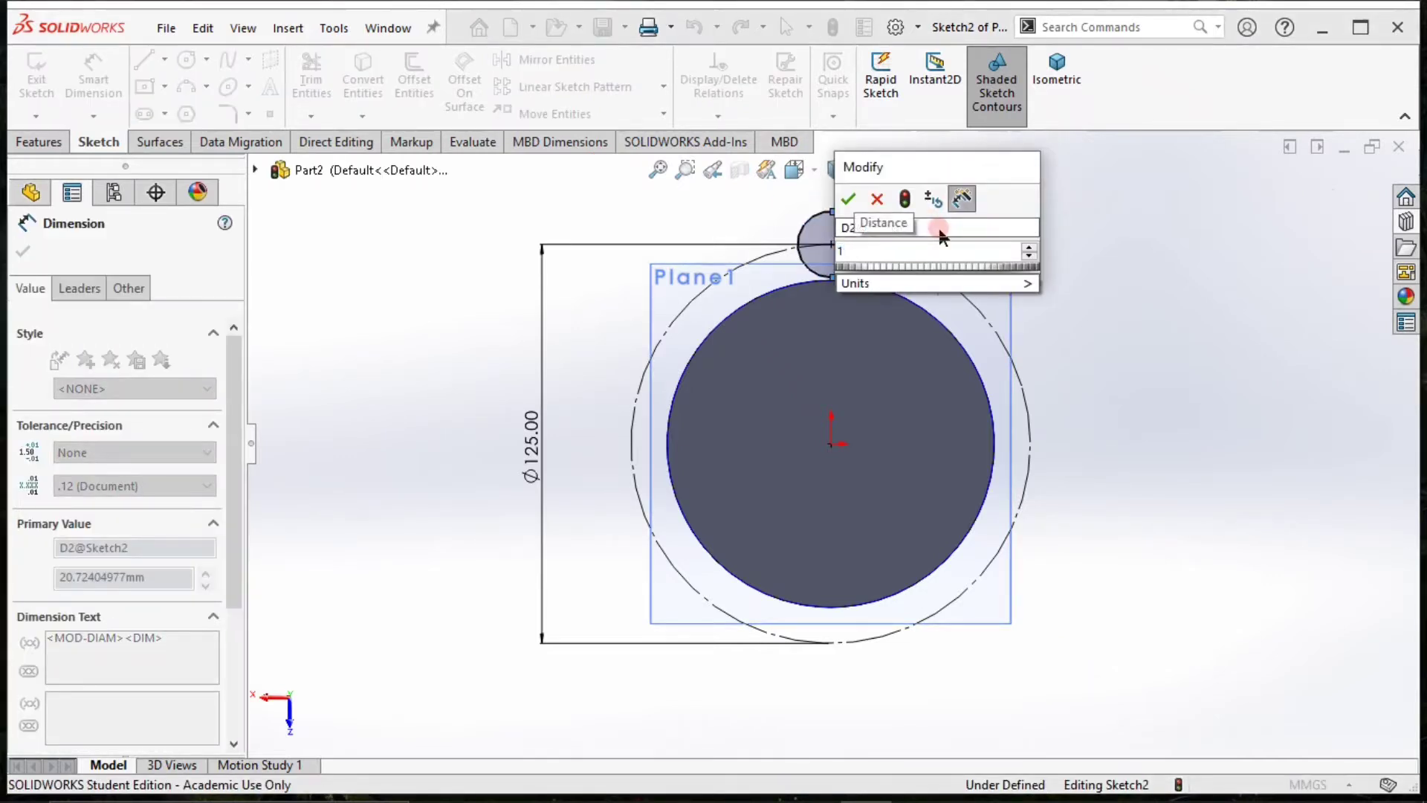
text(7.5)
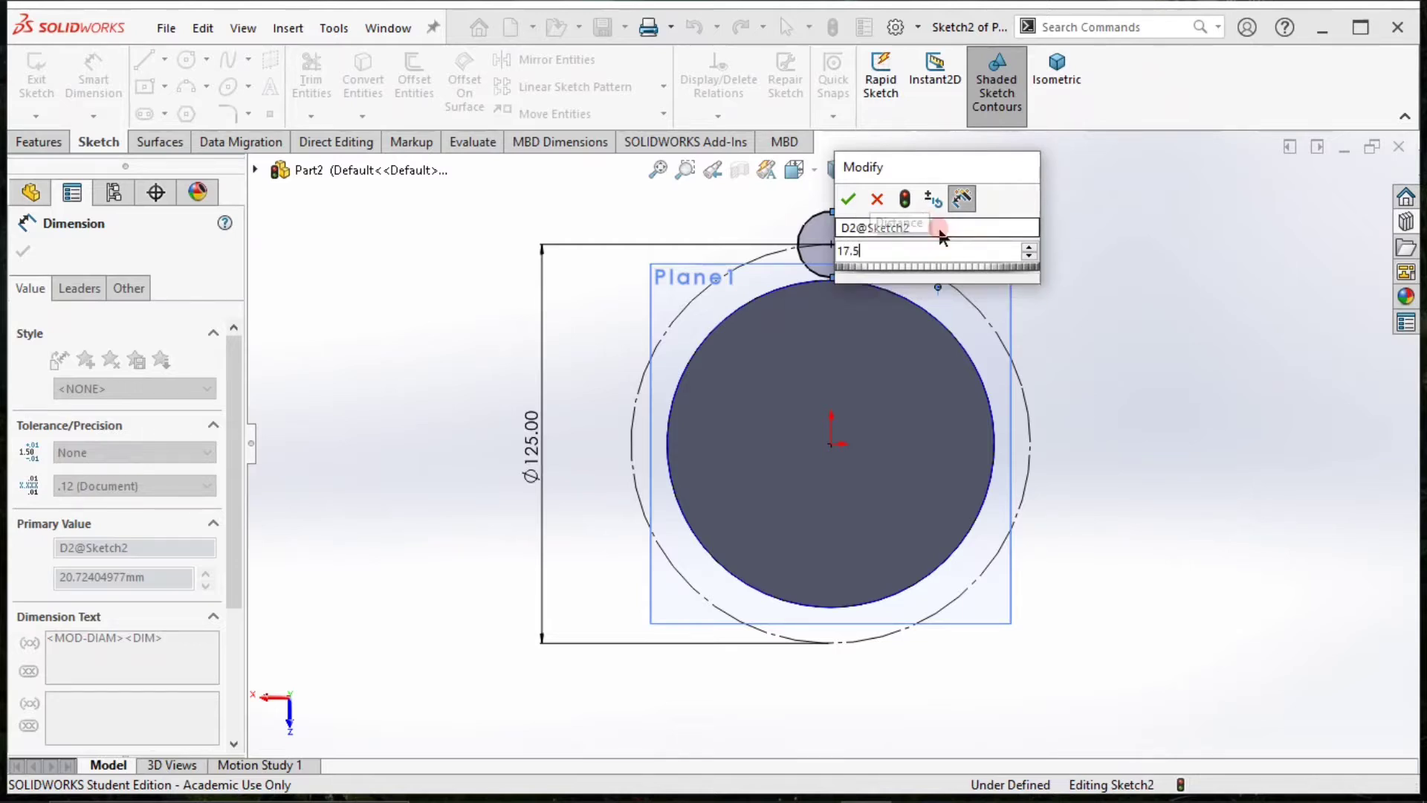
key(Return)
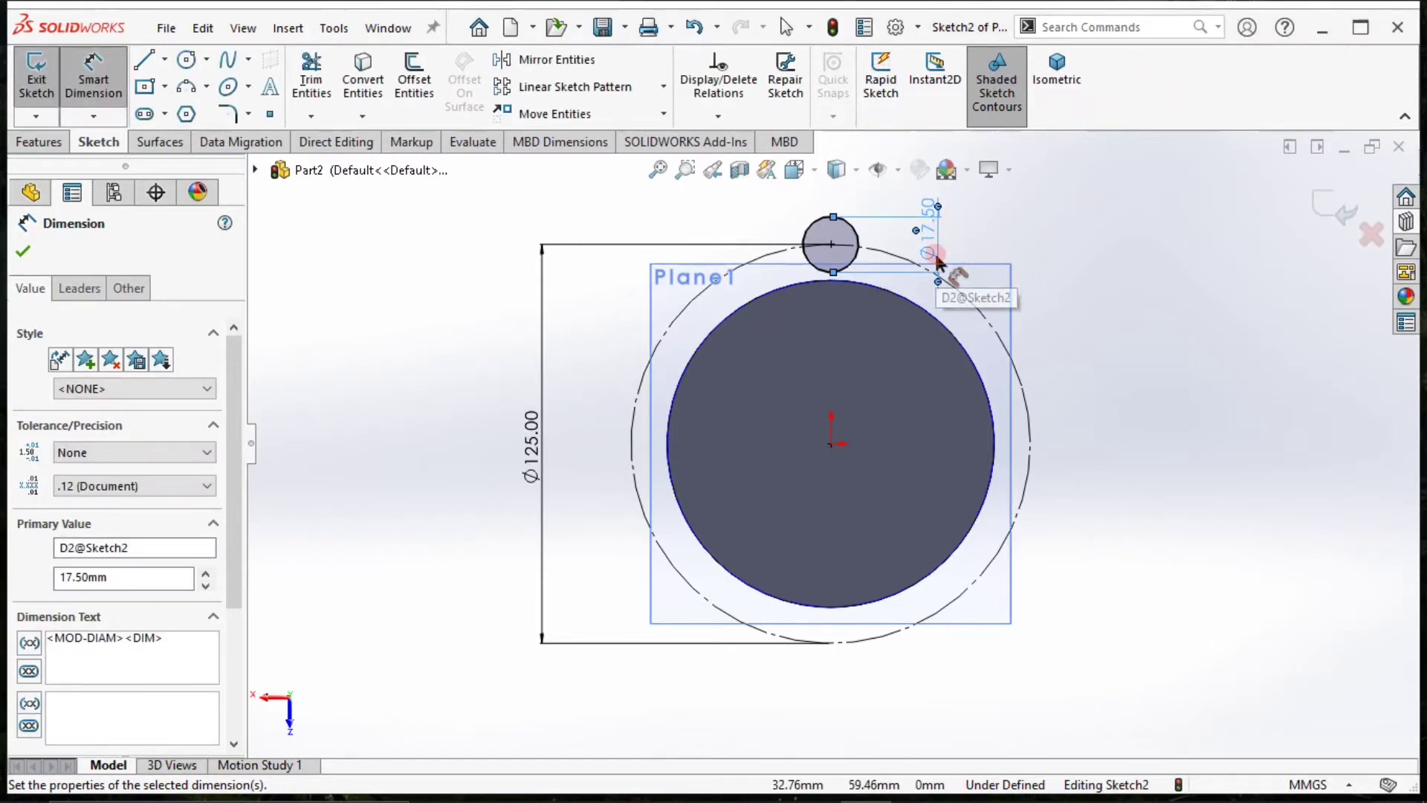
Change the small circle's diameter dimension to 18 mm.
double_click(925, 232)
text(18)
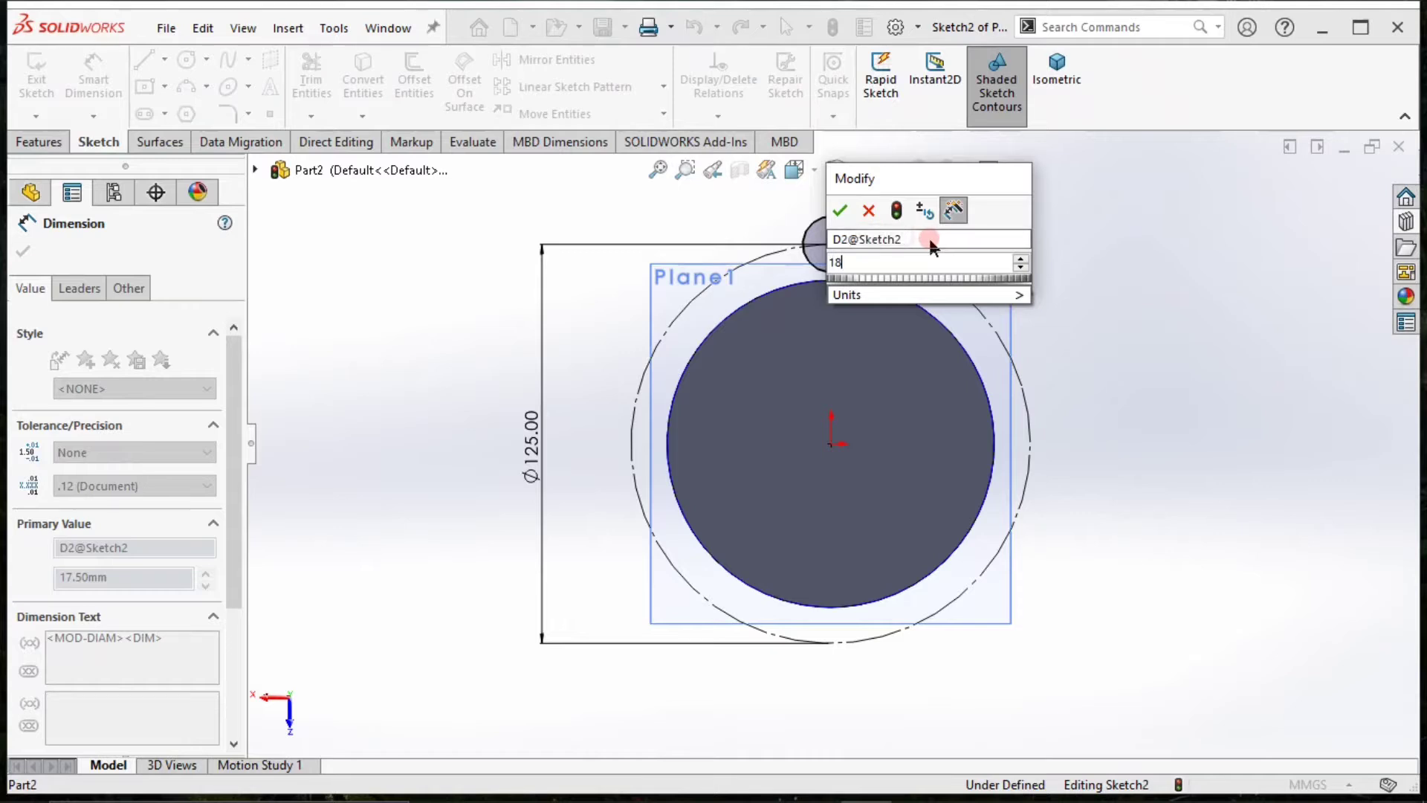
key(Return)
click(1093, 357)
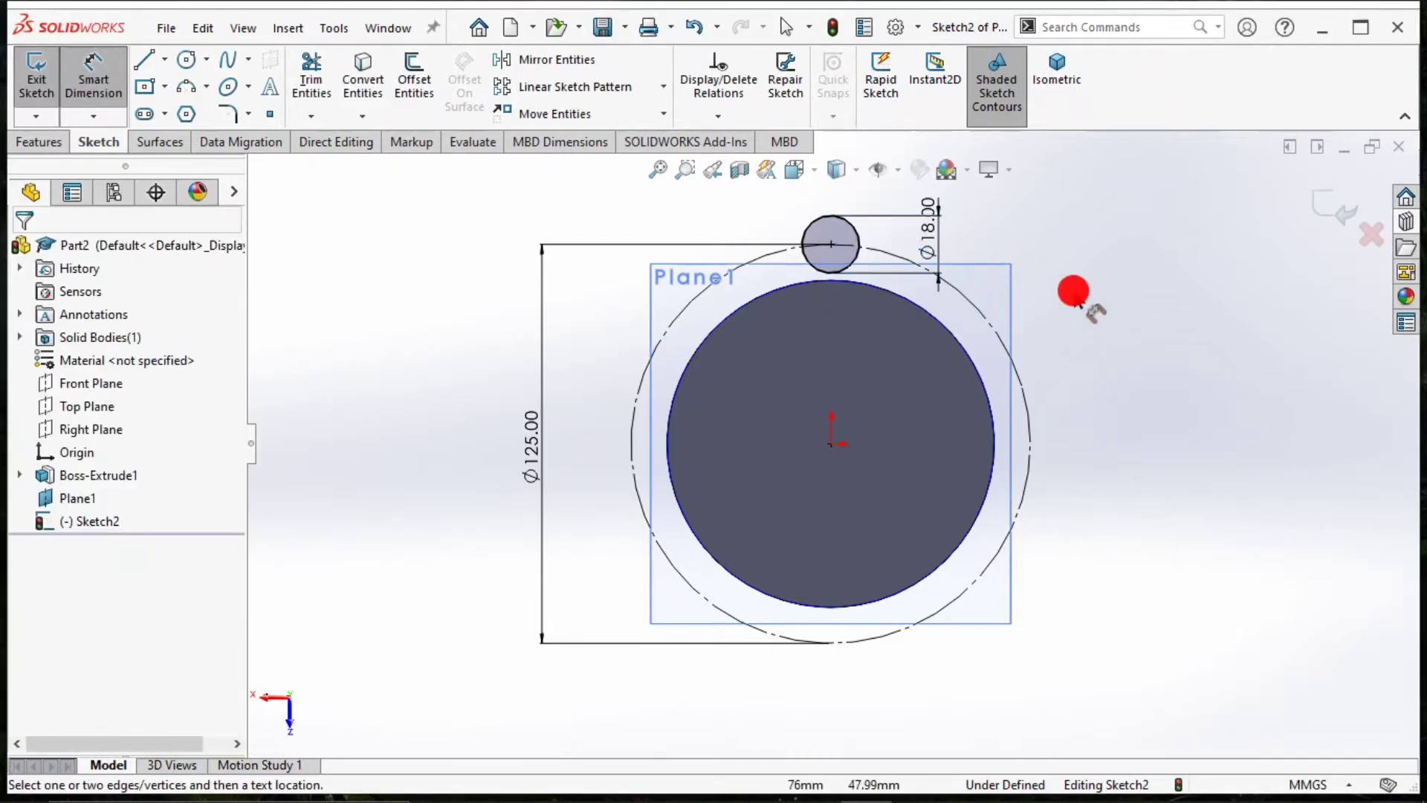
Create a circular sketch pattern of only the 18 mm circle about the origin, with 4 equally spaced instances over 360 degrees.
click(663, 86)
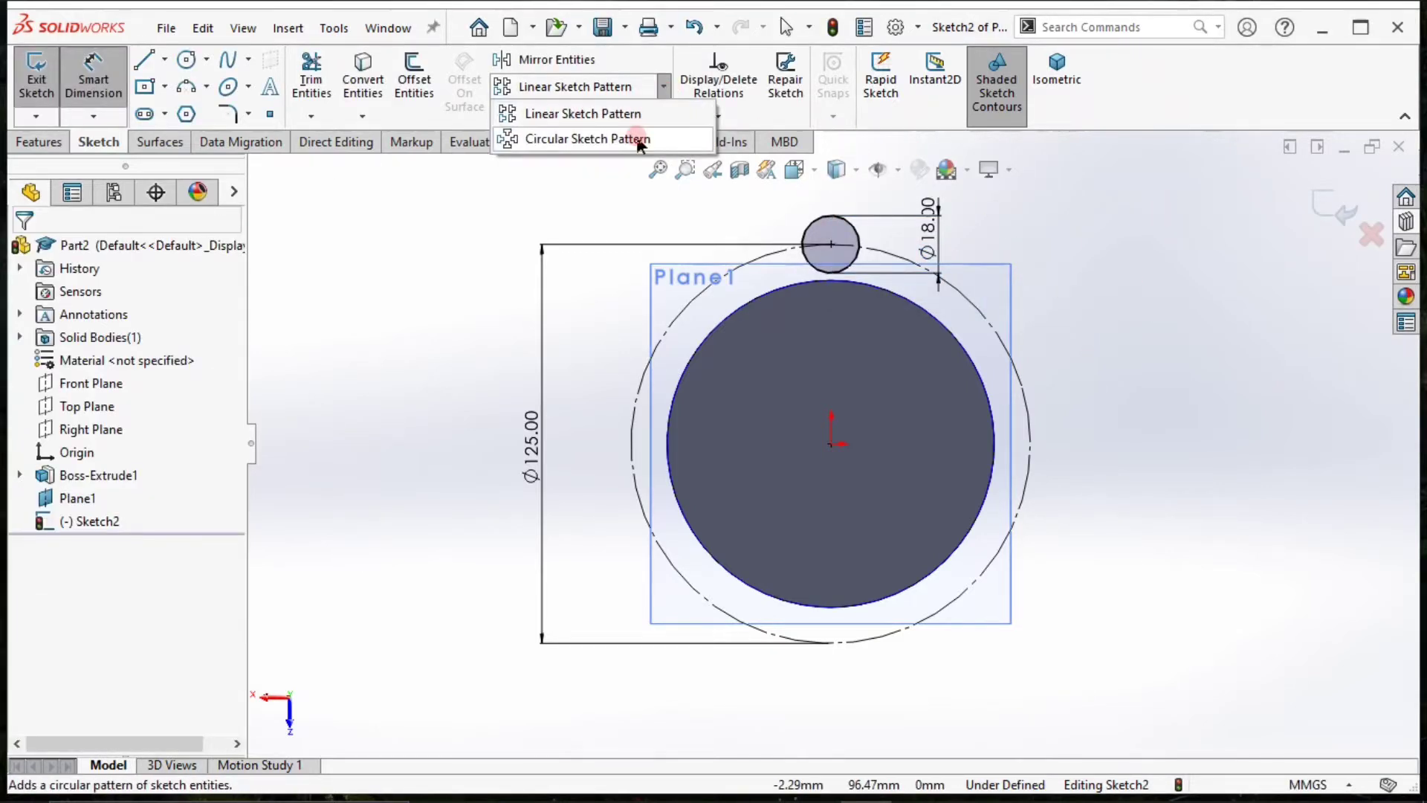
click(636, 138)
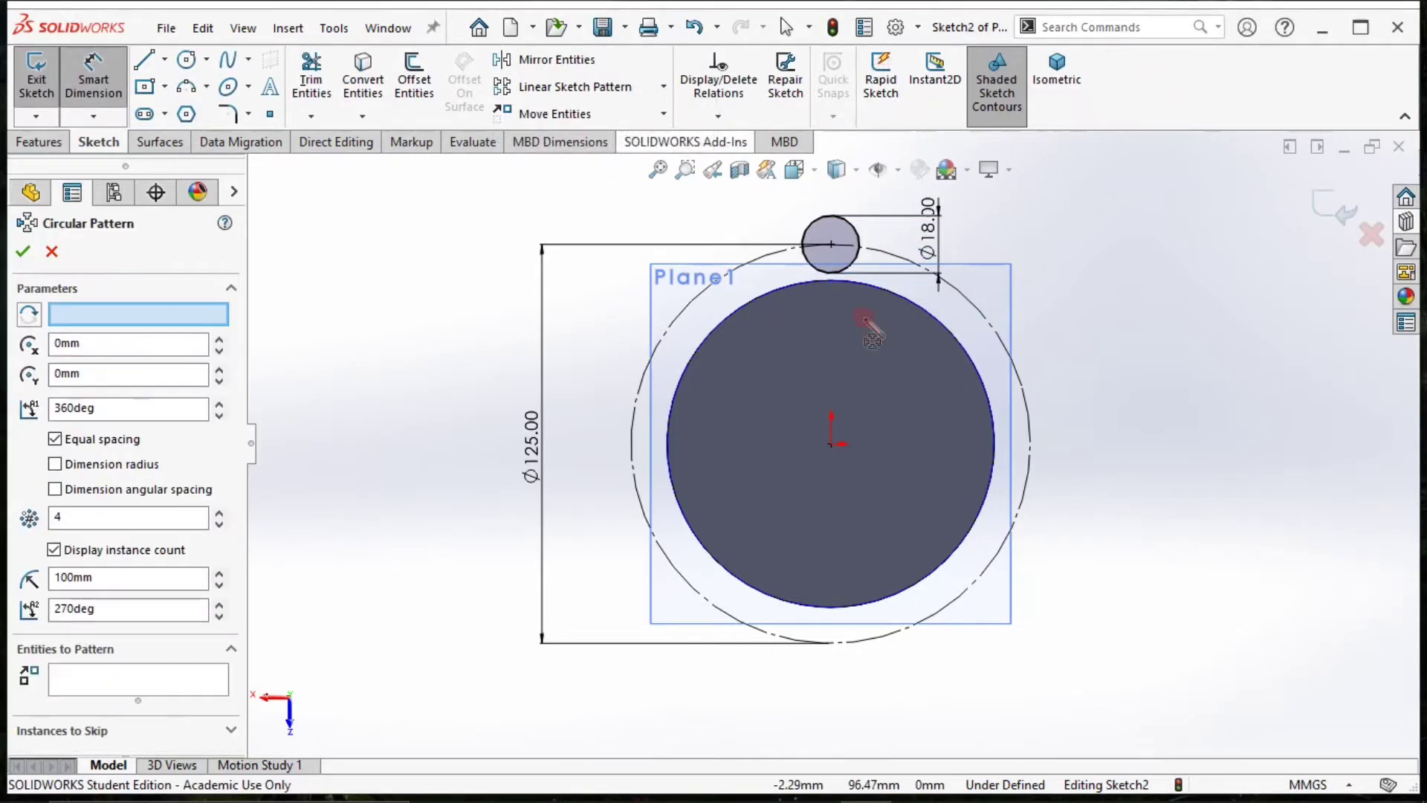
click(854, 282)
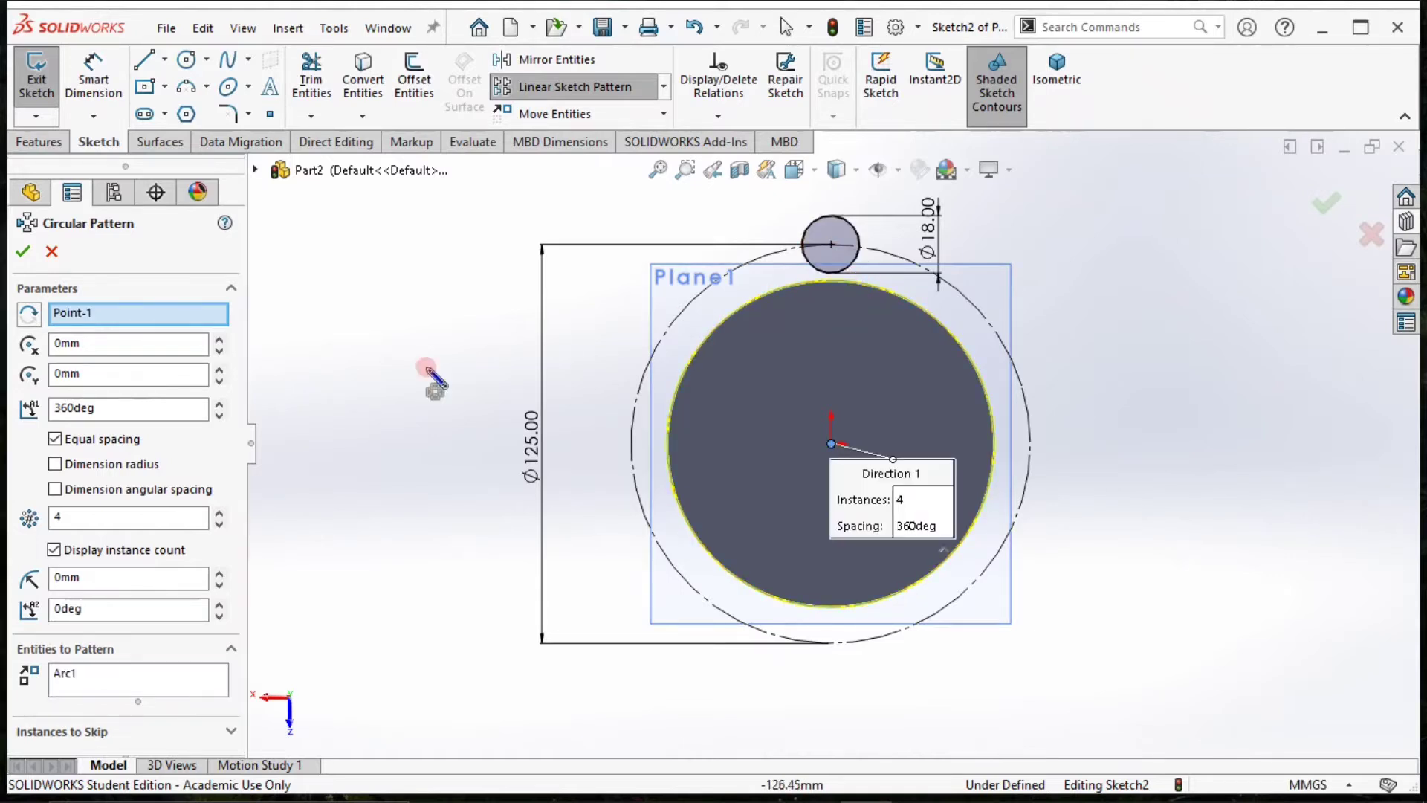
click(169, 682)
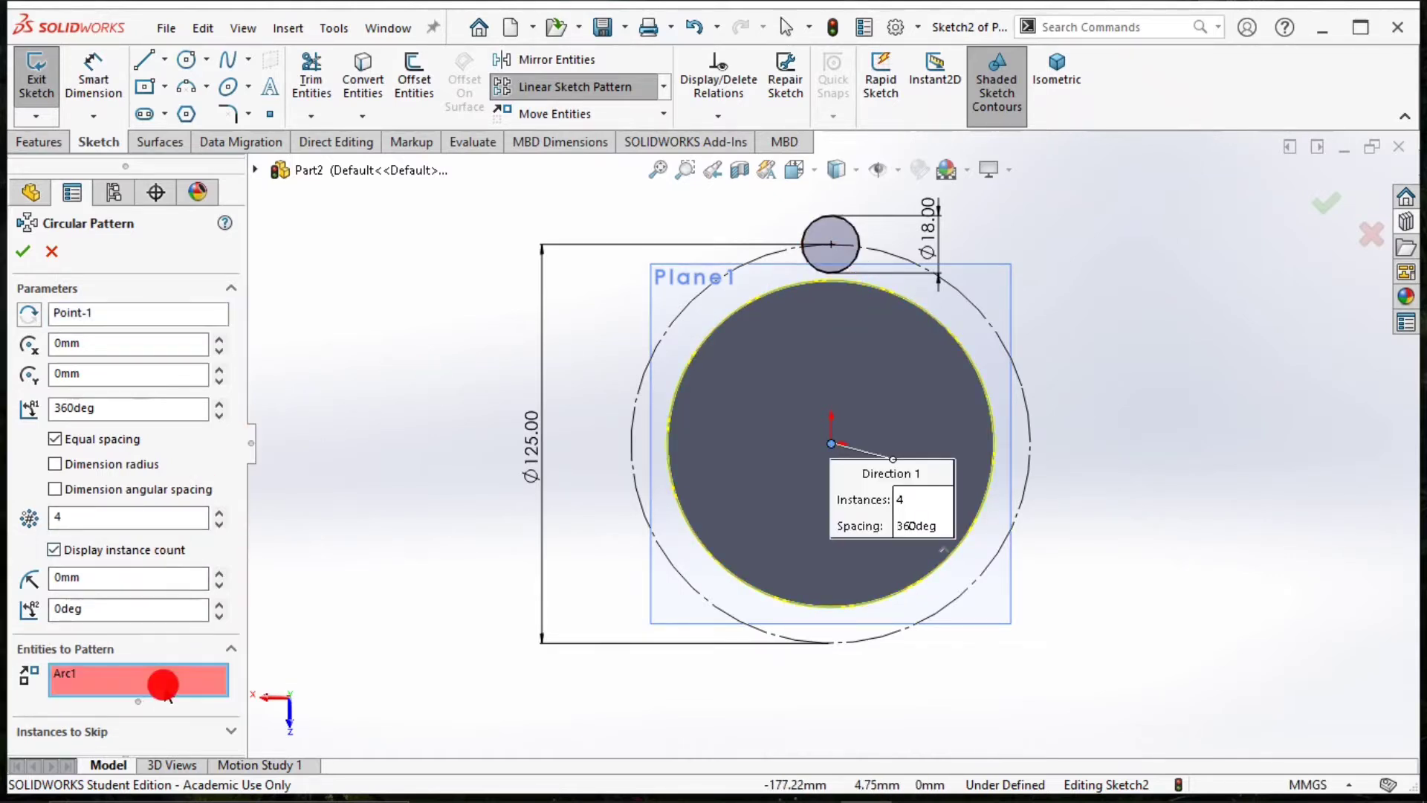
right_click(183, 685)
click(223, 690)
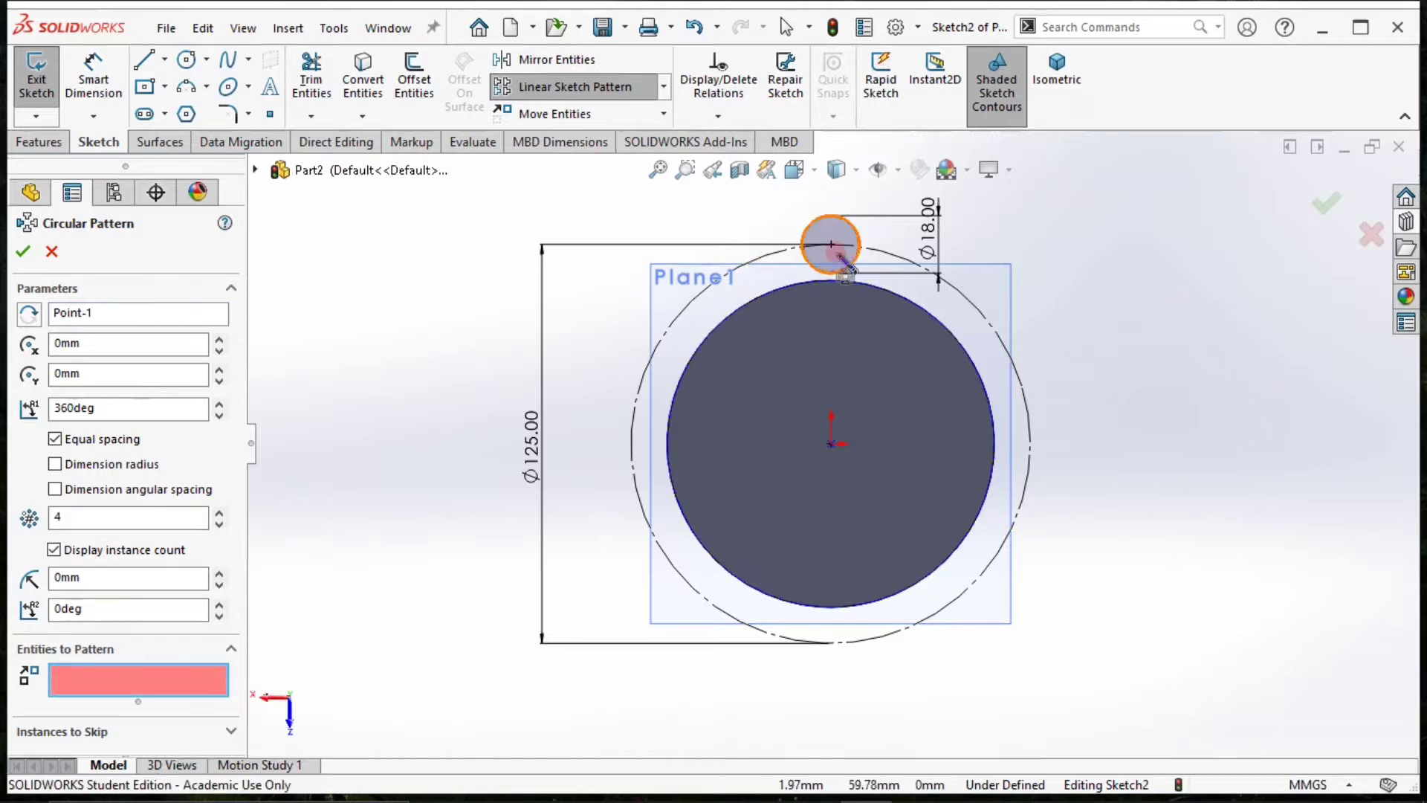
click(861, 253)
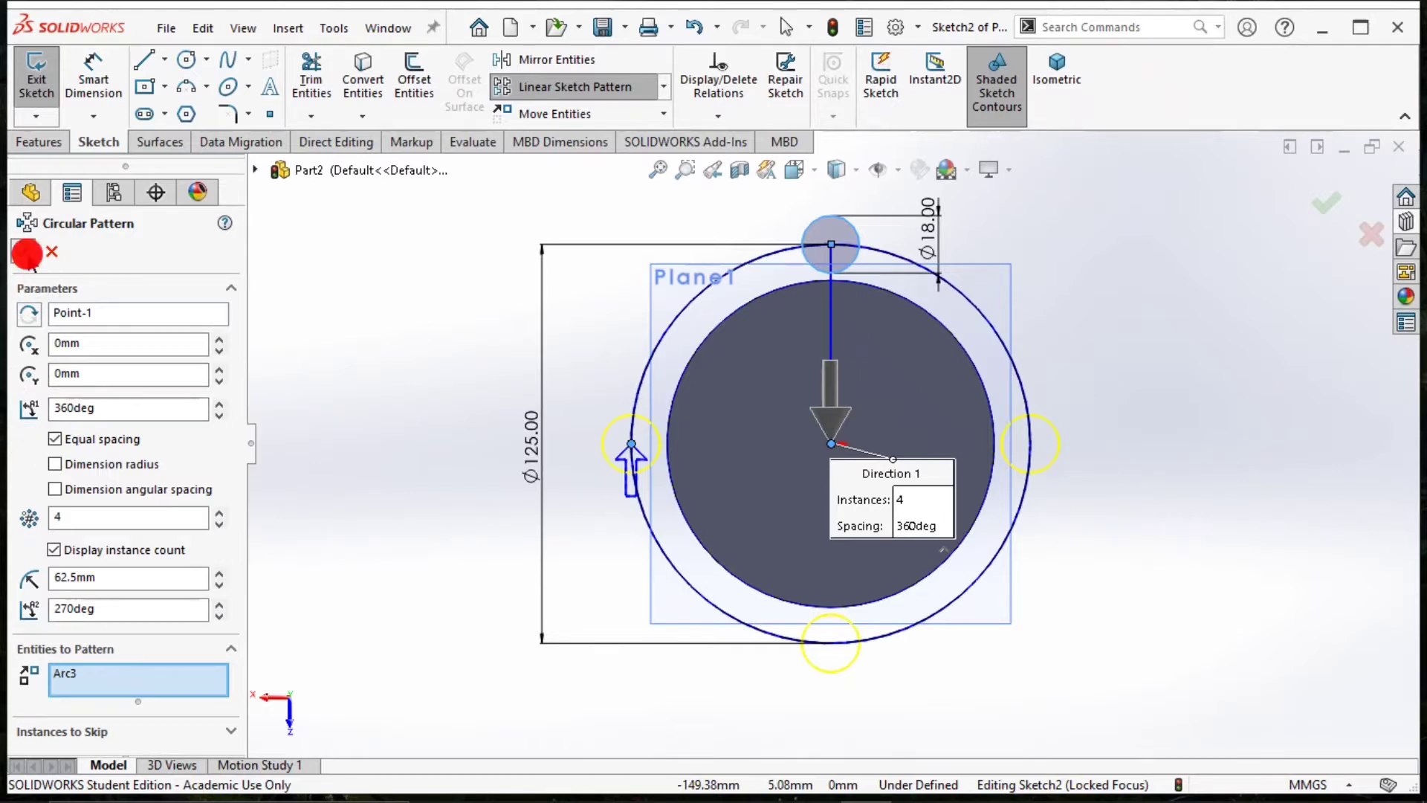
click(28, 253)
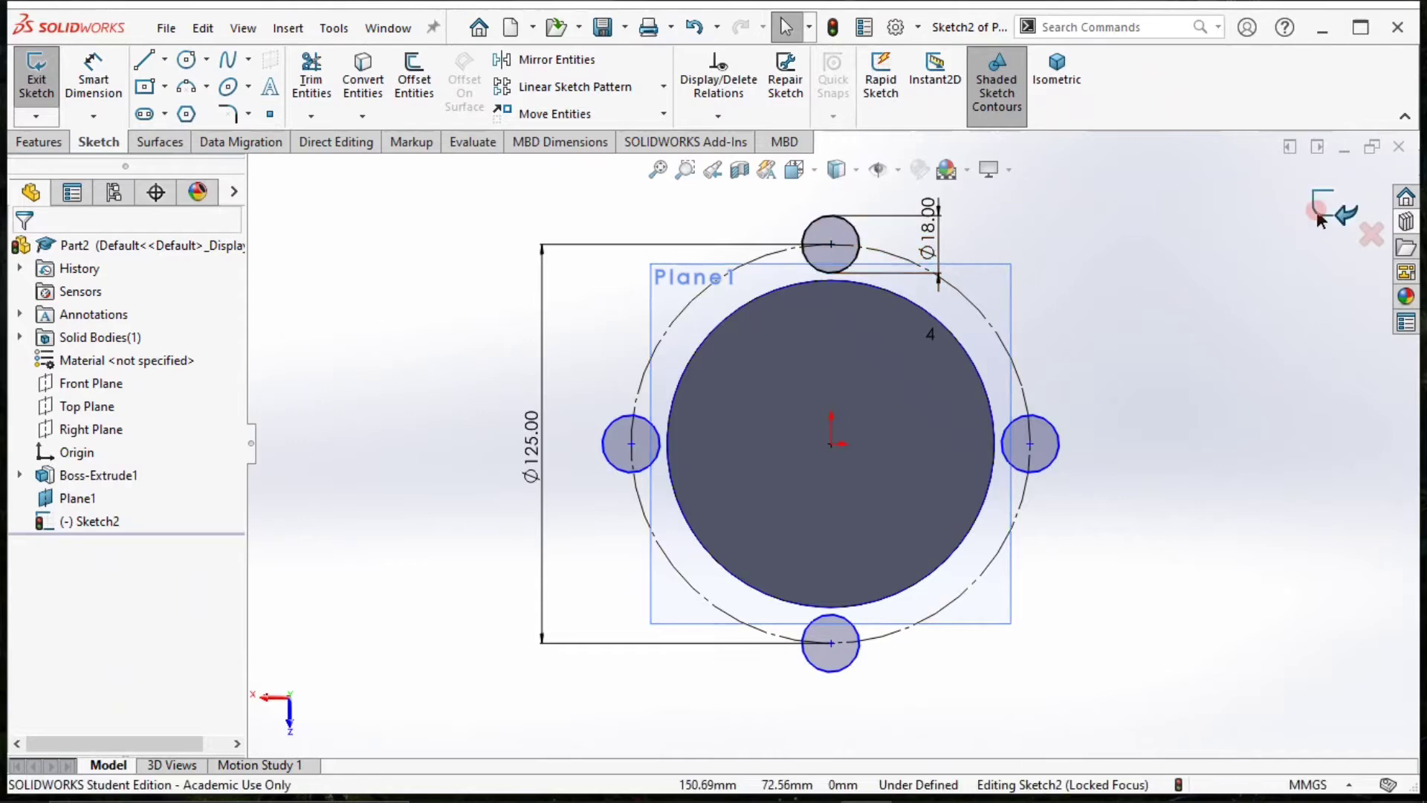
Exit the sketch of four circles and hide Plane1 in the isometric view.
click(1317, 214)
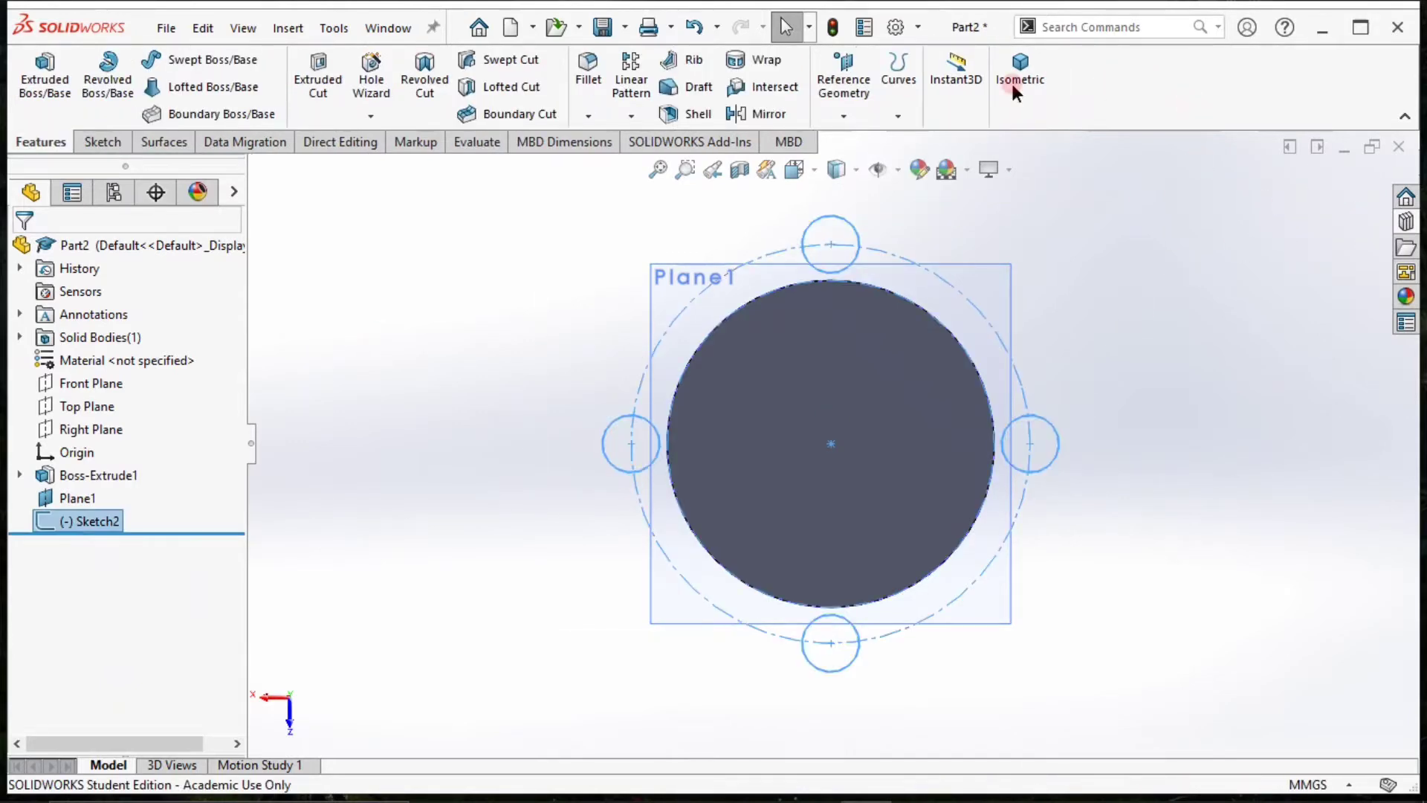
click(1007, 83)
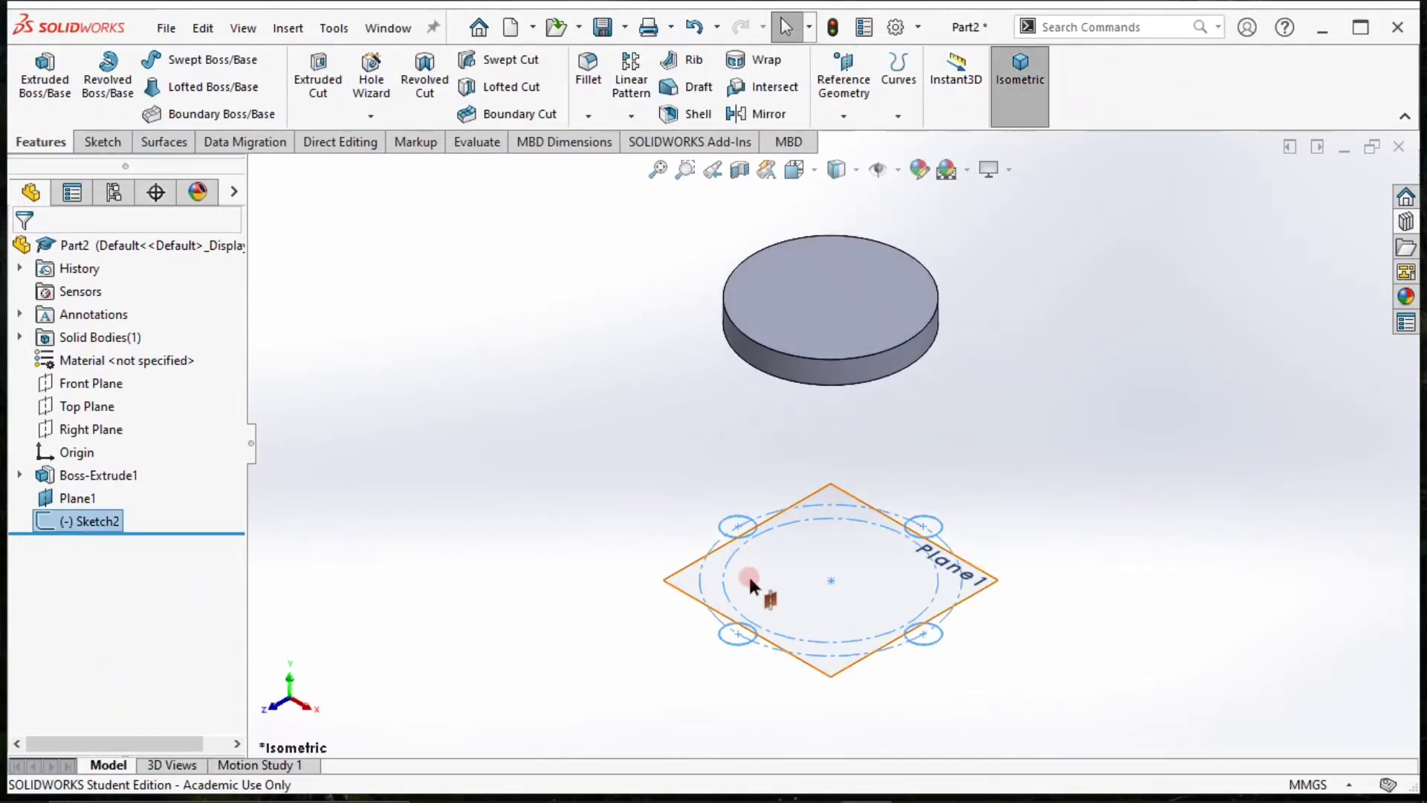
click(685, 576)
click(810, 518)
click(602, 441)
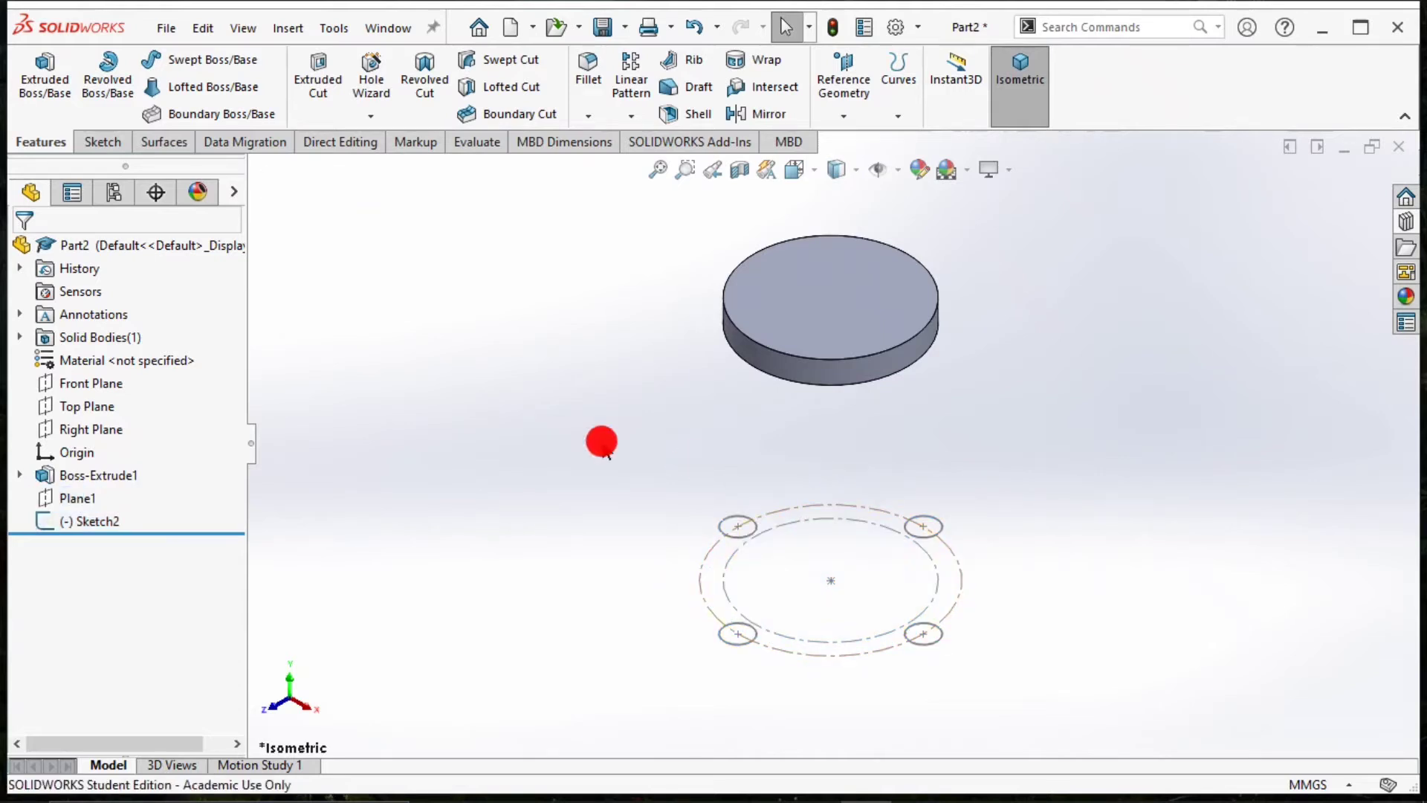
Start a new sketch on the underside face of the disc.
scroll(614, 428, up, 3)
middle_drag(613, 421, 644, 159)
click(850, 362)
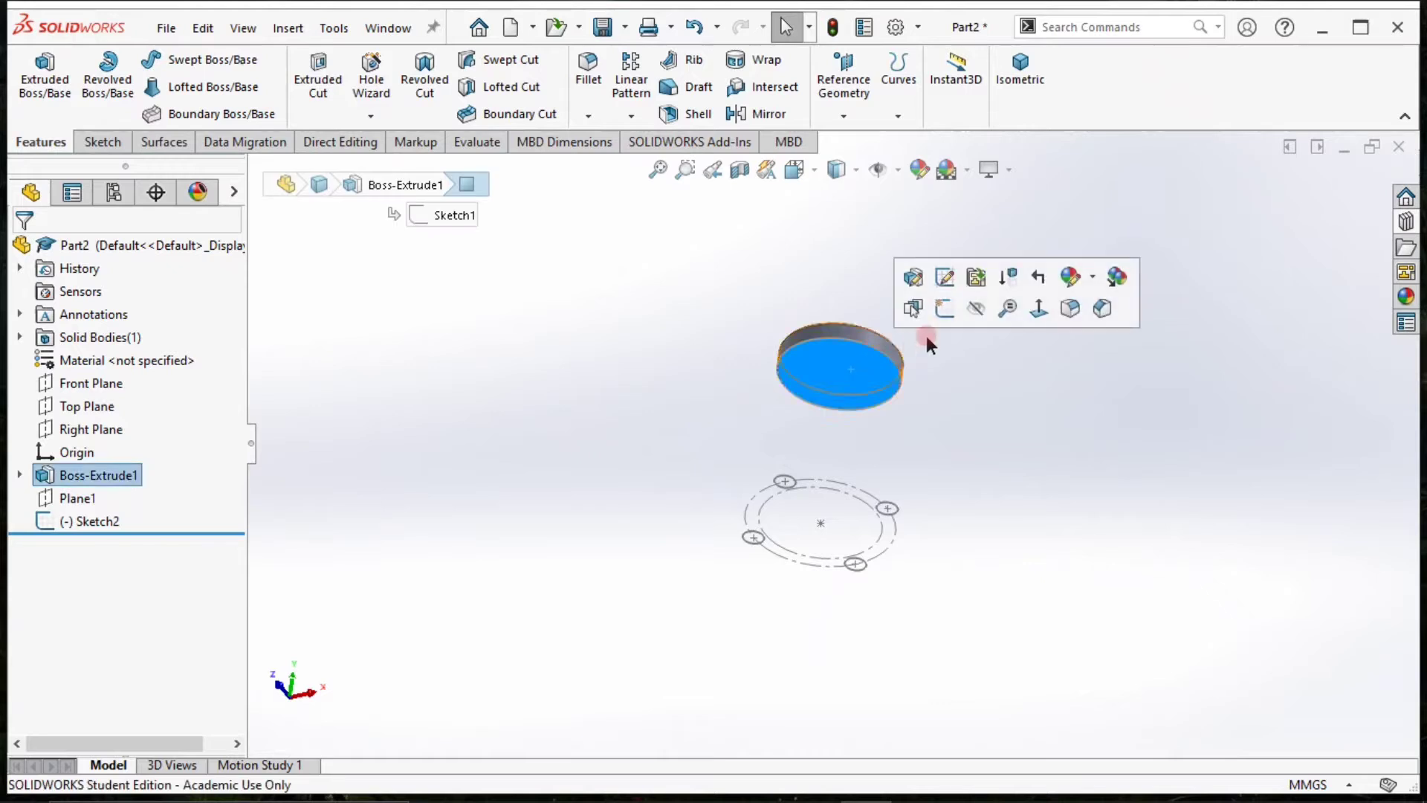
click(944, 319)
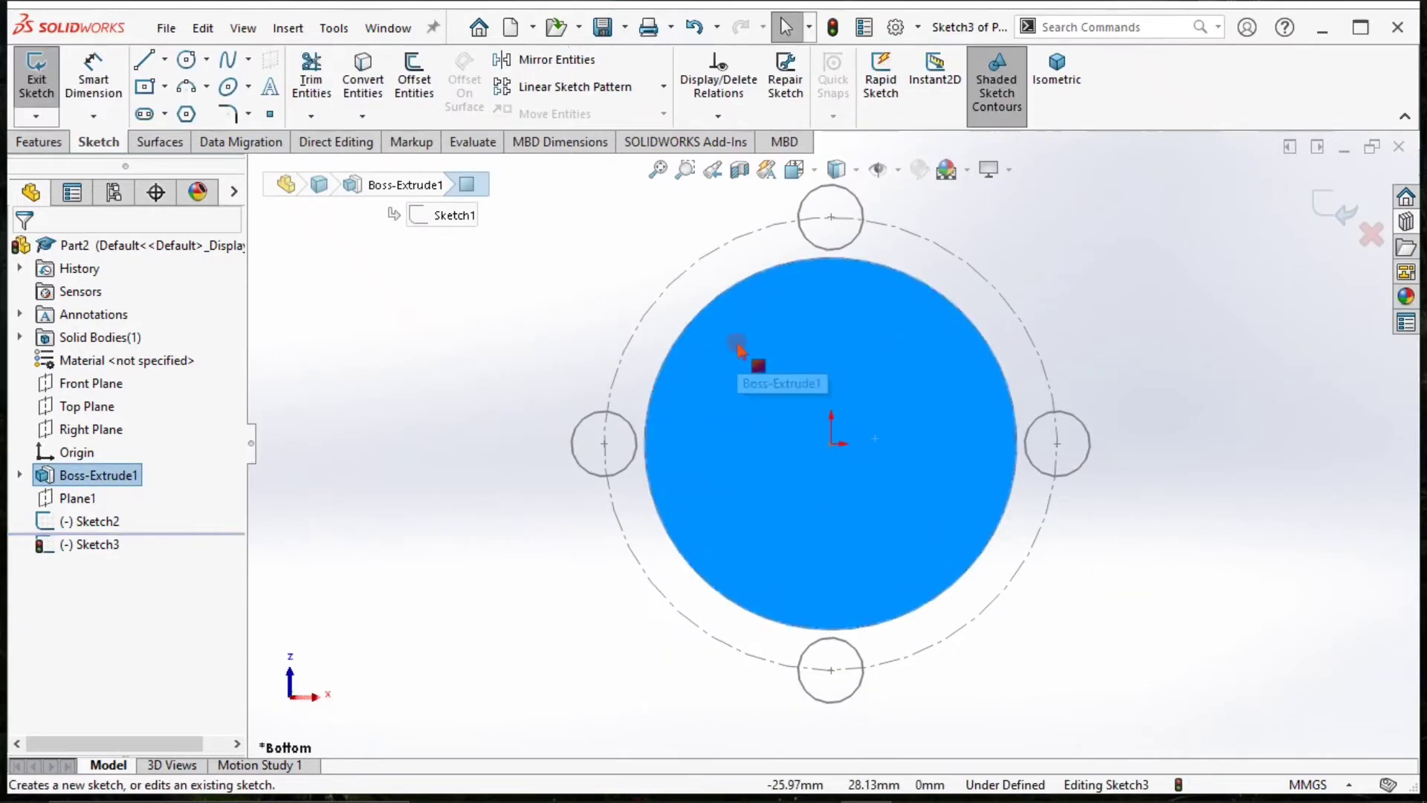
click(490, 276)
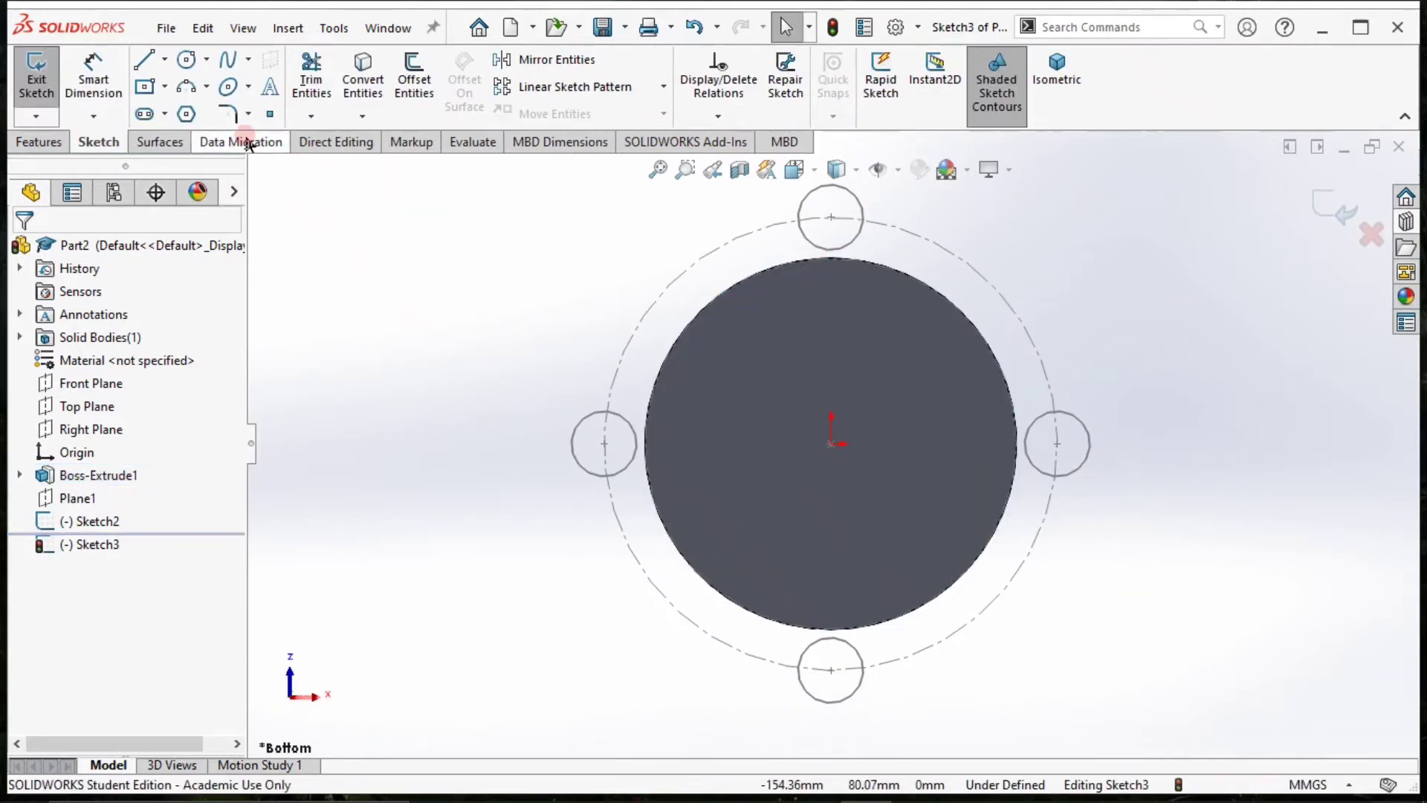
Draw a circle with a radius of about 40.2 mm centred on the origin, inside the disc's edge.
click(184, 63)
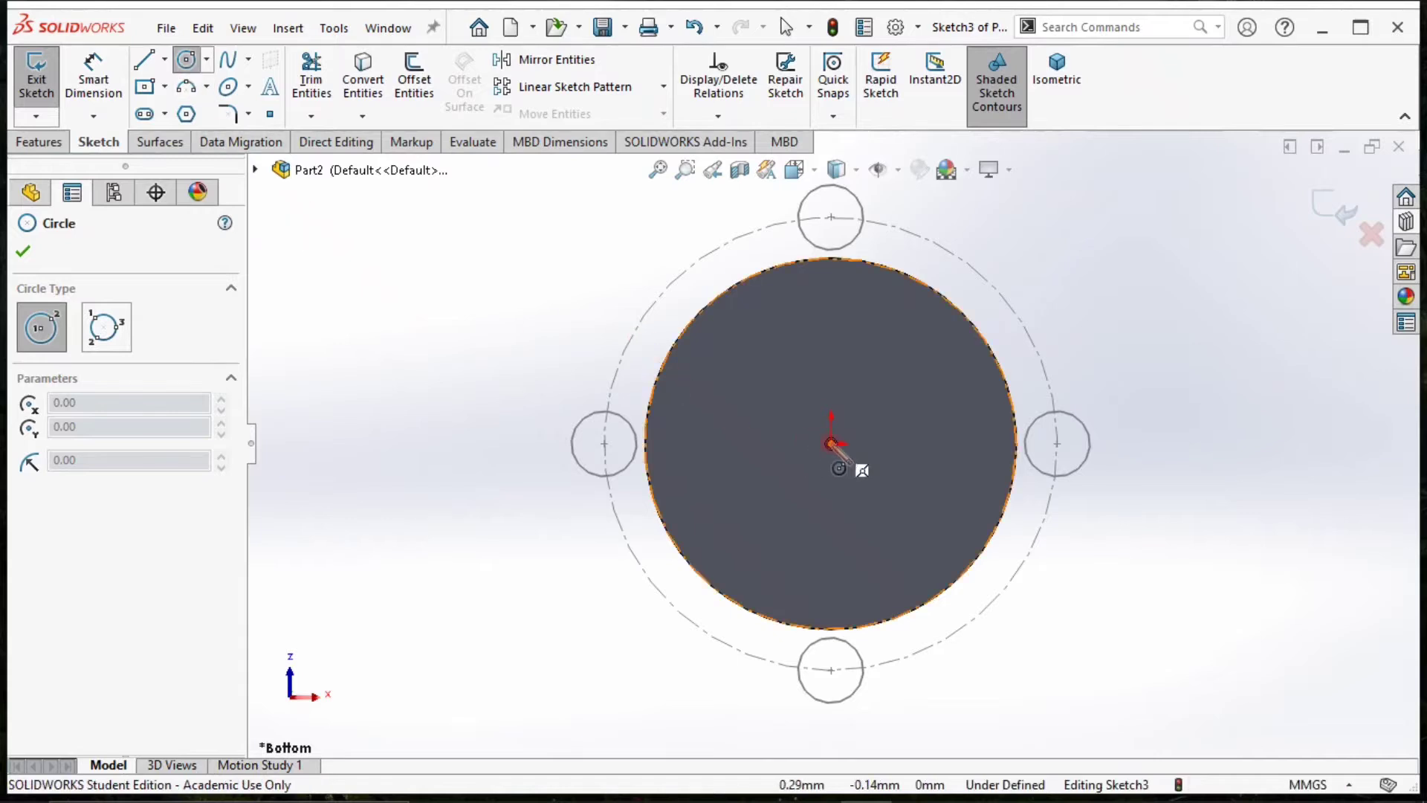
click(831, 443)
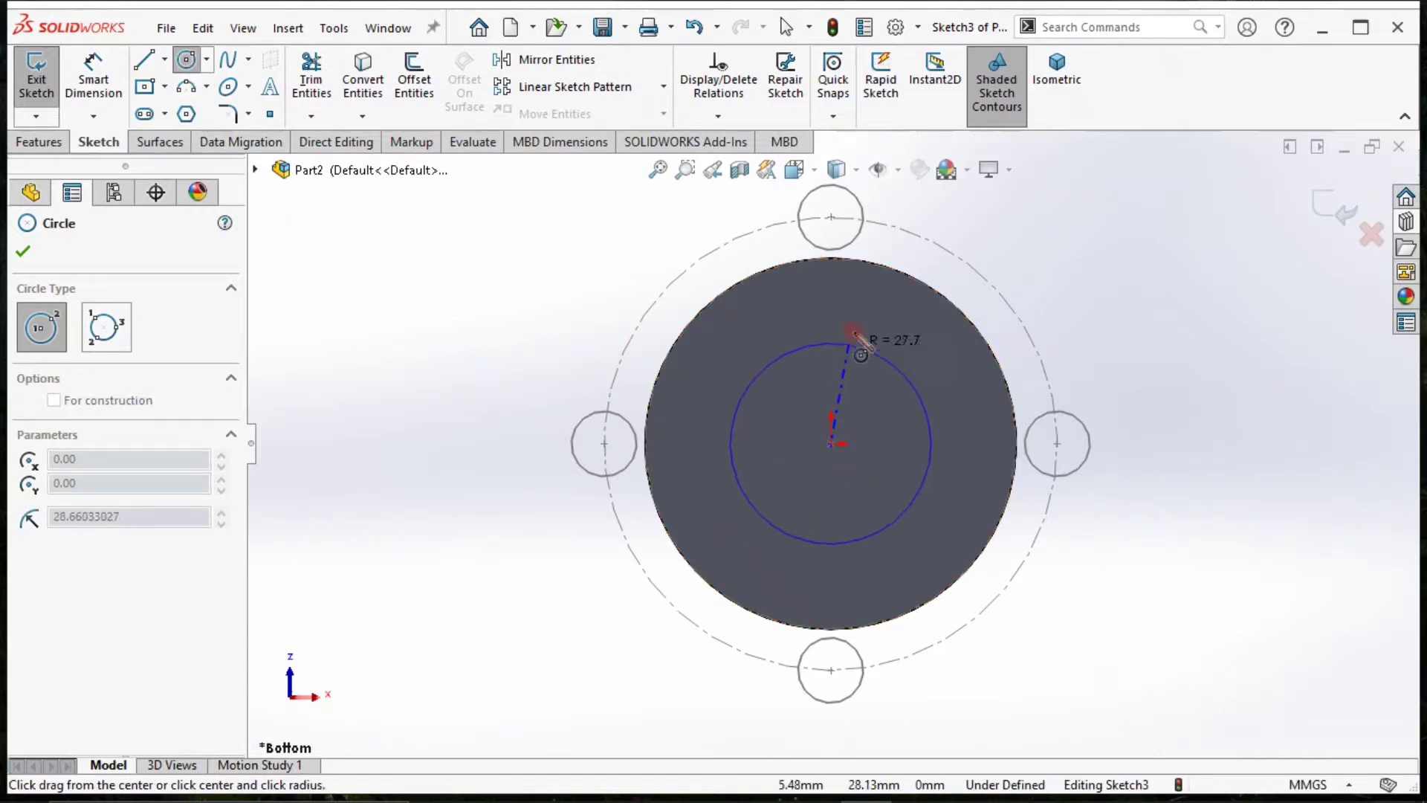
click(860, 302)
Dimension the new circle's diameter as 85 mm.
click(93, 81)
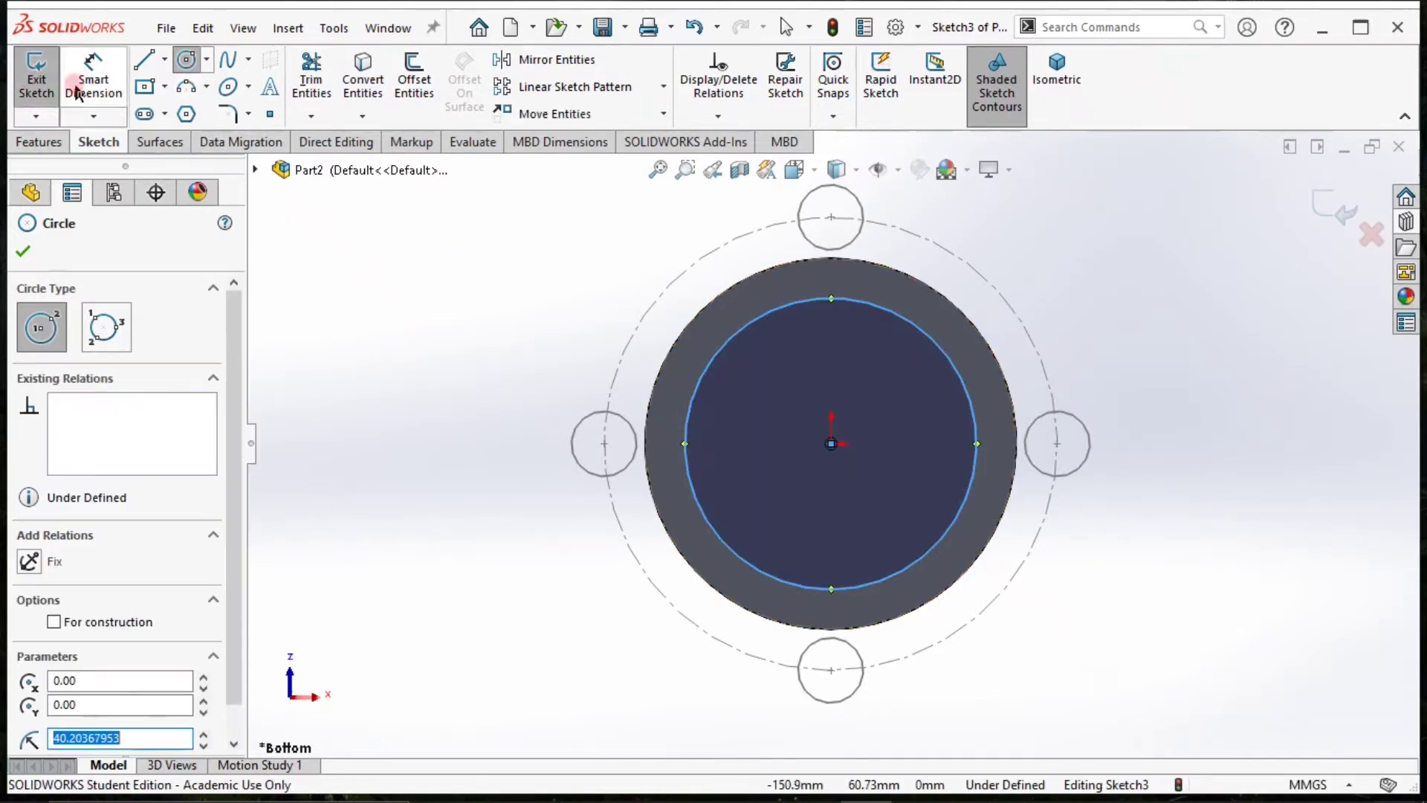
click(684, 363)
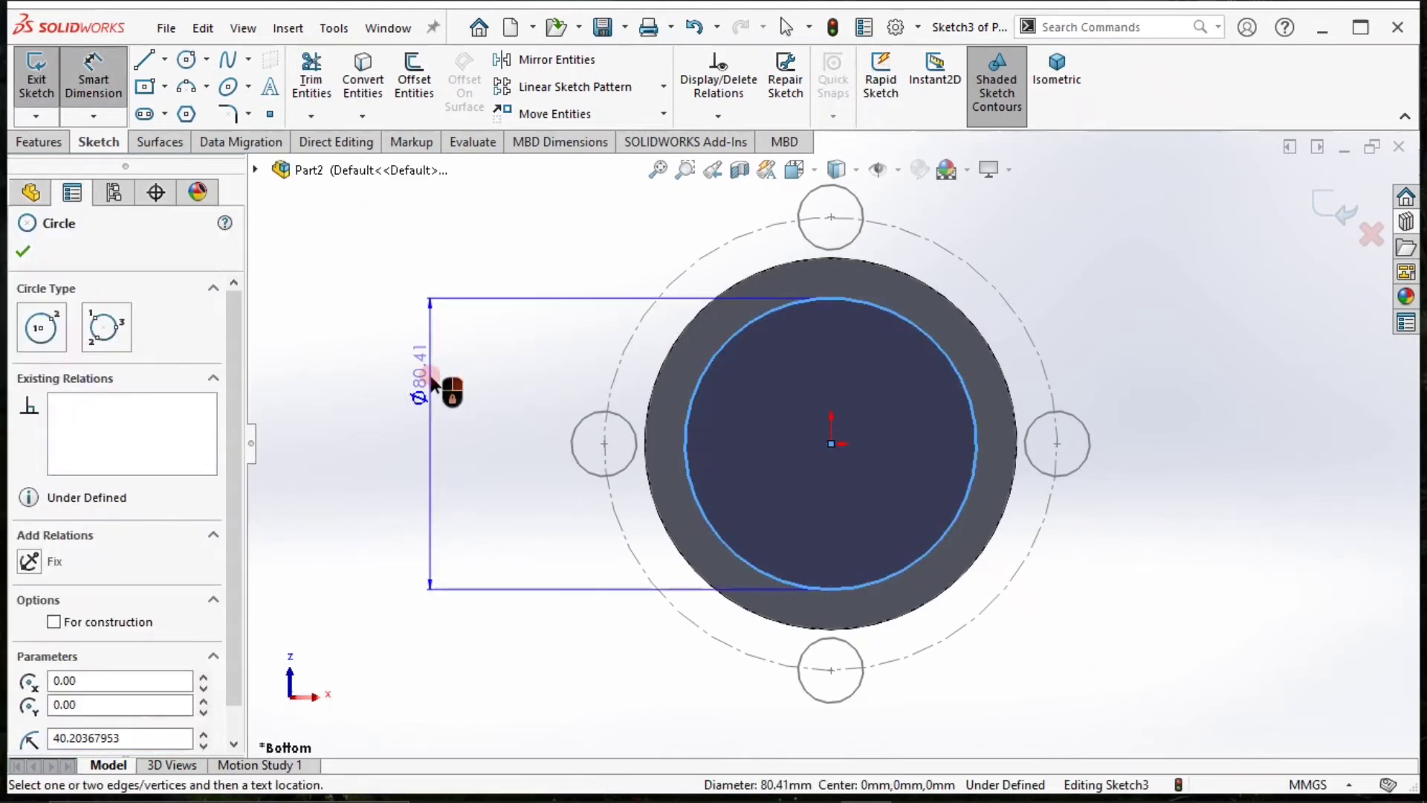
click(431, 391)
text(85)
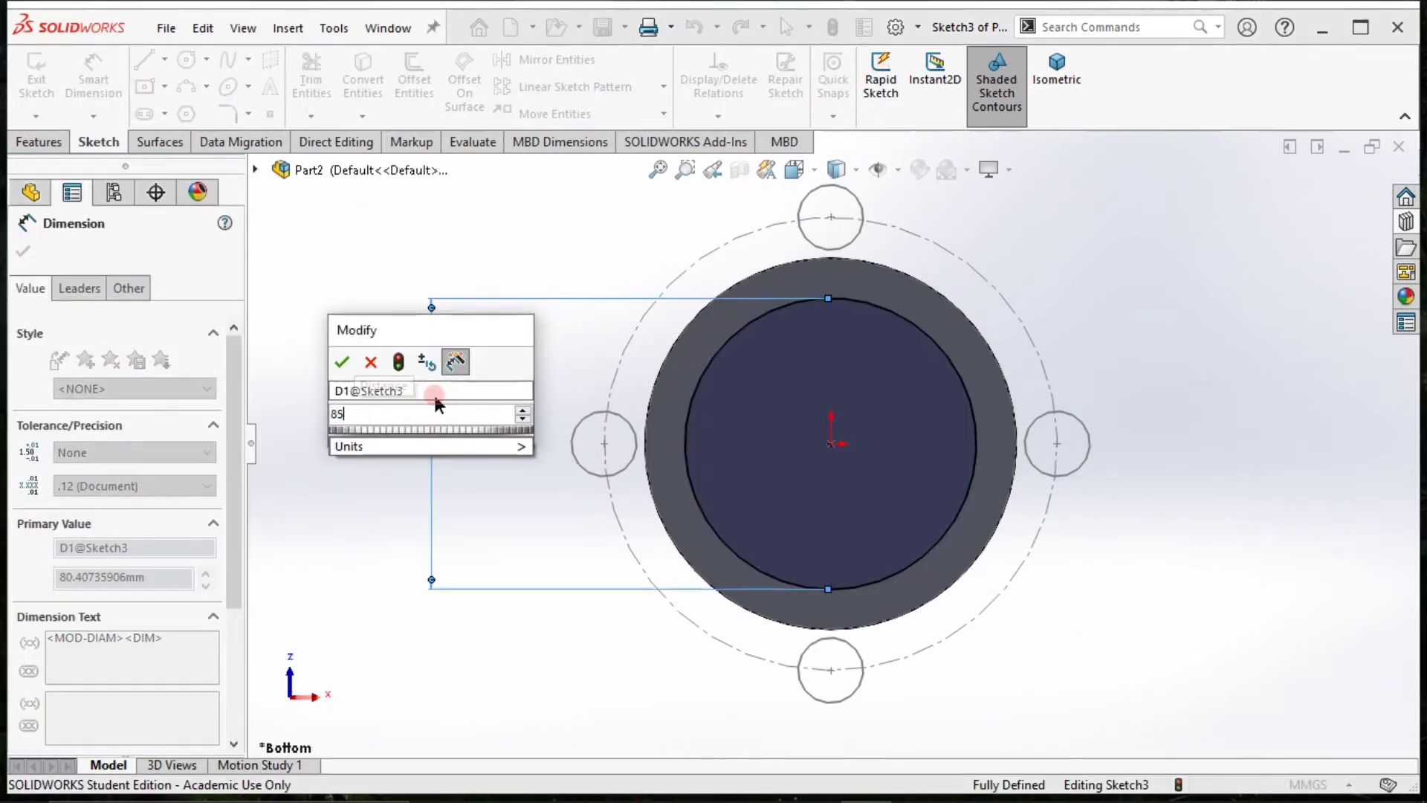
key(Return)
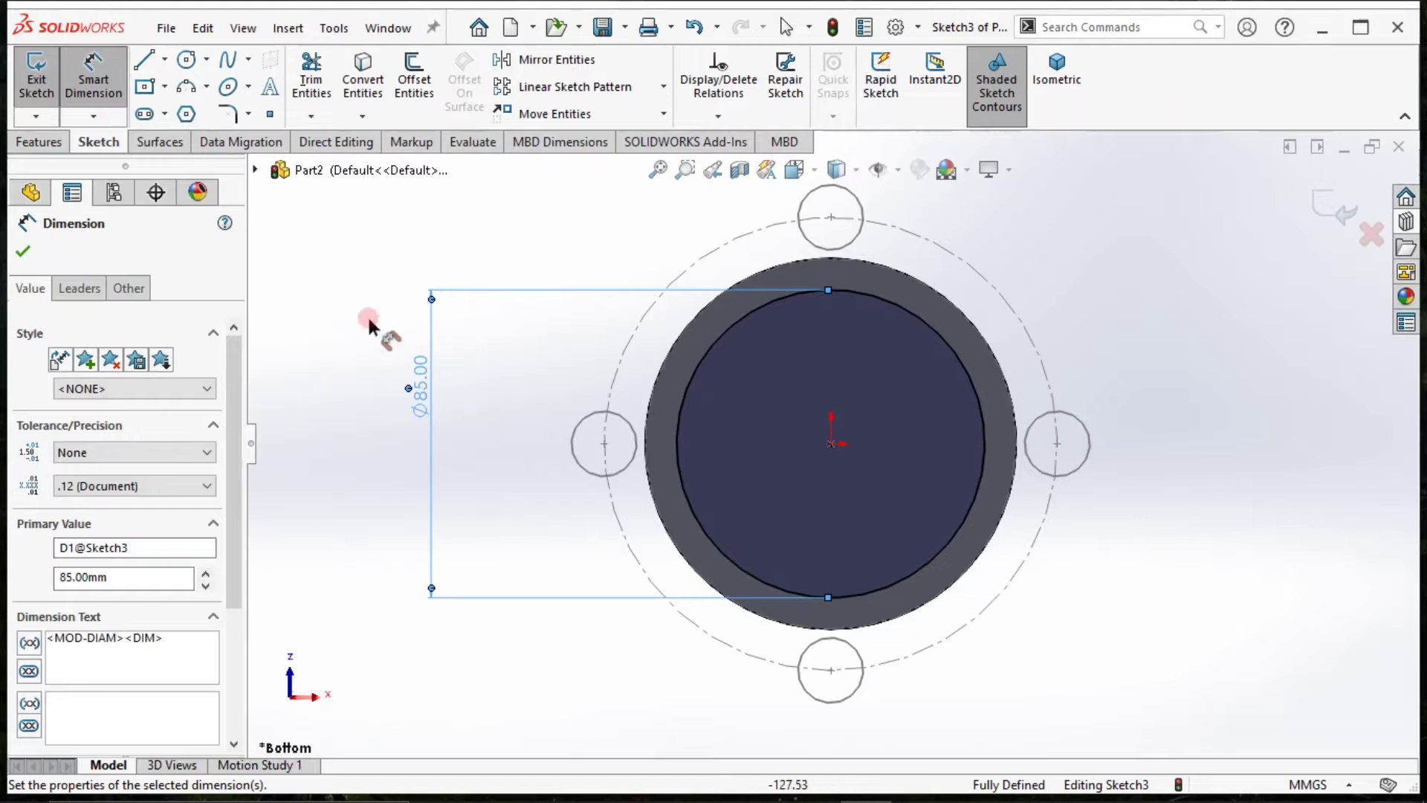
double_click(424, 370)
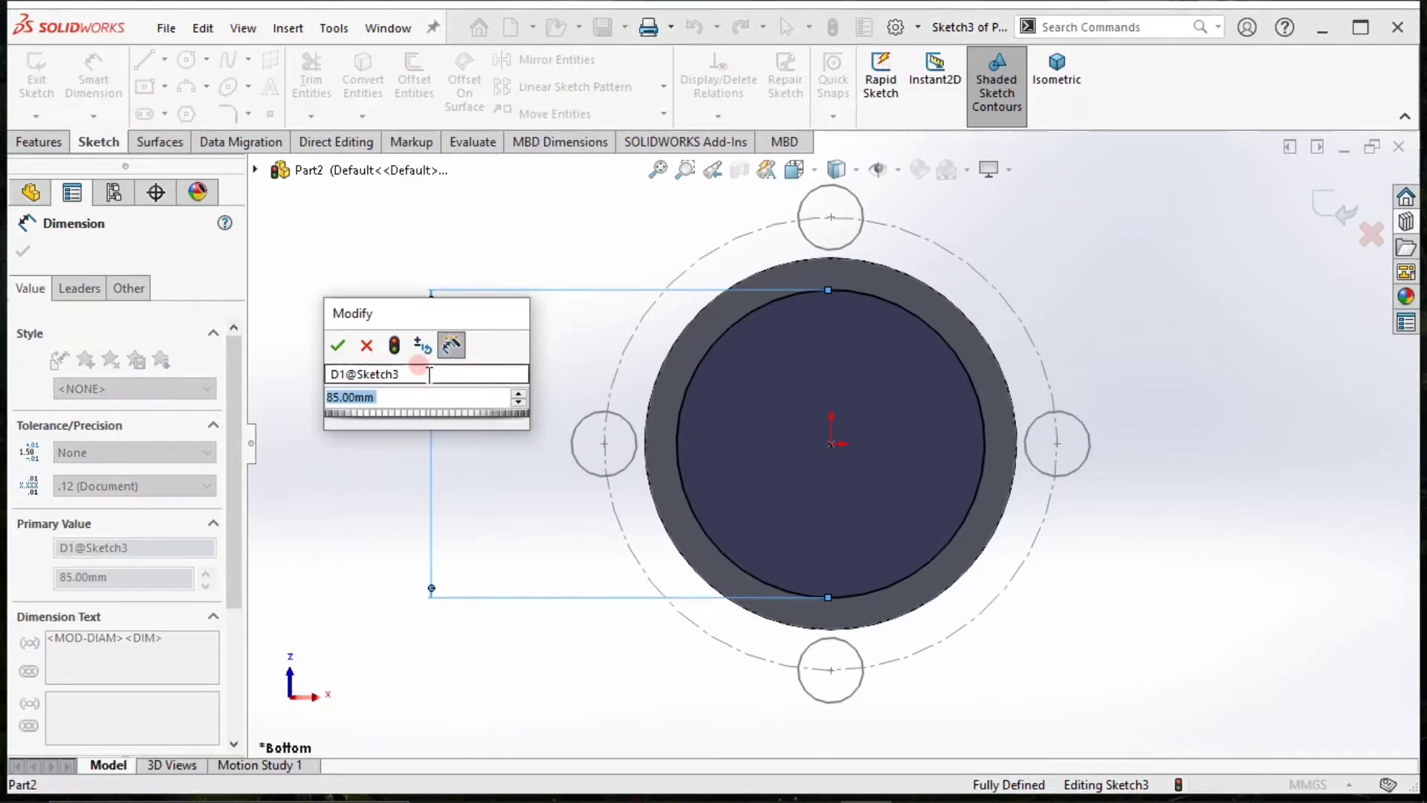
key(Return)
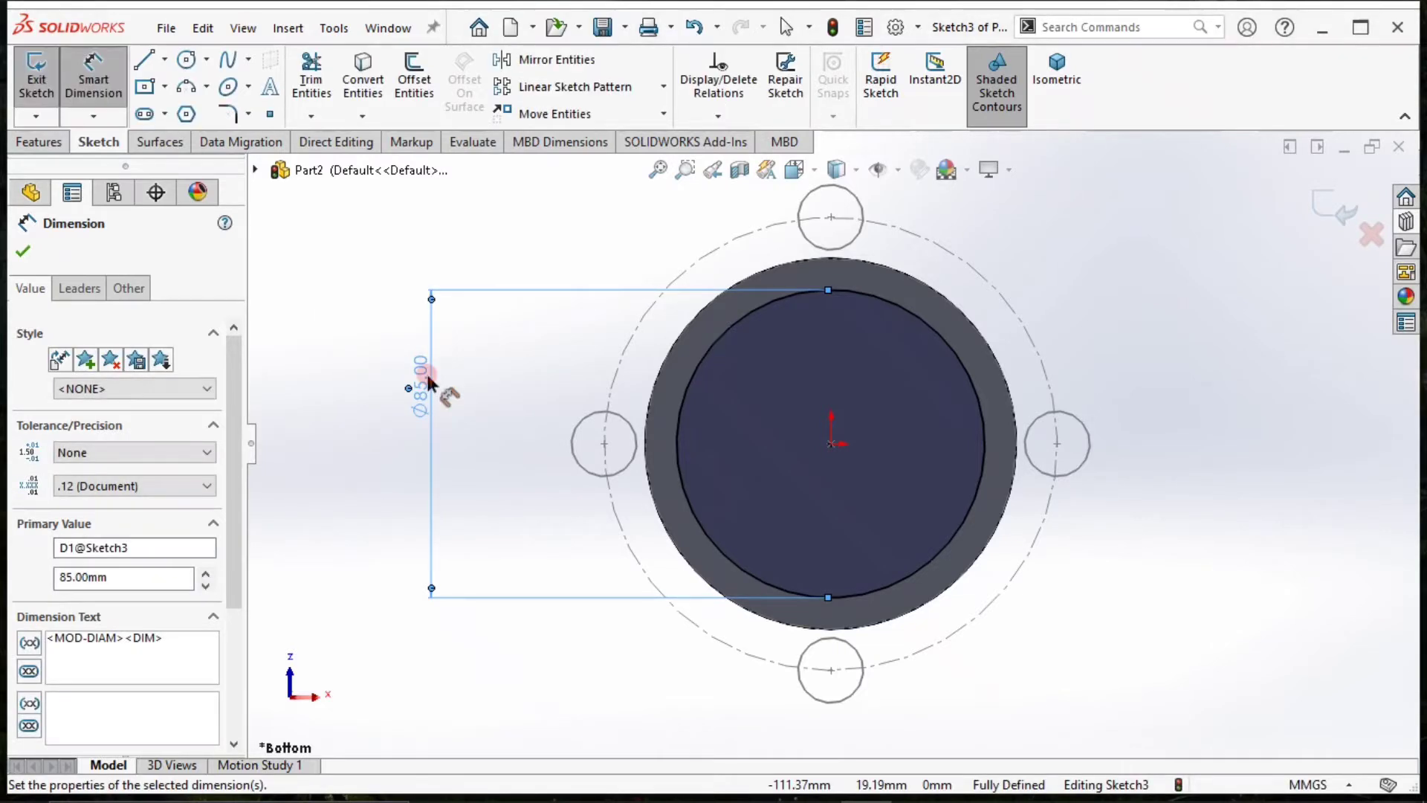
click(25, 251)
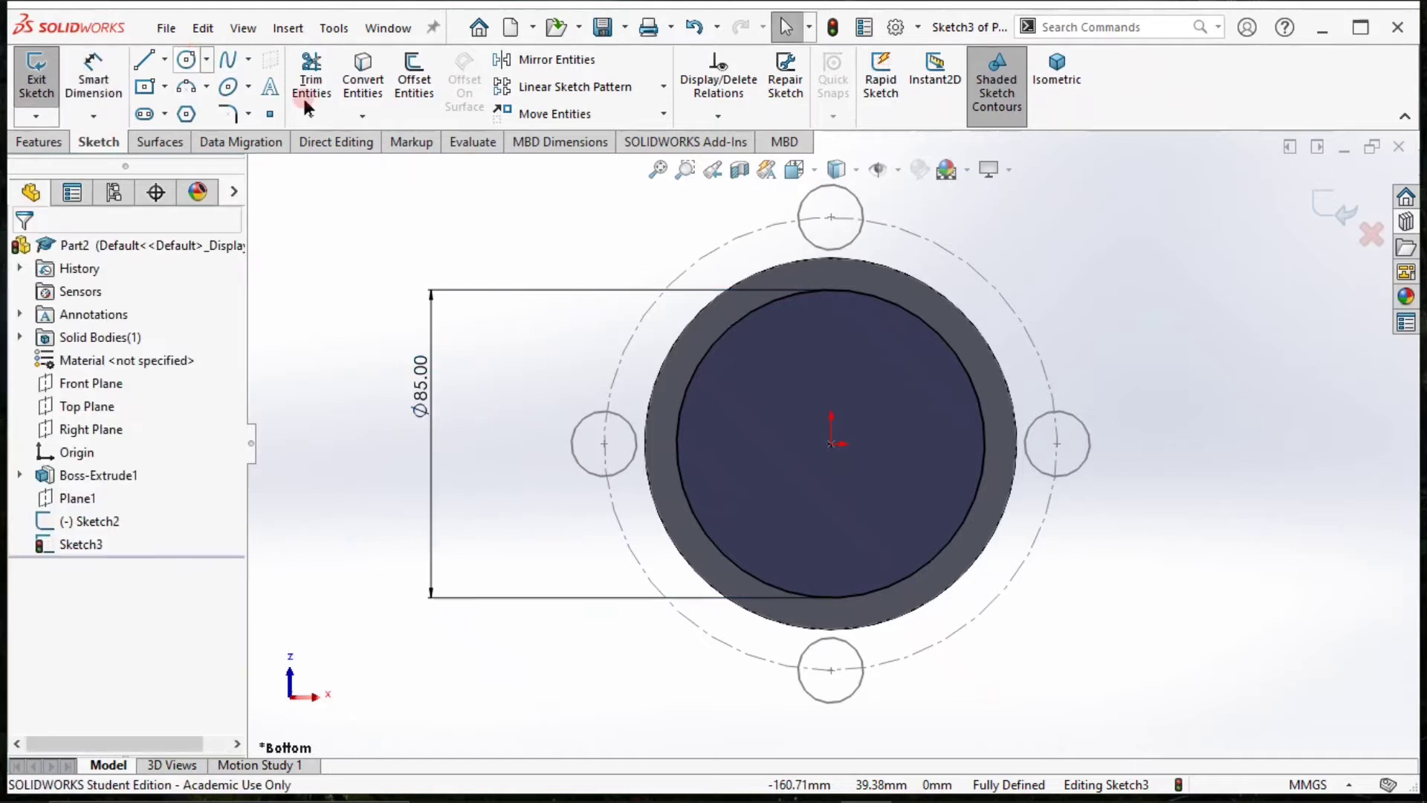
Convert the 85 mm circle to construction geometry.
click(716, 341)
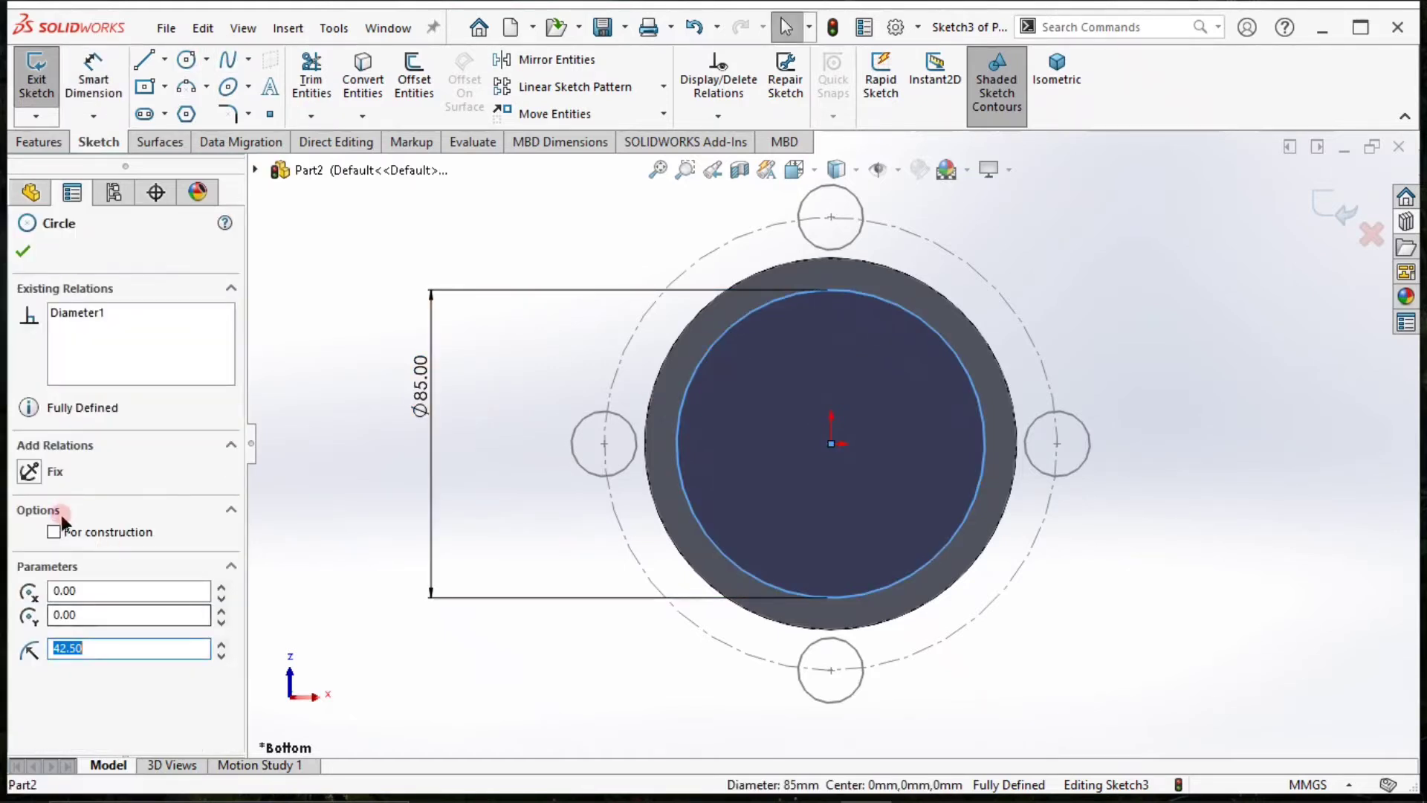
click(53, 532)
click(263, 256)
Draw a small circle with a radius of about 8.3 mm centred on the 85 mm construction circle's top quadrant point.
click(186, 59)
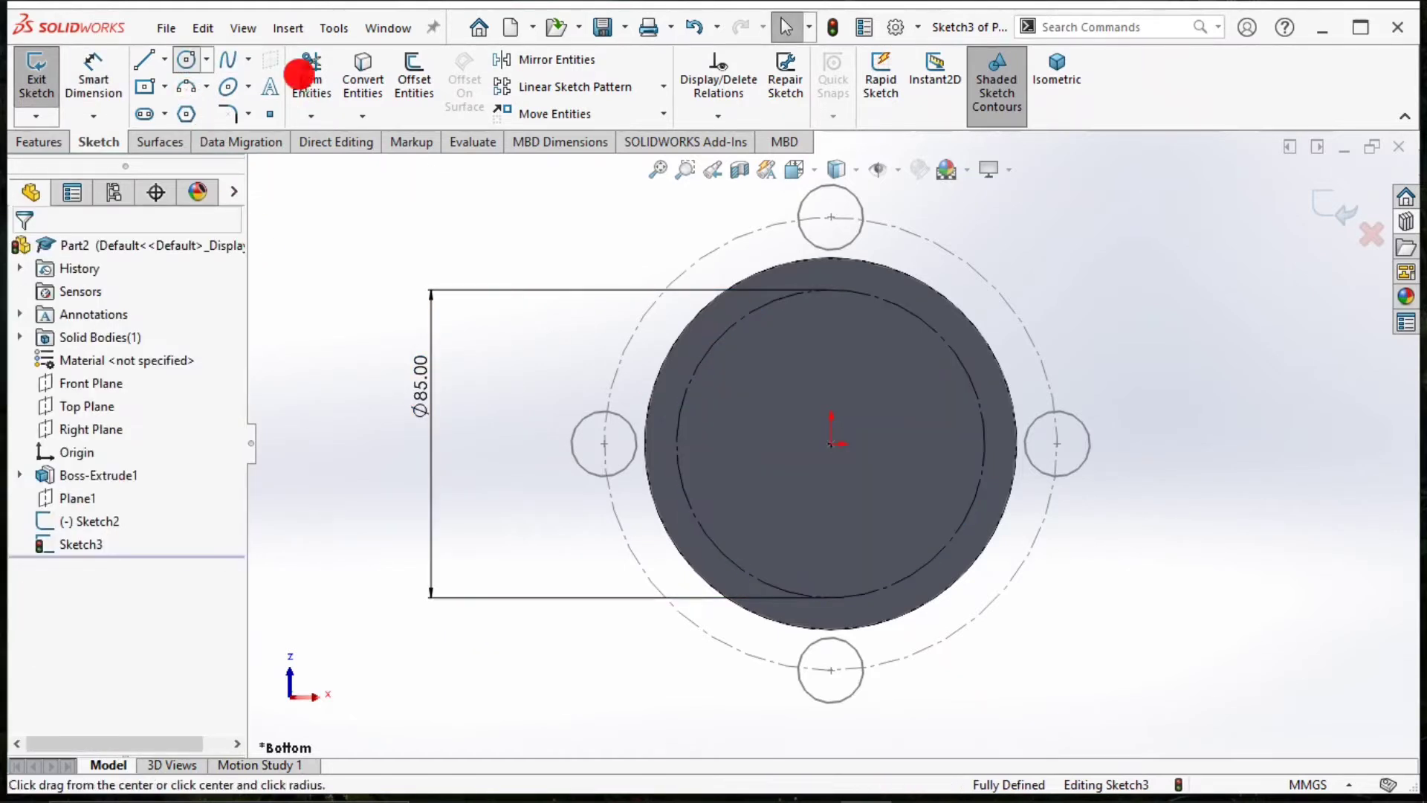
click(831, 289)
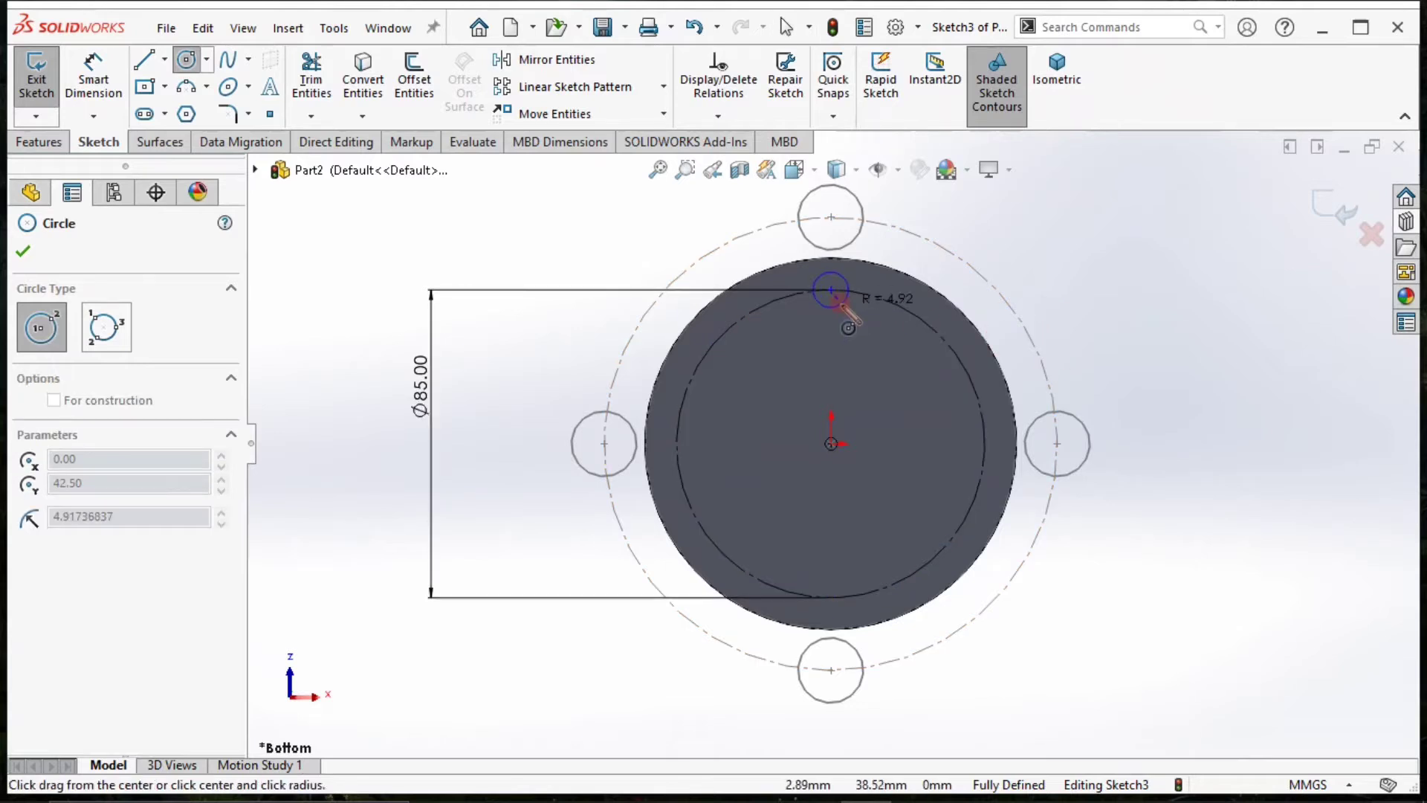
click(847, 315)
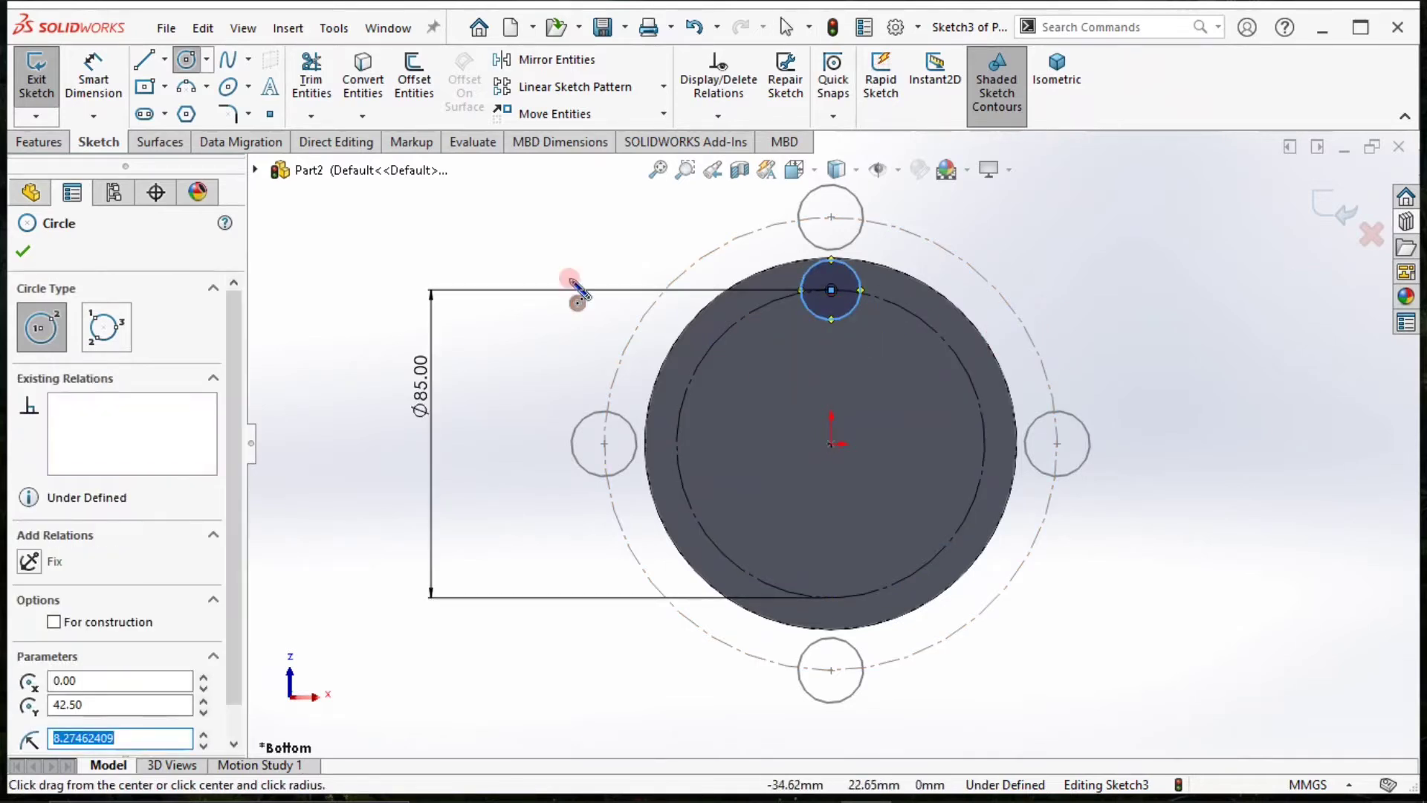
Dimension the small circle's diameter as 18 mm.
click(93, 74)
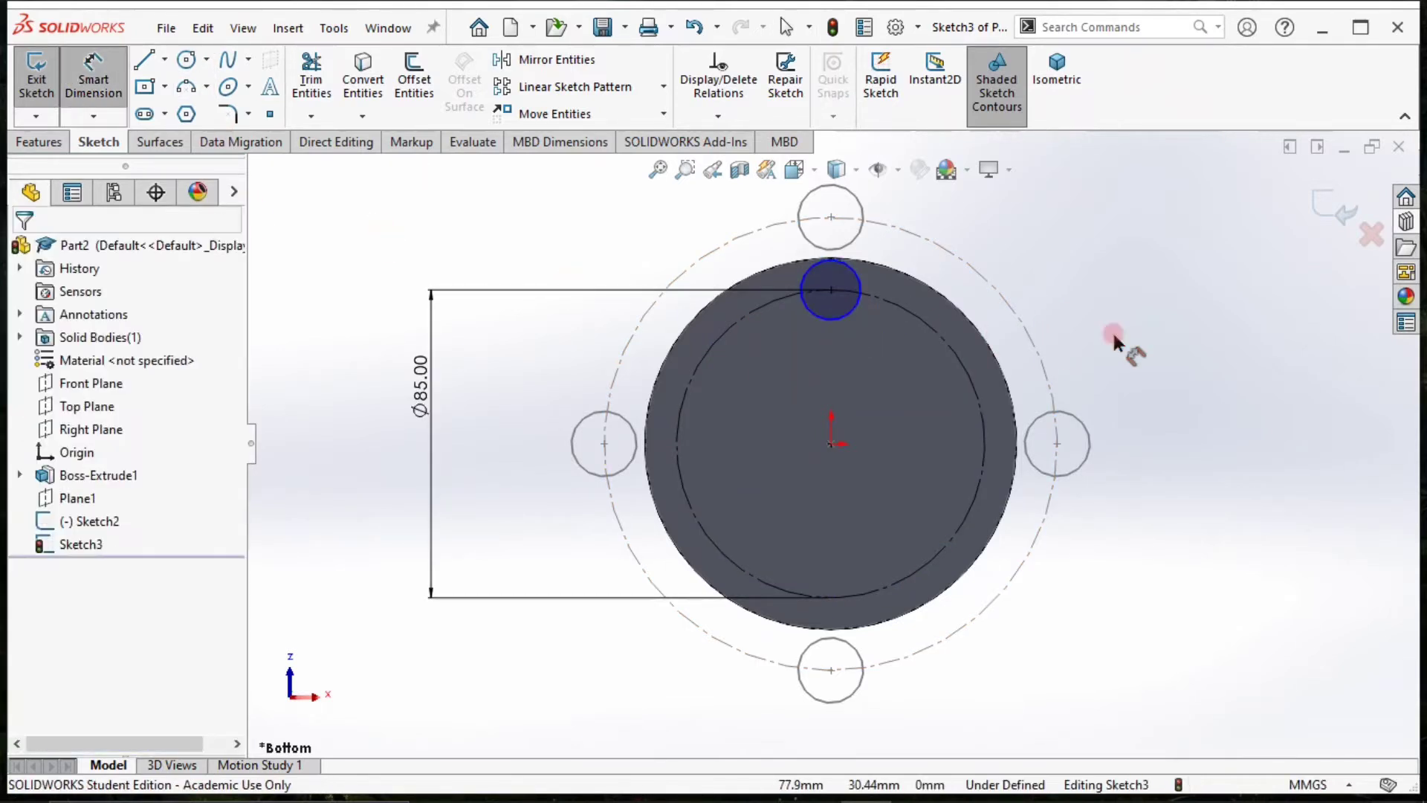
click(859, 303)
click(996, 257)
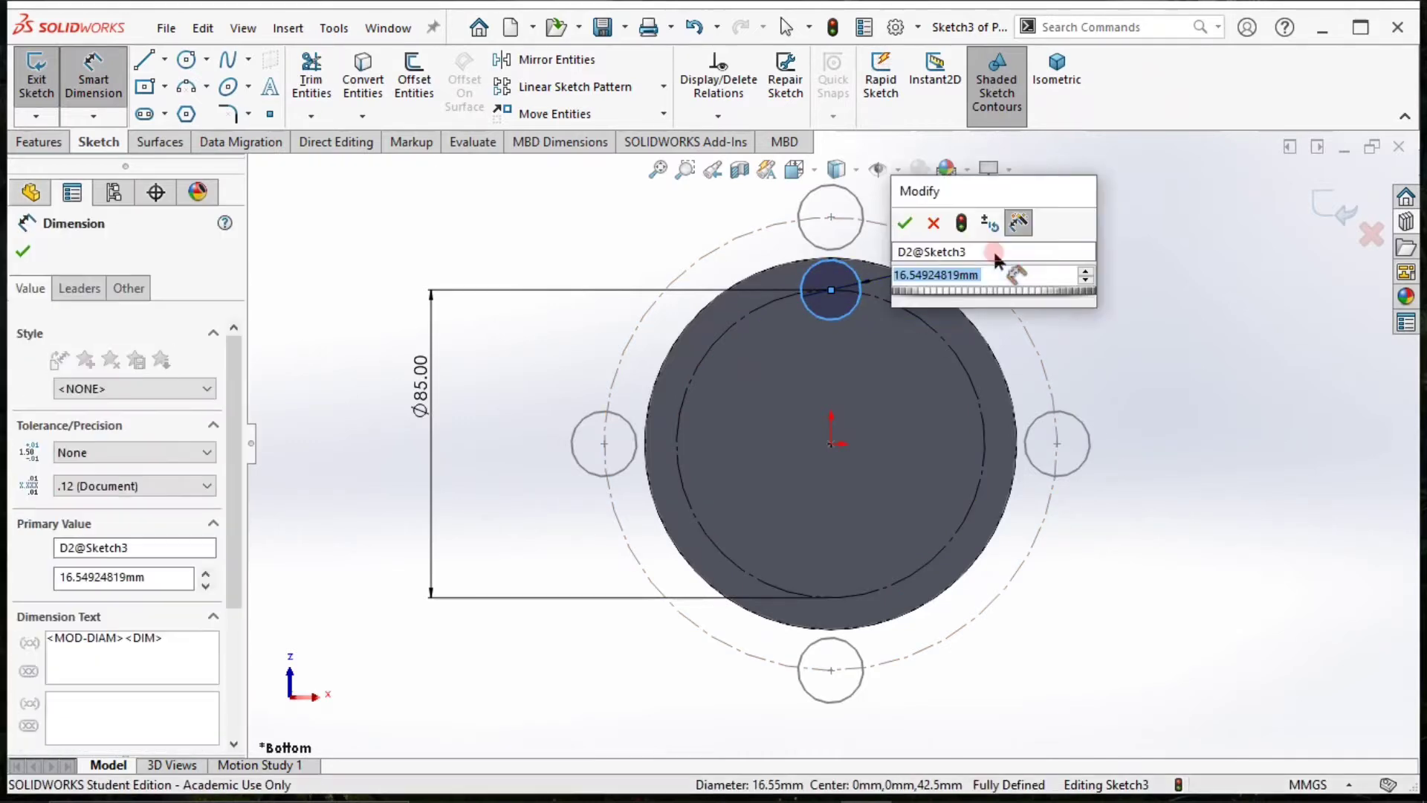
text(18)
key(Return)
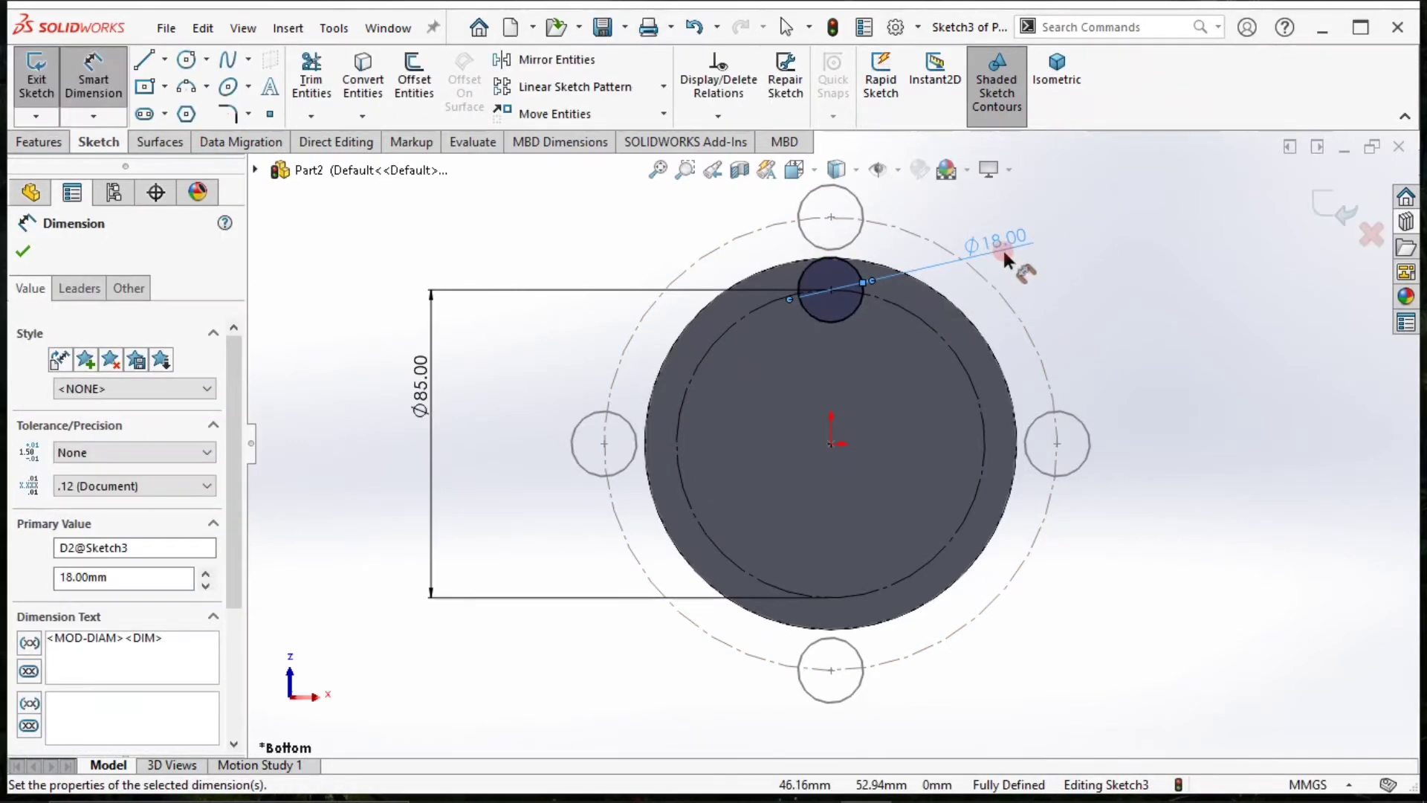
Set the small circle's diameter to 16 mm and the construction circle's diameter to 80 mm.
double_click(999, 244)
text(16)
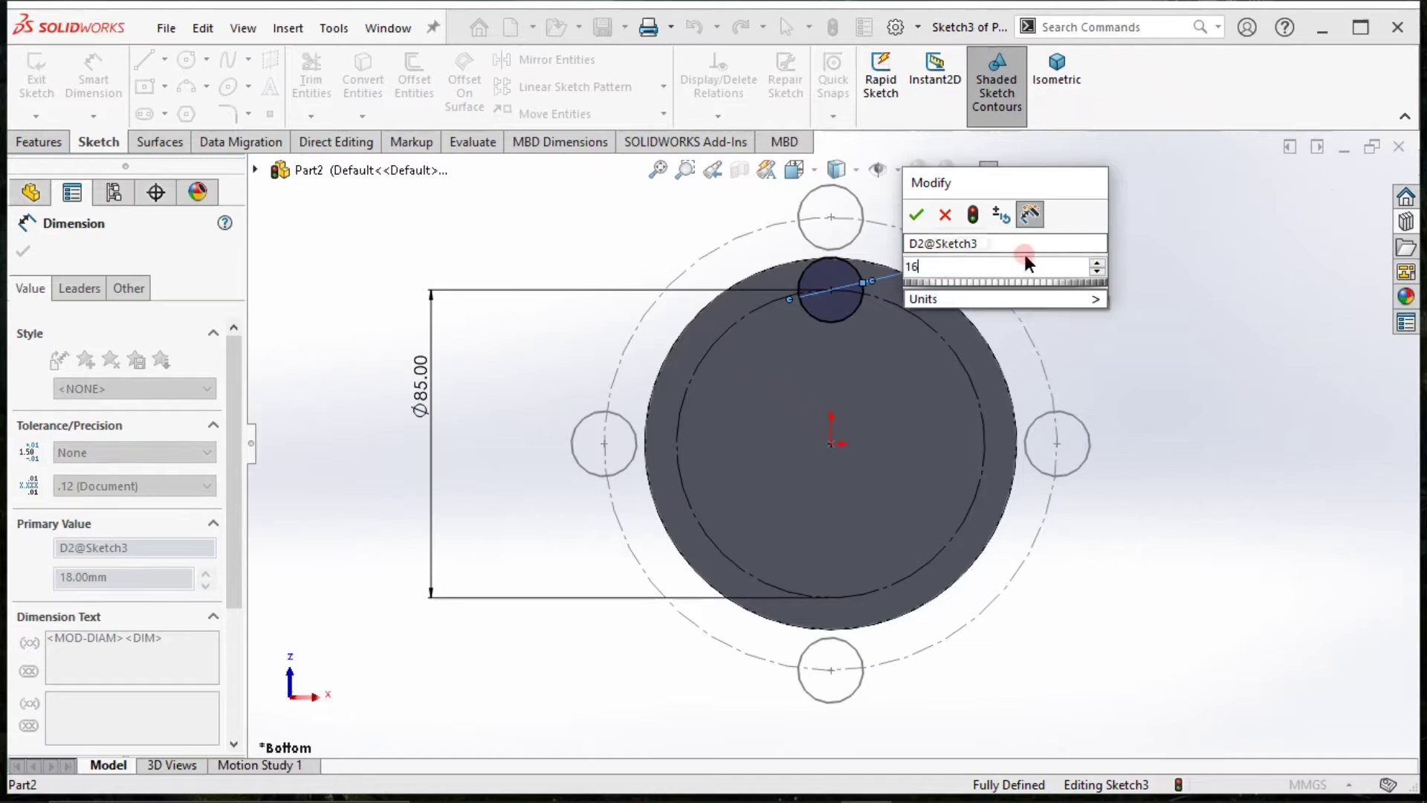
key(Return)
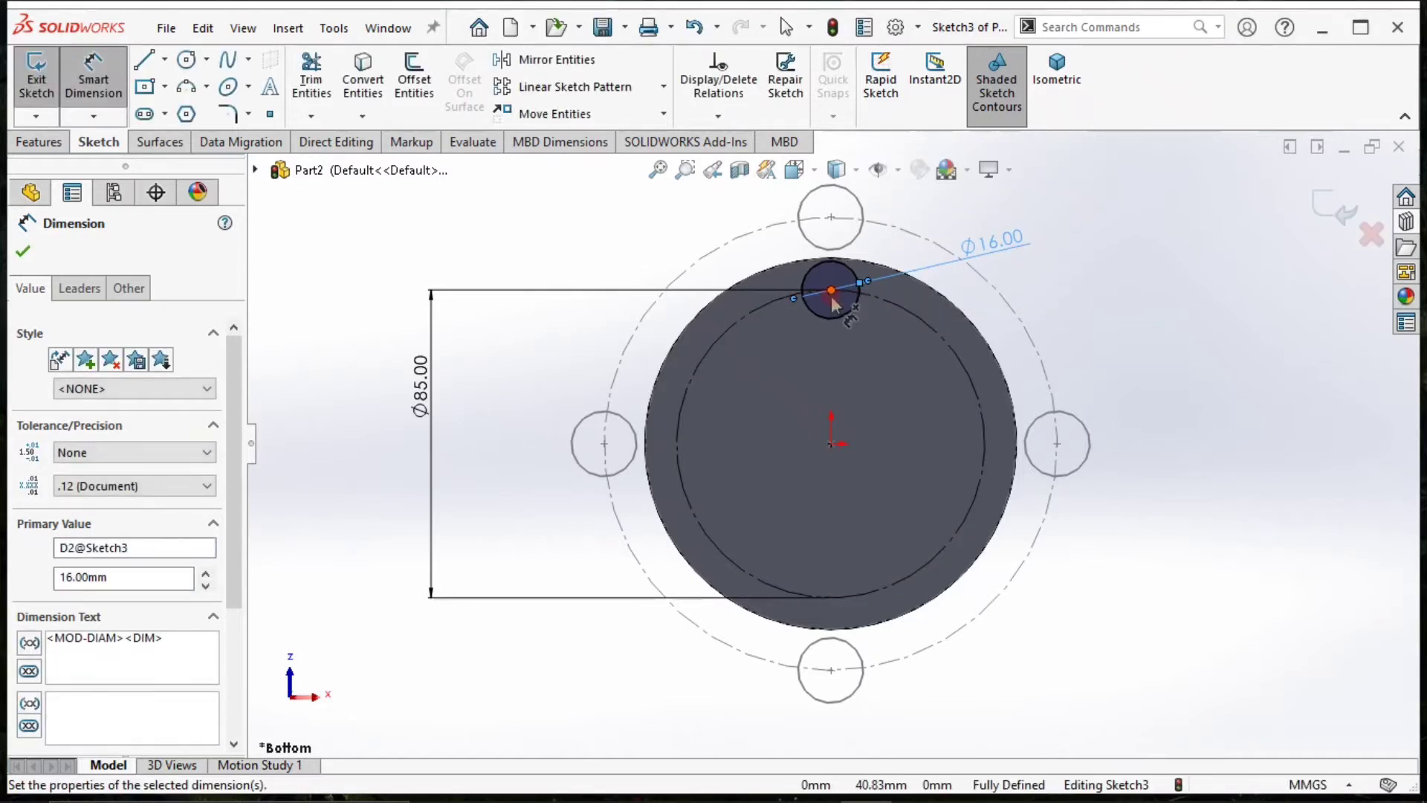
click(1187, 361)
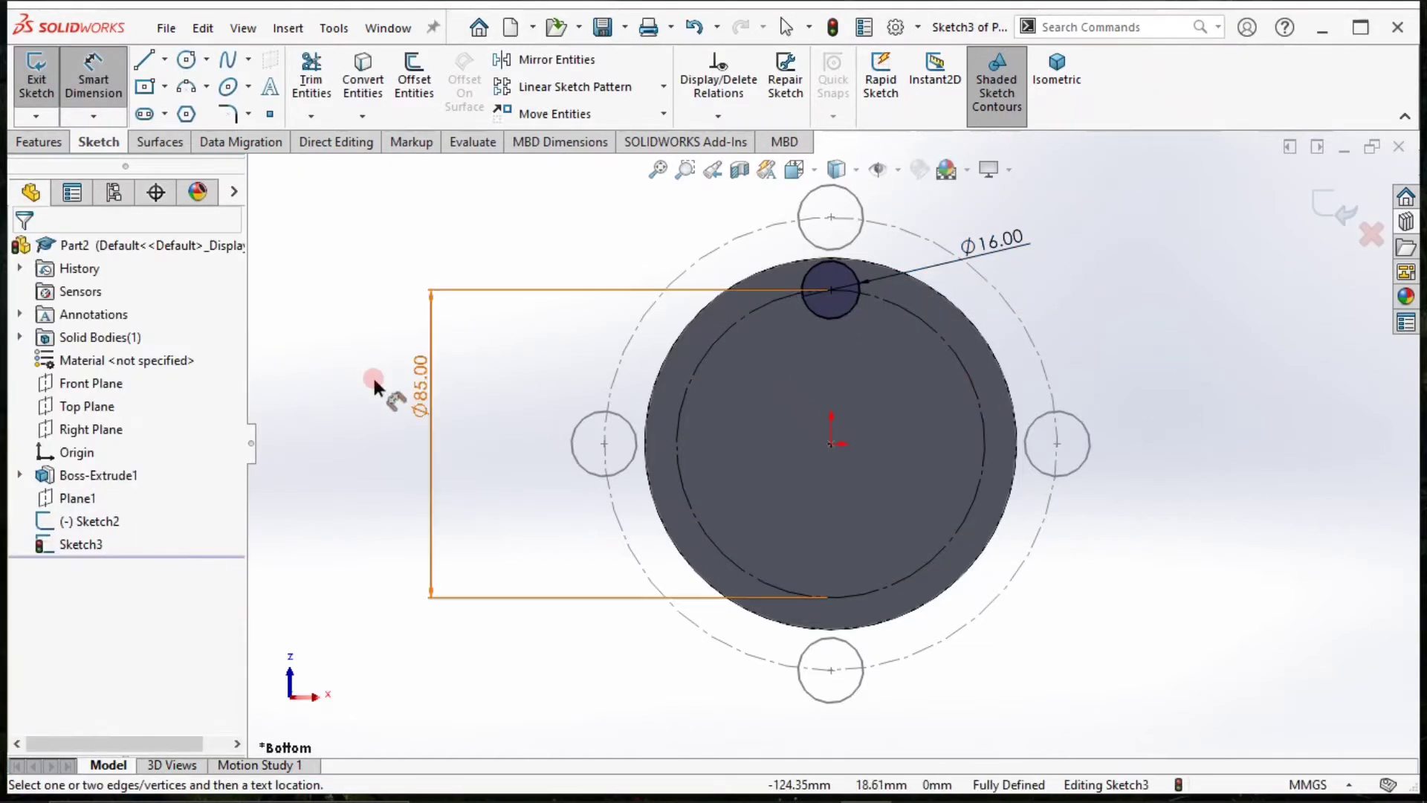
double_click(416, 388)
text(80)
key(Return)
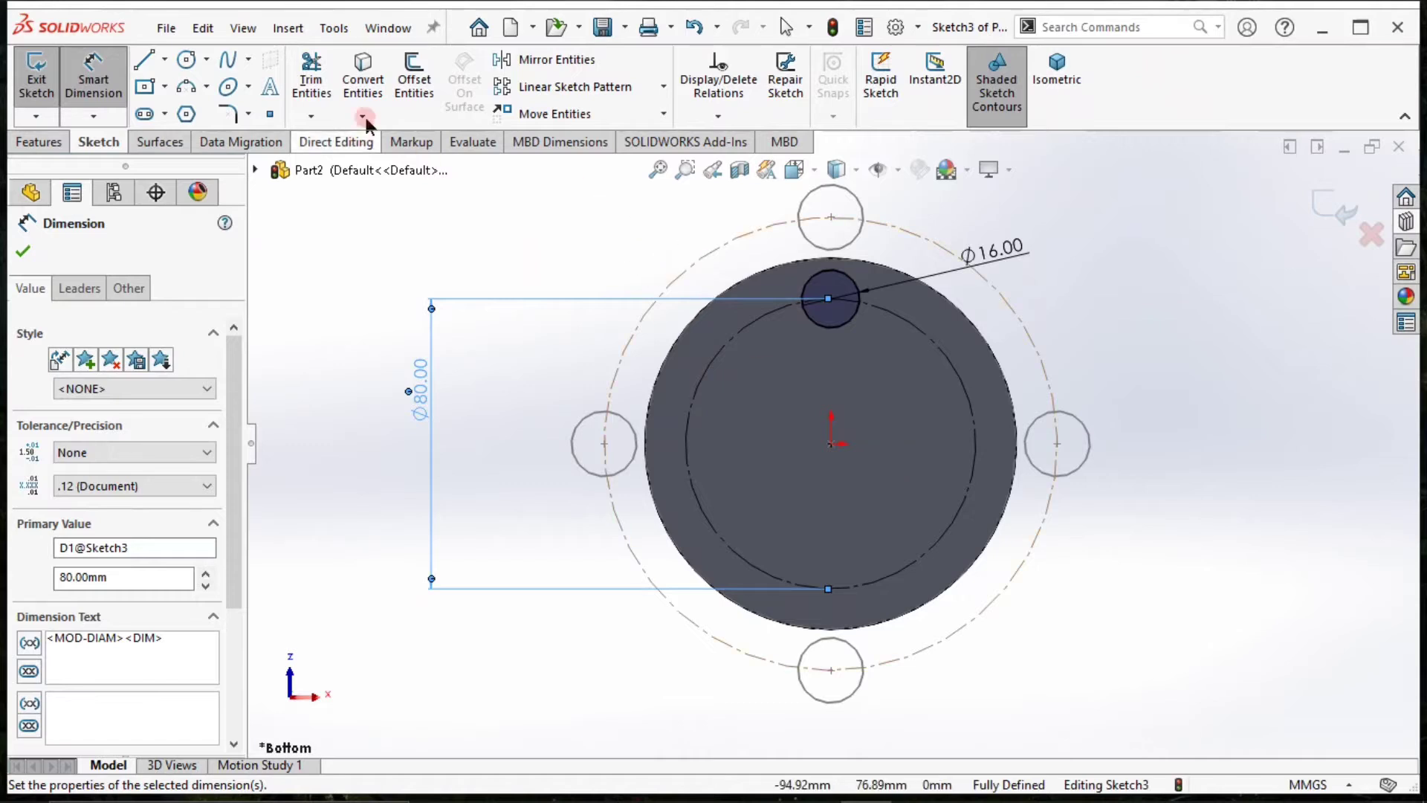
Pattern the 16 mm circle circularly around the origin with 4 equally spaced instances over 360 degrees.
click(662, 87)
click(587, 137)
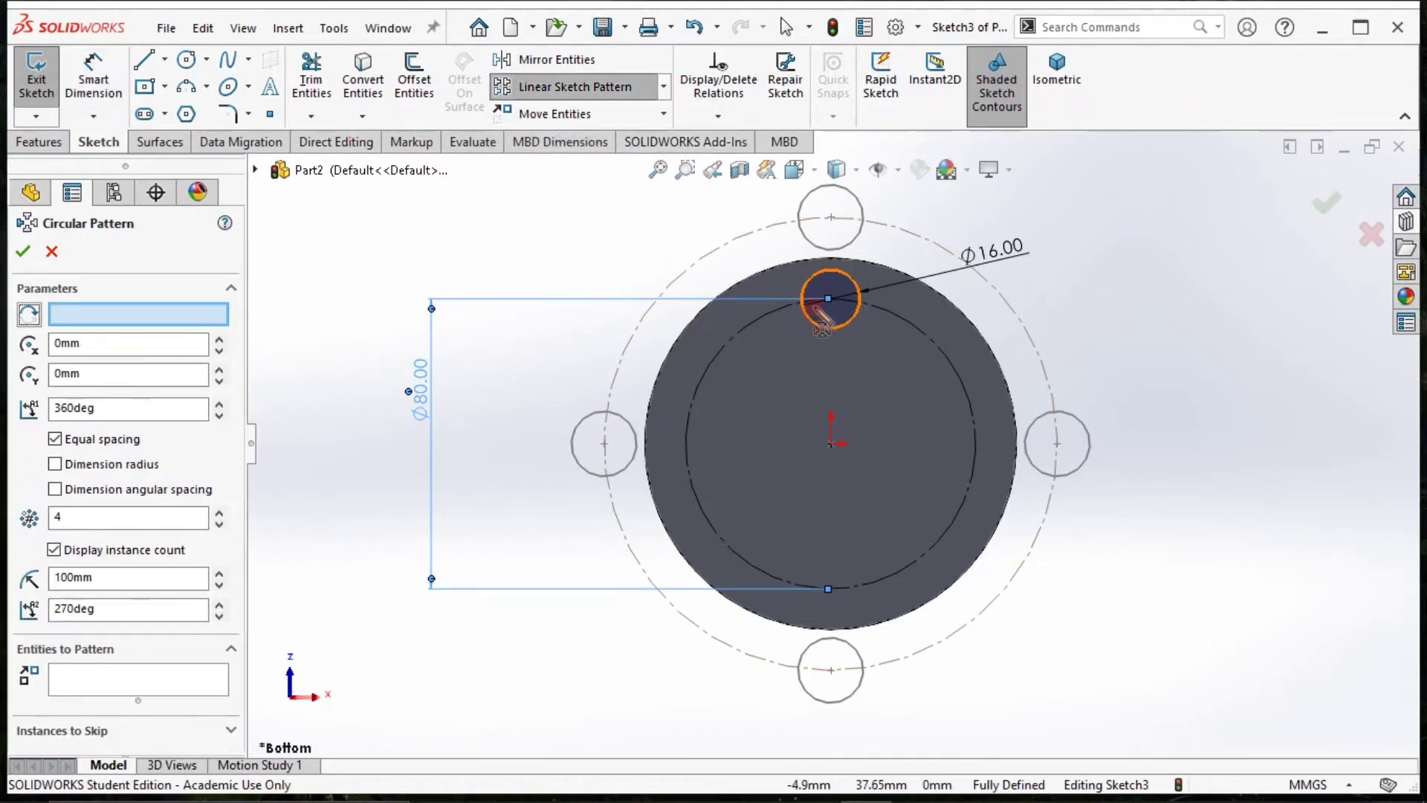
click(971, 410)
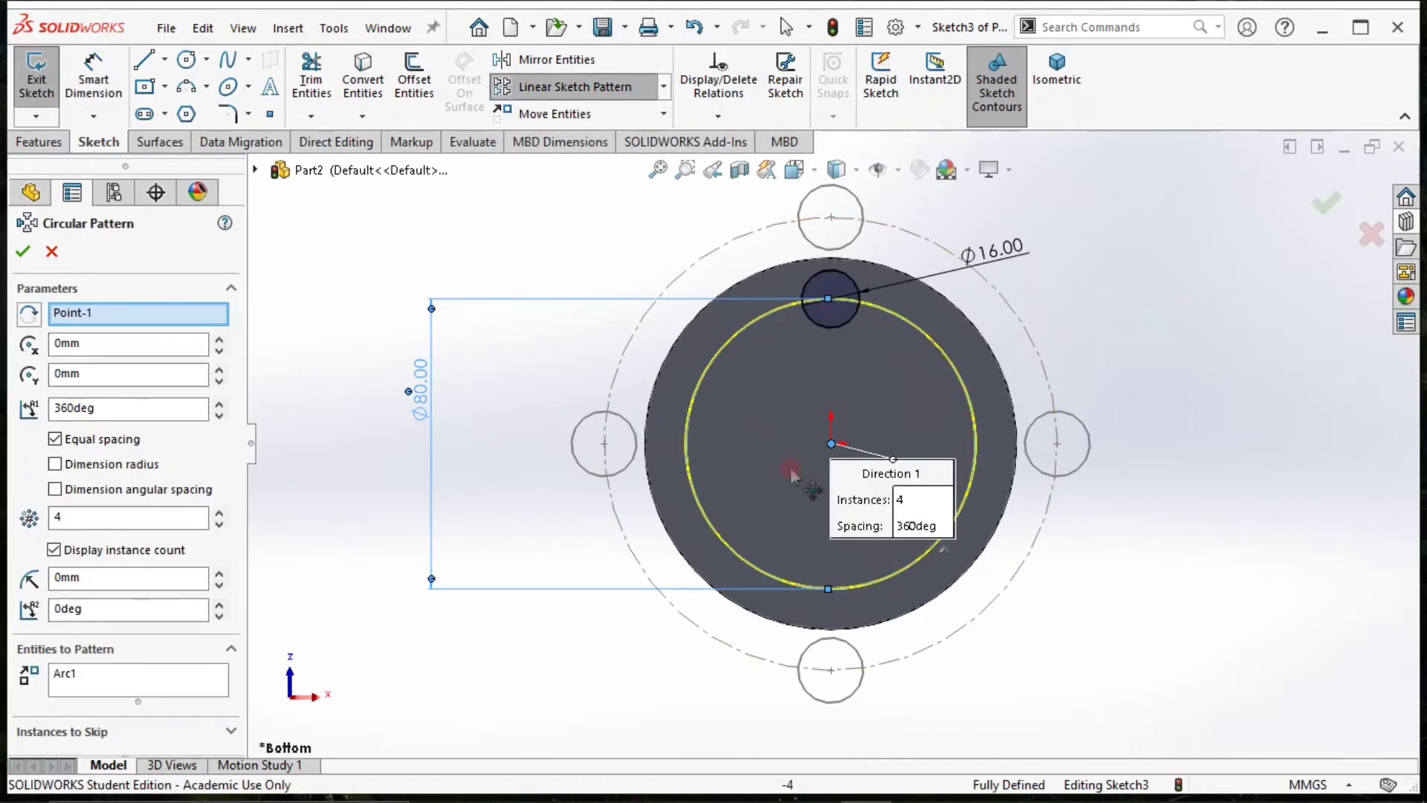
click(124, 663)
right_click(141, 685)
click(178, 699)
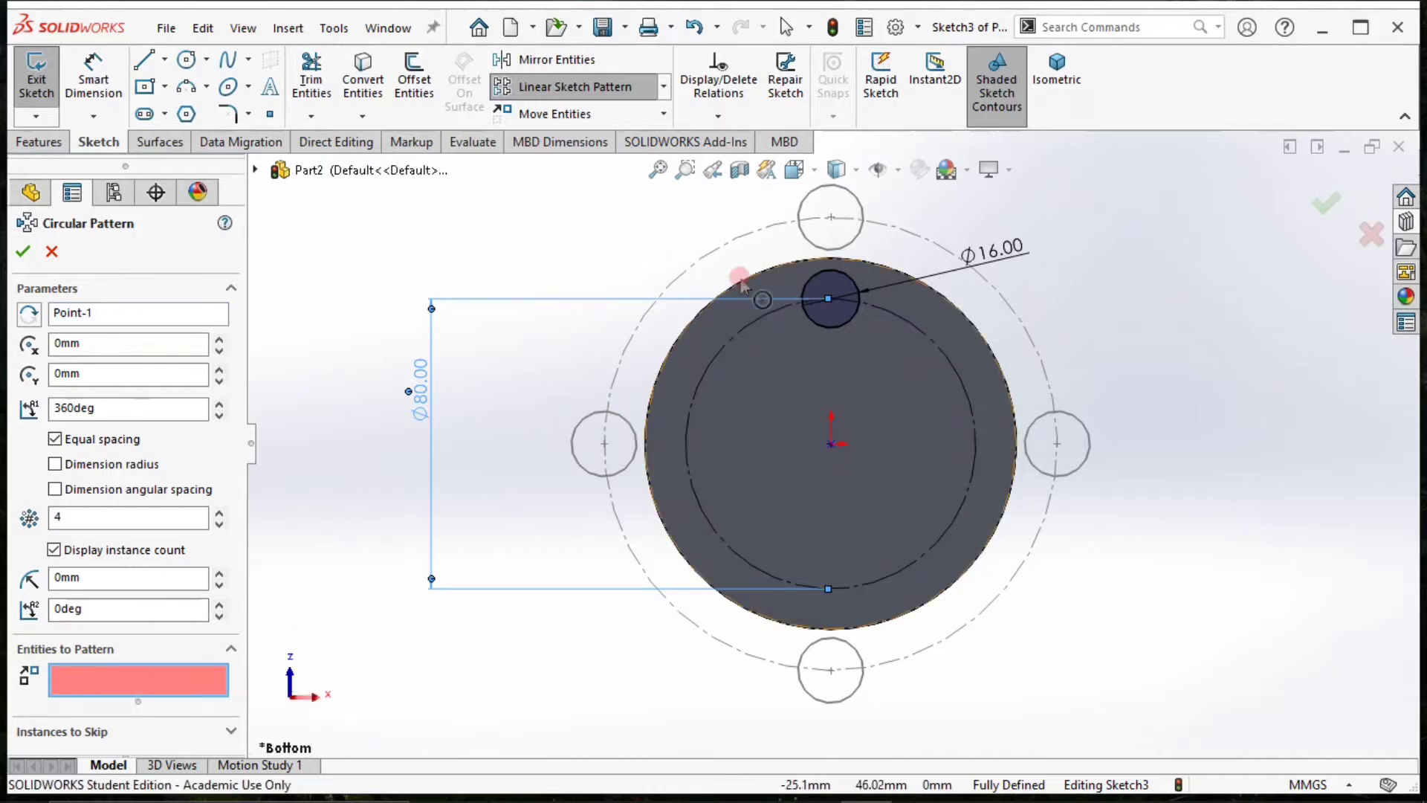
click(854, 292)
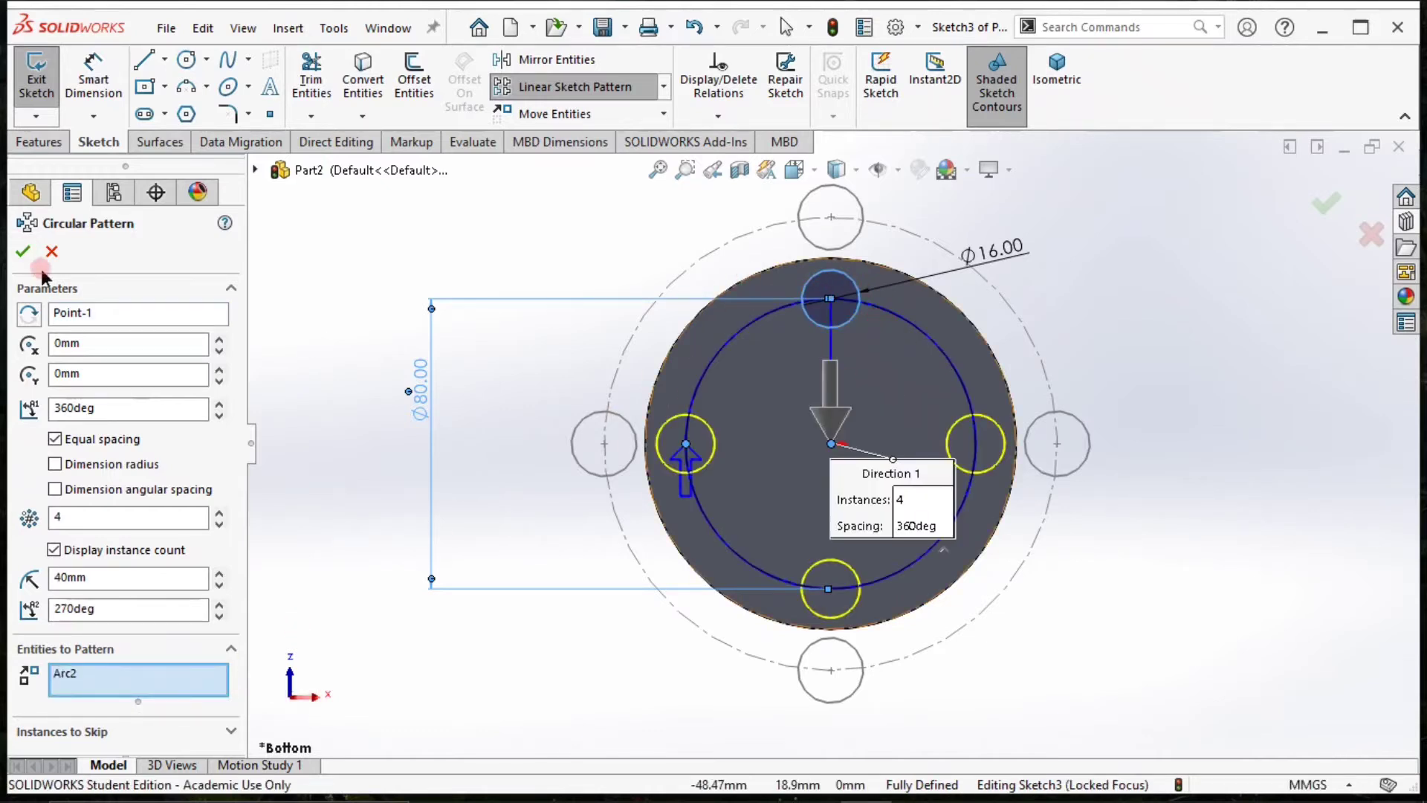
click(22, 253)
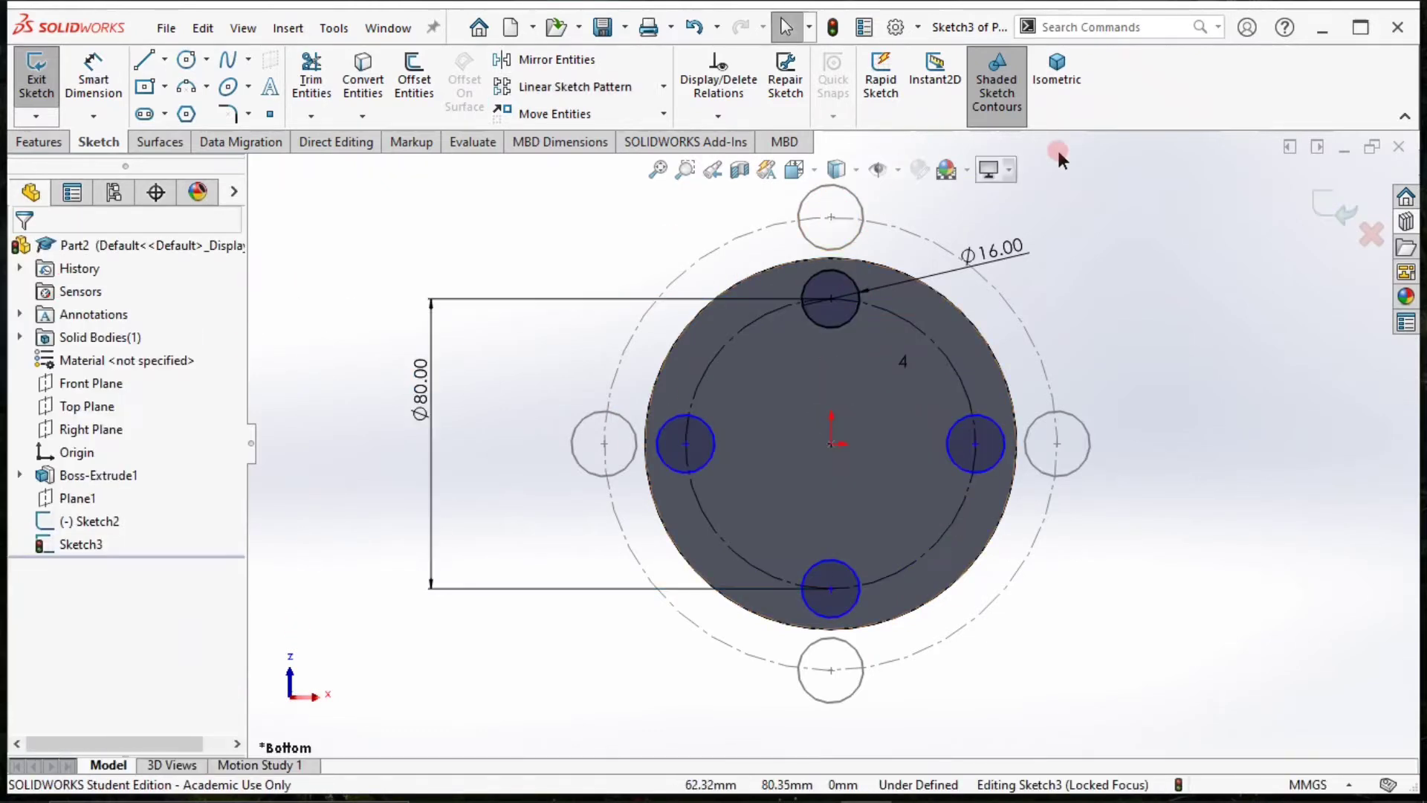
Show the model in isometric view and exit the sketch on the disc's underside.
click(1061, 104)
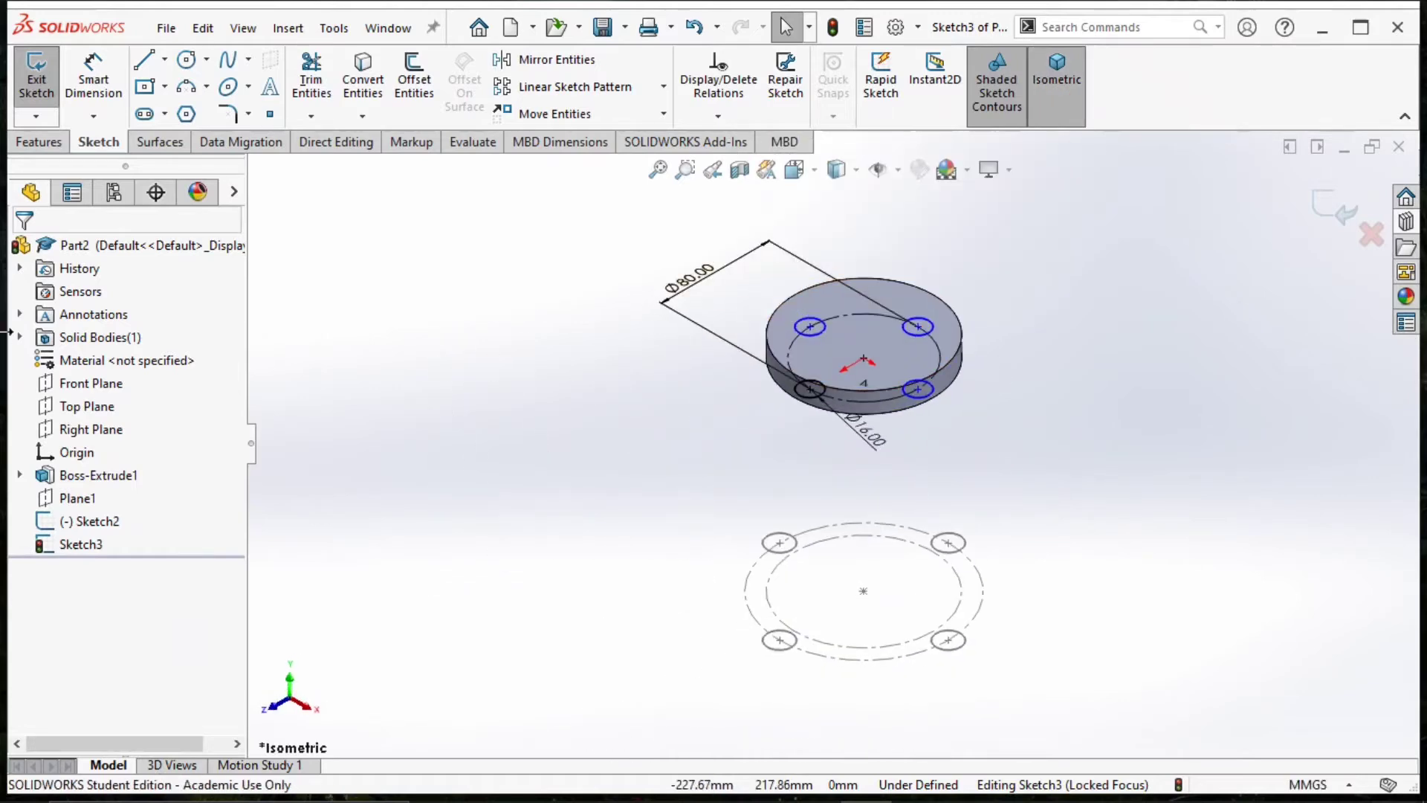
click(57, 141)
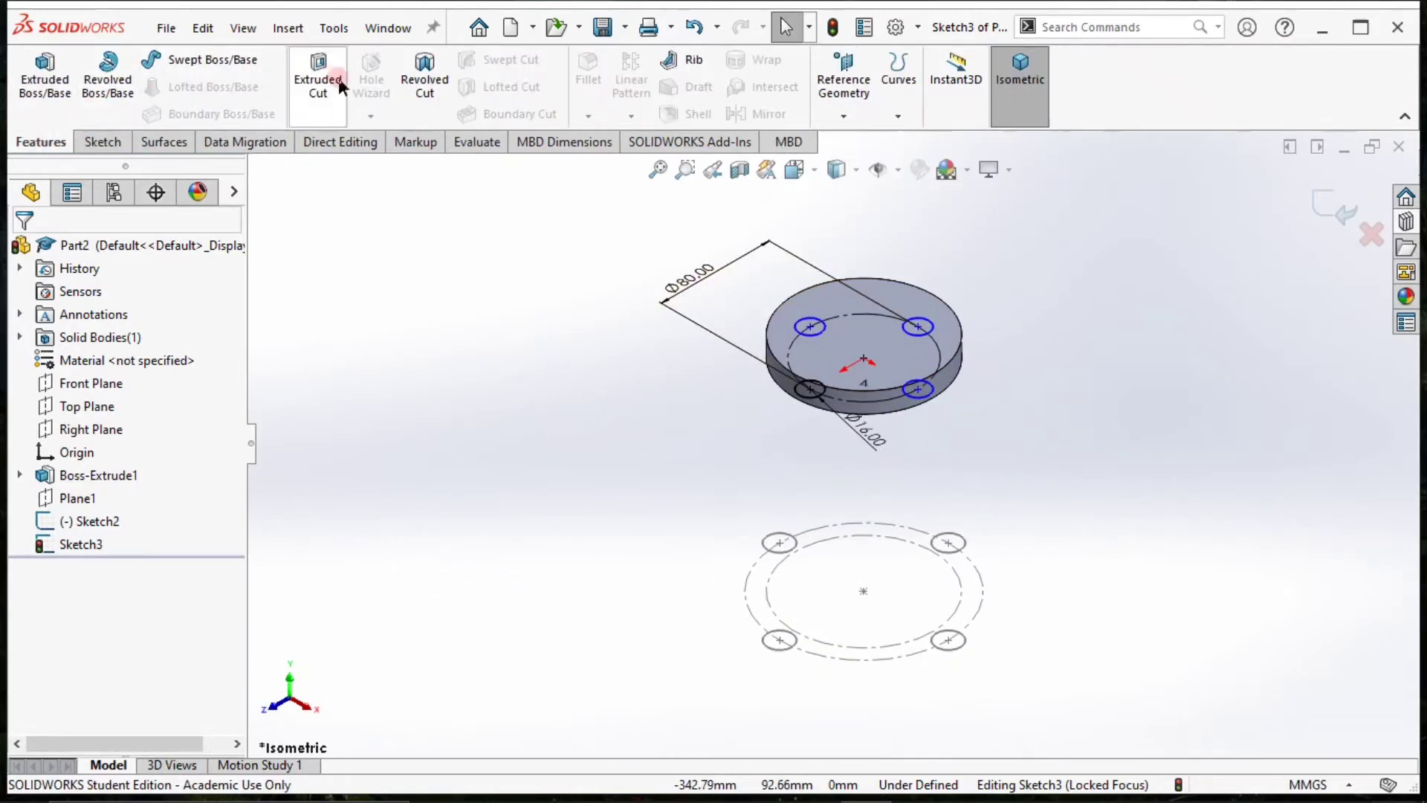
click(1332, 205)
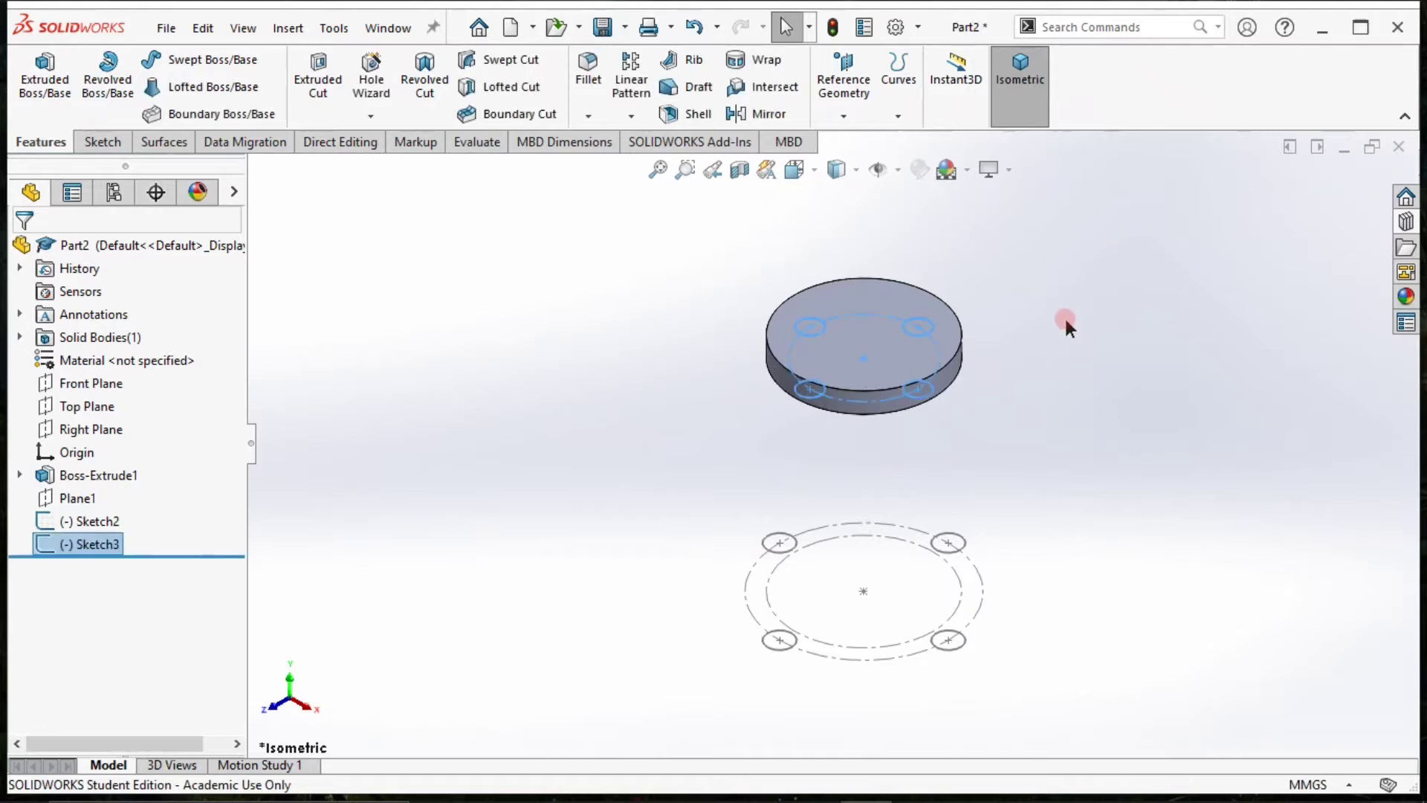
click(1036, 319)
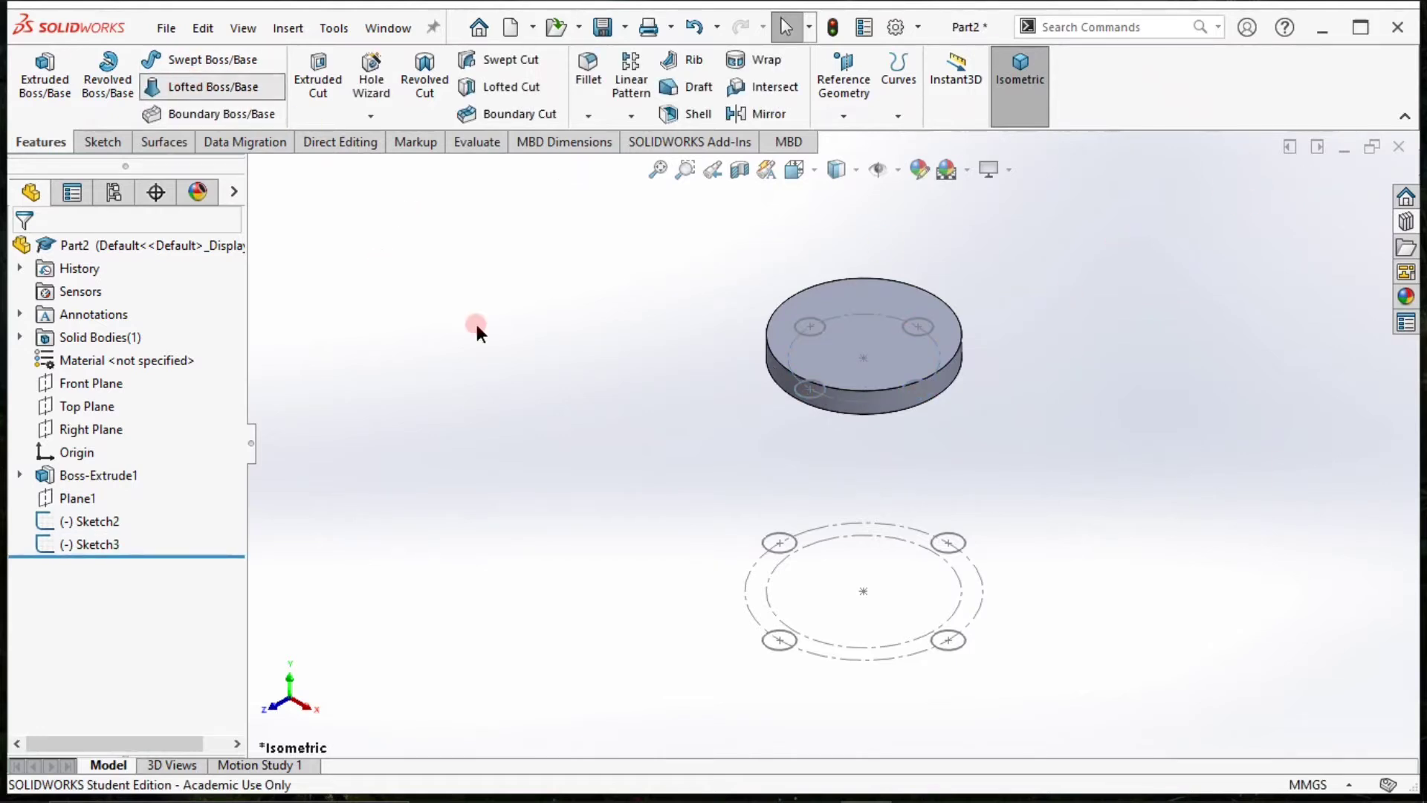
click(807, 393)
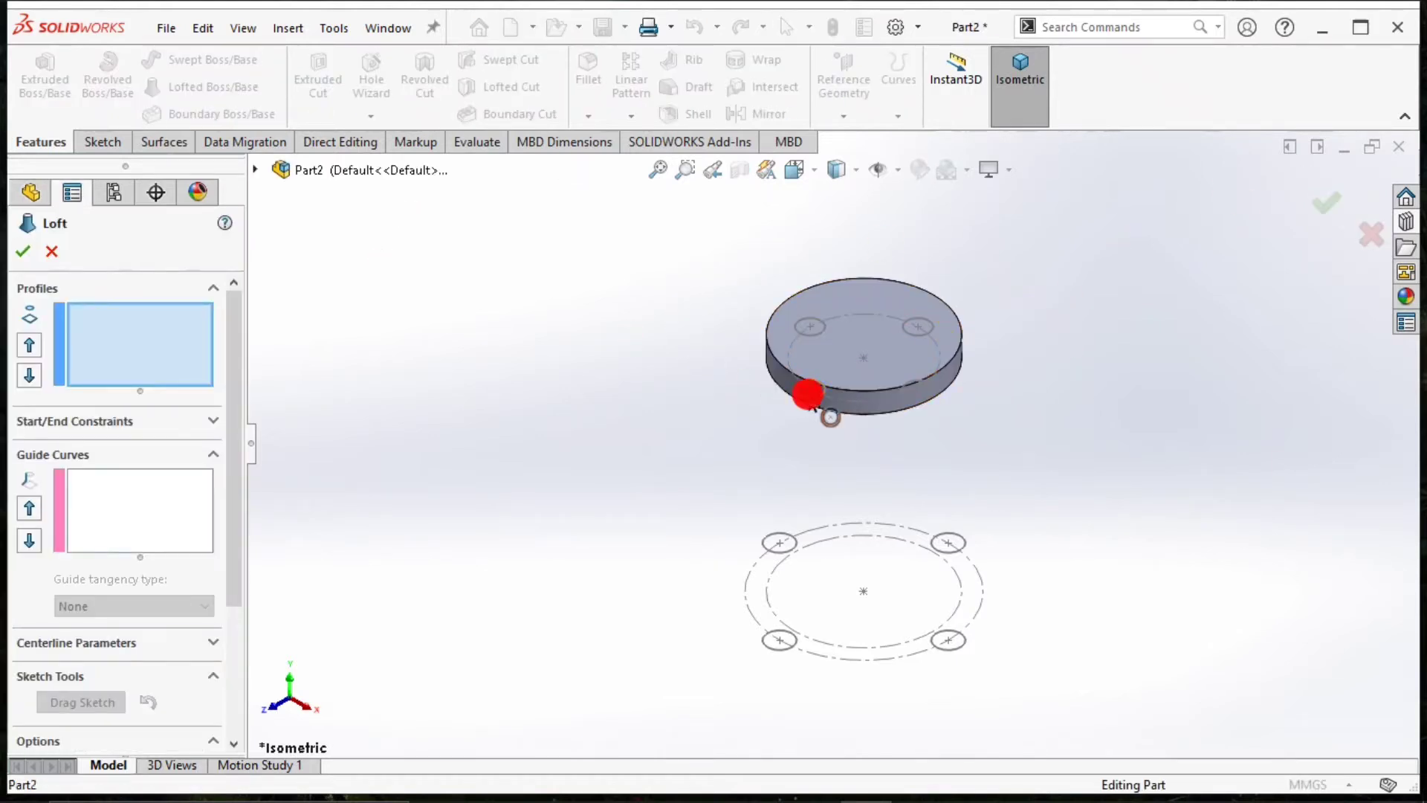
click(780, 652)
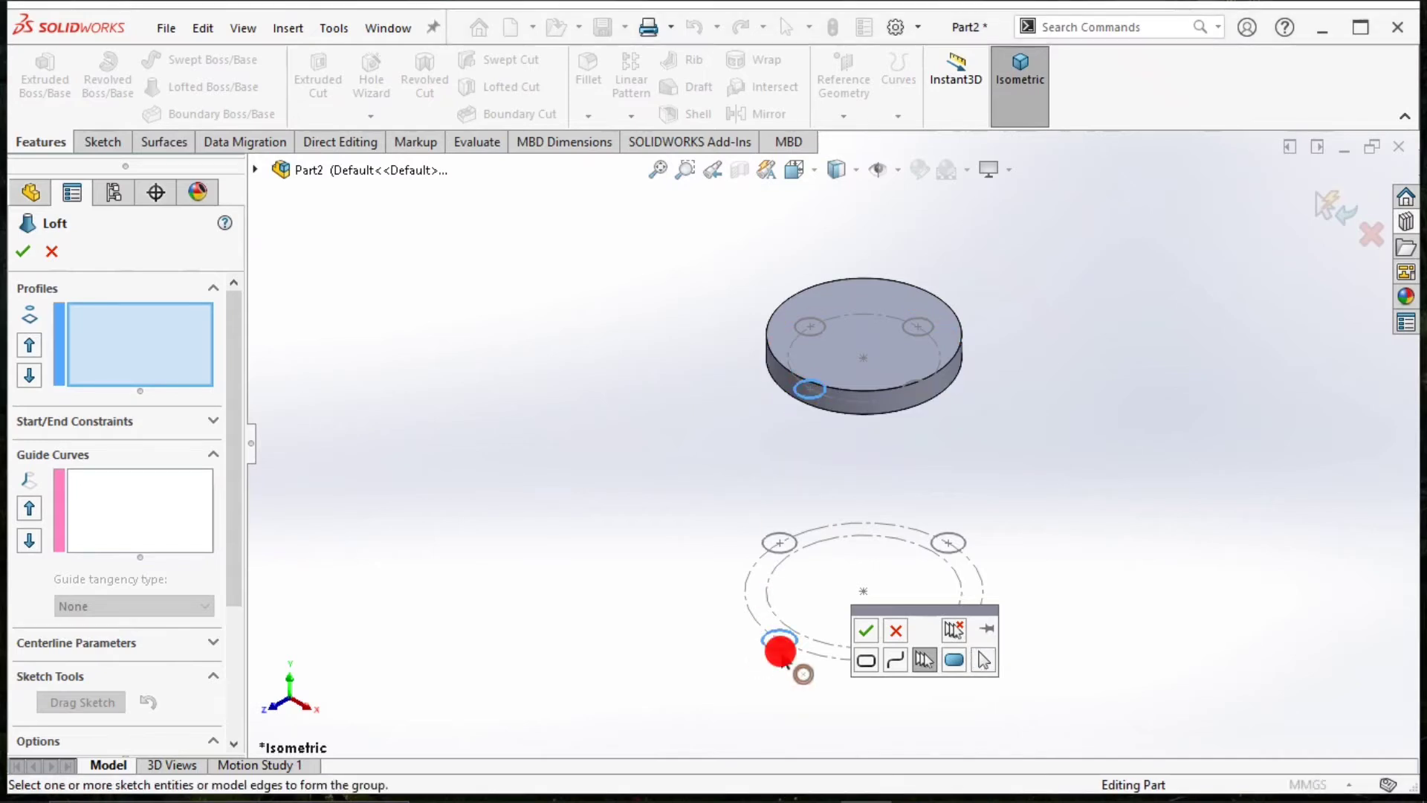
click(869, 630)
click(855, 410)
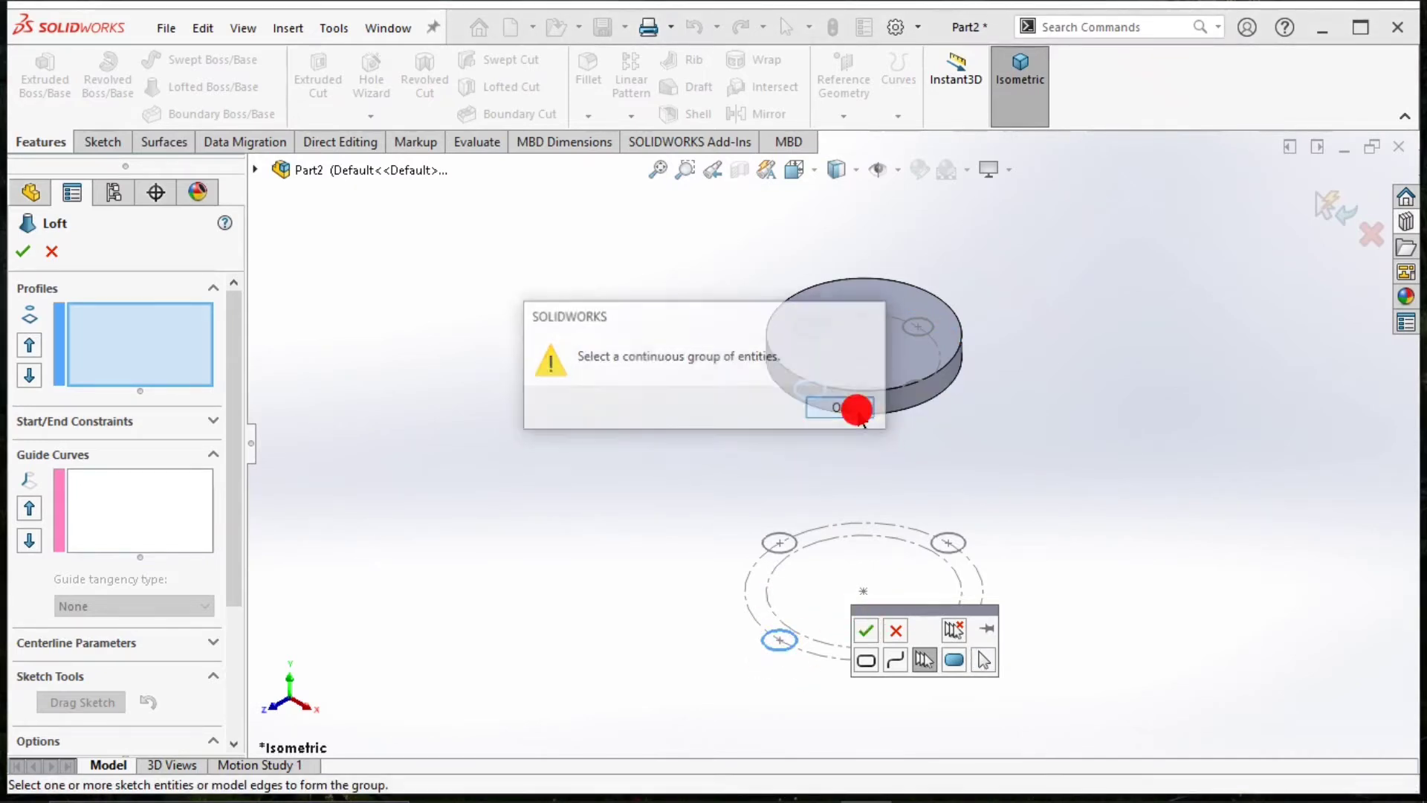
click(873, 656)
click(868, 630)
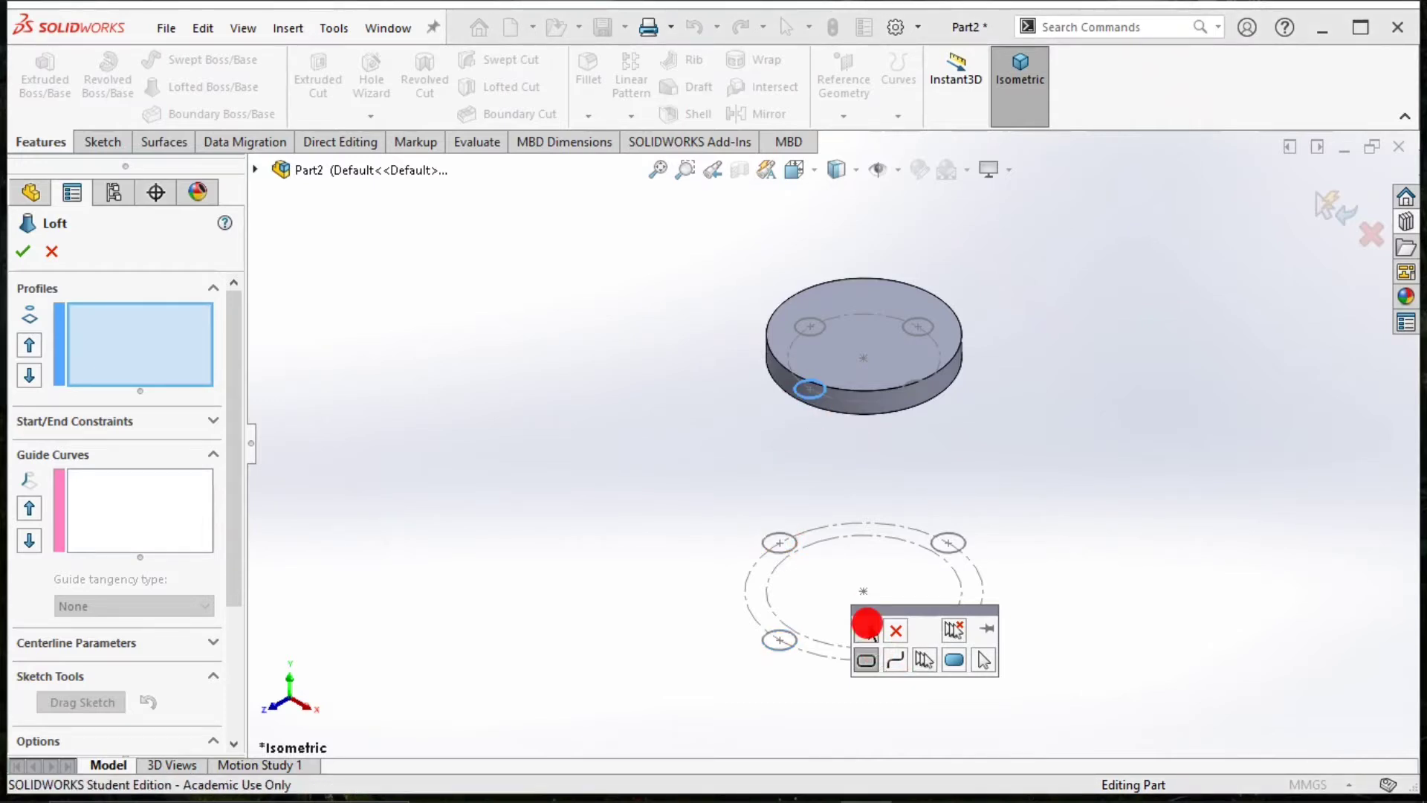
click(864, 661)
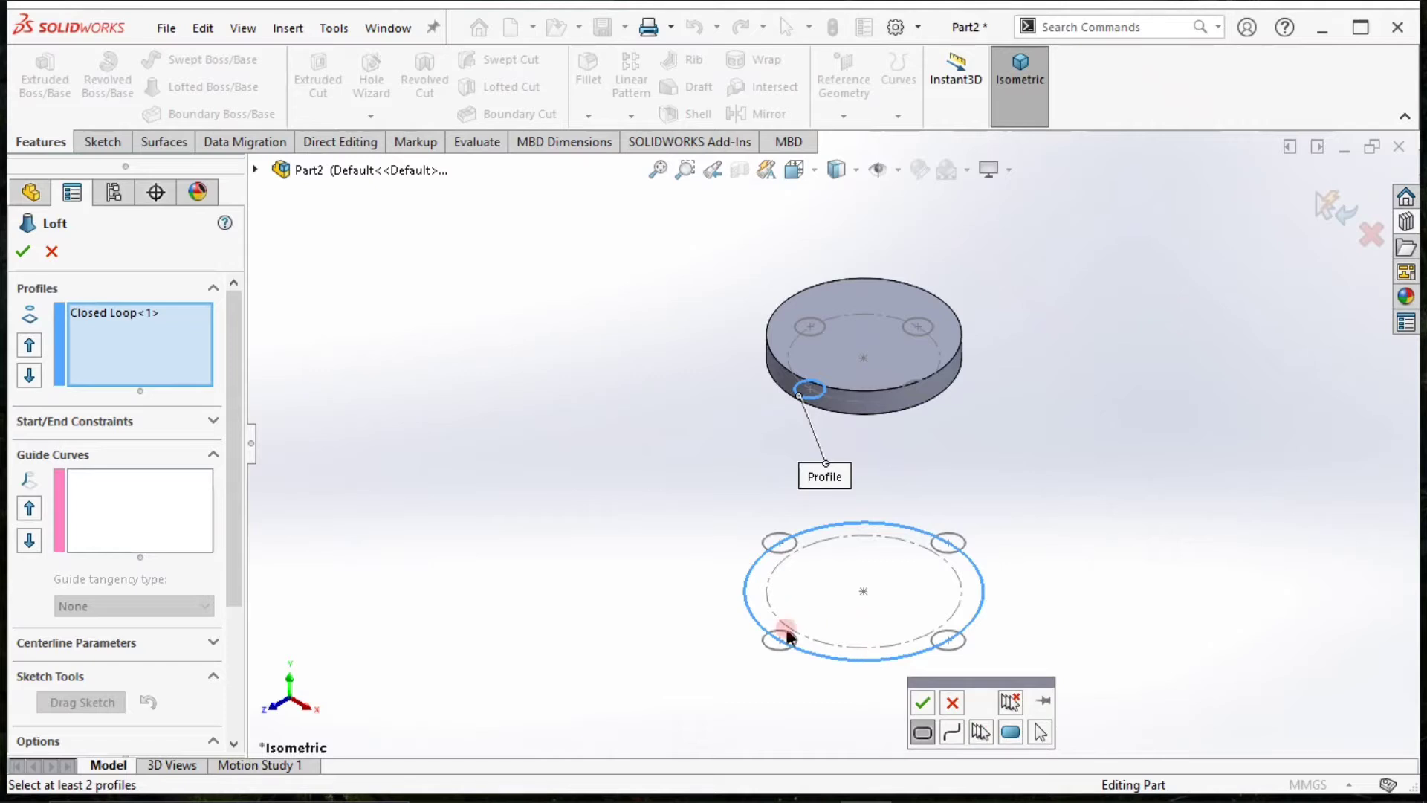
right_click(83, 349)
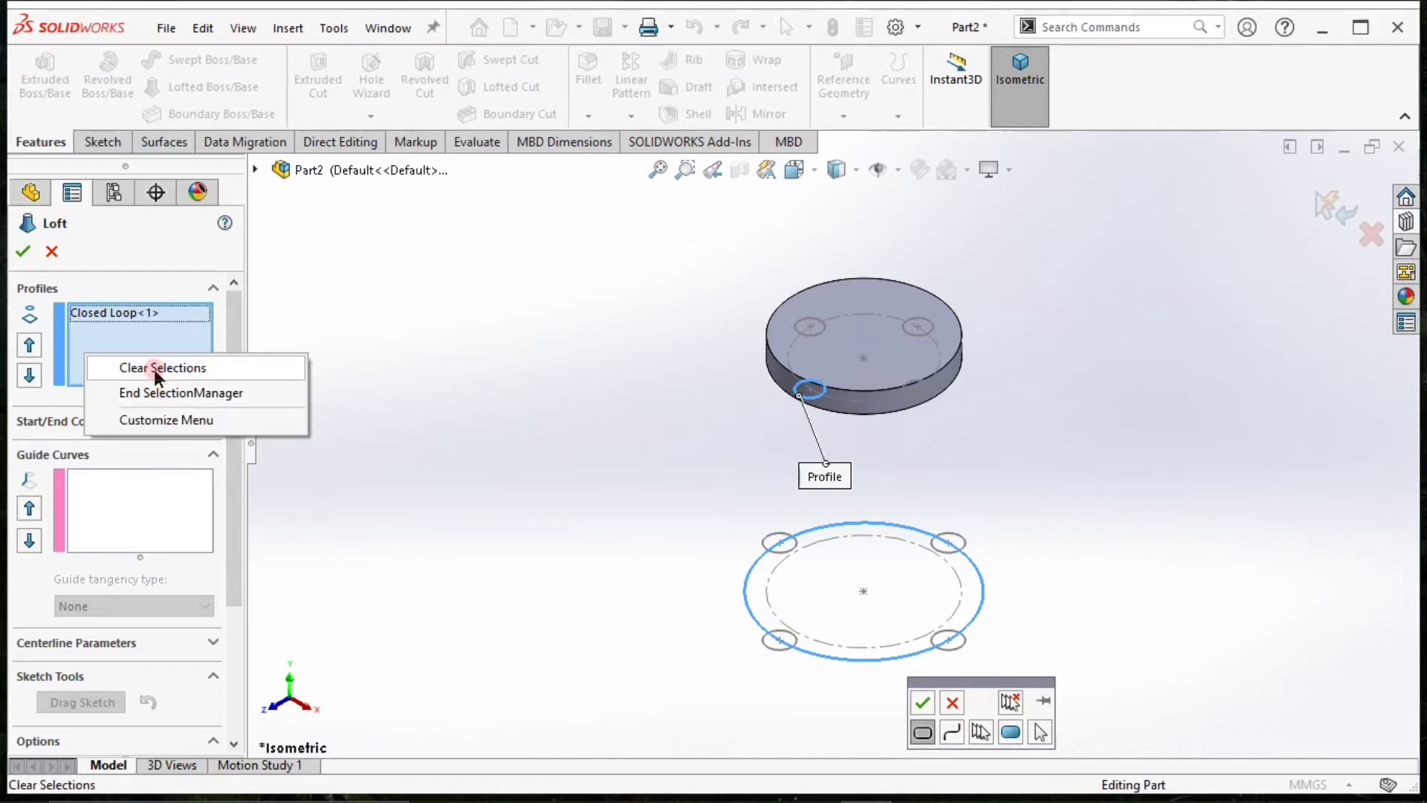
click(153, 367)
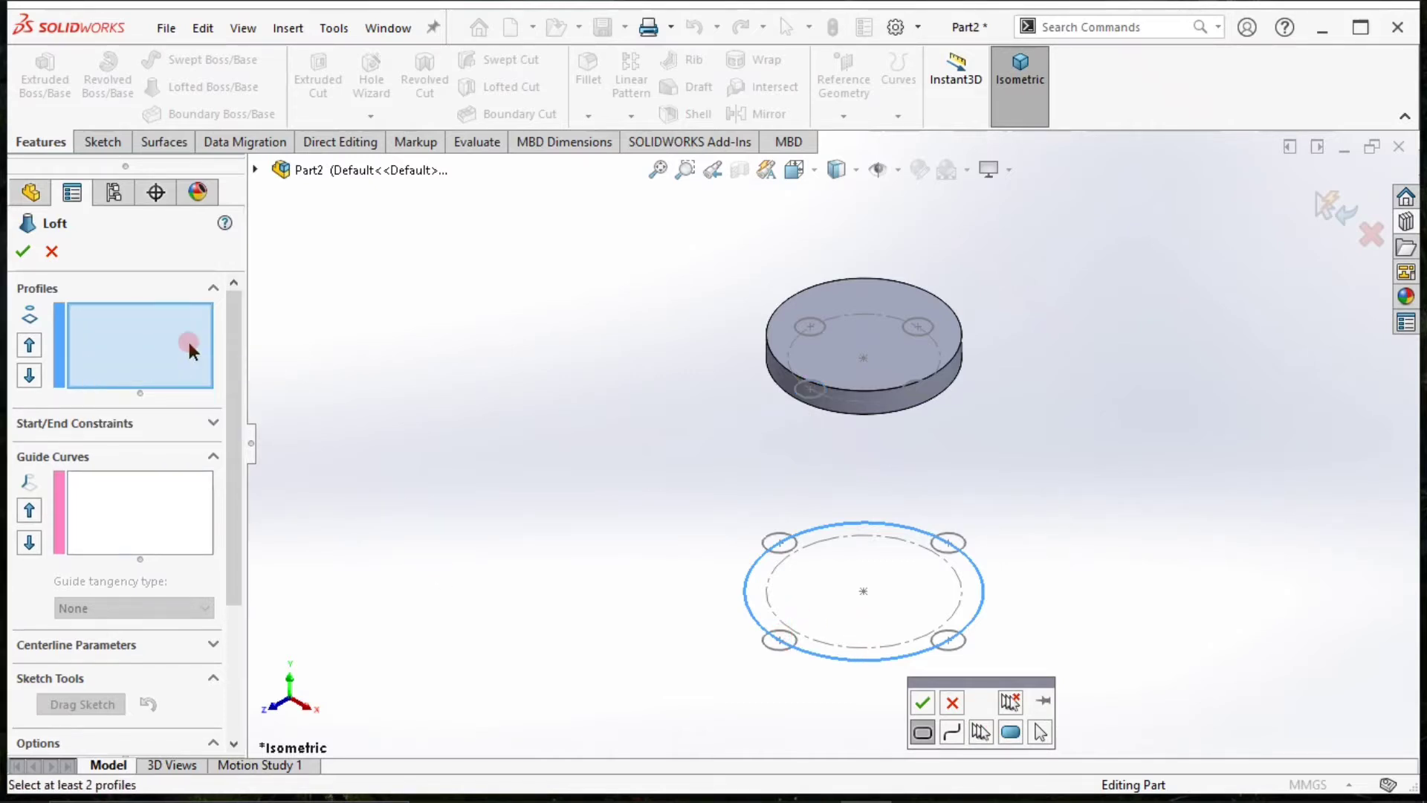
click(780, 647)
click(950, 732)
click(875, 696)
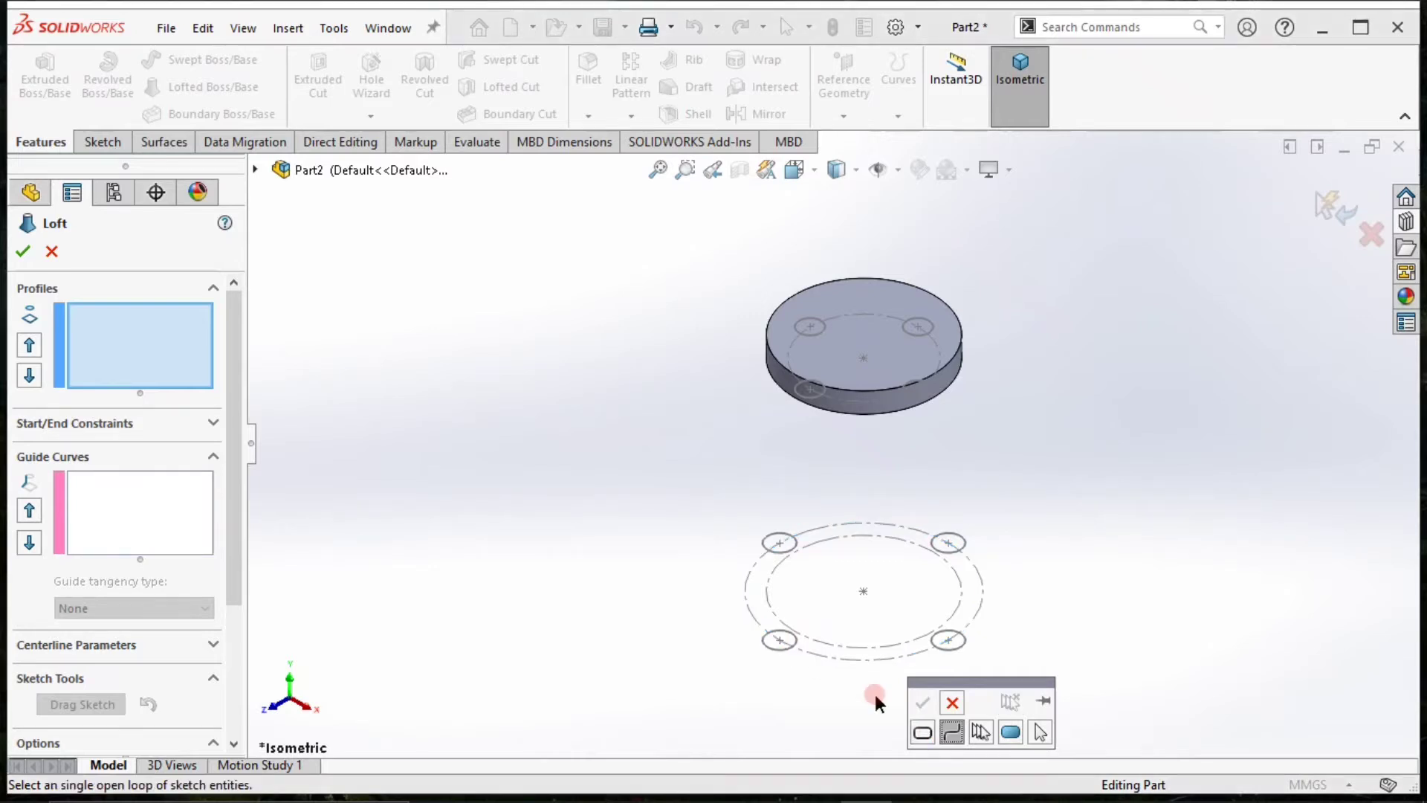
click(780, 645)
click(979, 733)
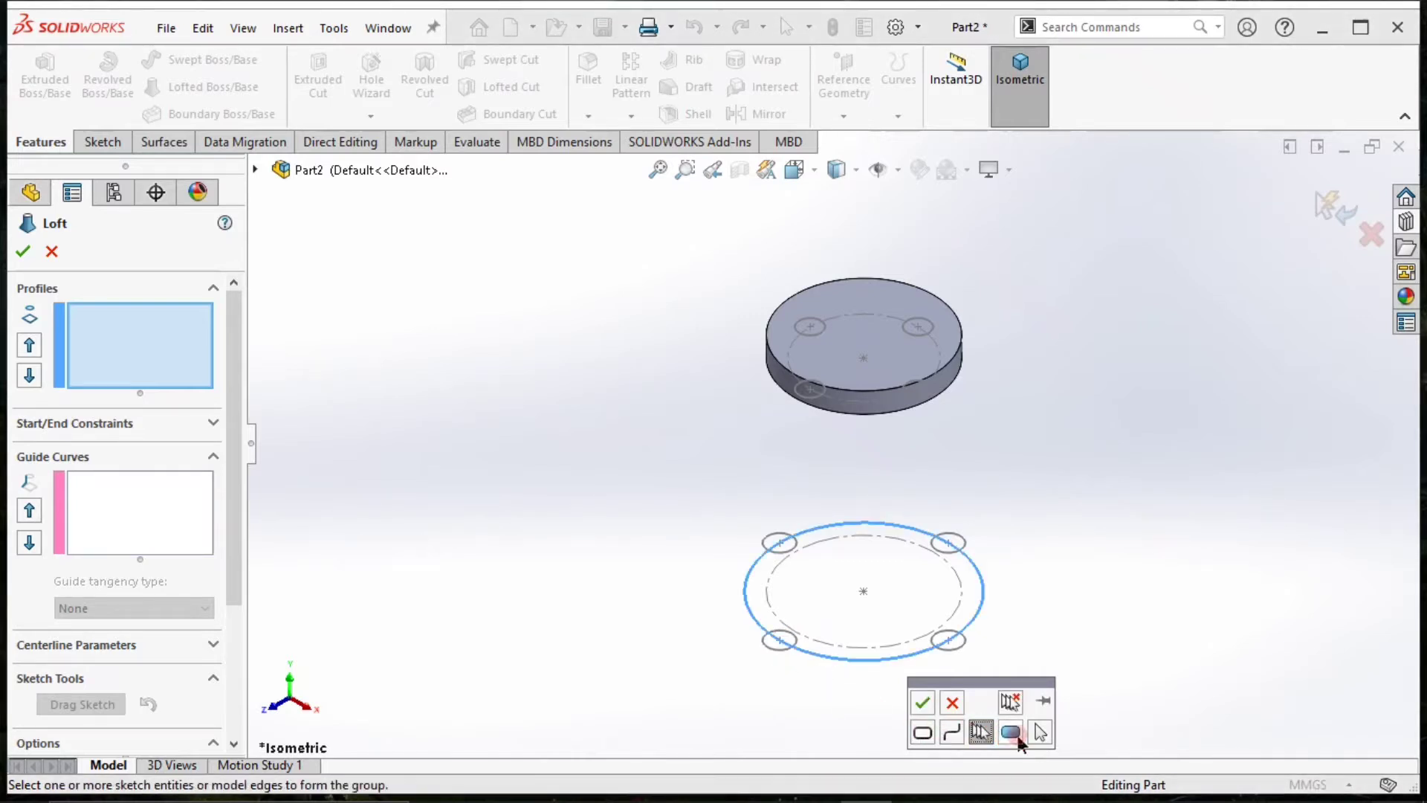
click(1040, 732)
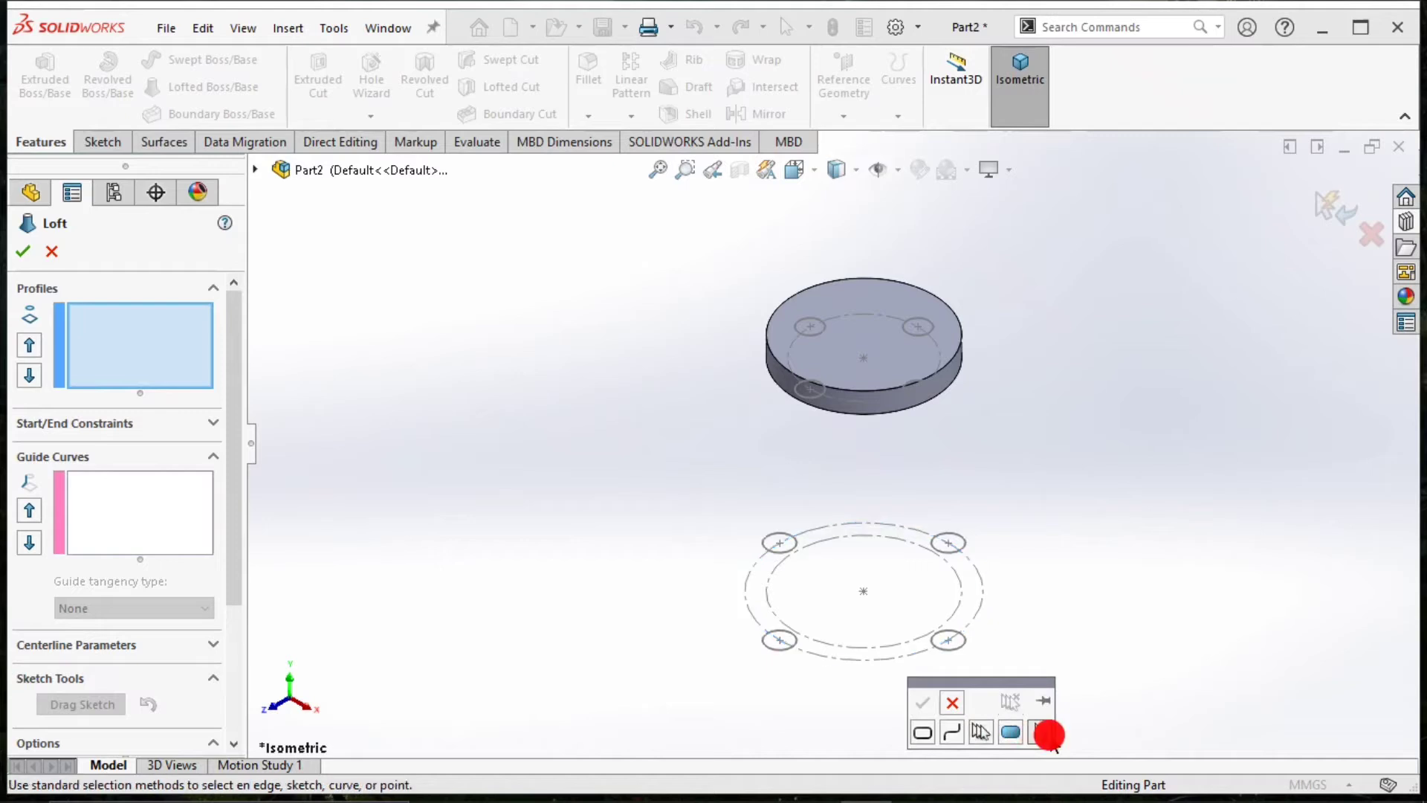
click(774, 643)
click(843, 435)
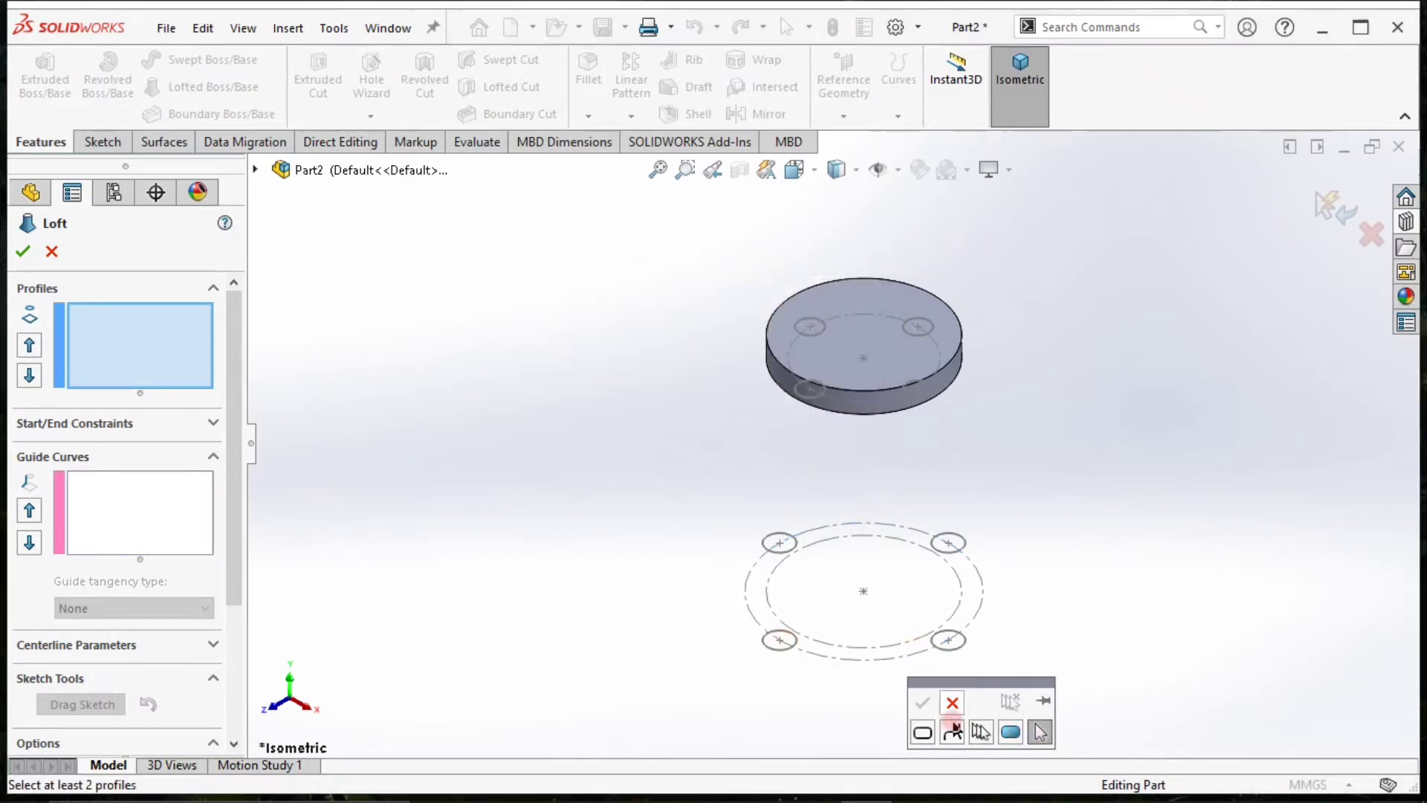
click(1010, 731)
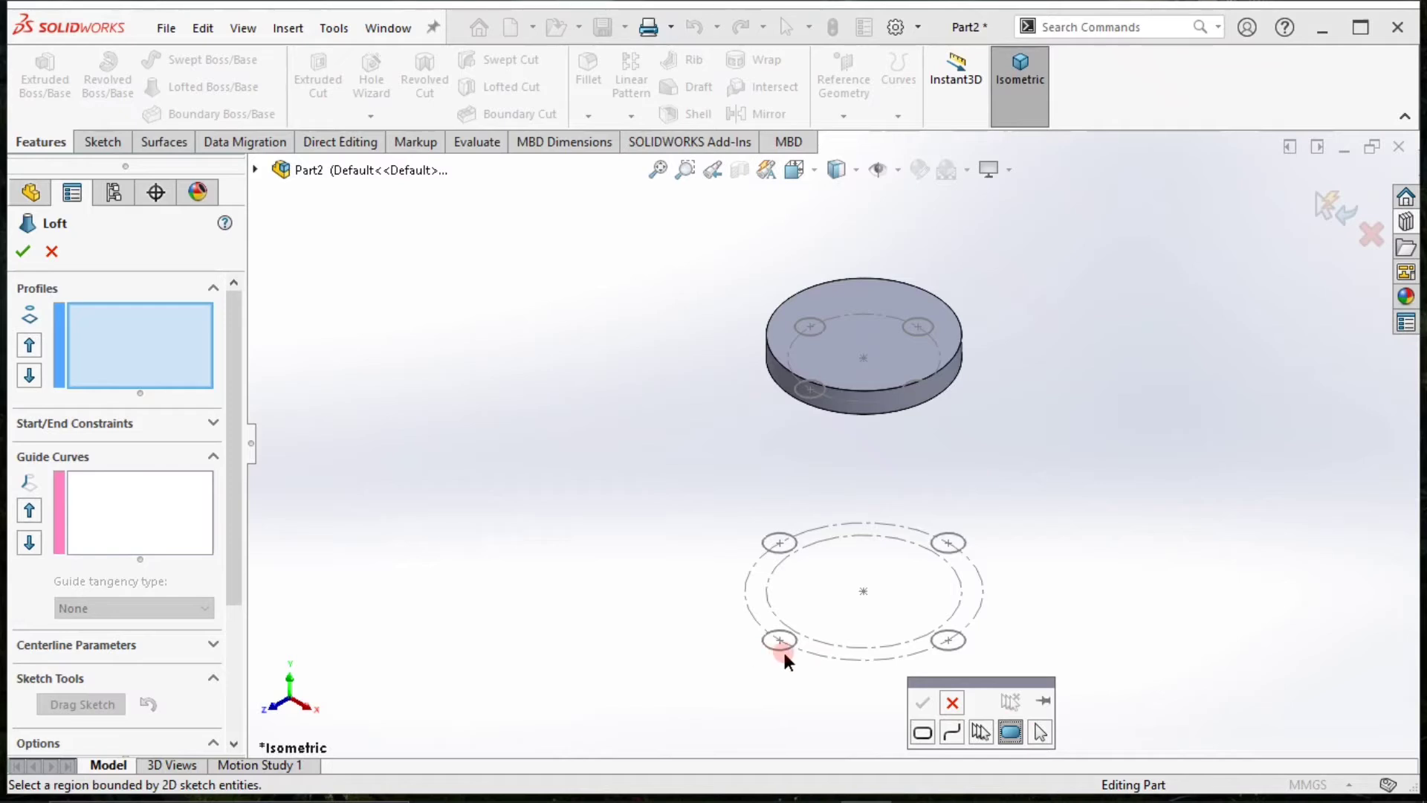
click(848, 671)
click(954, 706)
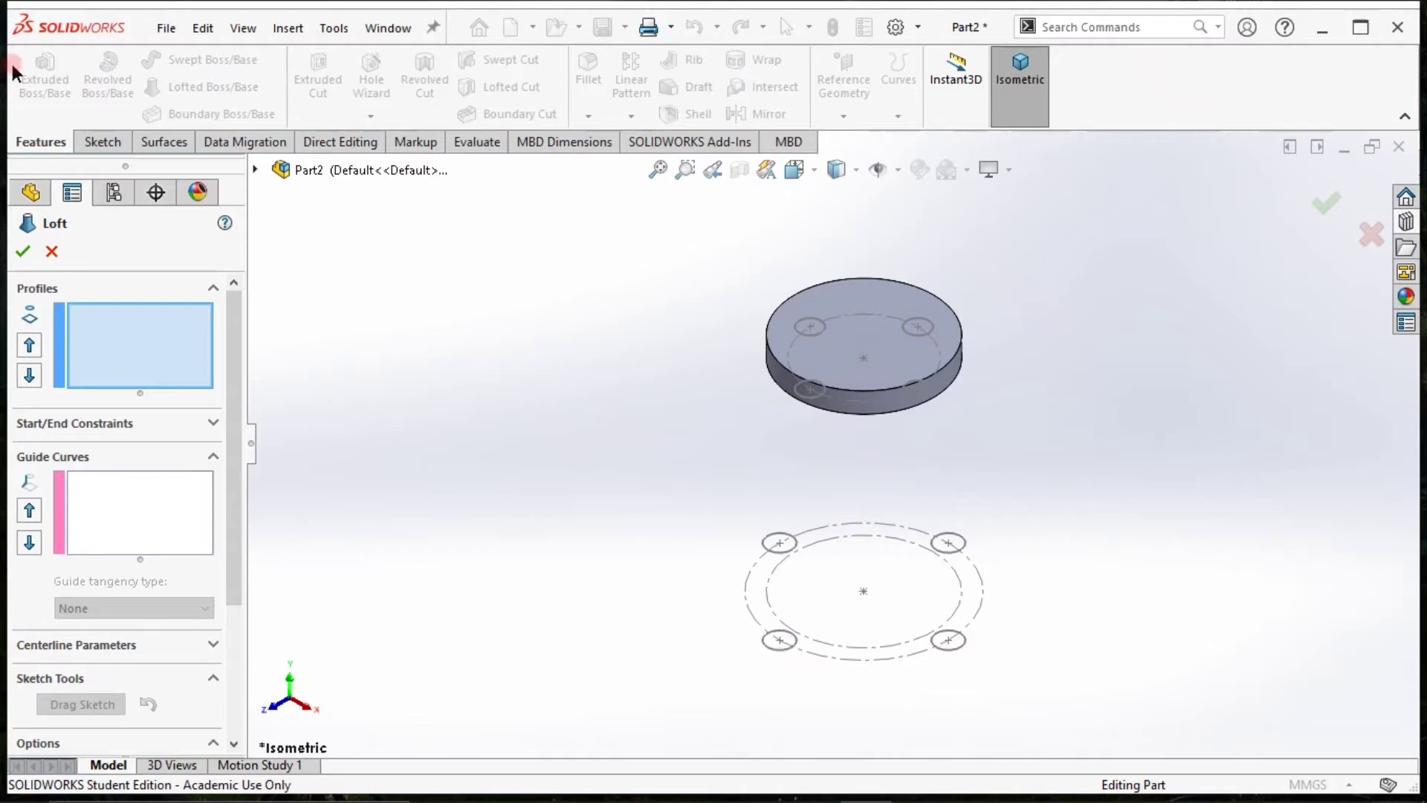
click(1347, 235)
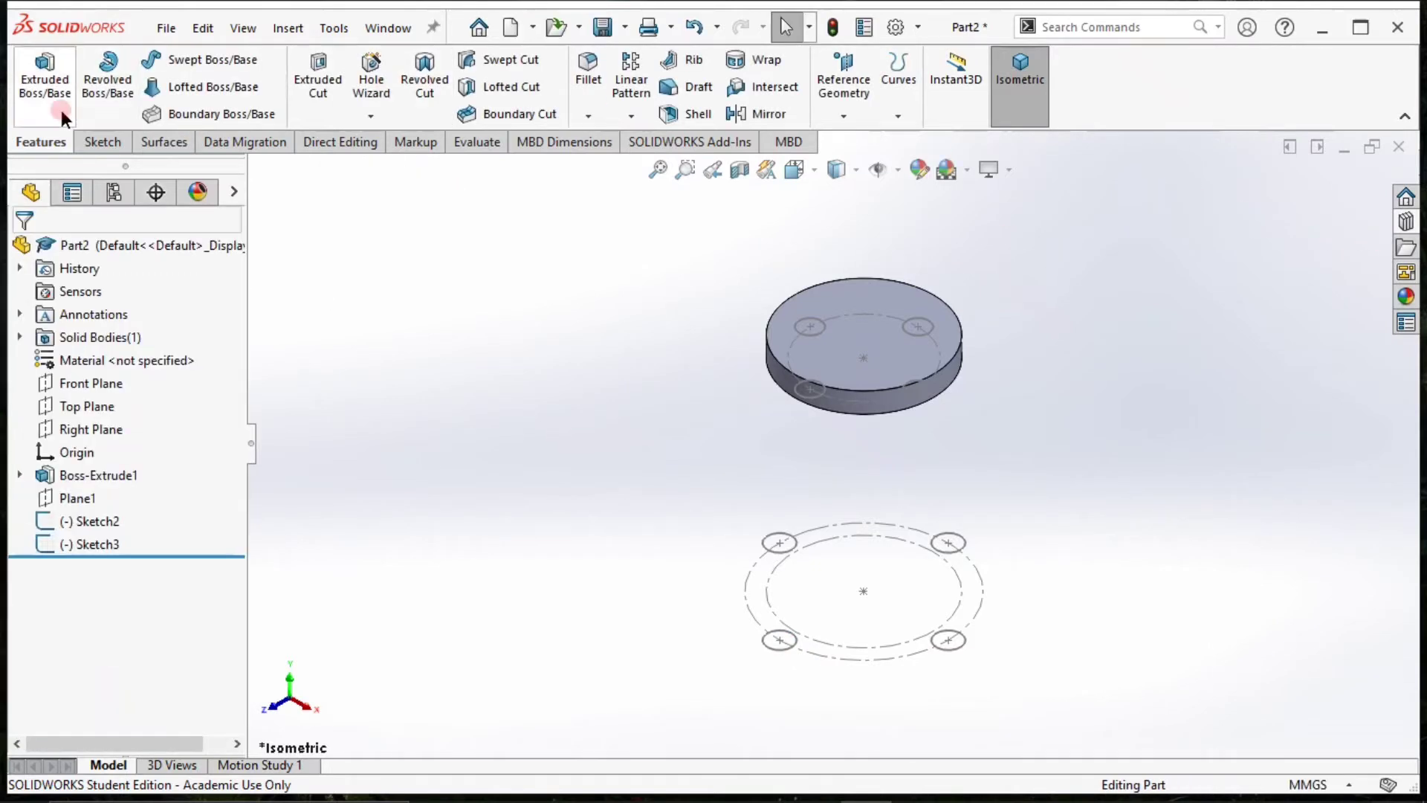
Start a 3D sketch and draw a line from the centre of the dimensioned circle on the disc's underside to the matching lower circle's centre.
click(103, 142)
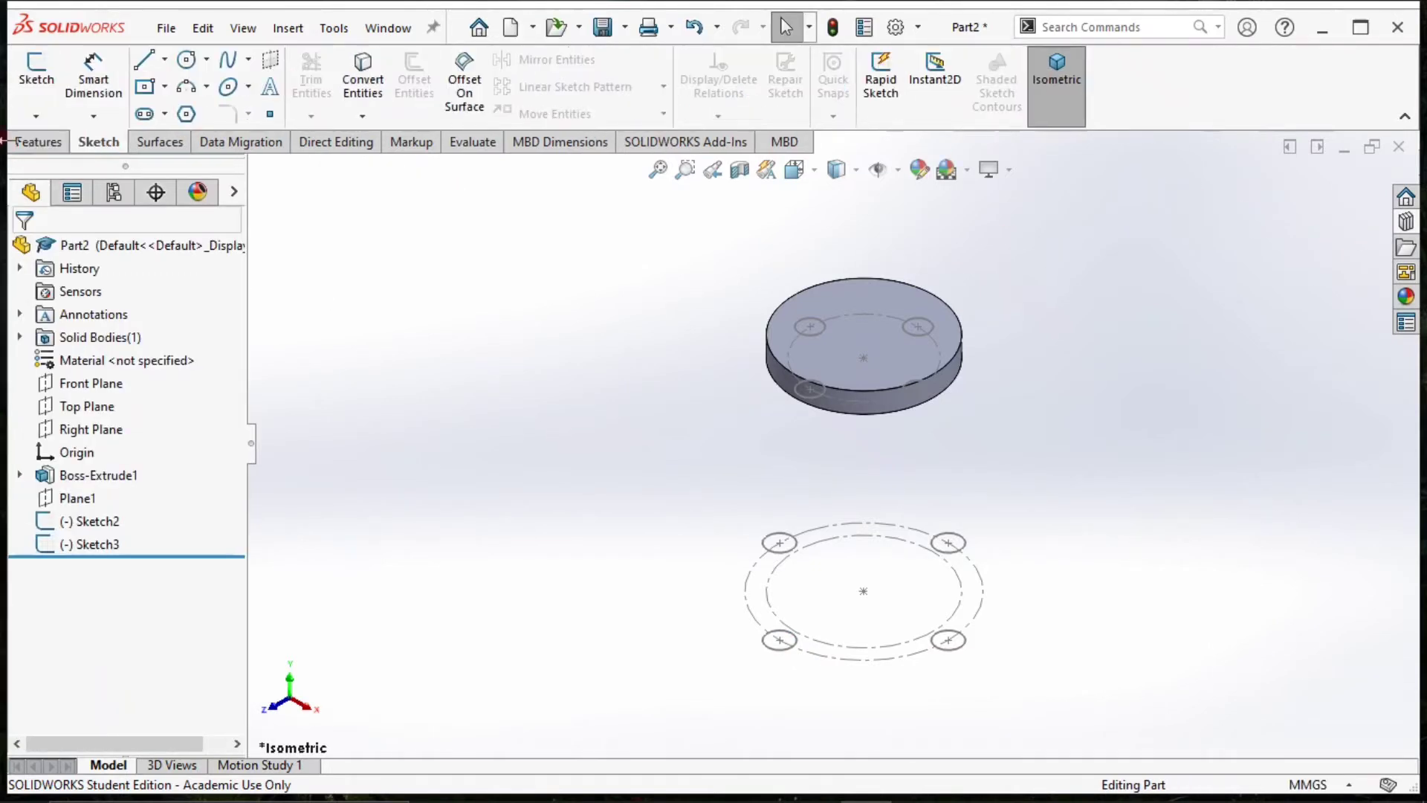
click(36, 117)
click(46, 159)
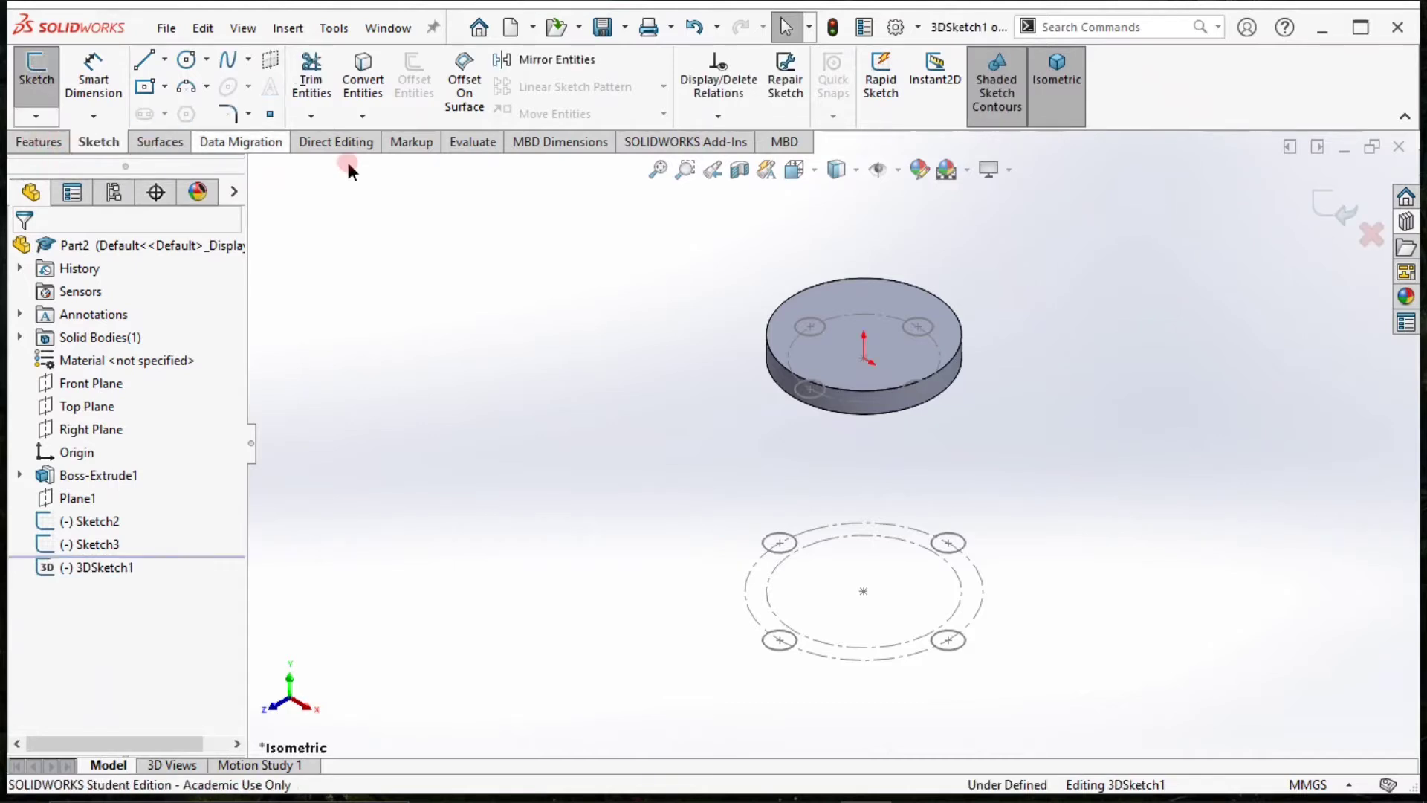
click(143, 59)
click(472, 249)
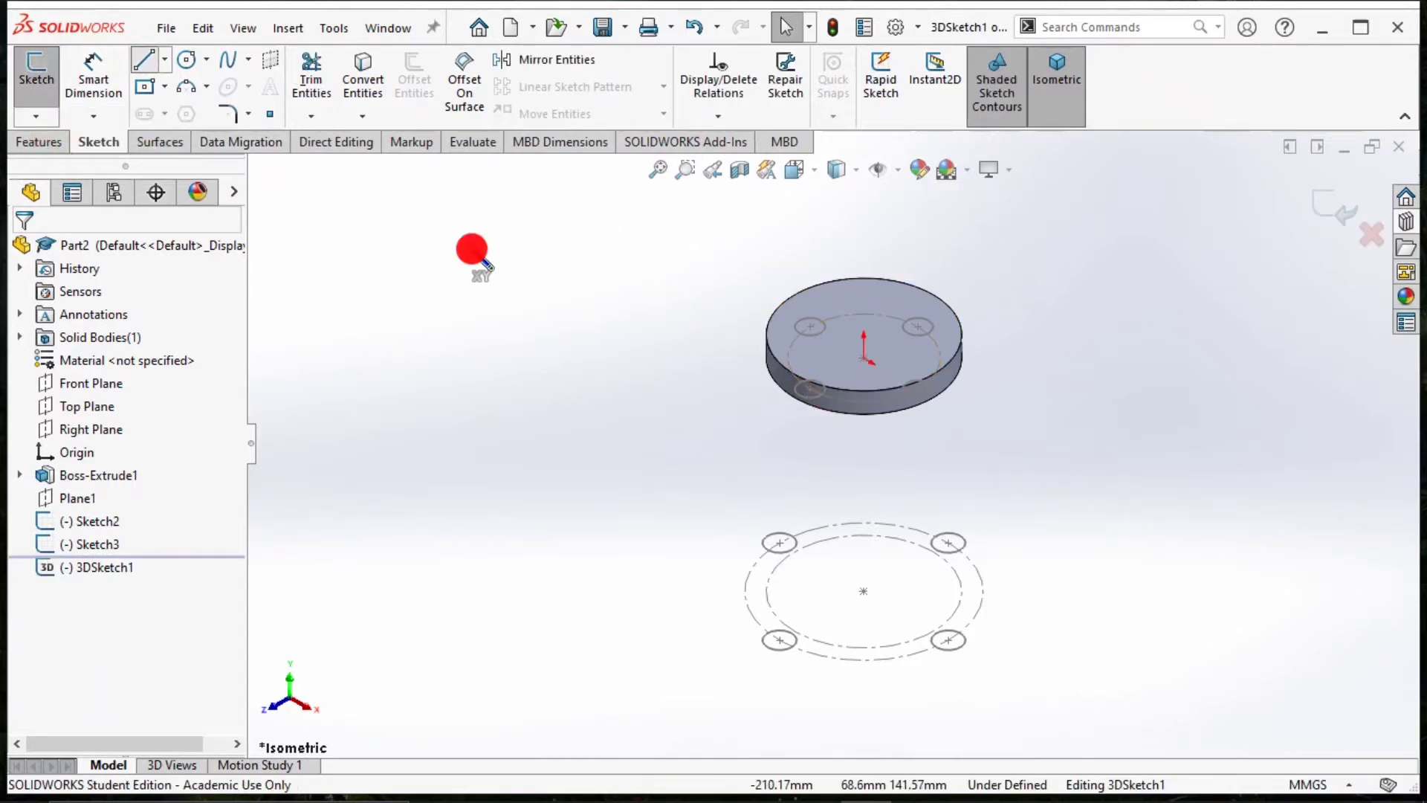
click(809, 389)
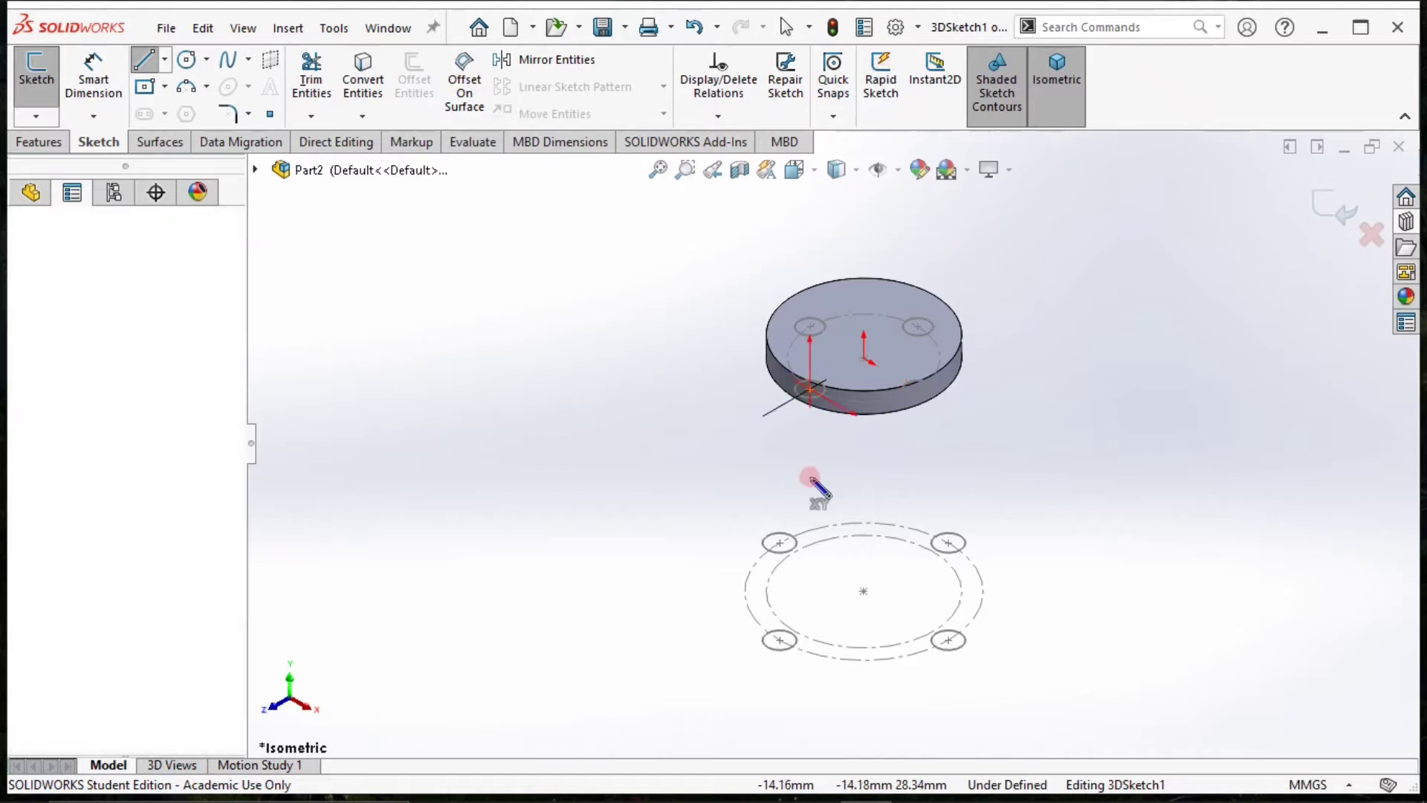
click(780, 639)
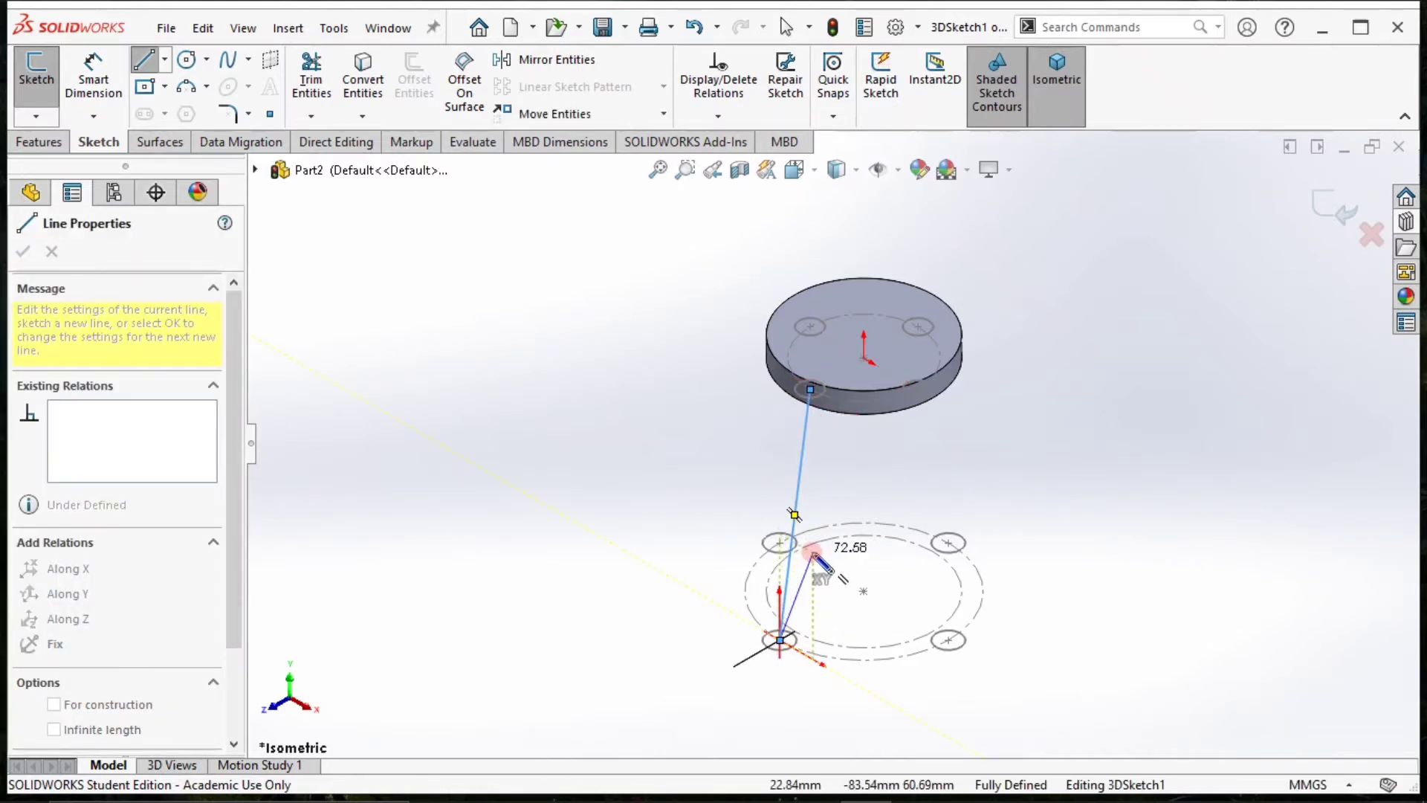
End the line and start a Swept Boss/Base feature.
key(Escape)
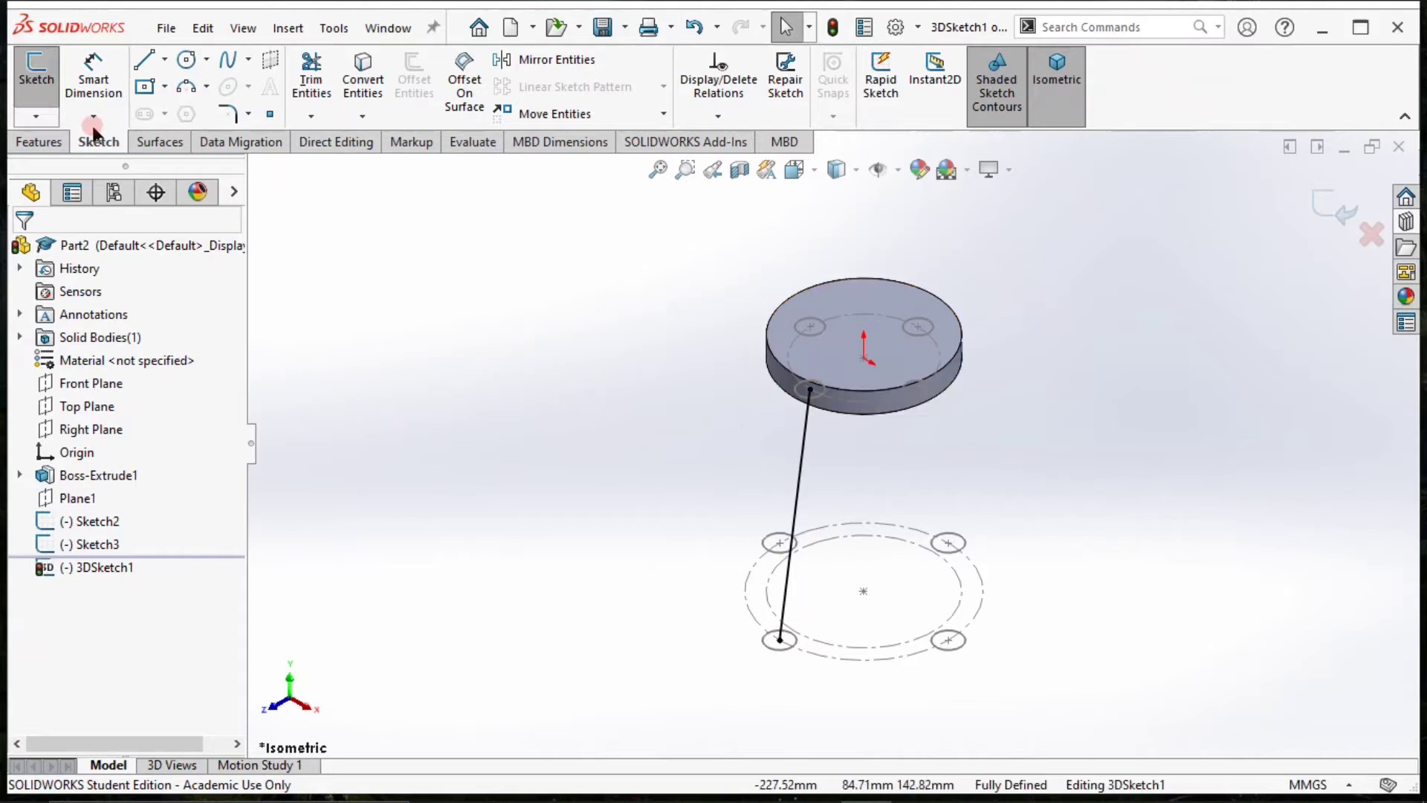
click(39, 141)
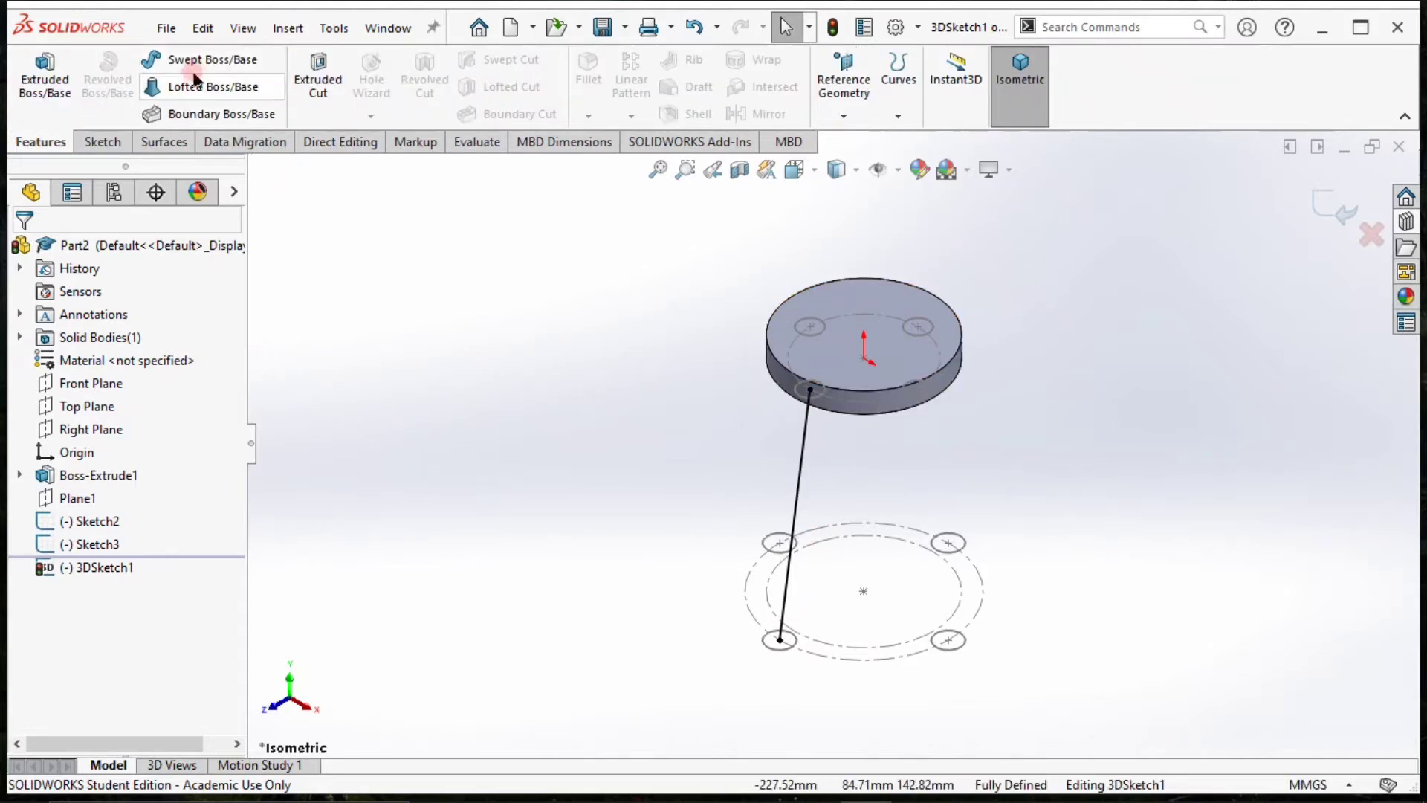
click(197, 59)
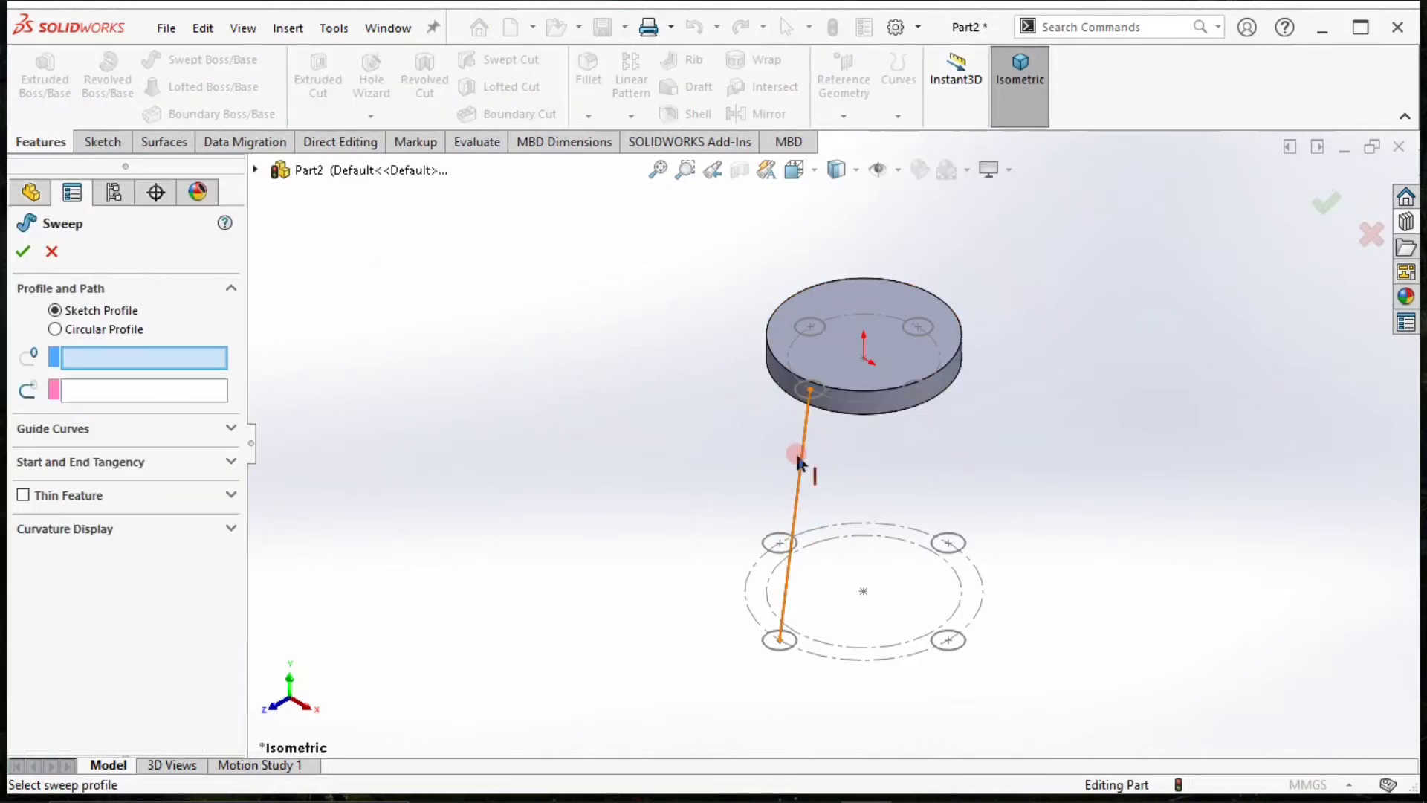
click(796, 455)
click(809, 393)
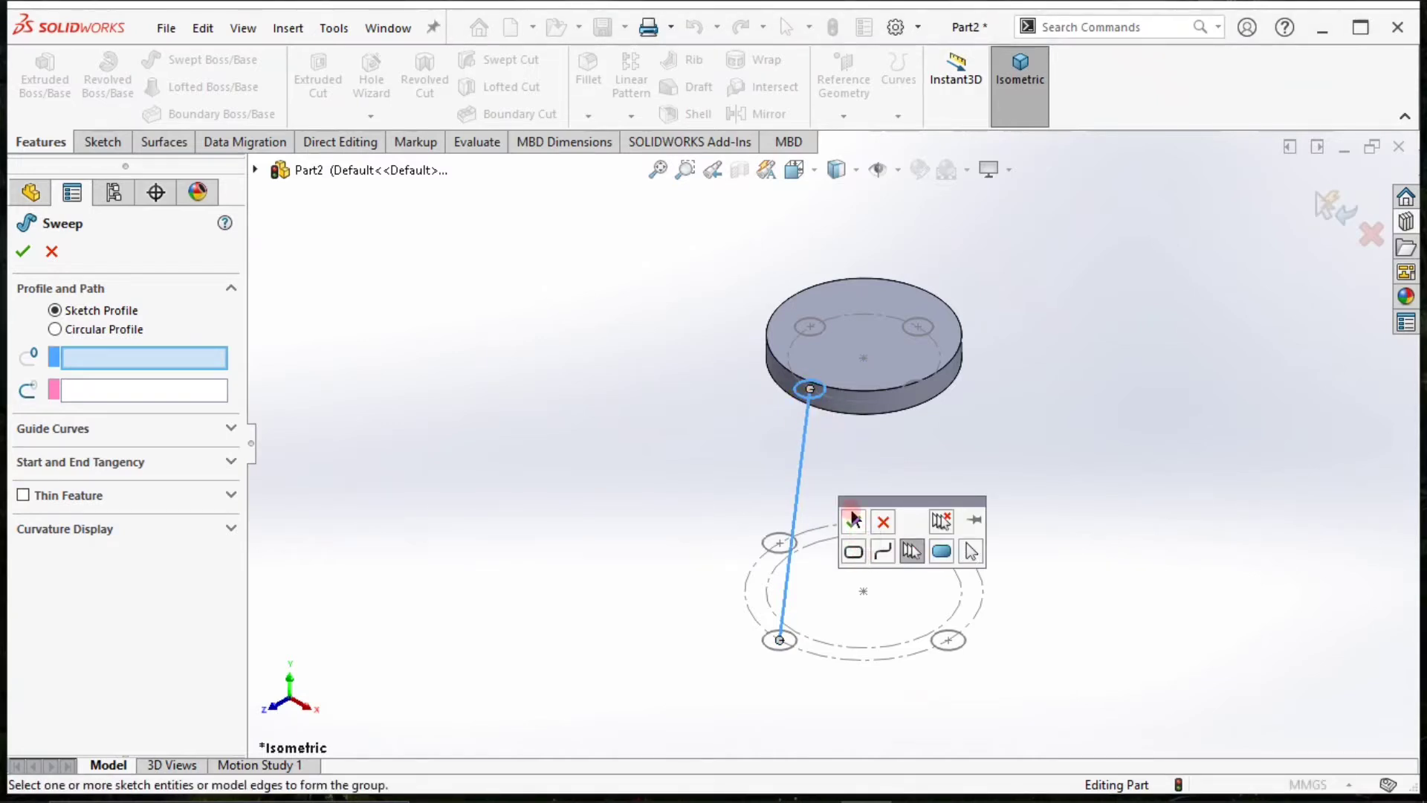
click(884, 522)
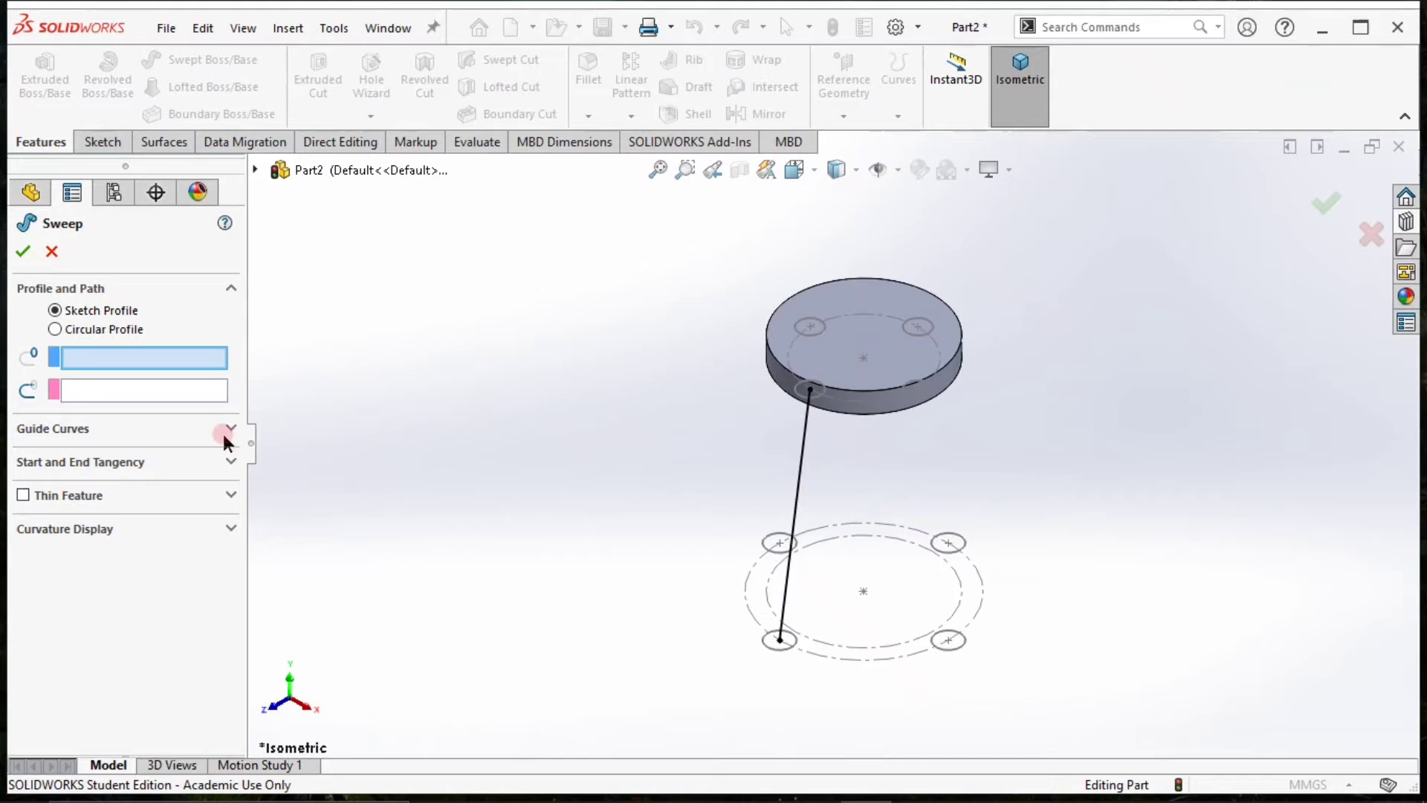
Choose the four-circle sketch on the disc's underside as the sweep profile and the 3D sketch line as its path.
click(209, 361)
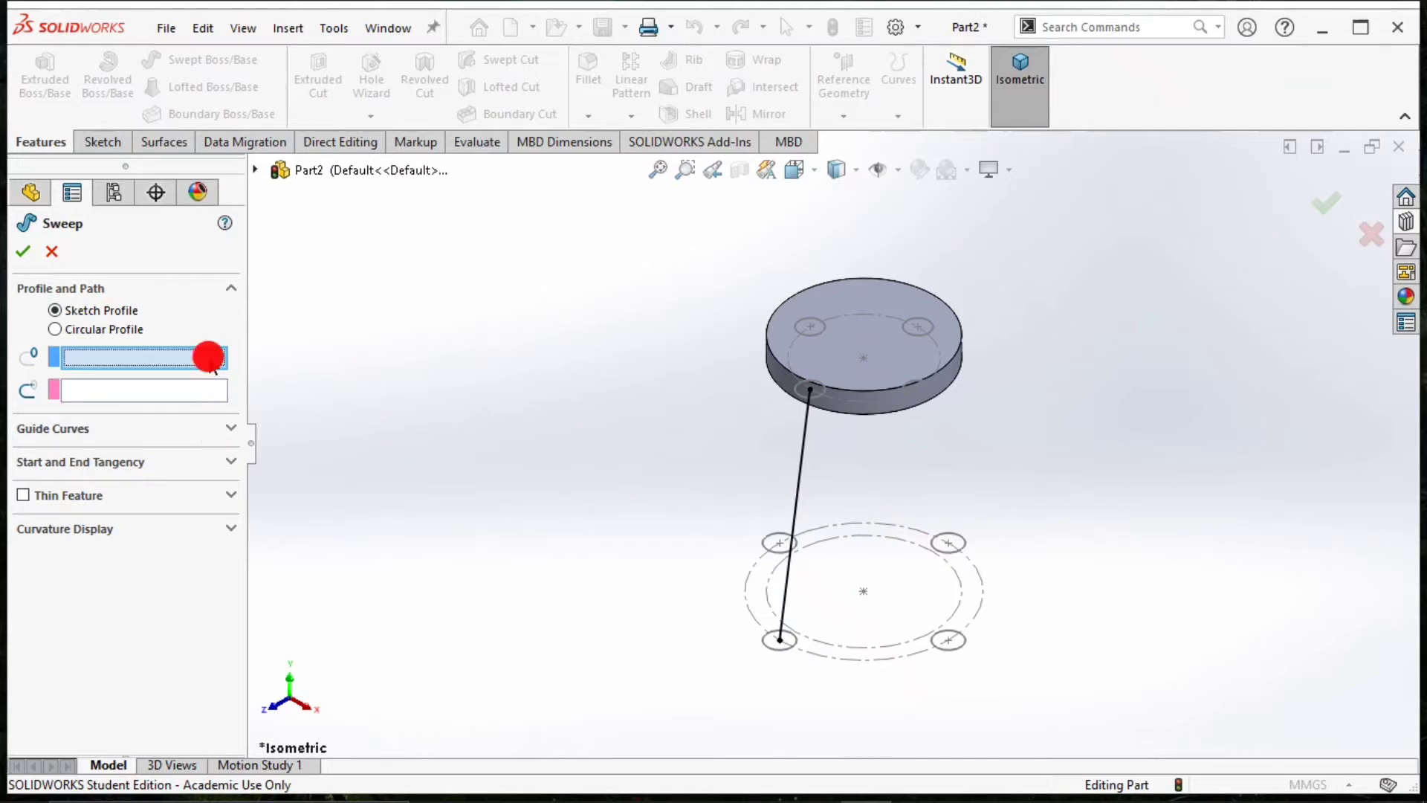
click(811, 391)
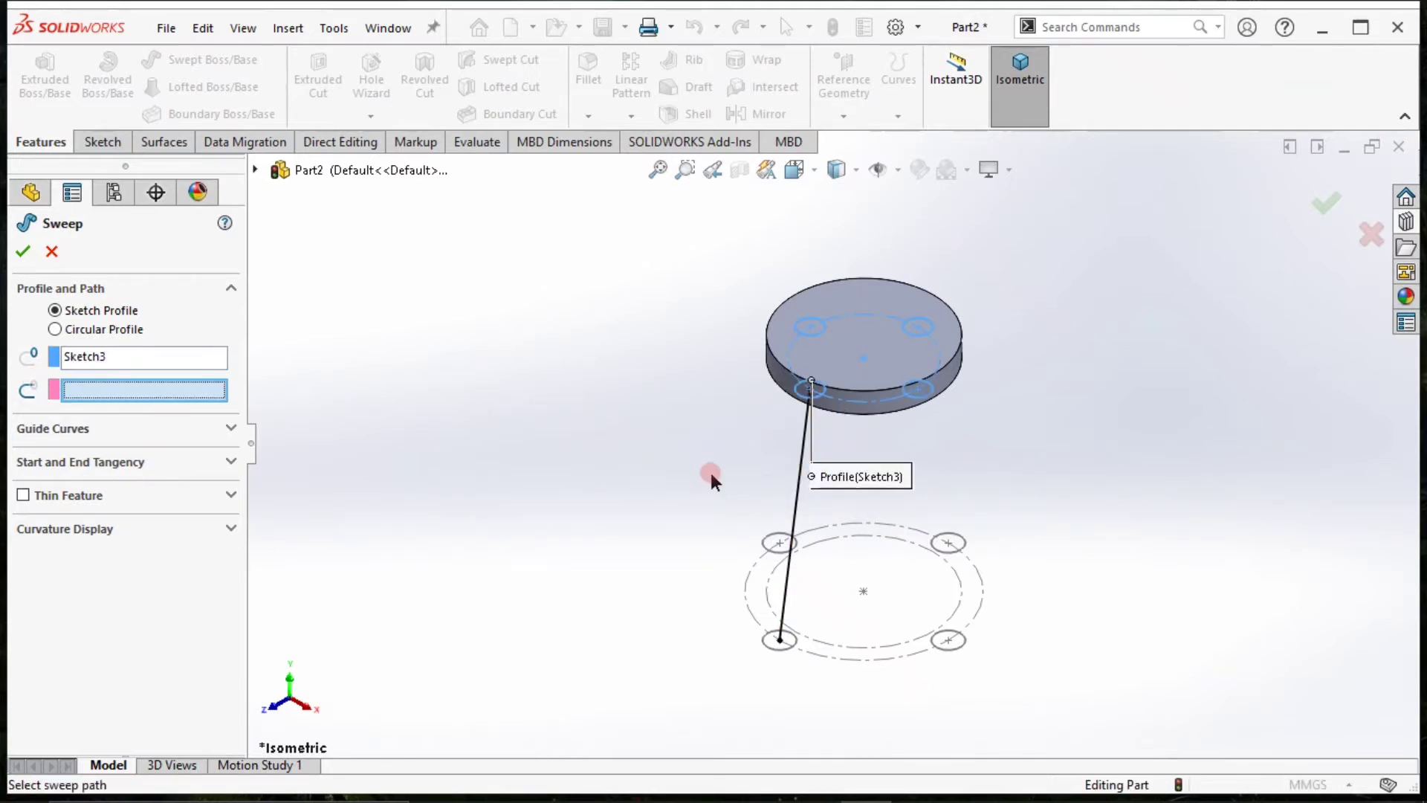
click(798, 469)
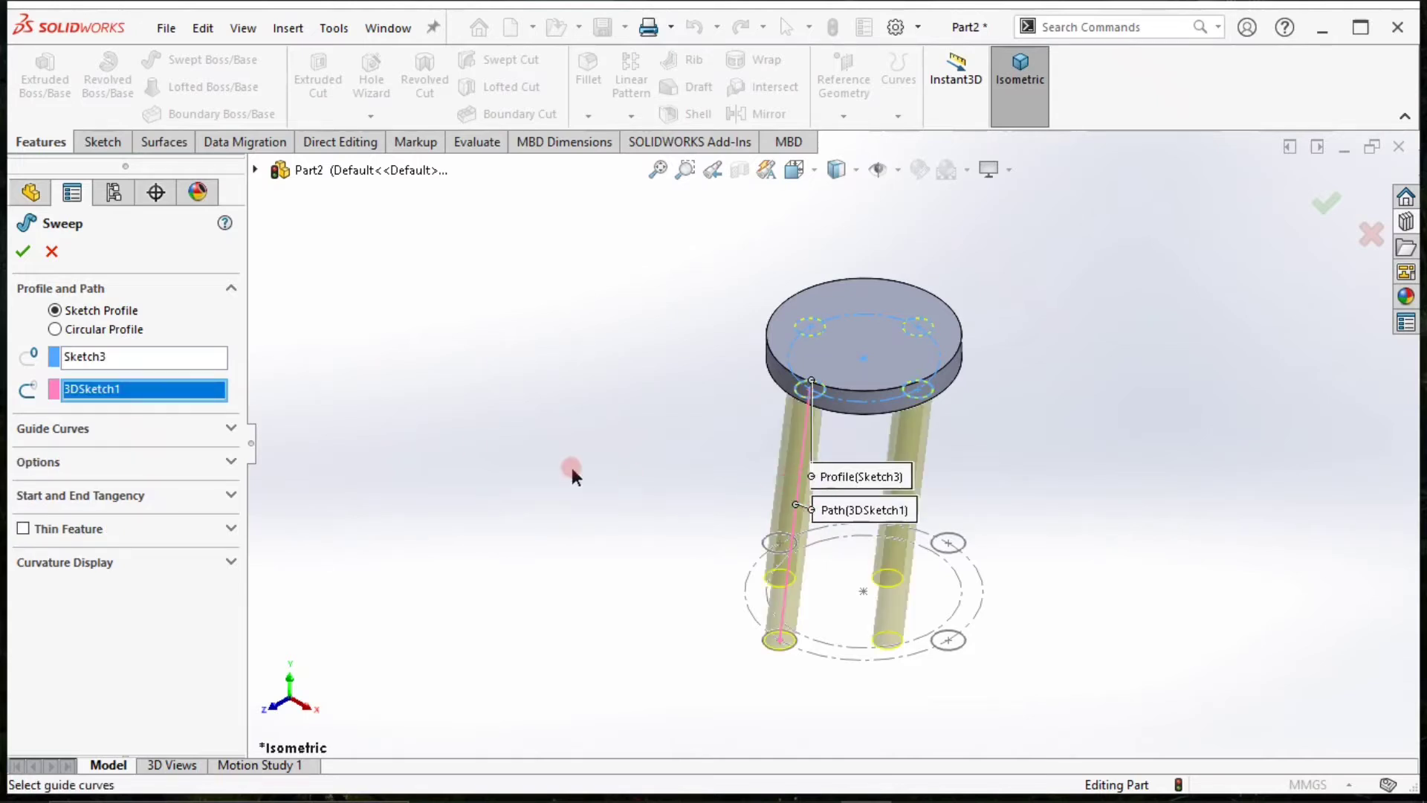
Clear the sketch profile and sweep a circular profile of 15 mm diameter along the 3D line to create the first leg.
right_click(134, 364)
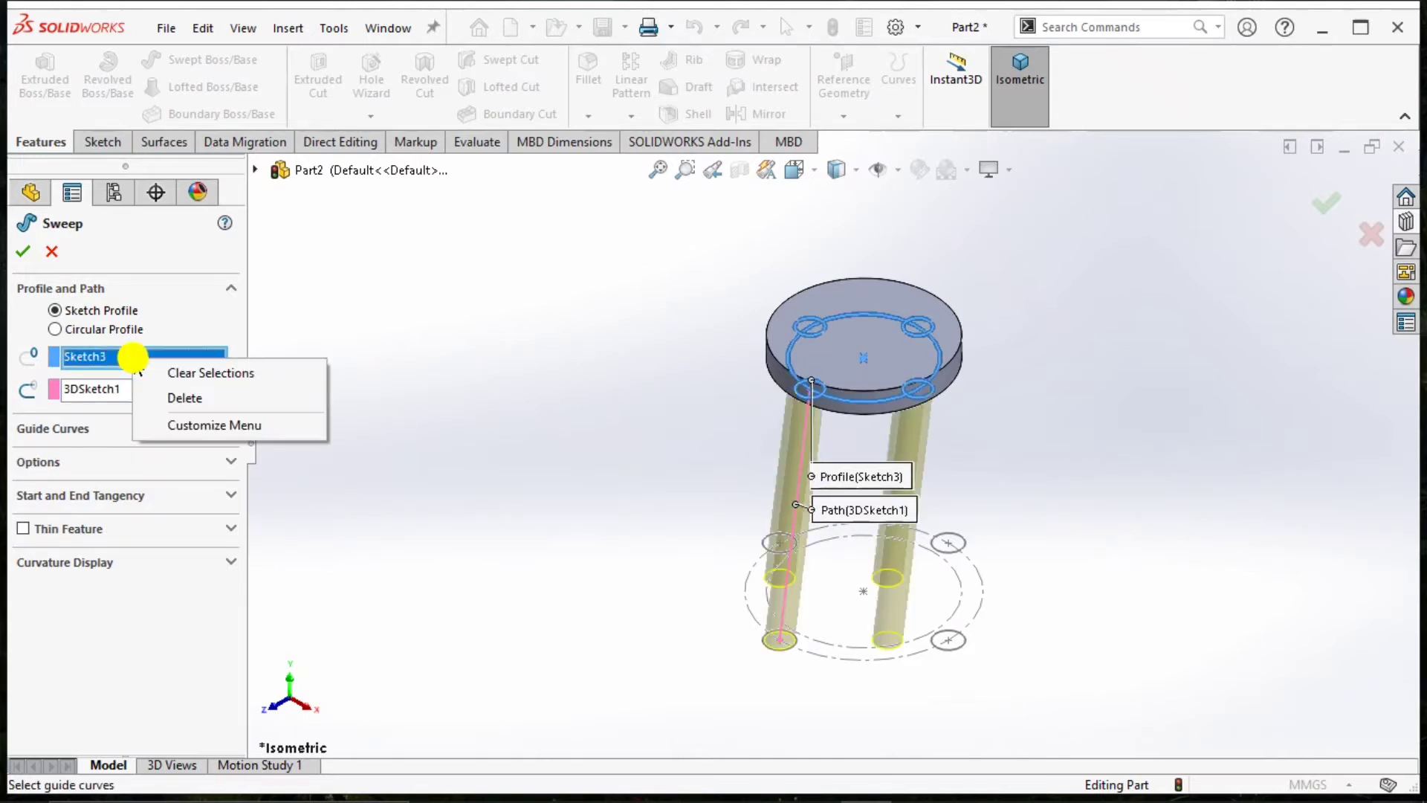
click(182, 374)
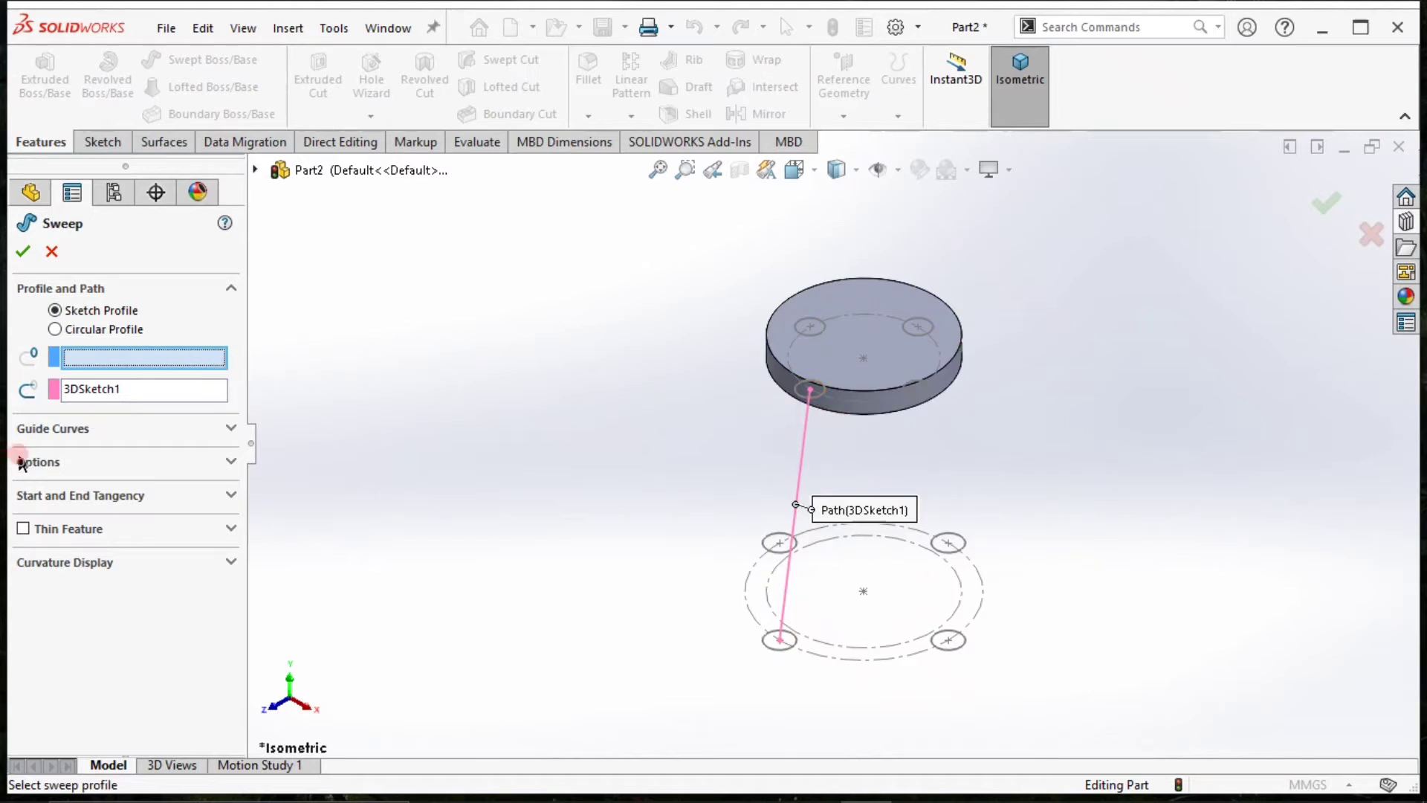
click(55, 329)
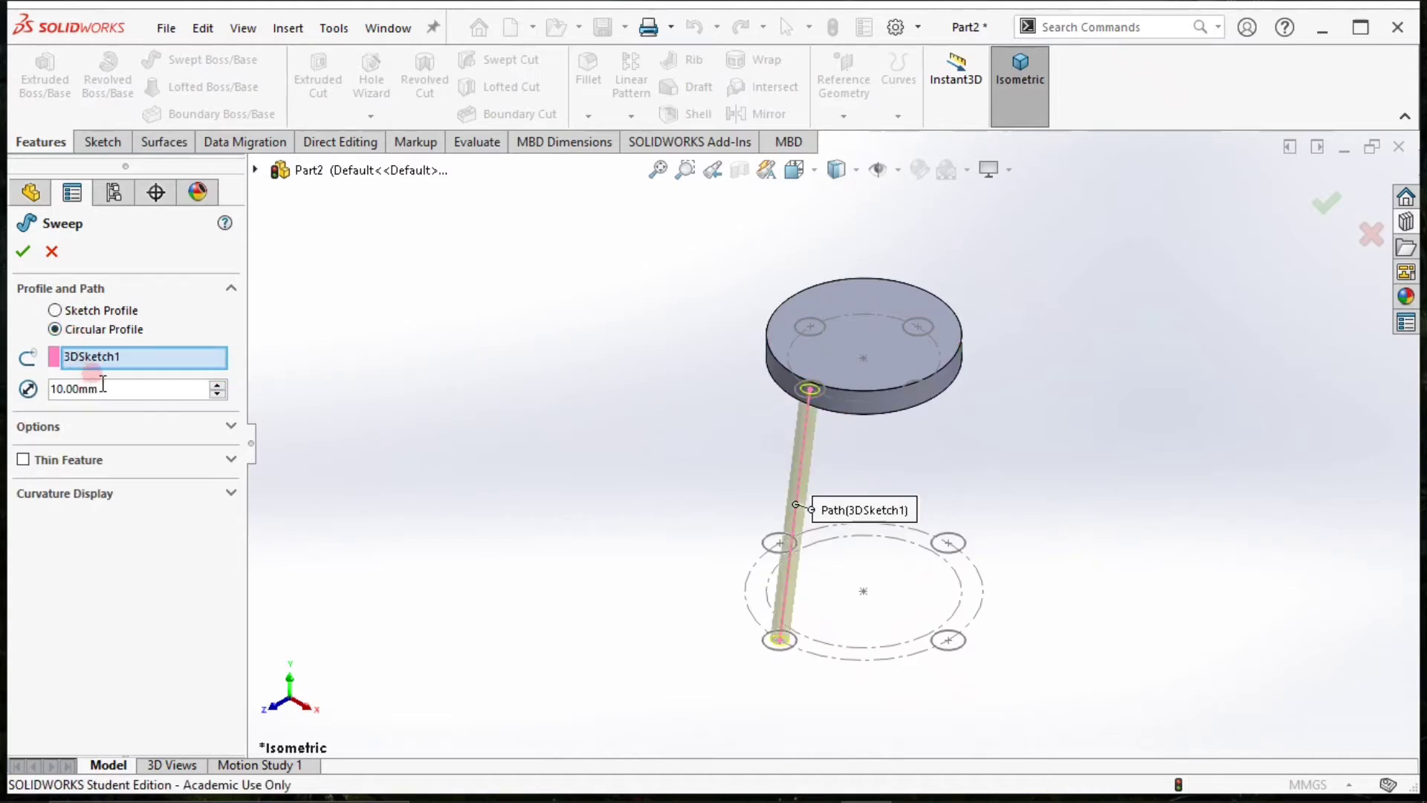
click(217, 384)
click(217, 384)
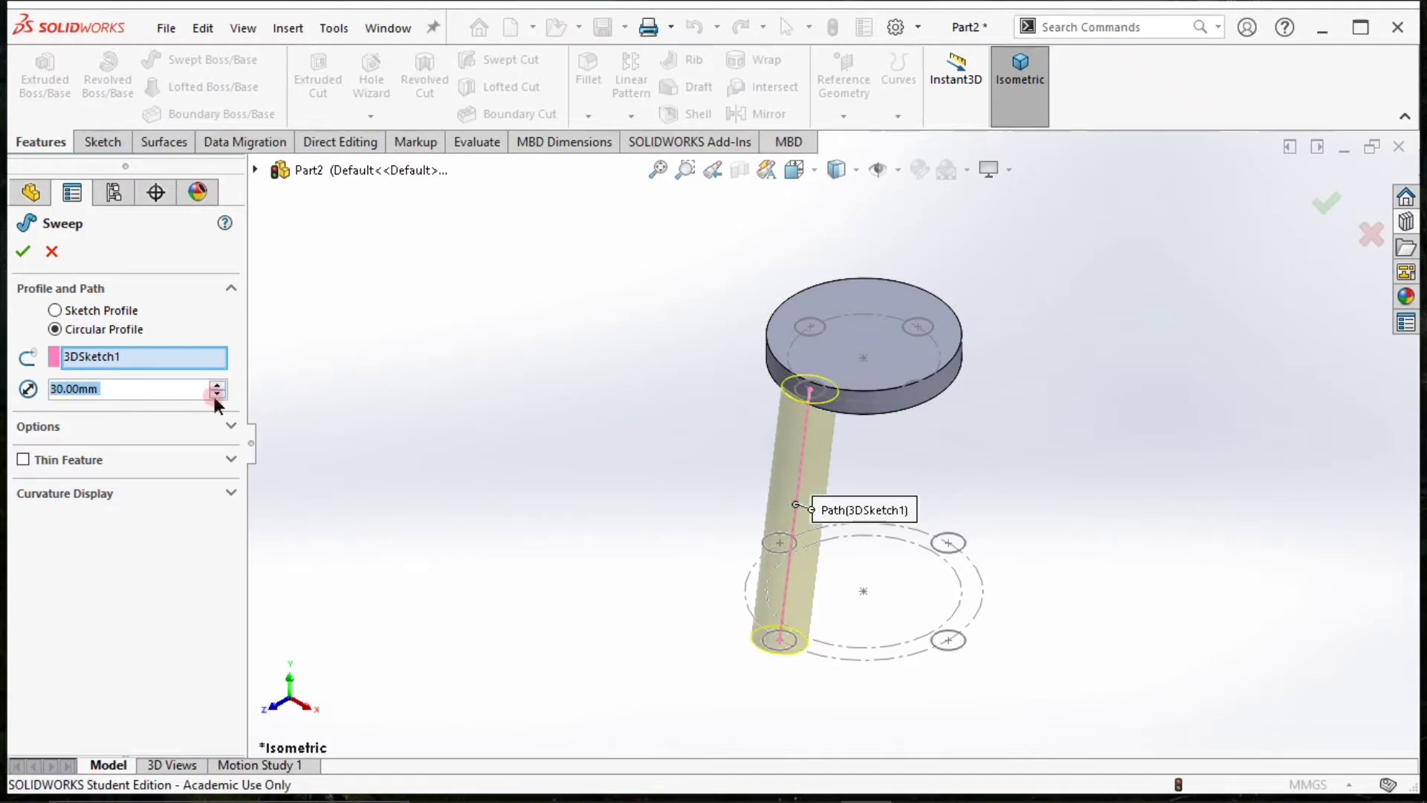
click(215, 395)
click(216, 394)
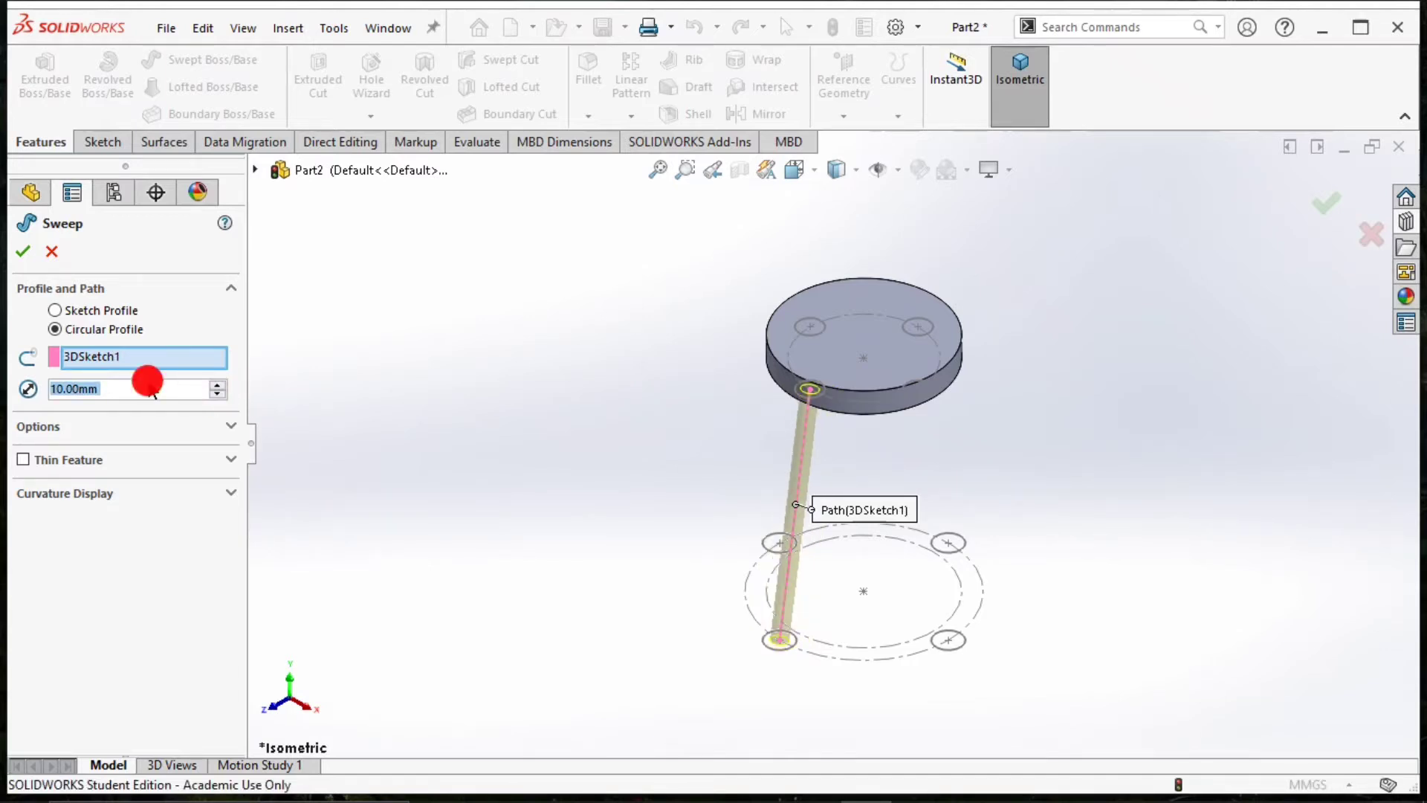
text(15)
key(Return)
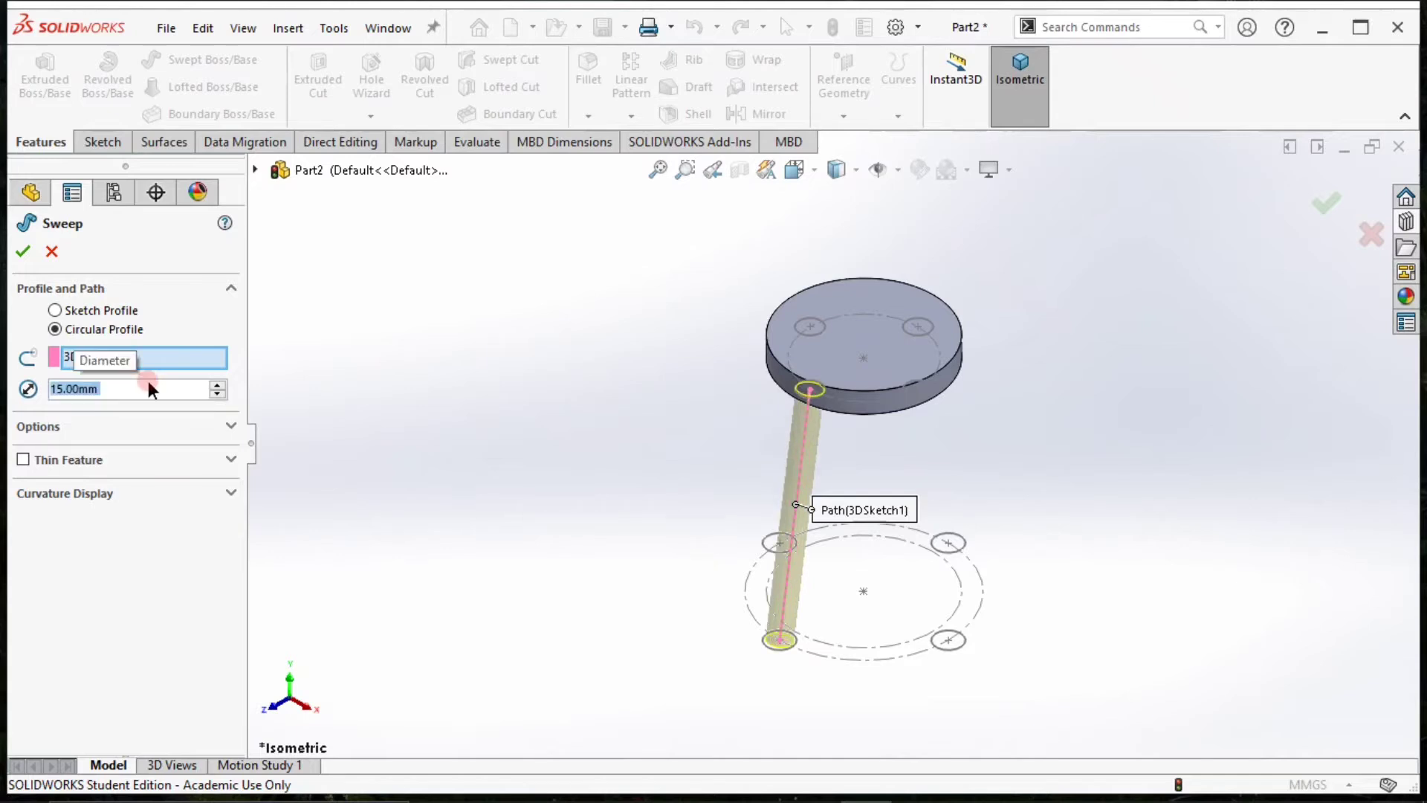
click(22, 252)
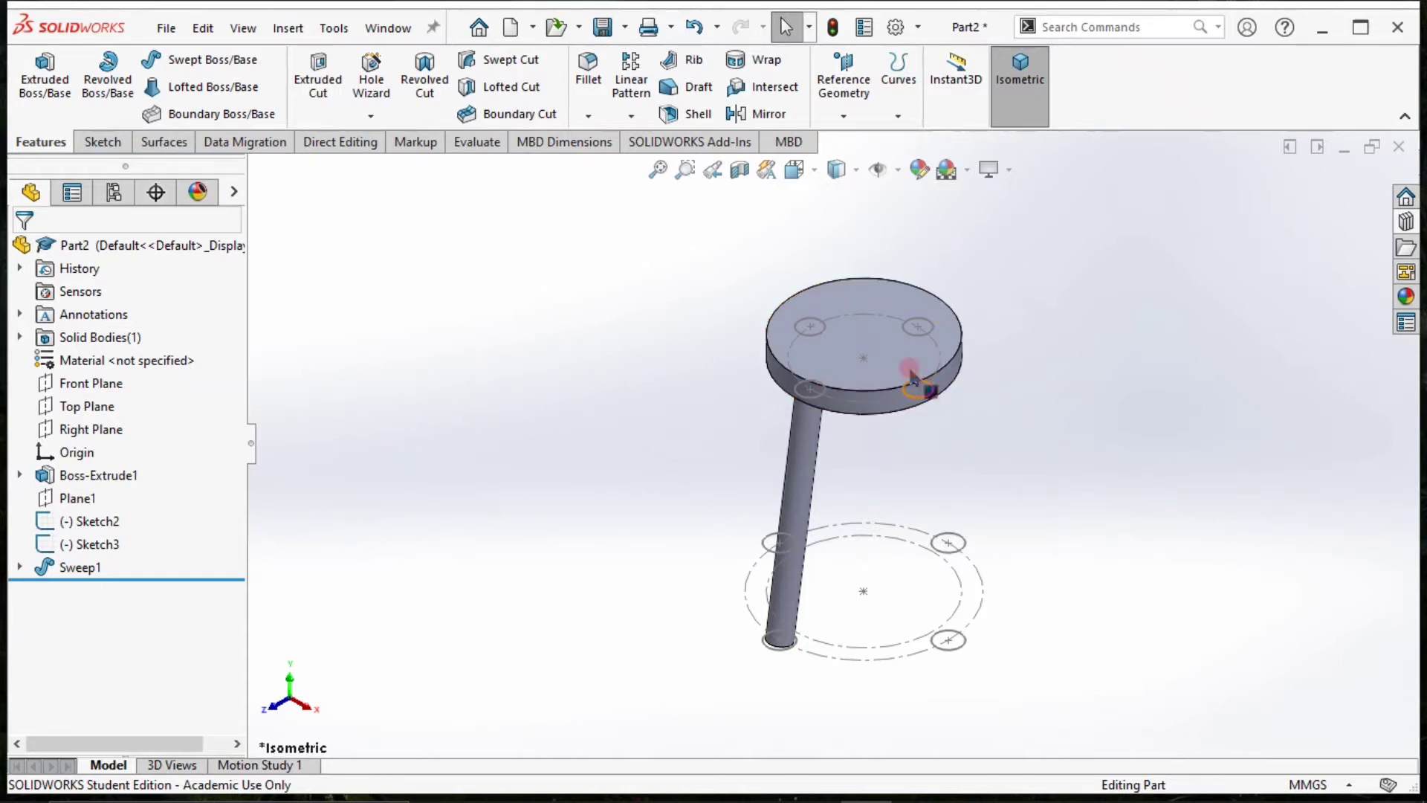
Start a new 3D sketch and draw a line from the front-right circle's centre under the disc to the matching lower circle's centre.
click(102, 141)
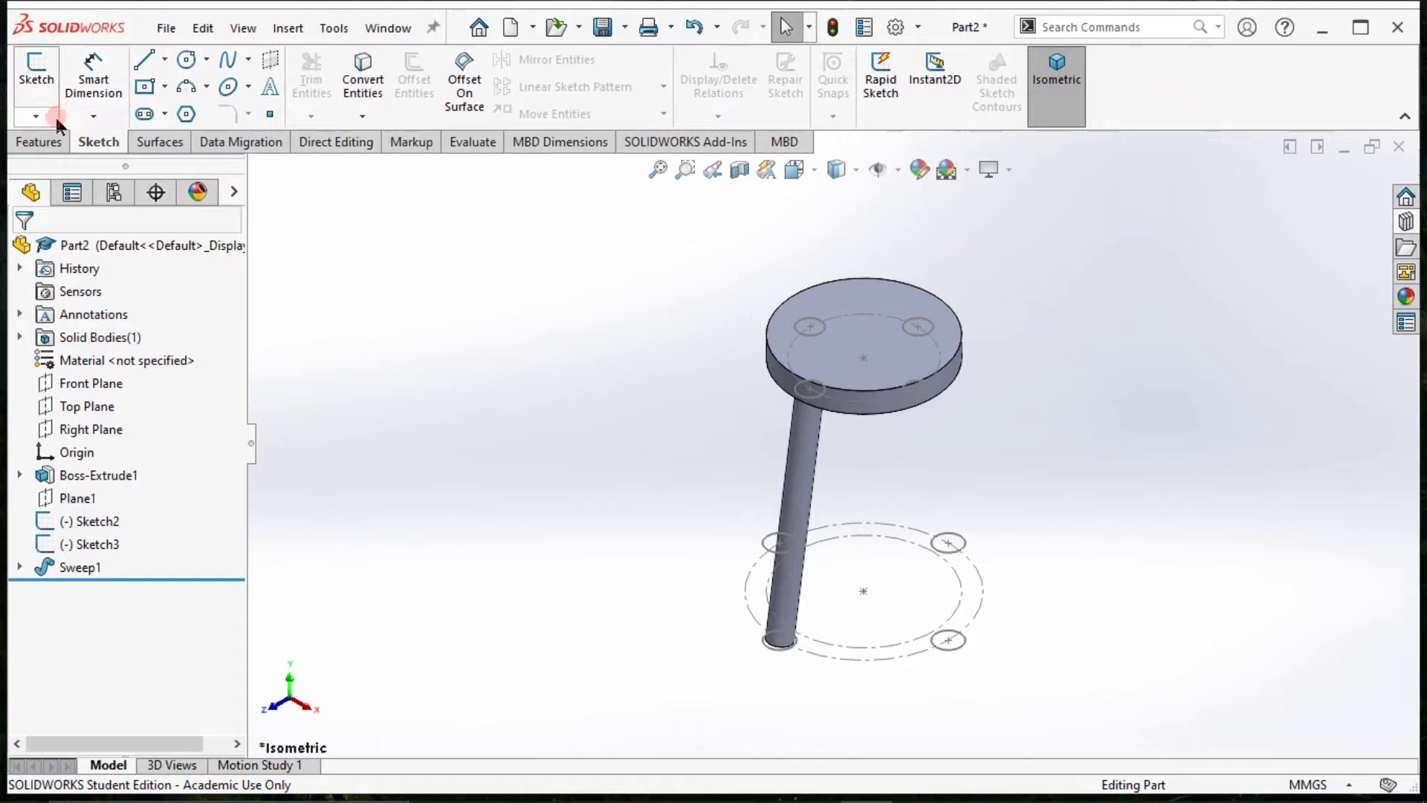
click(36, 115)
click(99, 165)
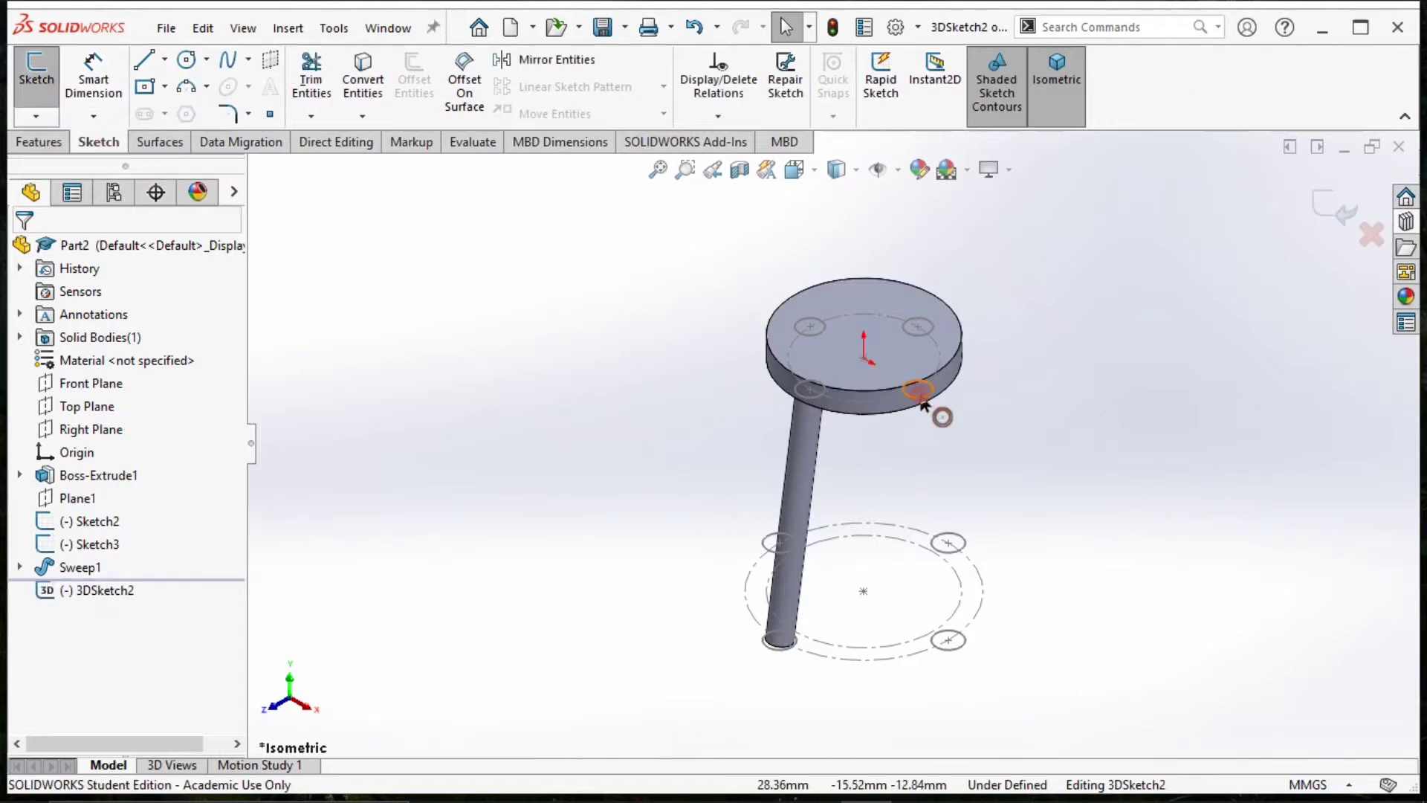
click(143, 60)
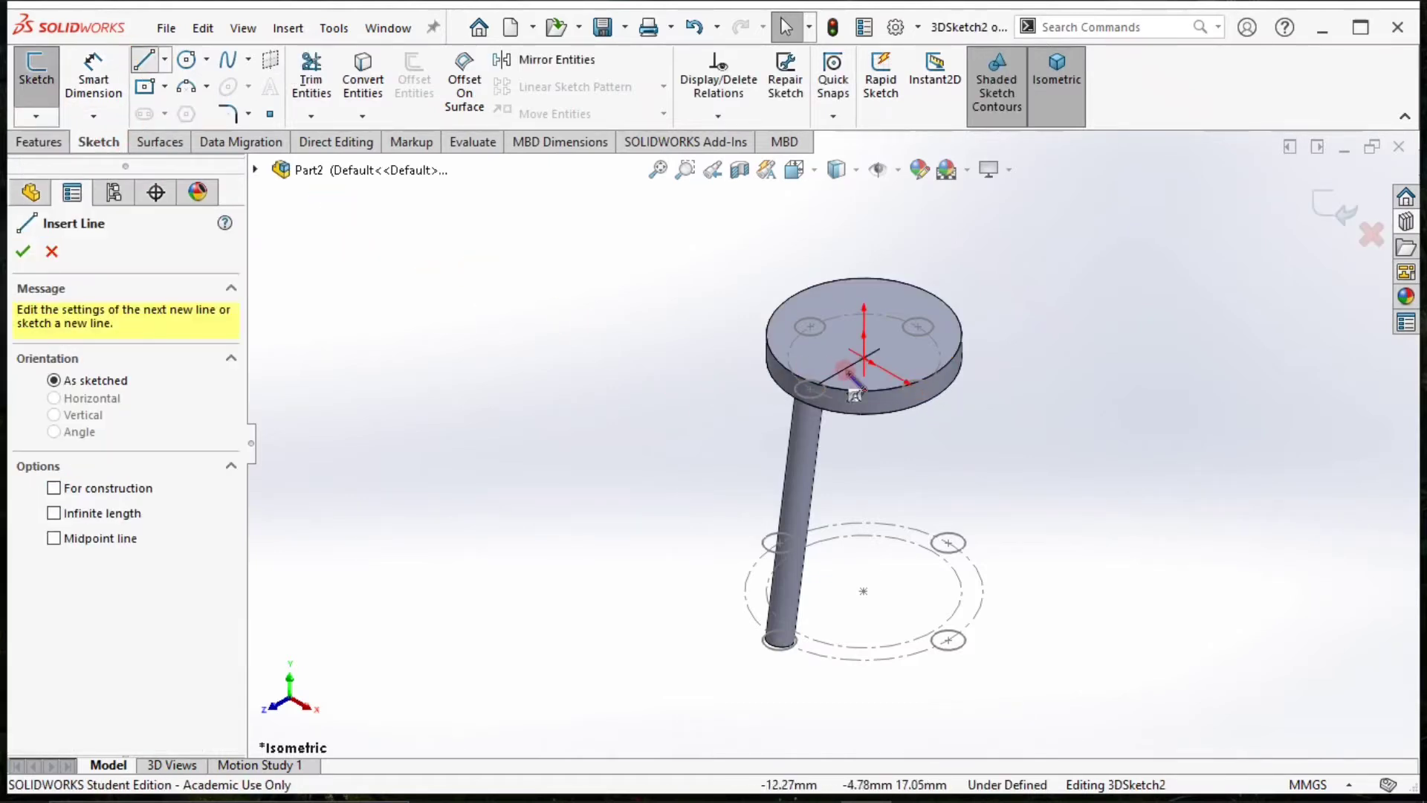
click(919, 388)
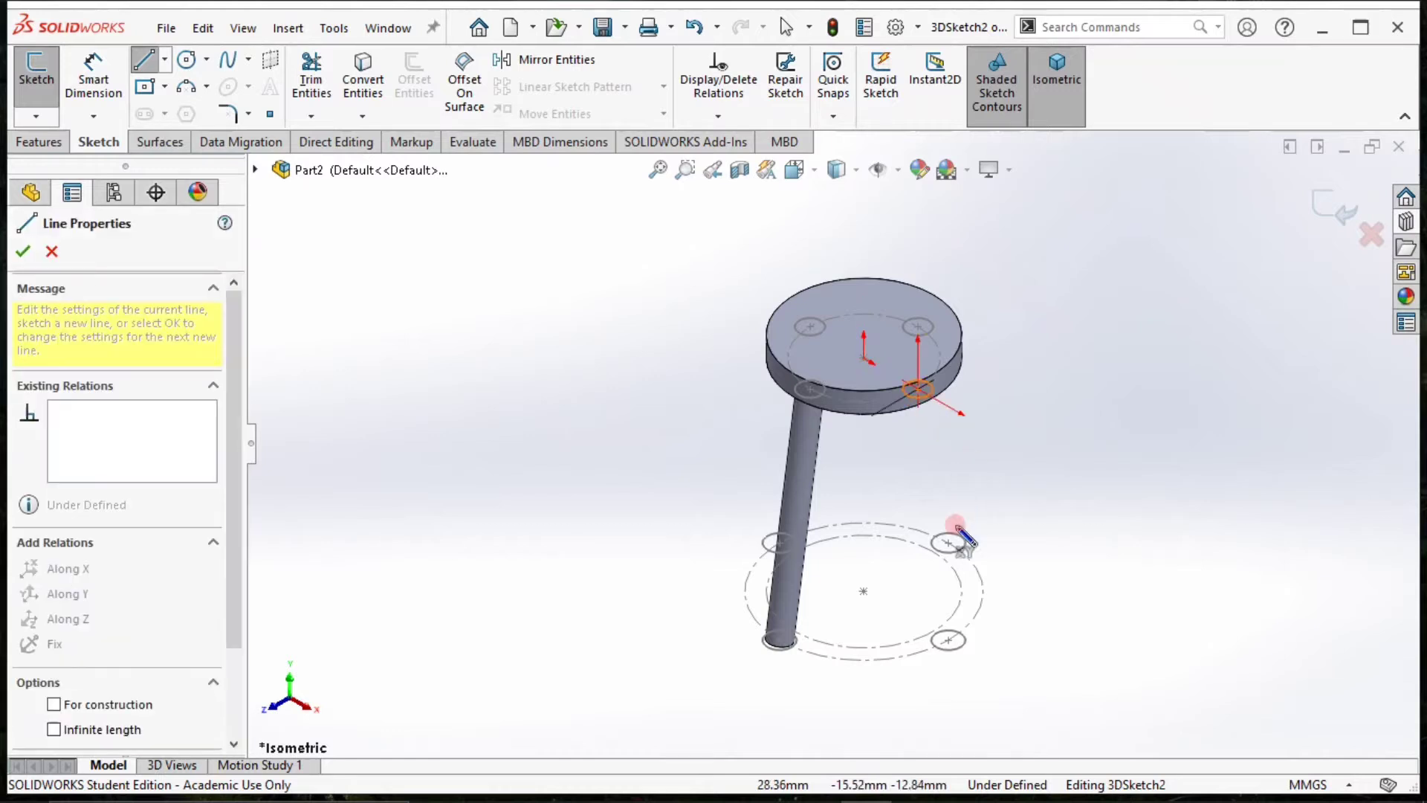
click(948, 639)
key(Escape)
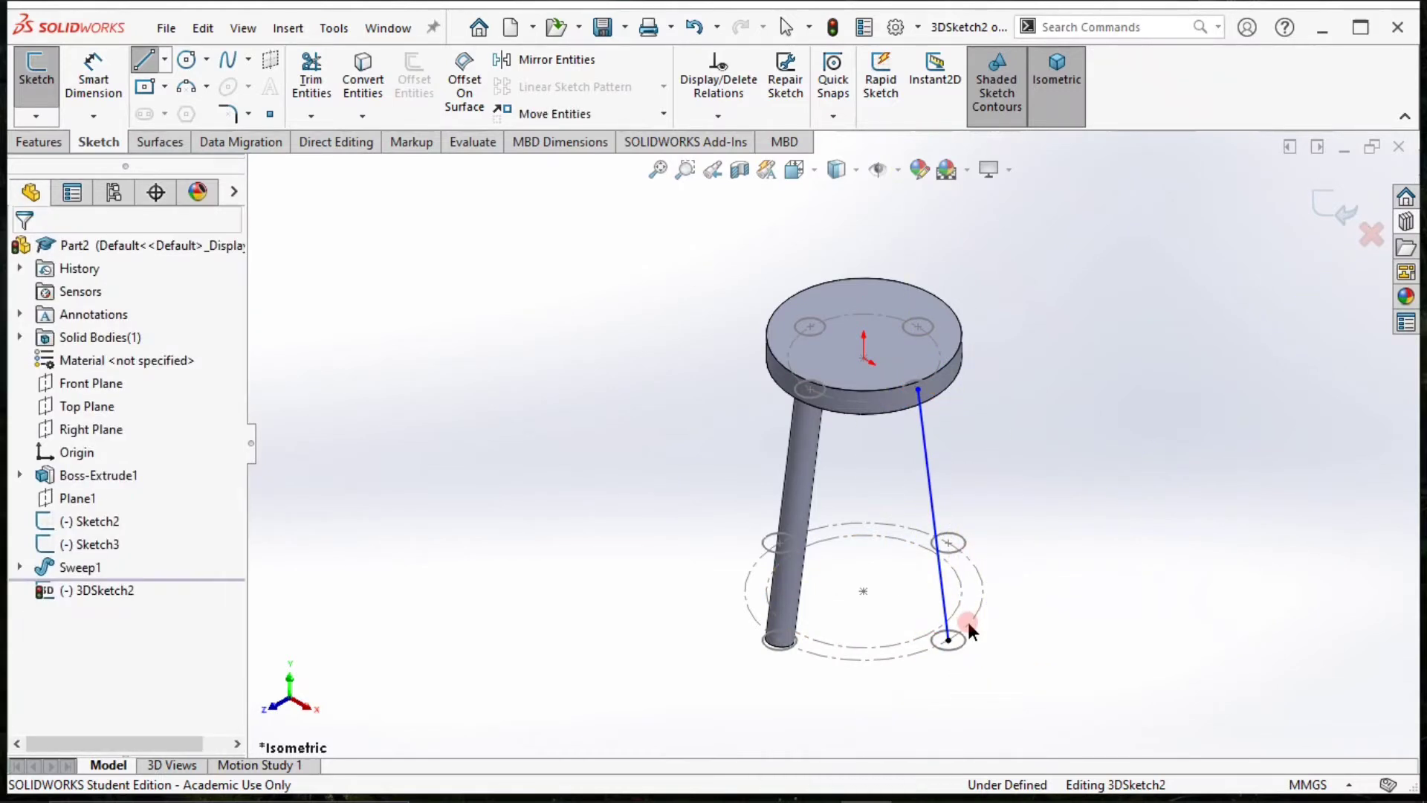
Draw a second line from the rear-right lower circle's centre up to the matching circle's centre under the disc.
key(s)
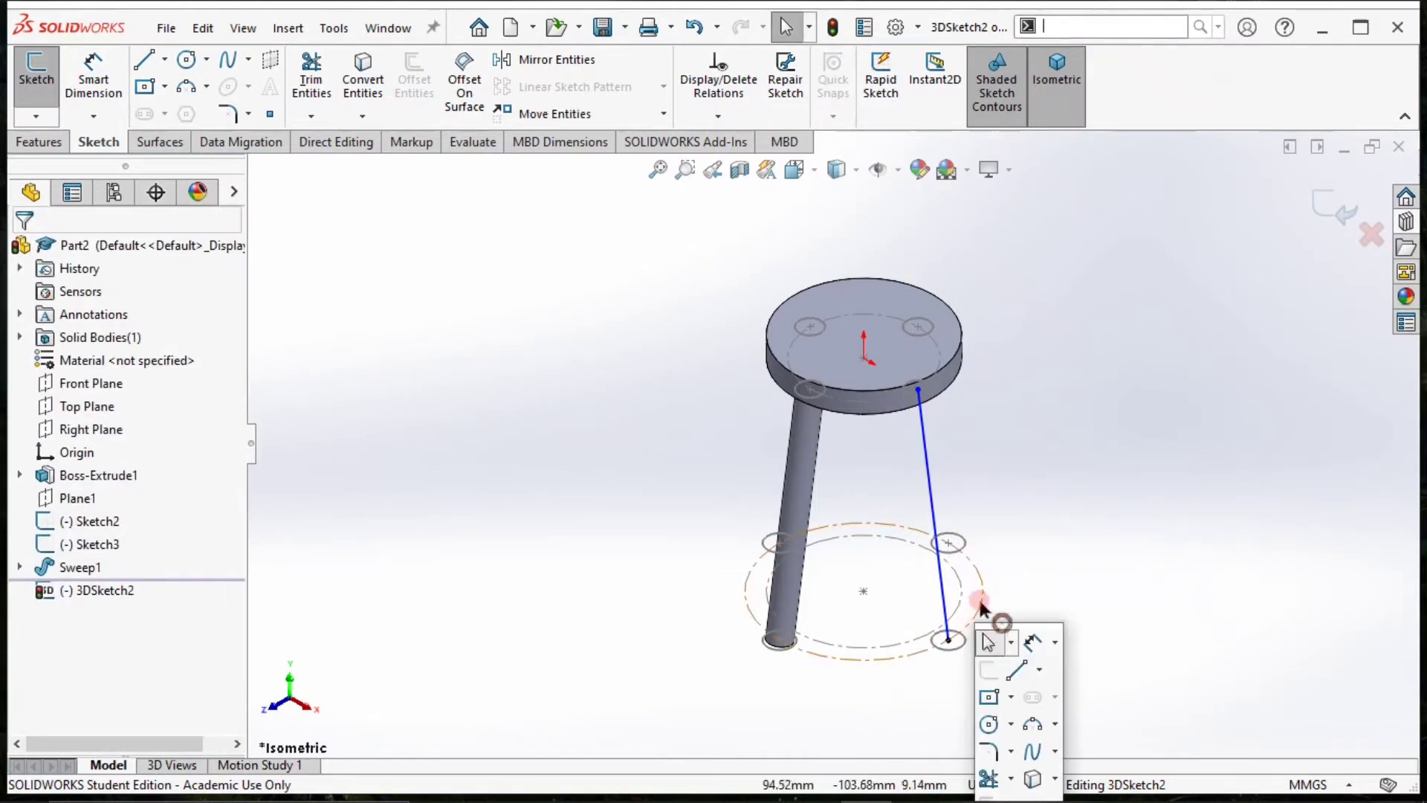
click(1016, 668)
click(948, 543)
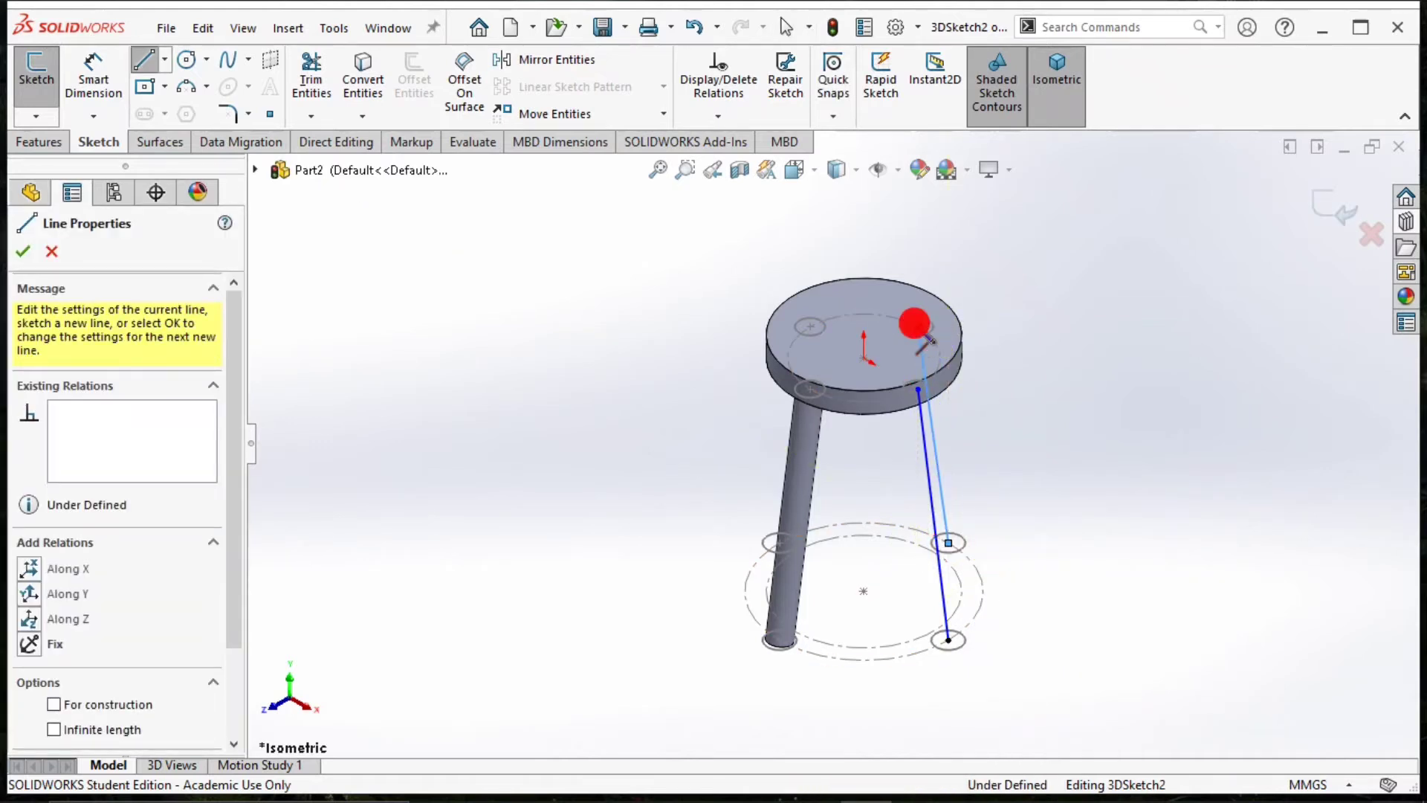
click(918, 328)
key(Escape)
Draw a third line from the rear-left circle's centre under the disc down to the matching lower circle's centre.
key(s)
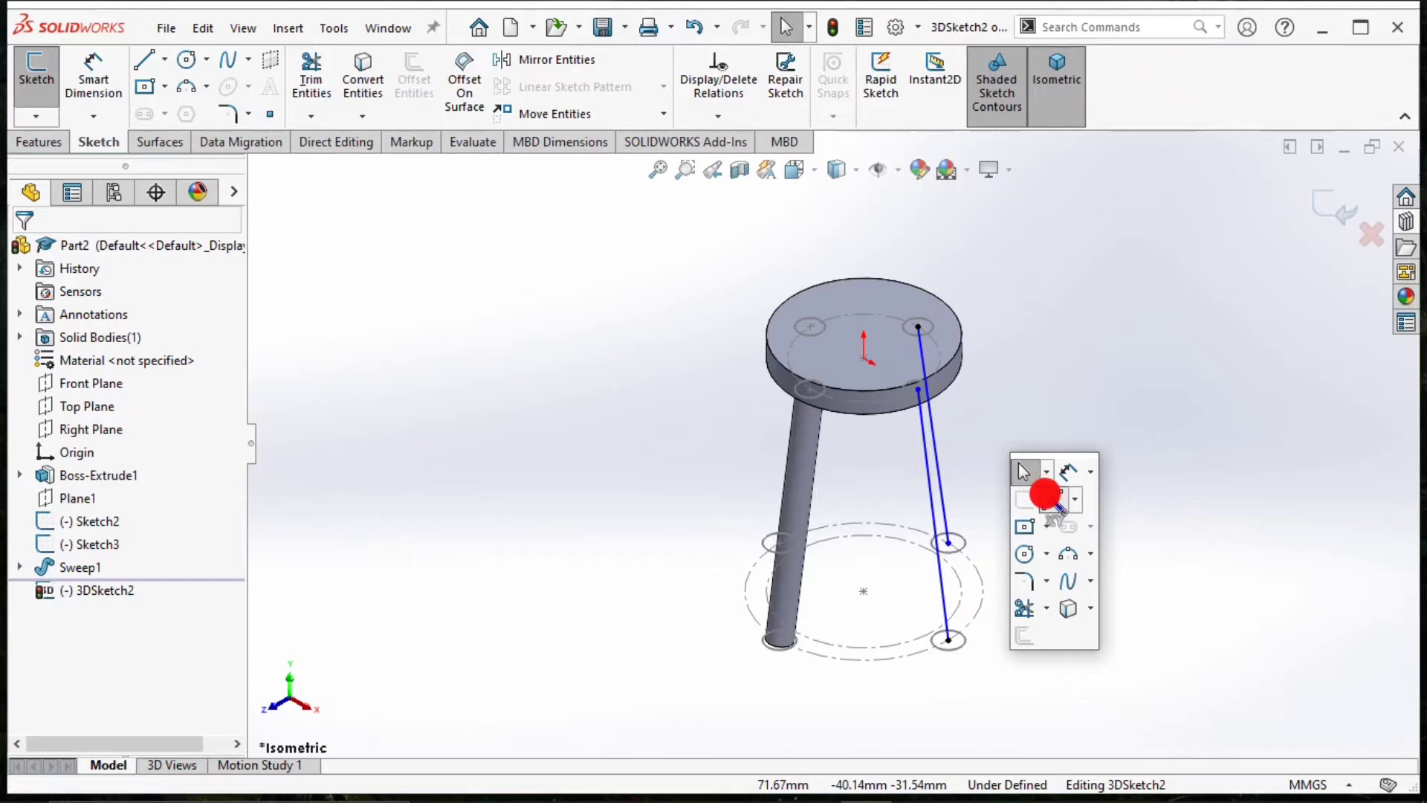
click(1057, 505)
click(810, 327)
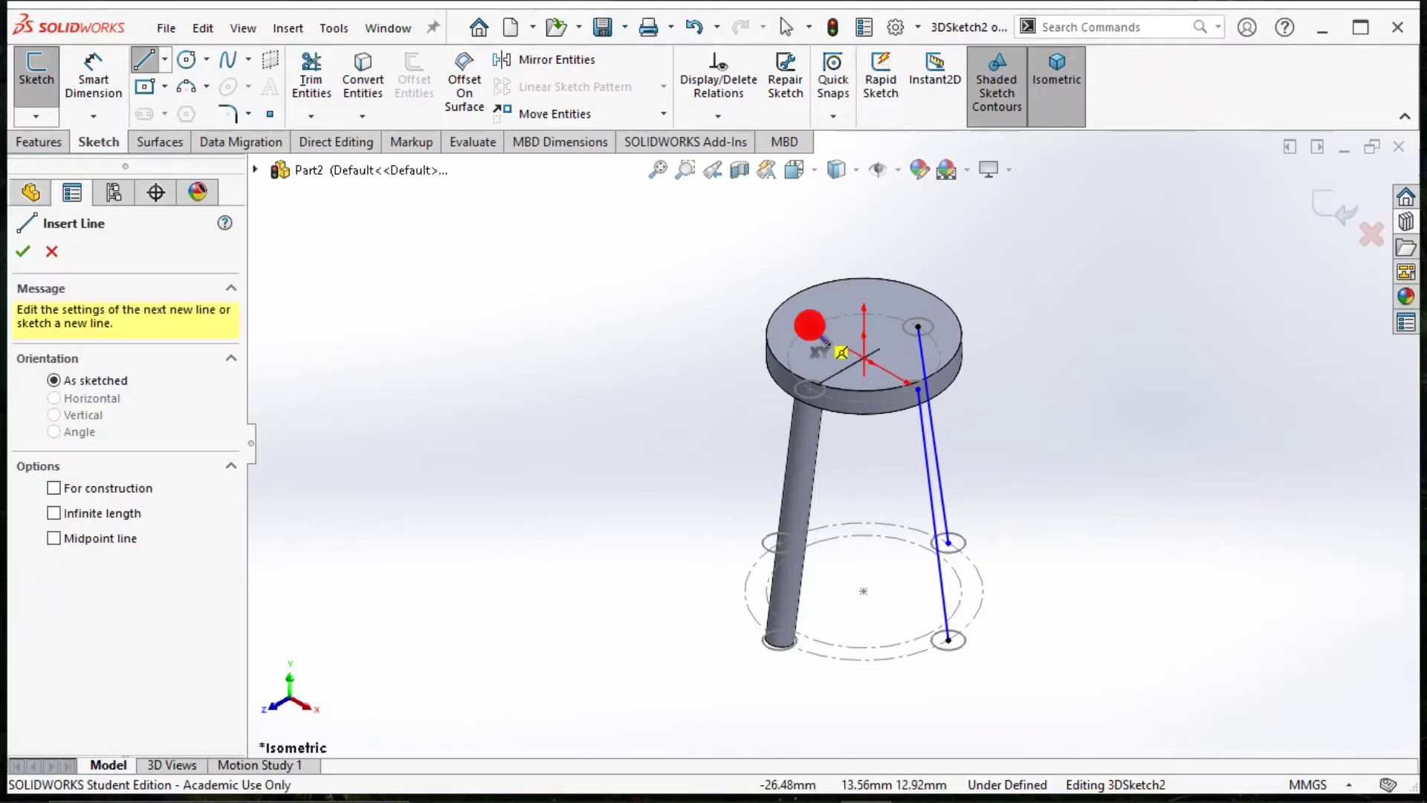
click(775, 543)
key(Escape)
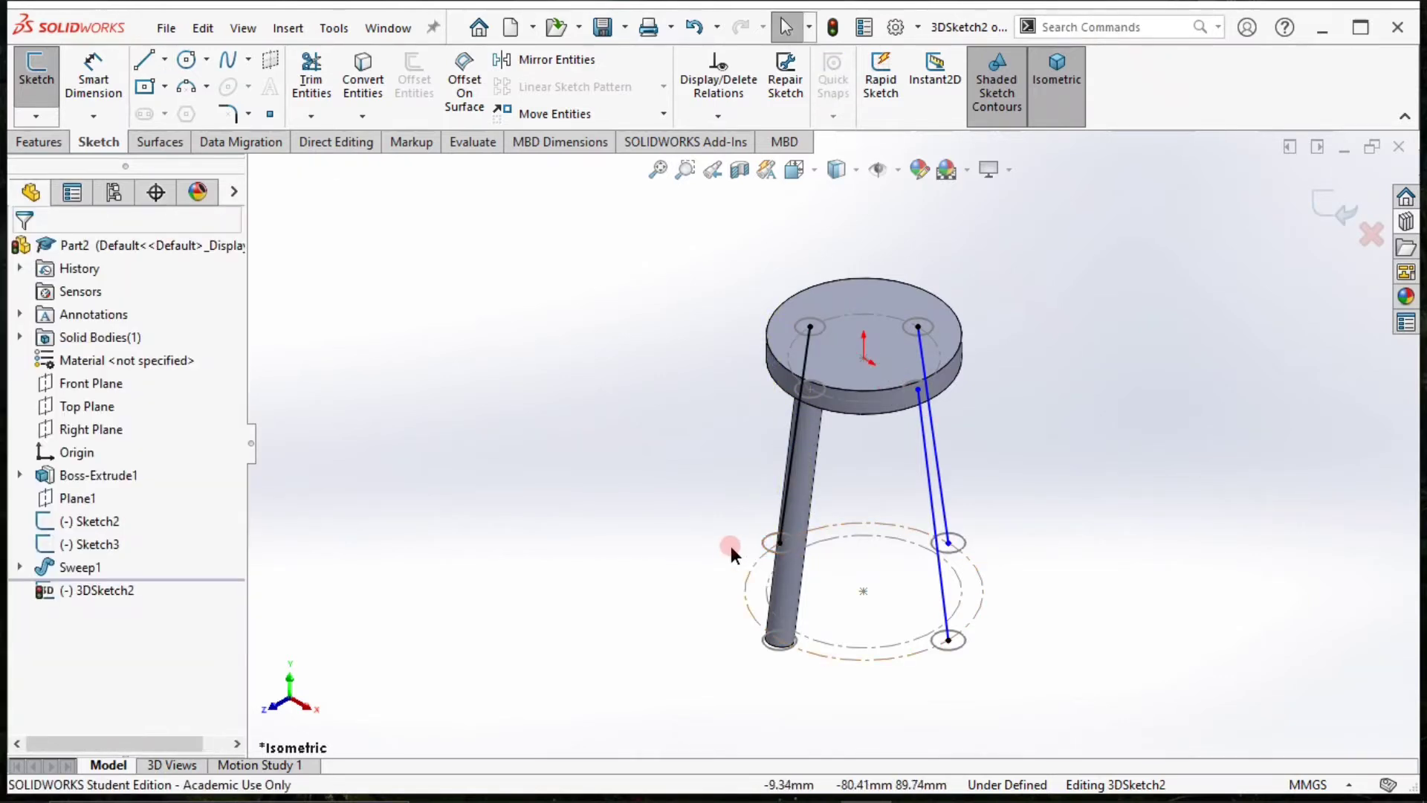
Start another Swept Boss/Base, clear the whole 3D sketch from its path and switch it to a circular profile.
scroll(625, 542, up, 5)
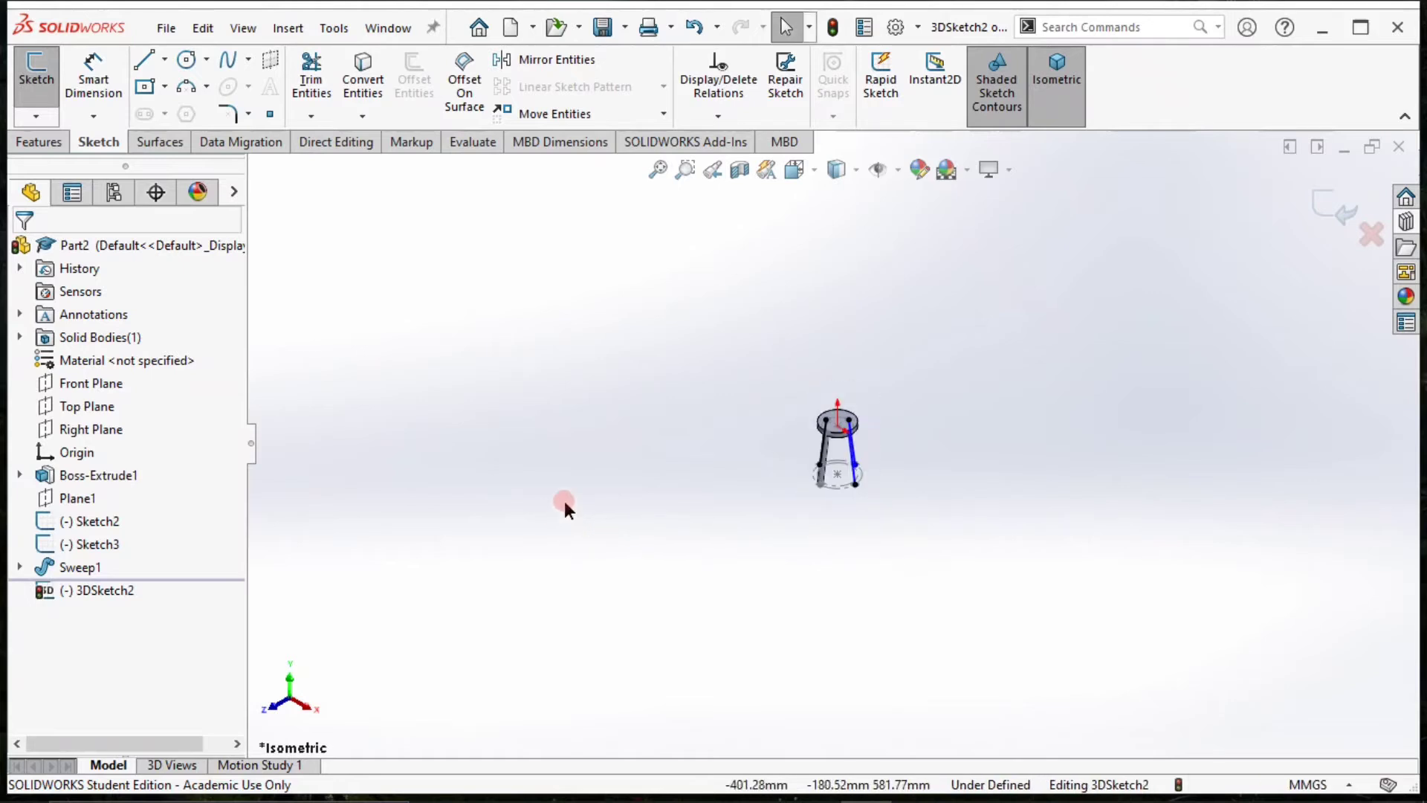
scroll(742, 468, down, 5)
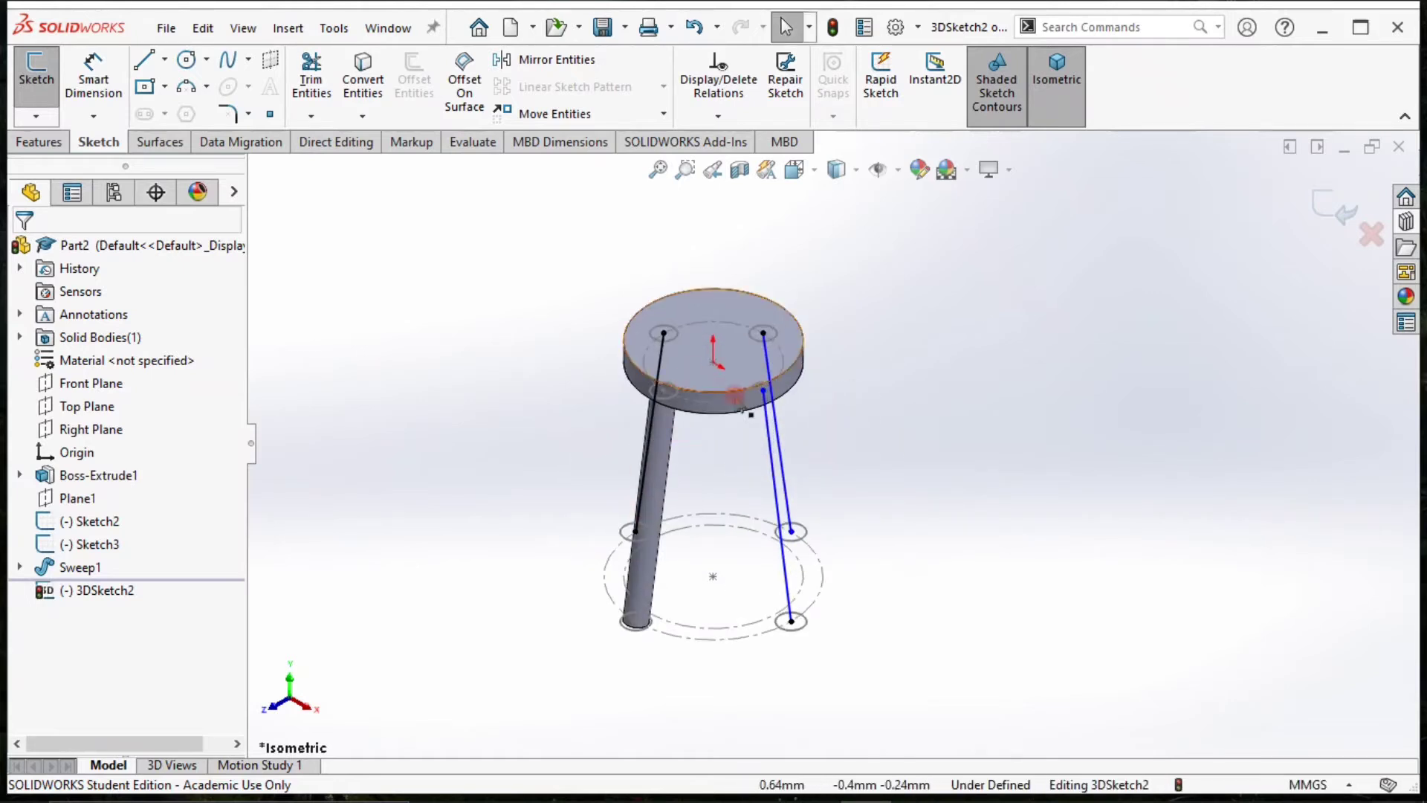
middle_drag(777, 450, 594, 431)
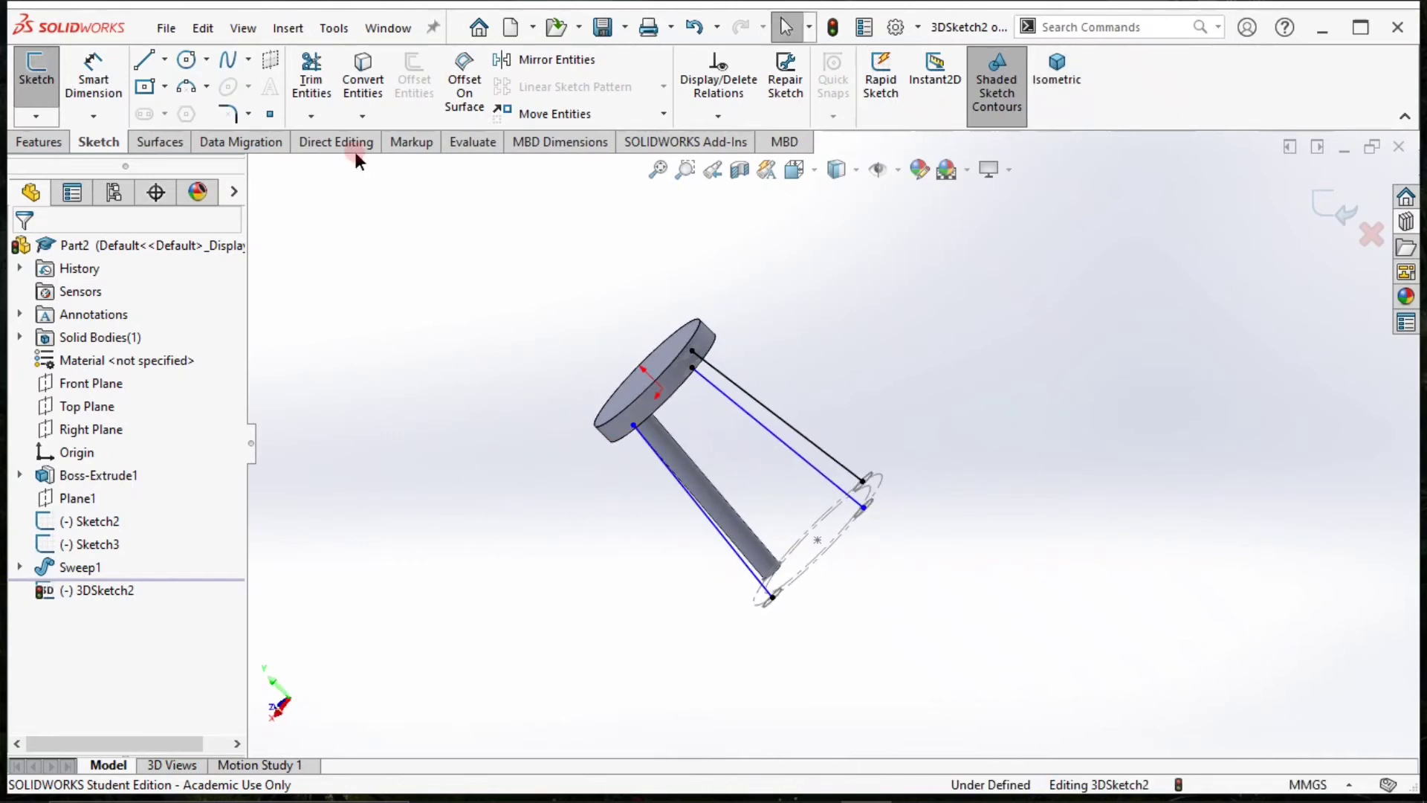
click(42, 141)
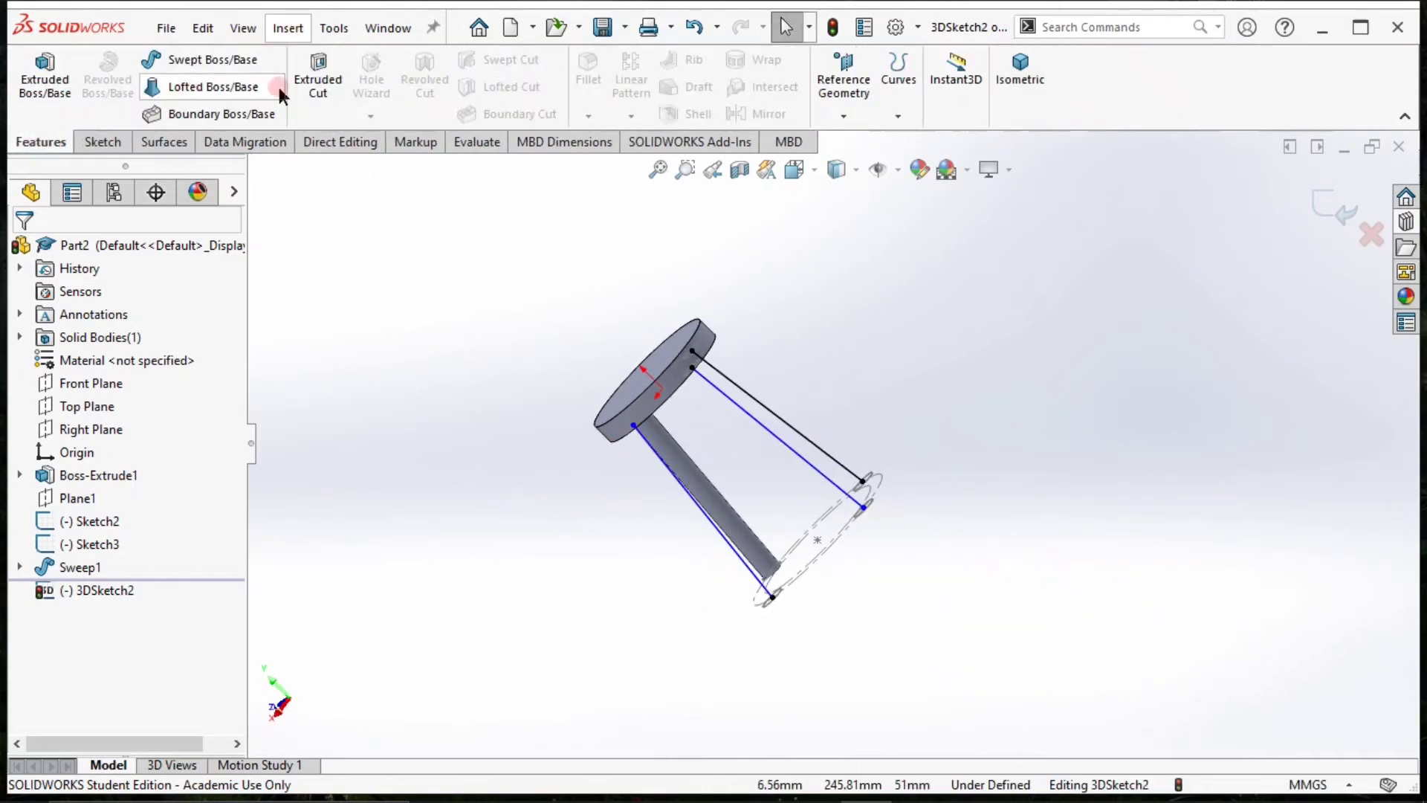
click(206, 59)
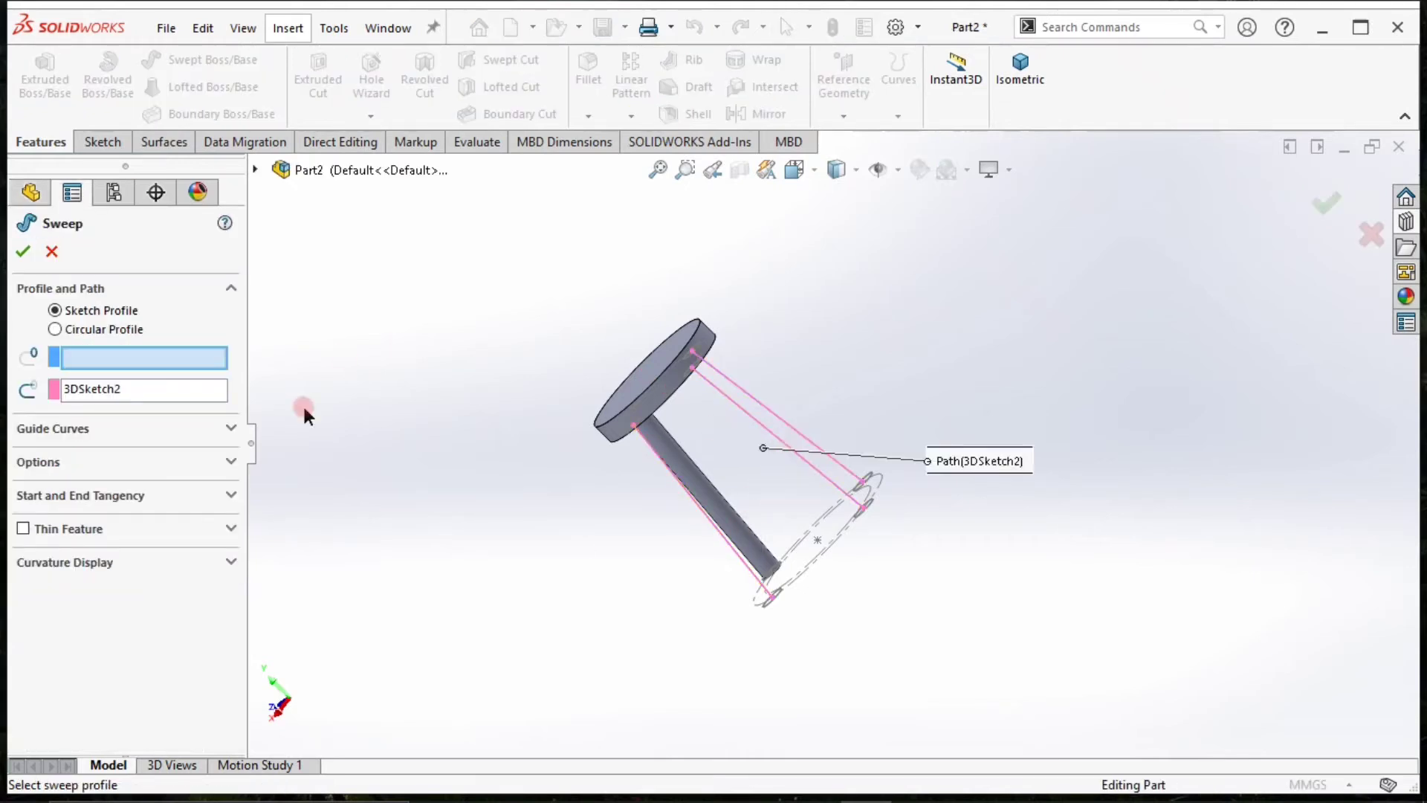
right_click(156, 391)
click(209, 398)
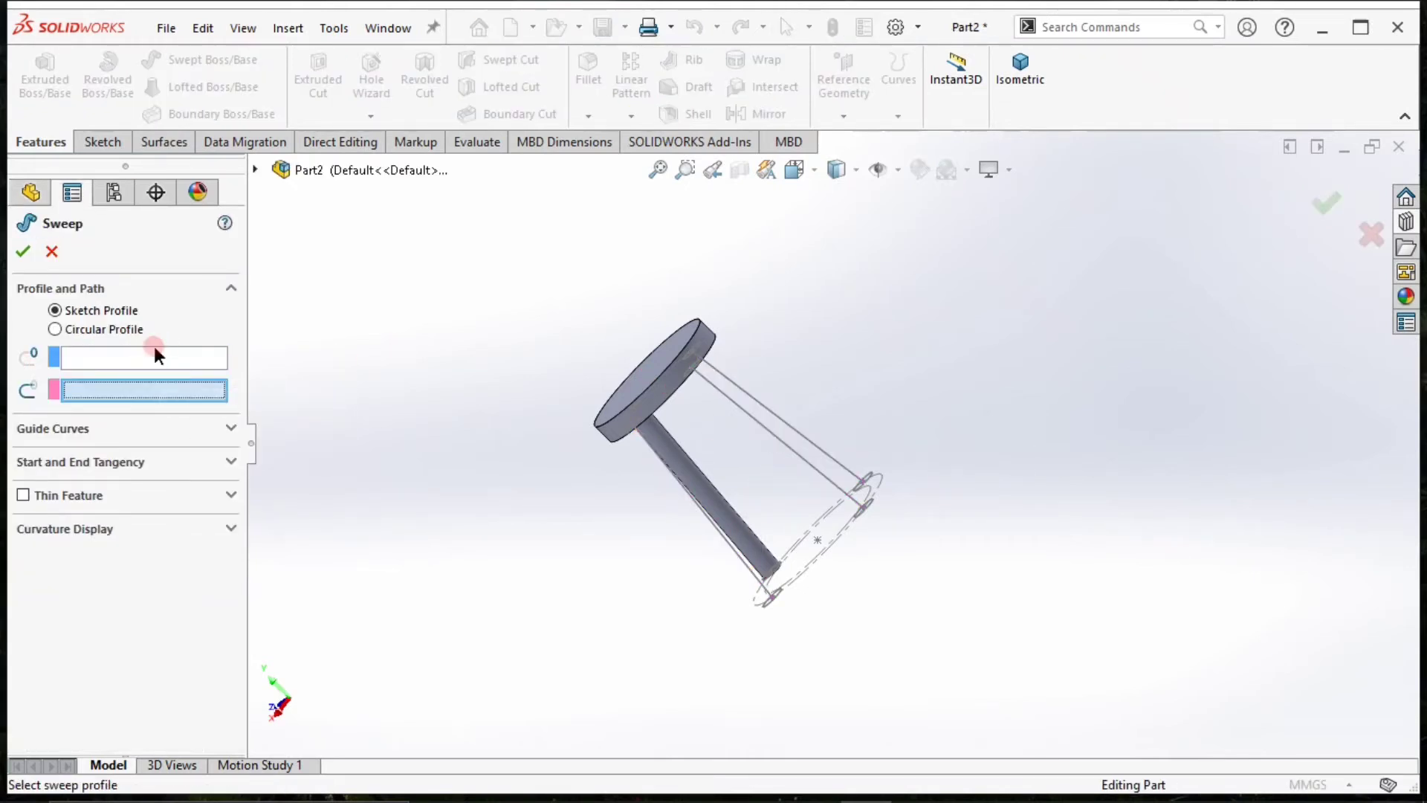
click(55, 329)
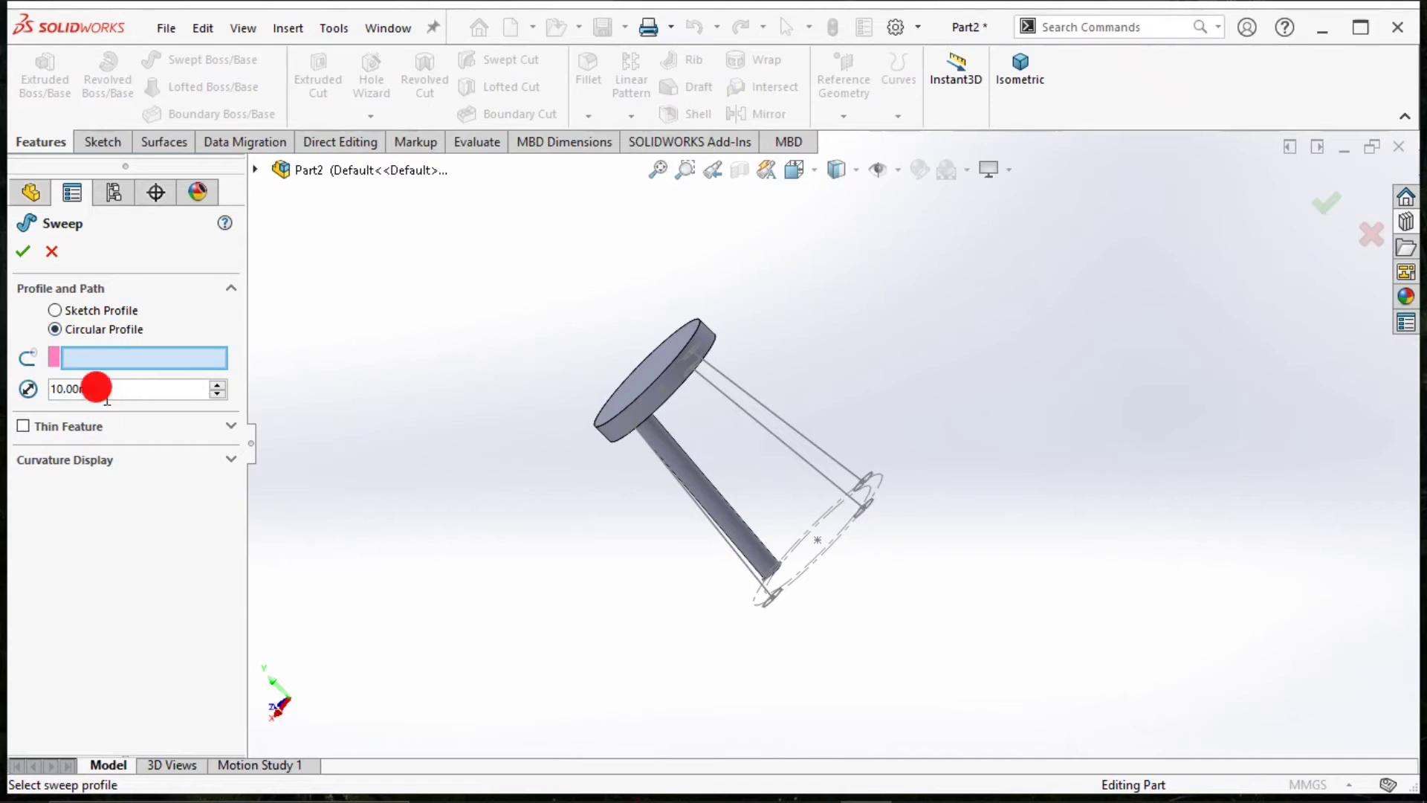
Sweep a 15 mm circular leg along only the 3D sketch line beside the first leg.
double_click(100, 385)
text(16)
key(Return)
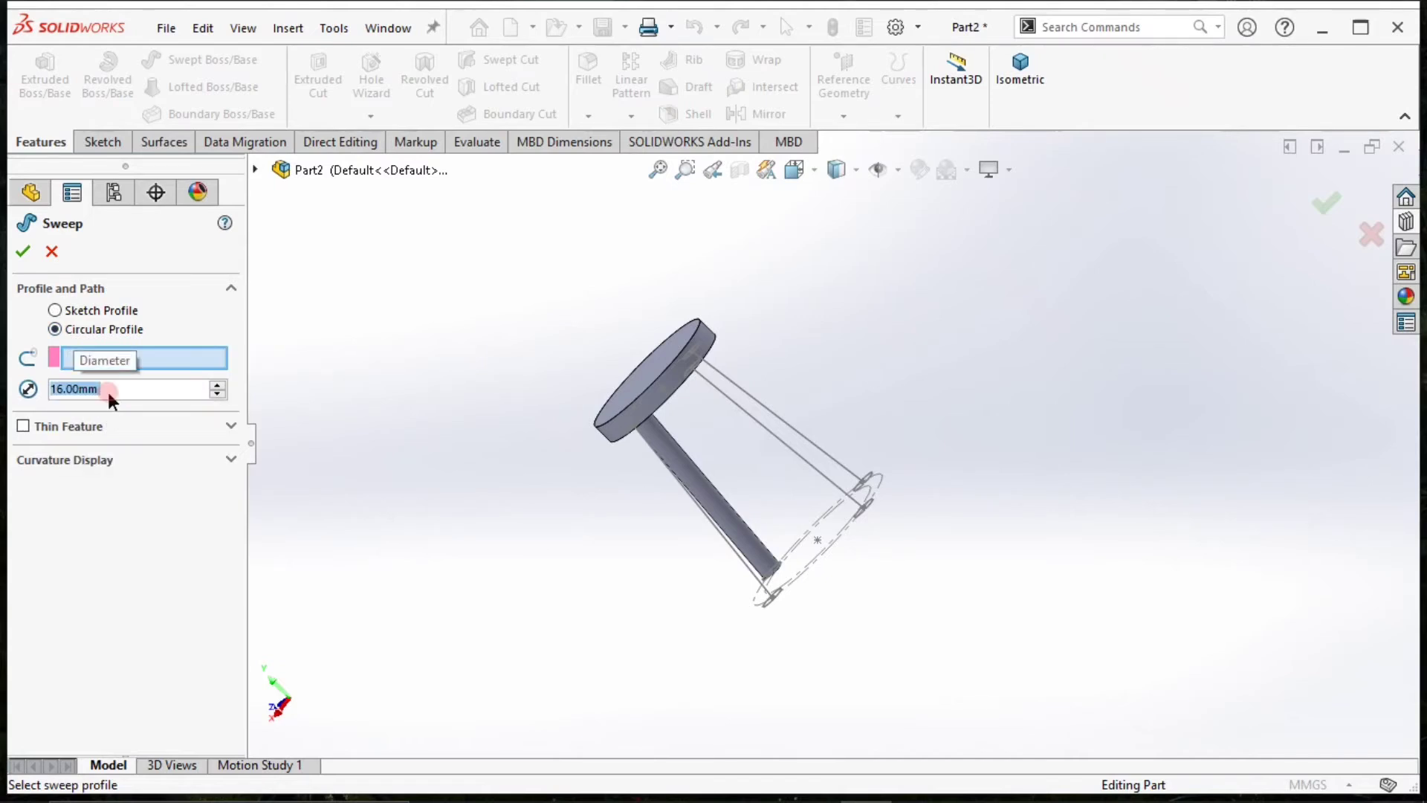
text(15)
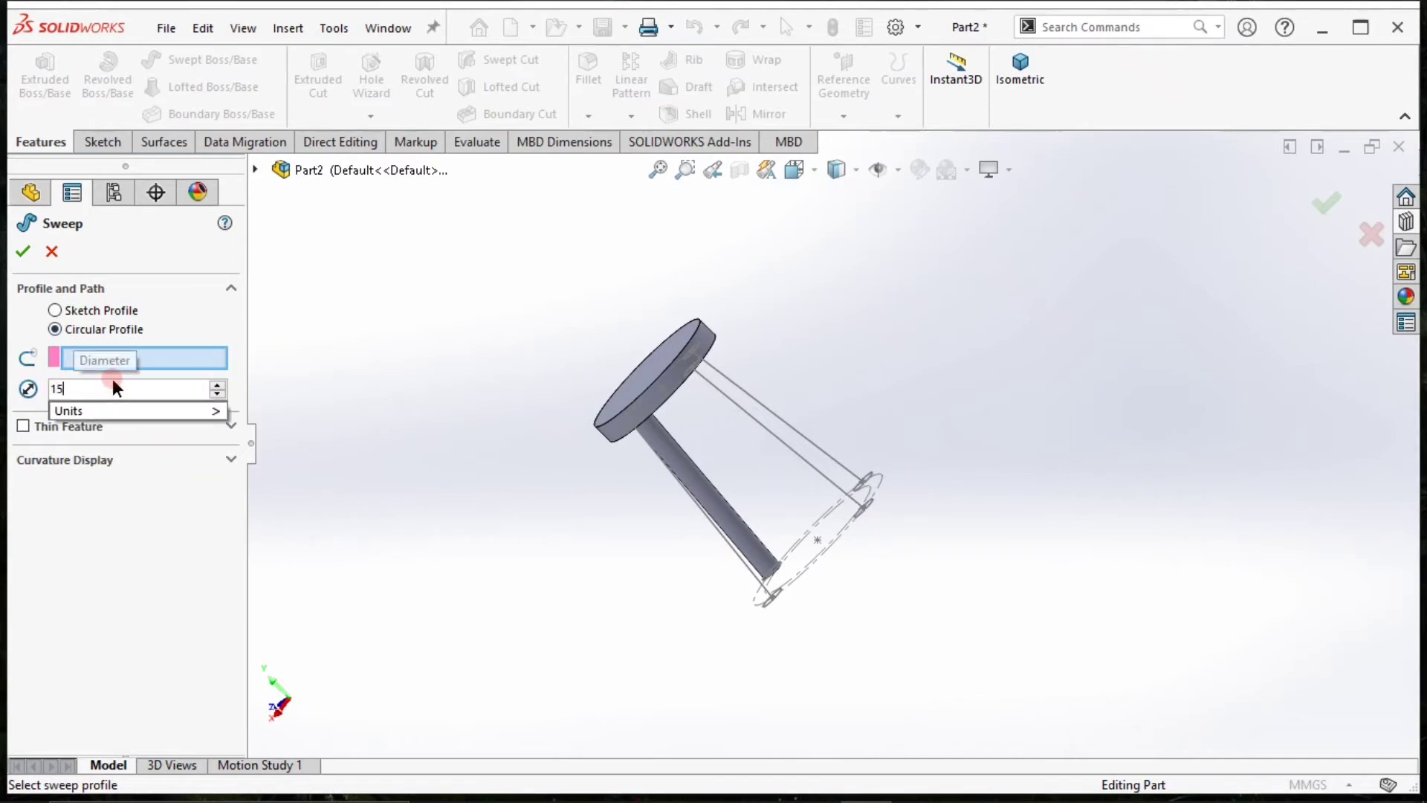
key(Return)
click(757, 576)
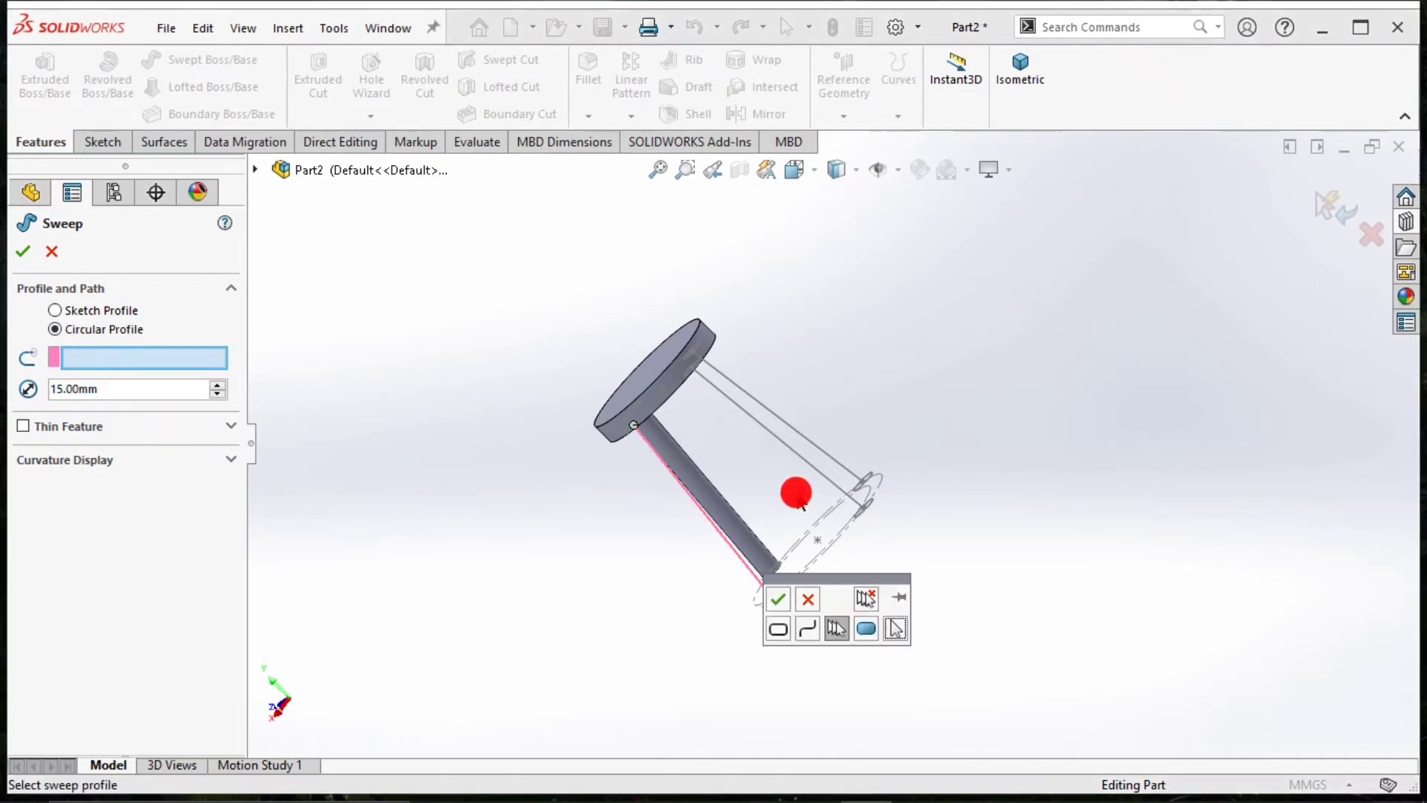
click(778, 598)
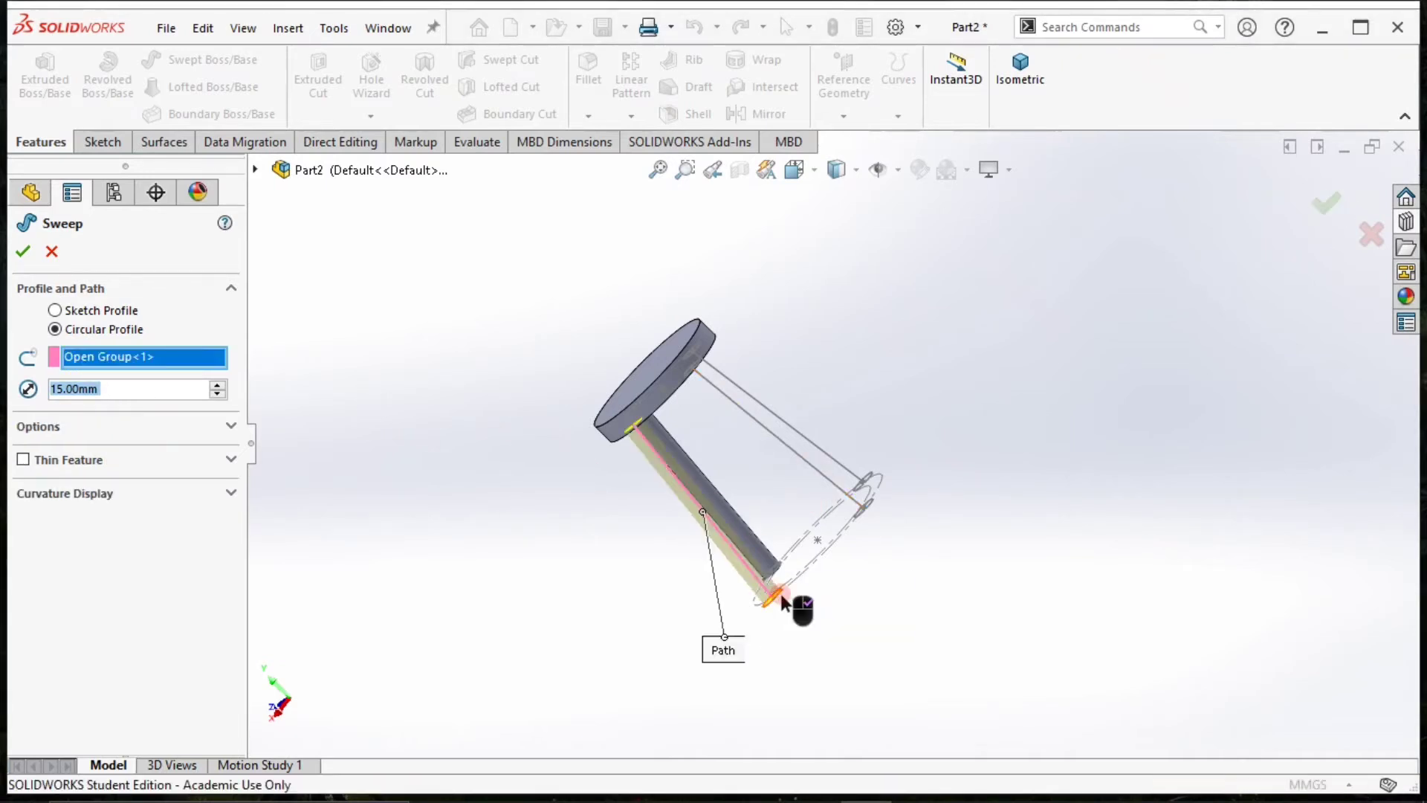
click(807, 464)
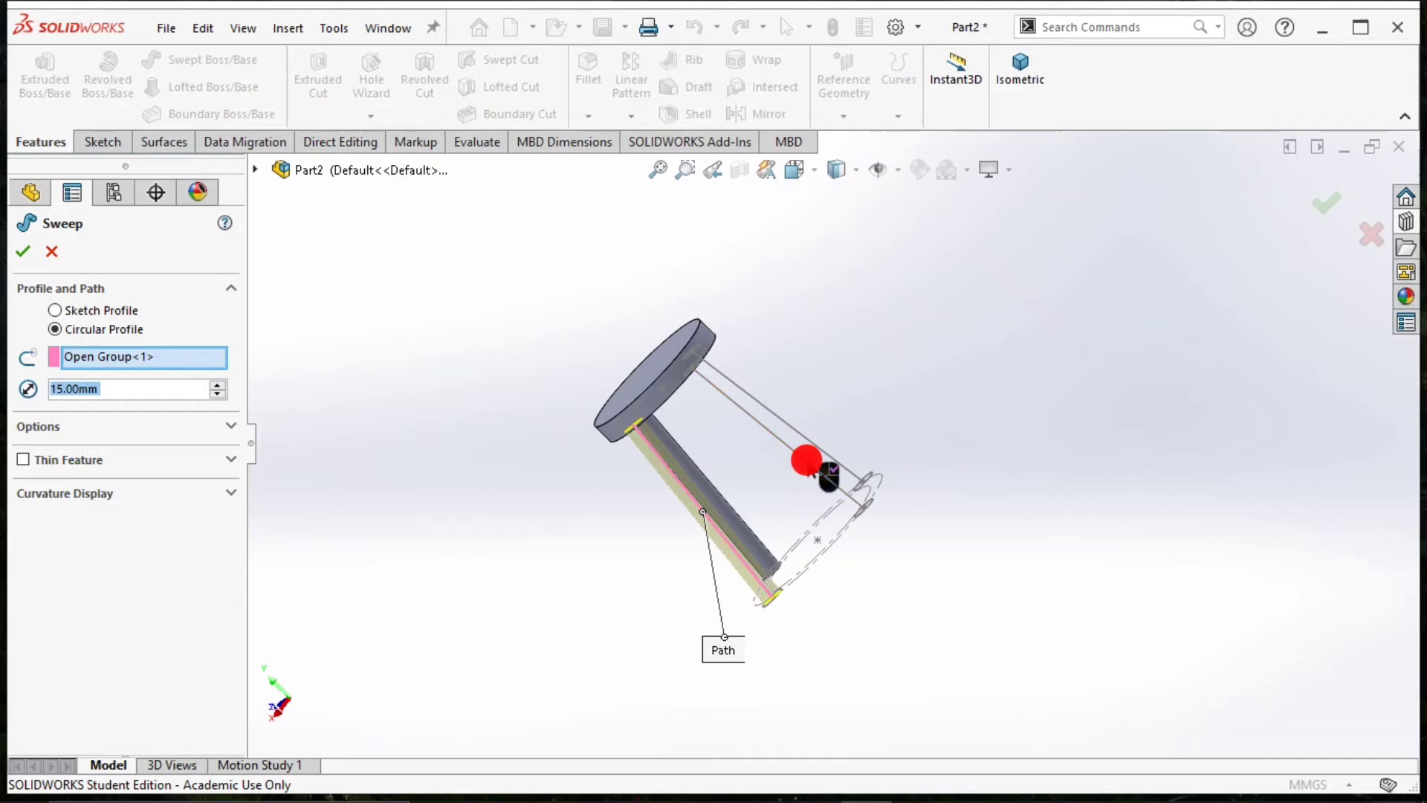
click(28, 251)
Start another Swept Boss/Base with a 15 mm diameter circular profile.
click(192, 60)
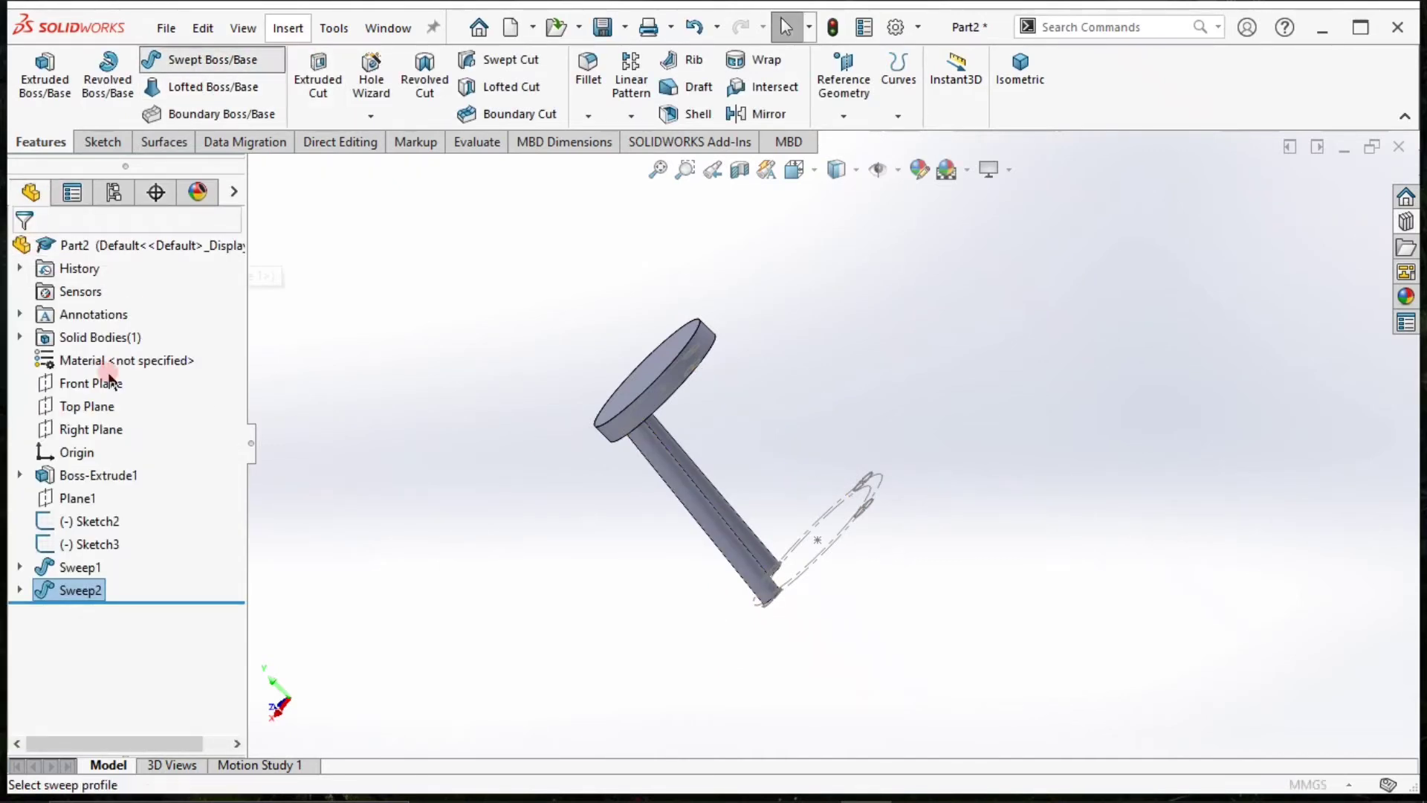
click(88, 329)
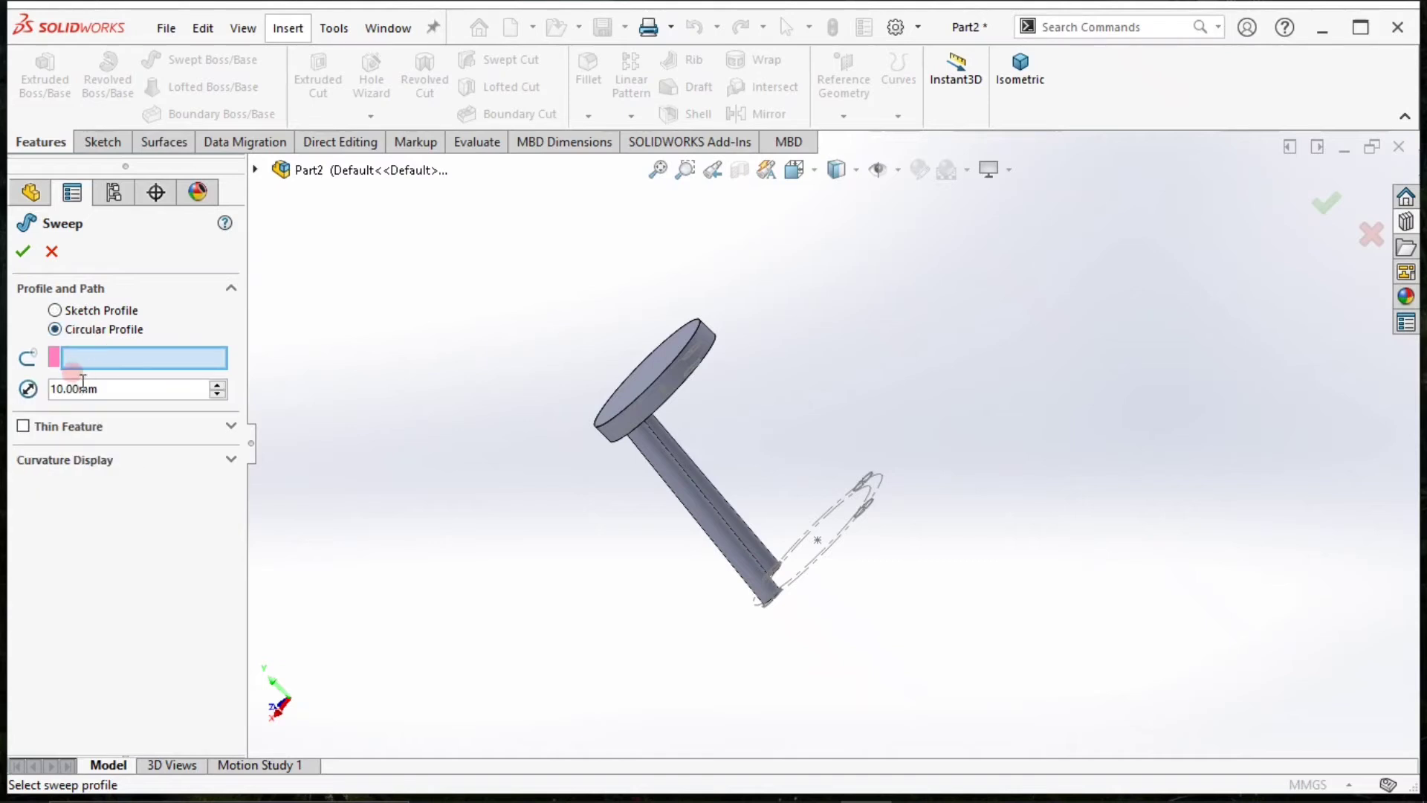
double_click(129, 391)
text(15)
key(Return)
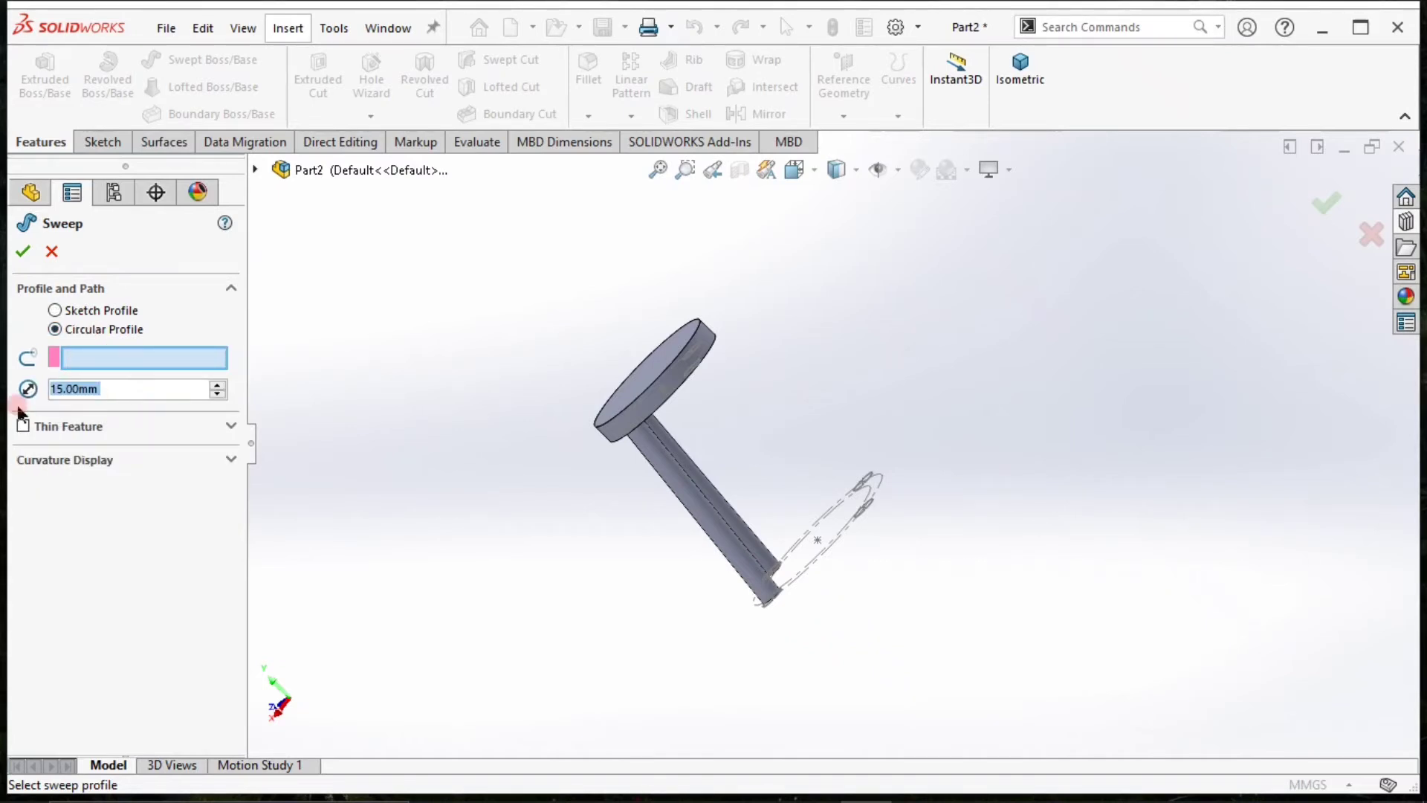
Show the 3D sketch absorbed by the second leg's sweep so its remaining leg lines can be selected.
click(132, 357)
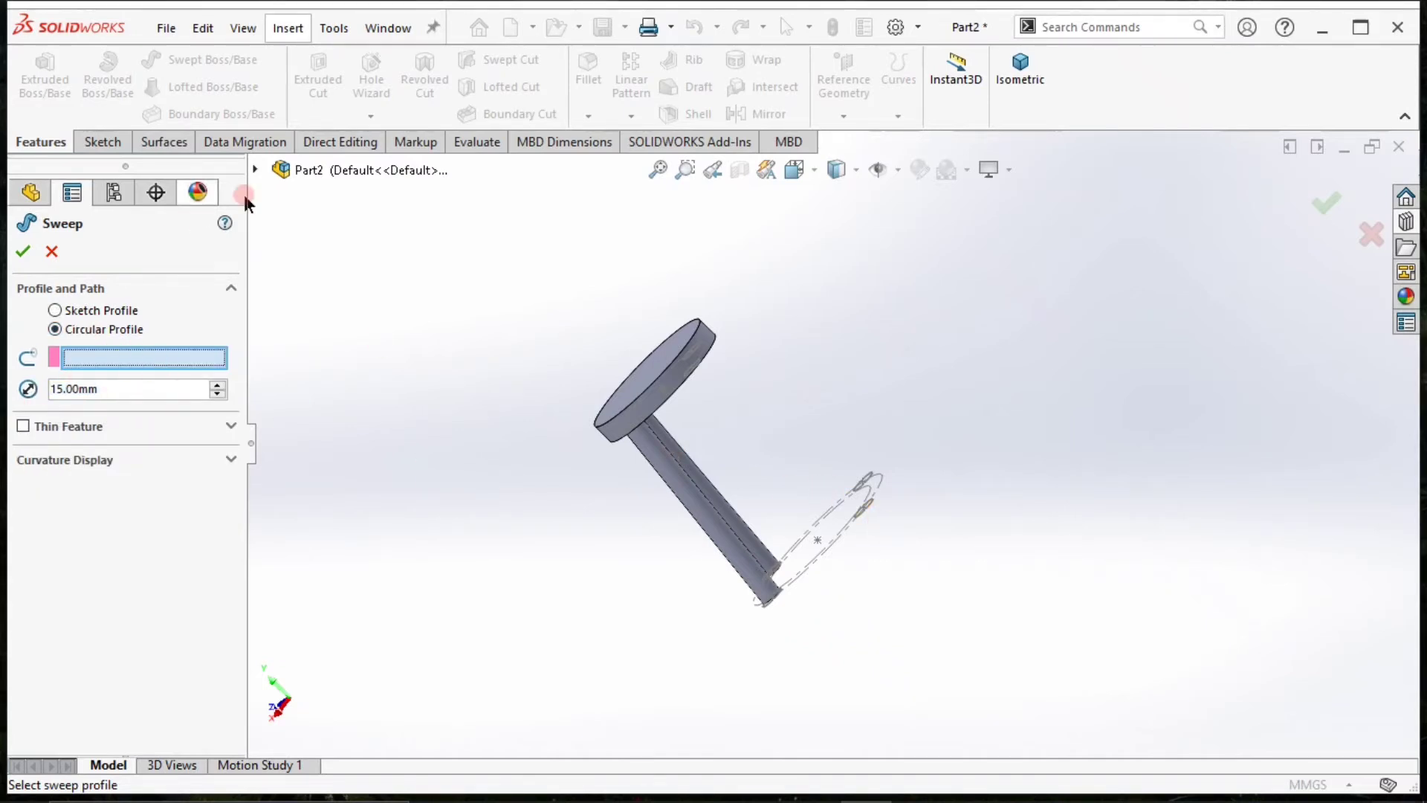
click(255, 169)
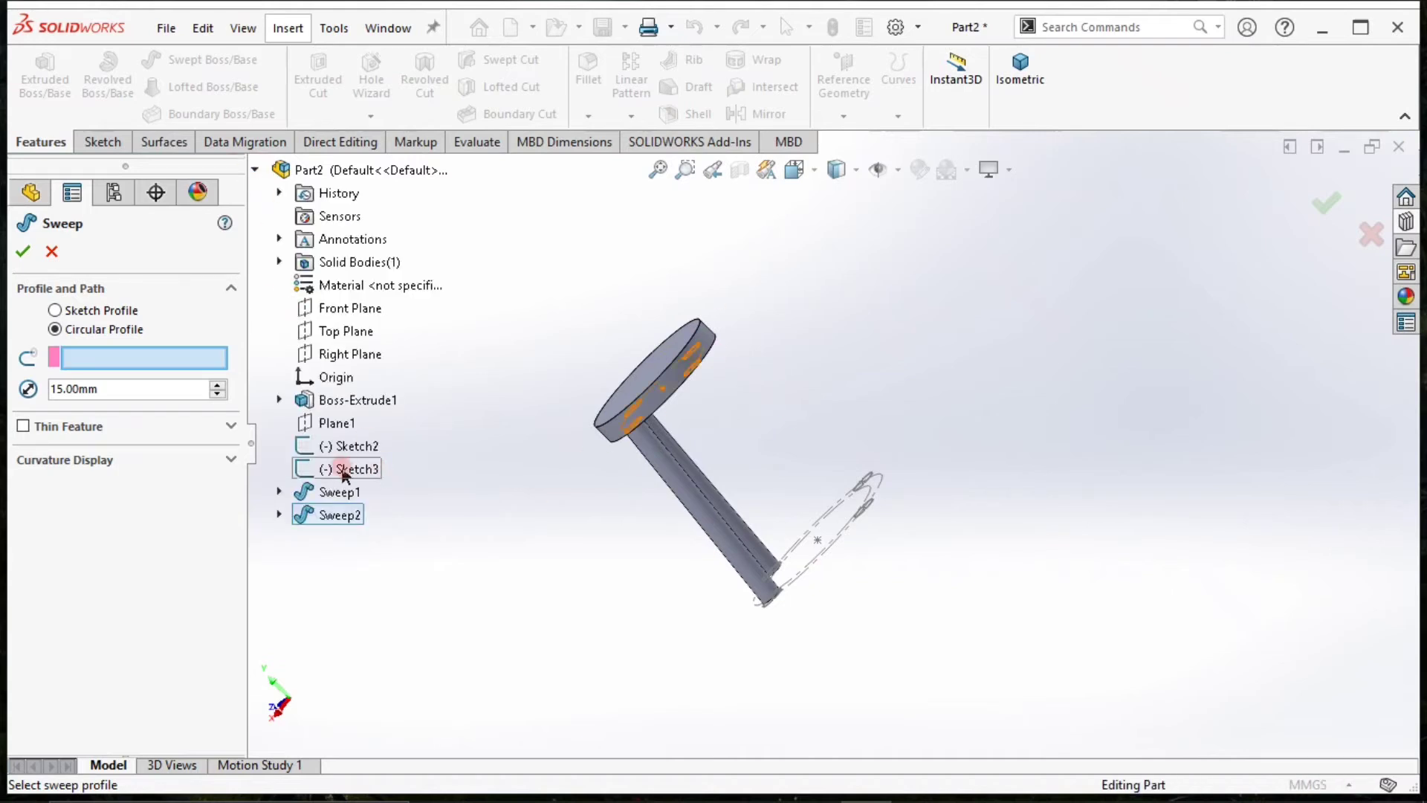
click(279, 515)
click(351, 533)
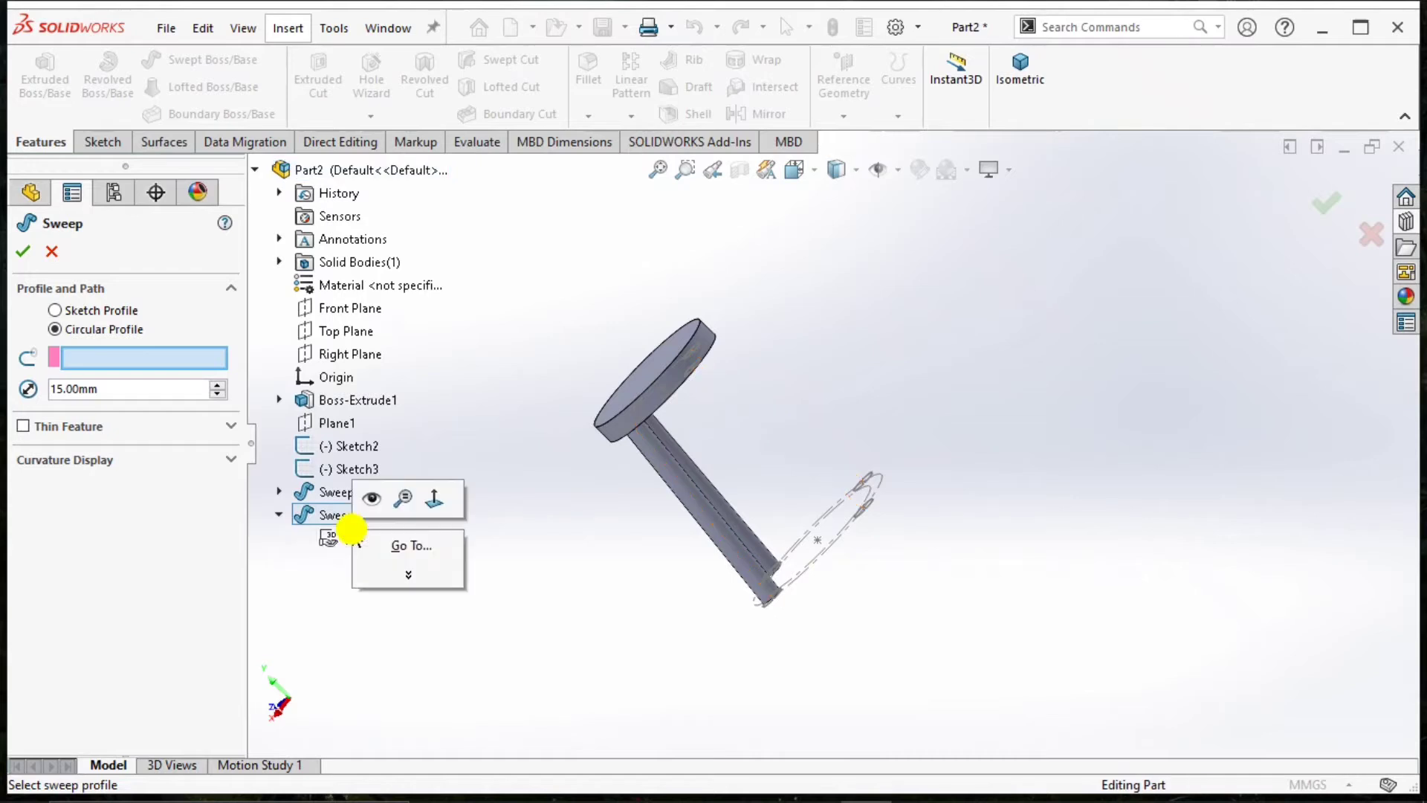
click(370, 499)
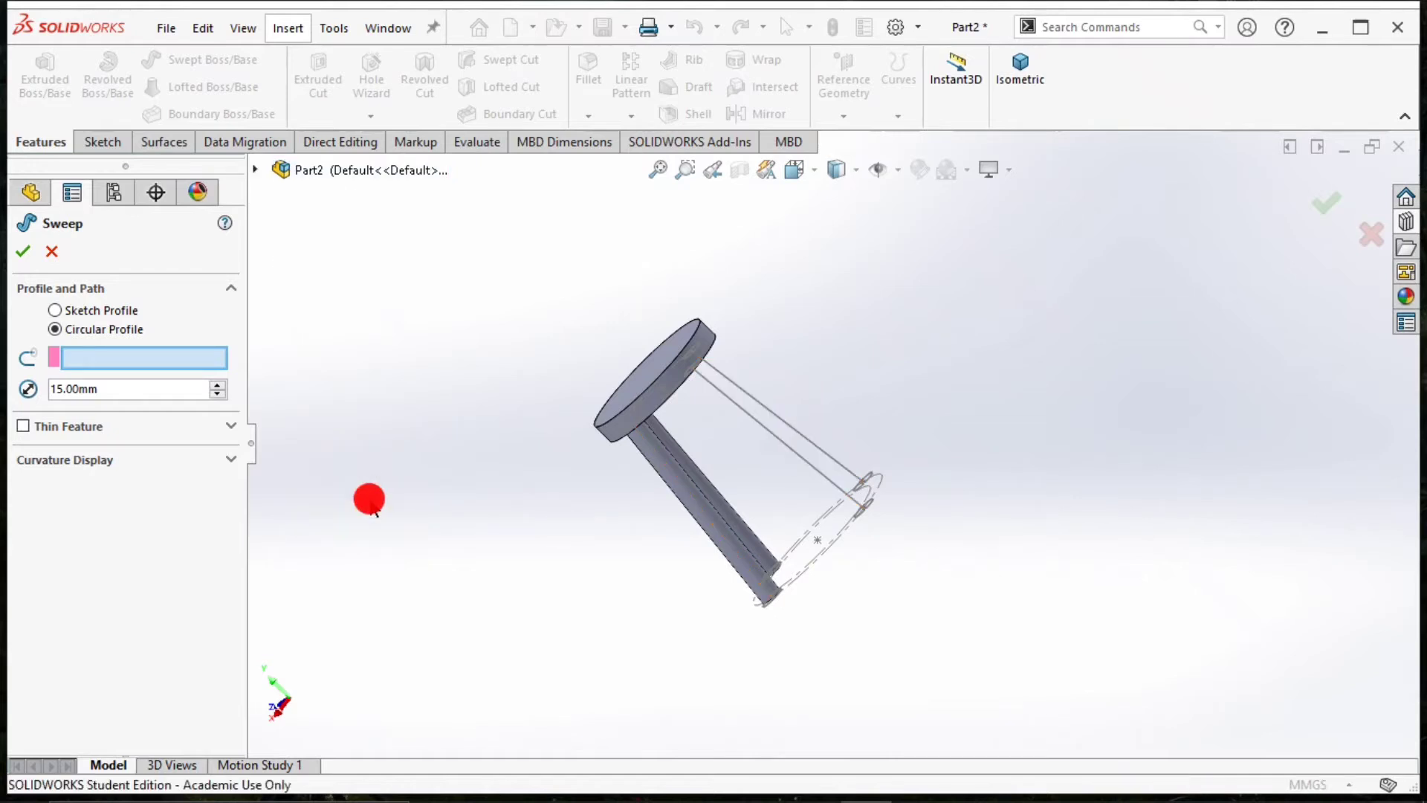
Try to sweep the 15 mm circular profile along one of the two remaining leg lines, clearing and reselecting the path once.
click(780, 435)
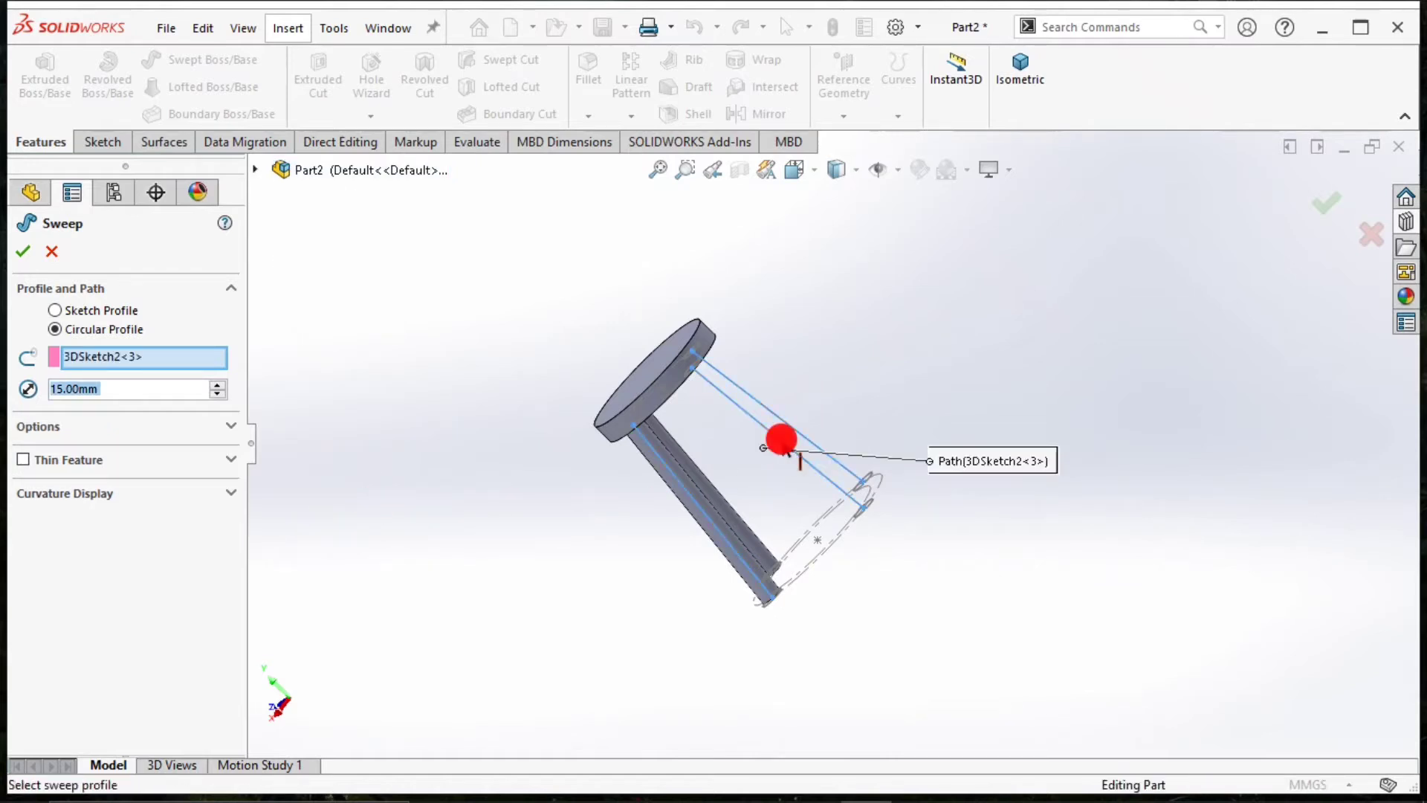
right_click(172, 358)
click(212, 371)
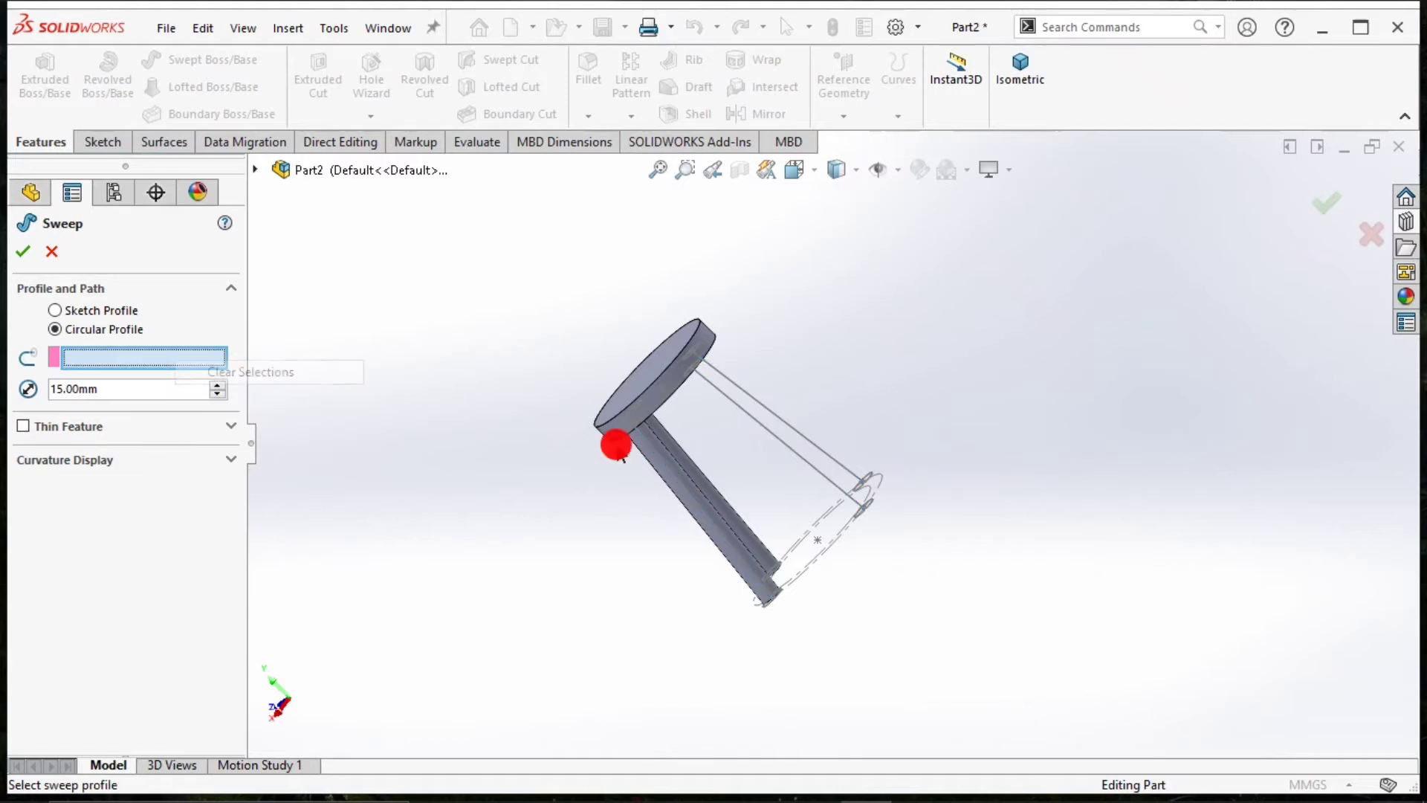
click(814, 468)
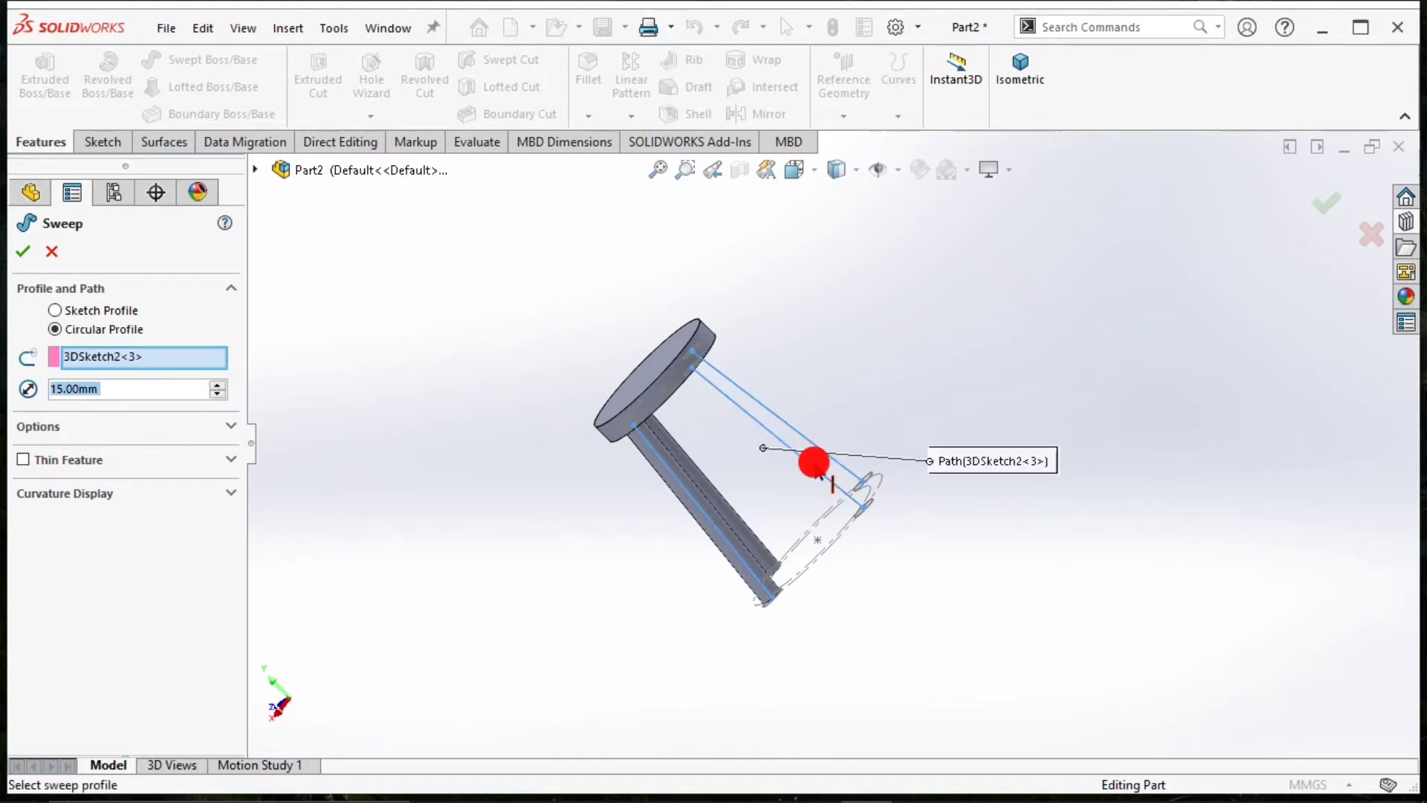
click(22, 253)
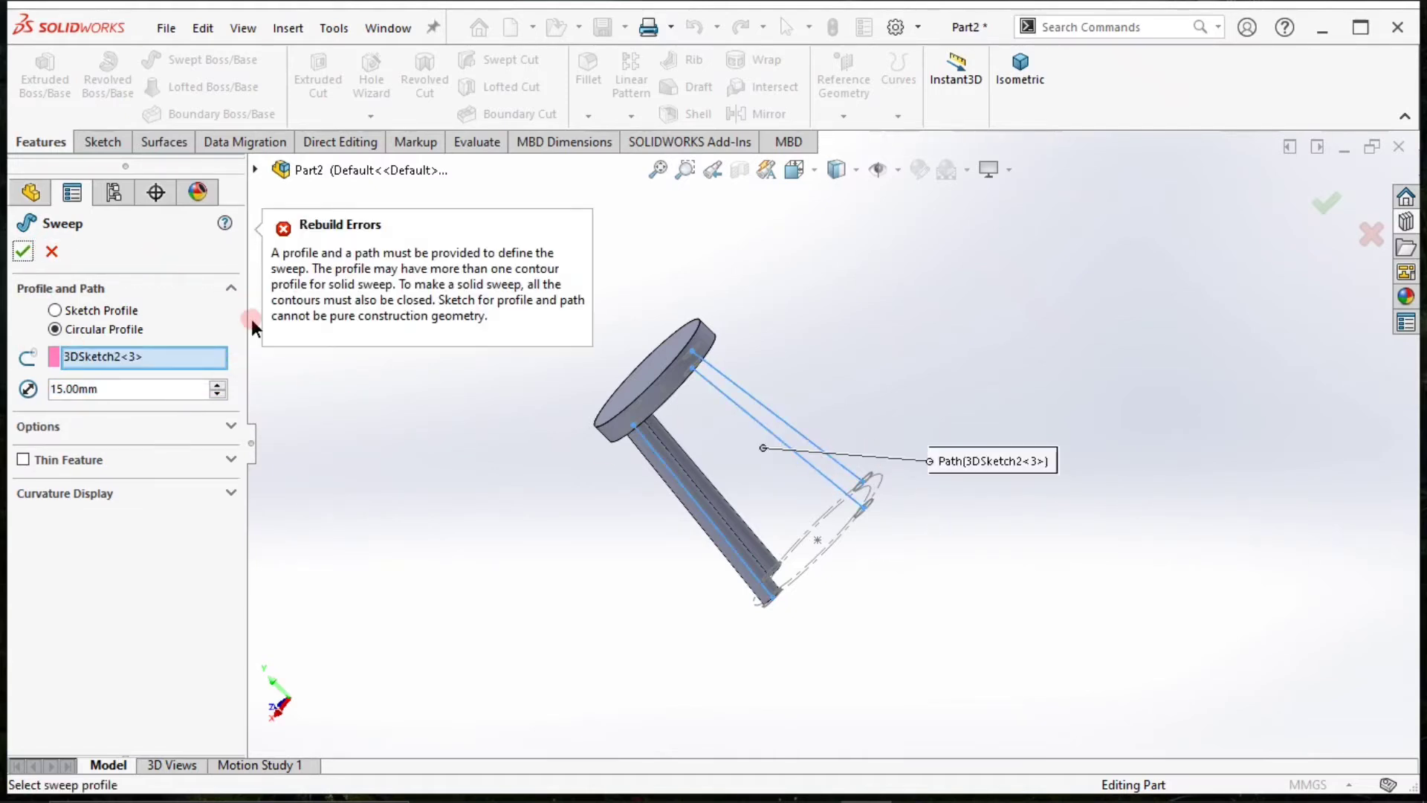
click(52, 254)
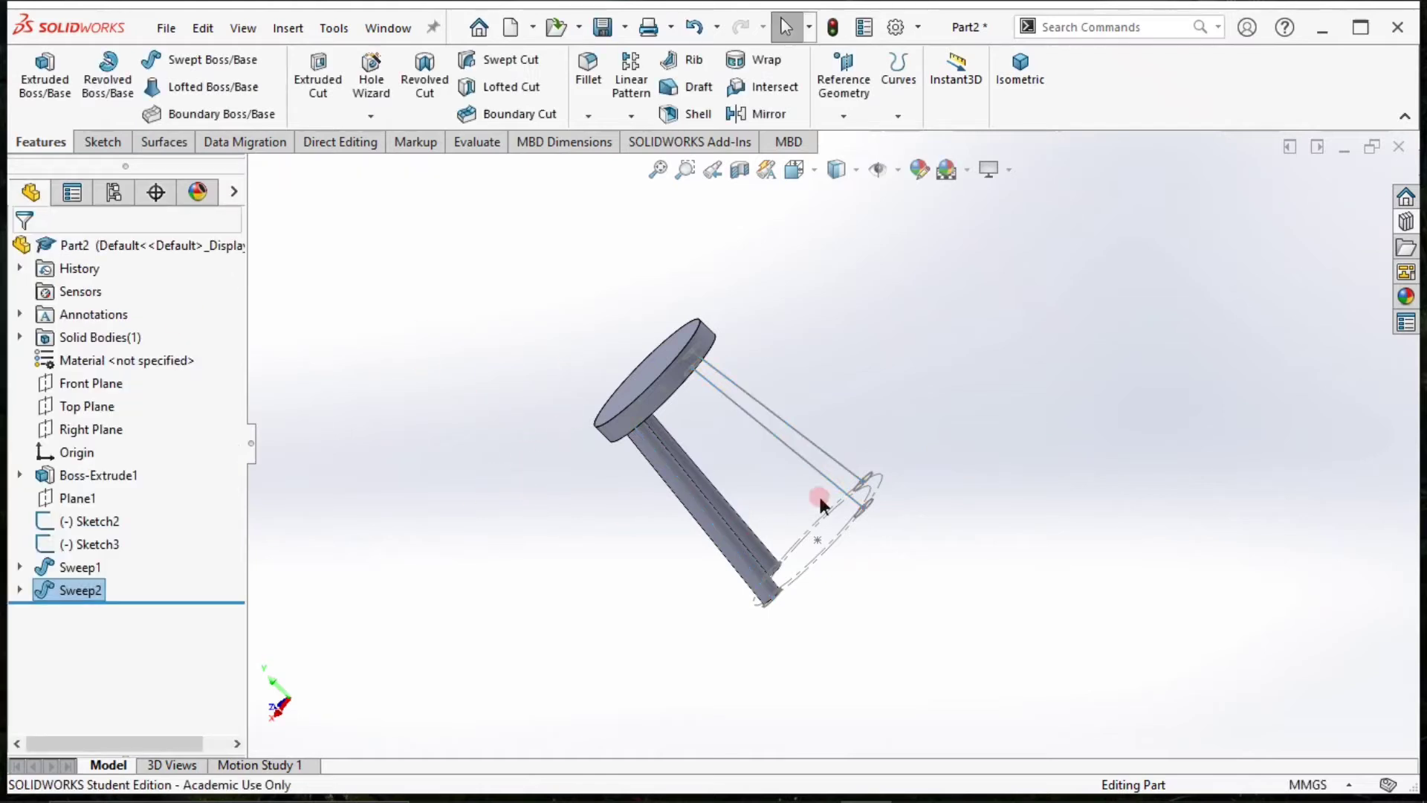
click(835, 484)
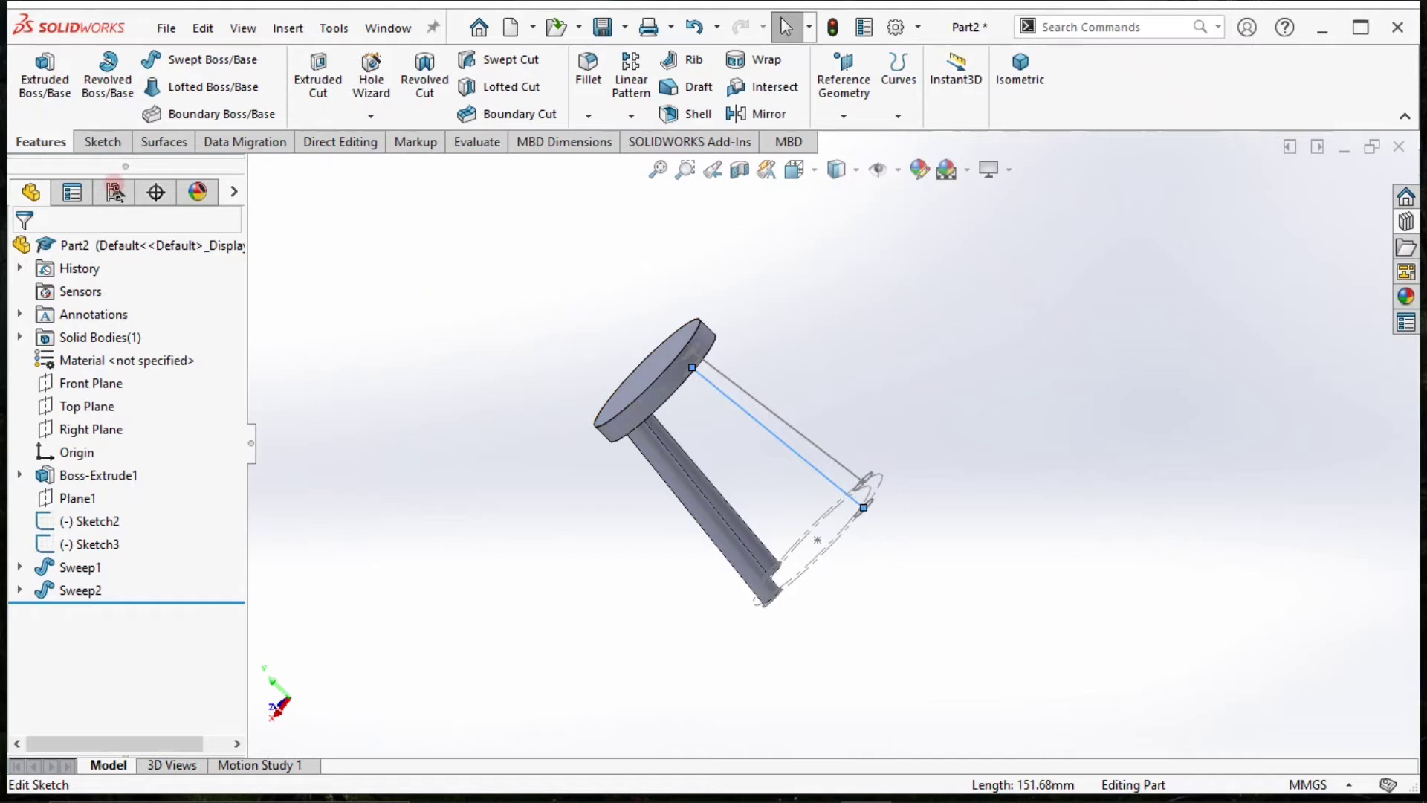
click(98, 141)
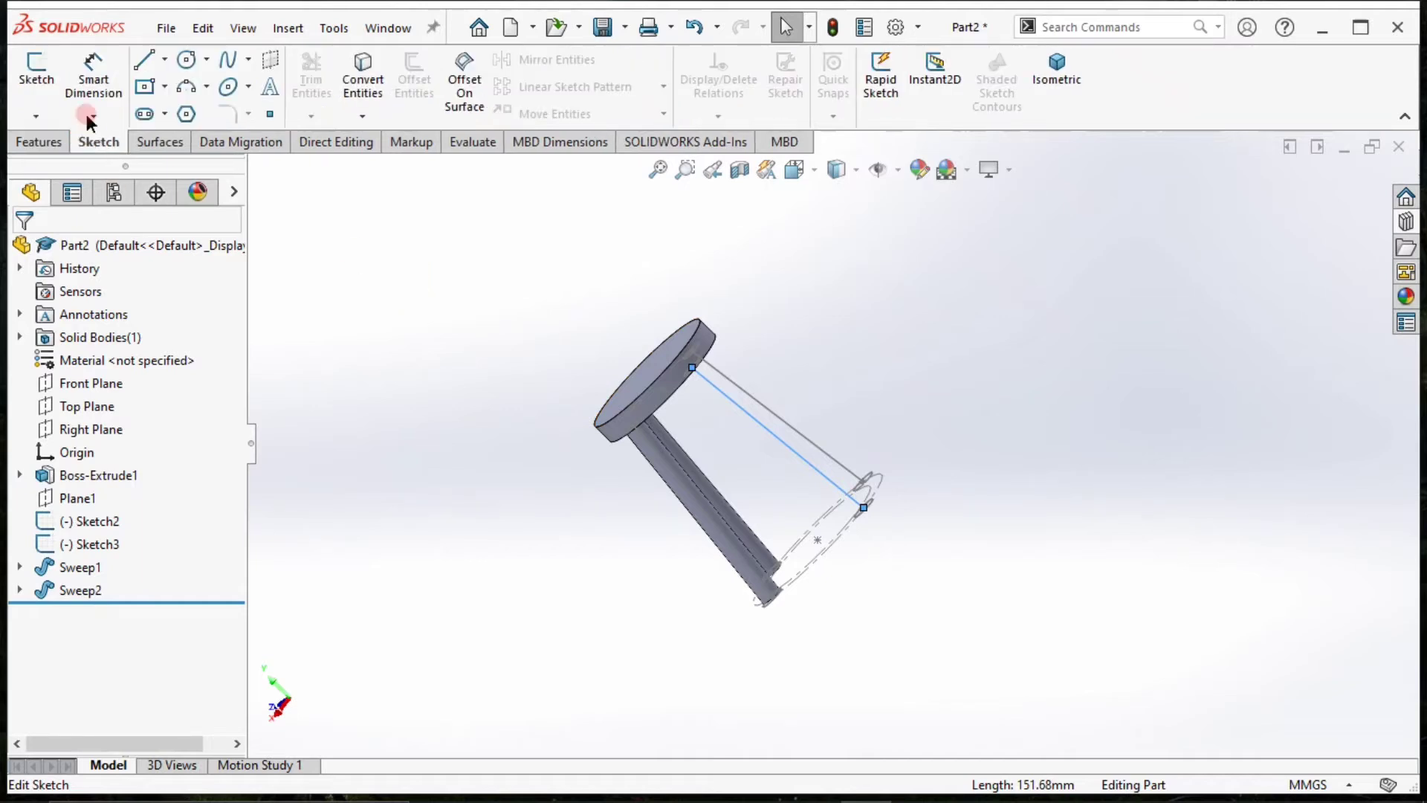
click(363, 84)
click(395, 372)
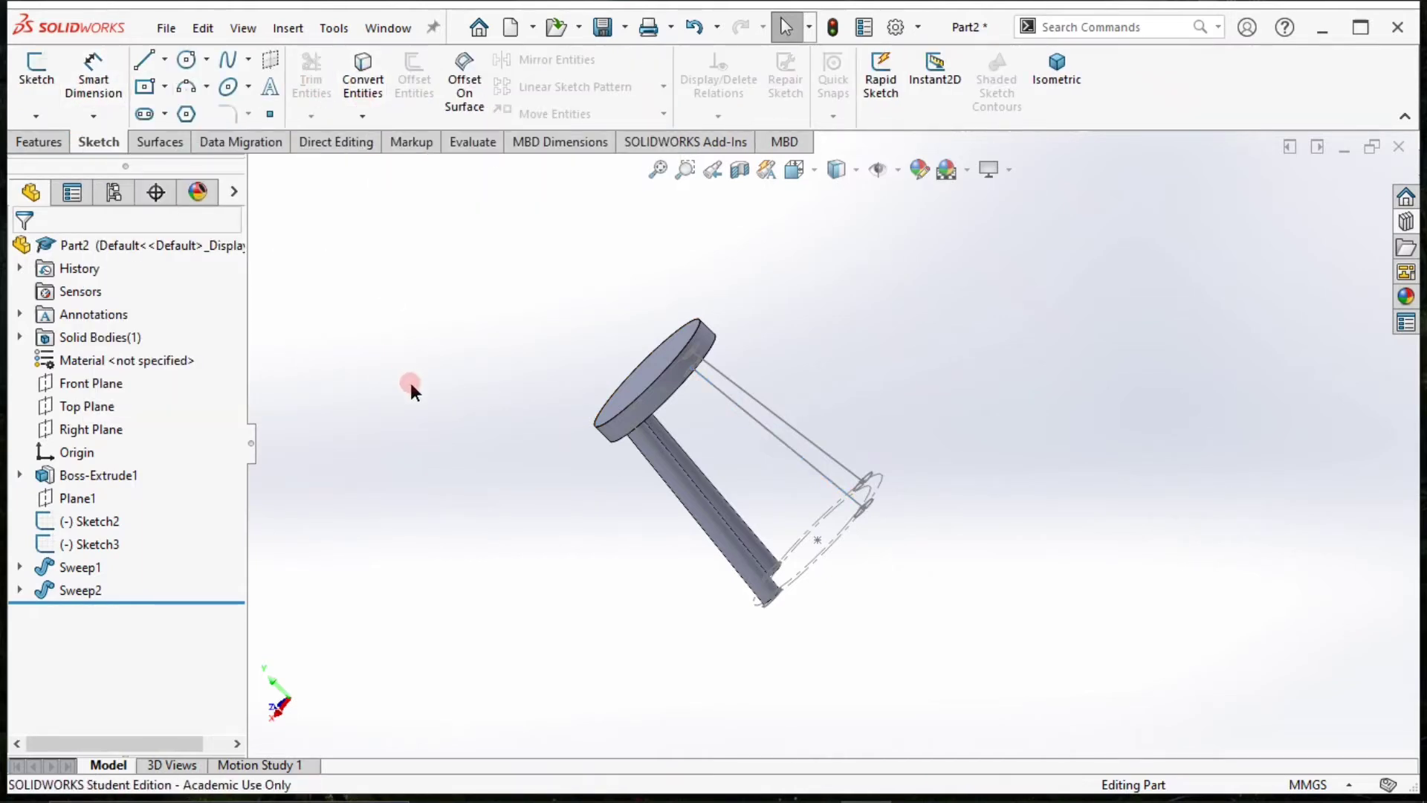
Create a new 3D sketch and convert the lower of the two remaining leg lines into it.
click(36, 116)
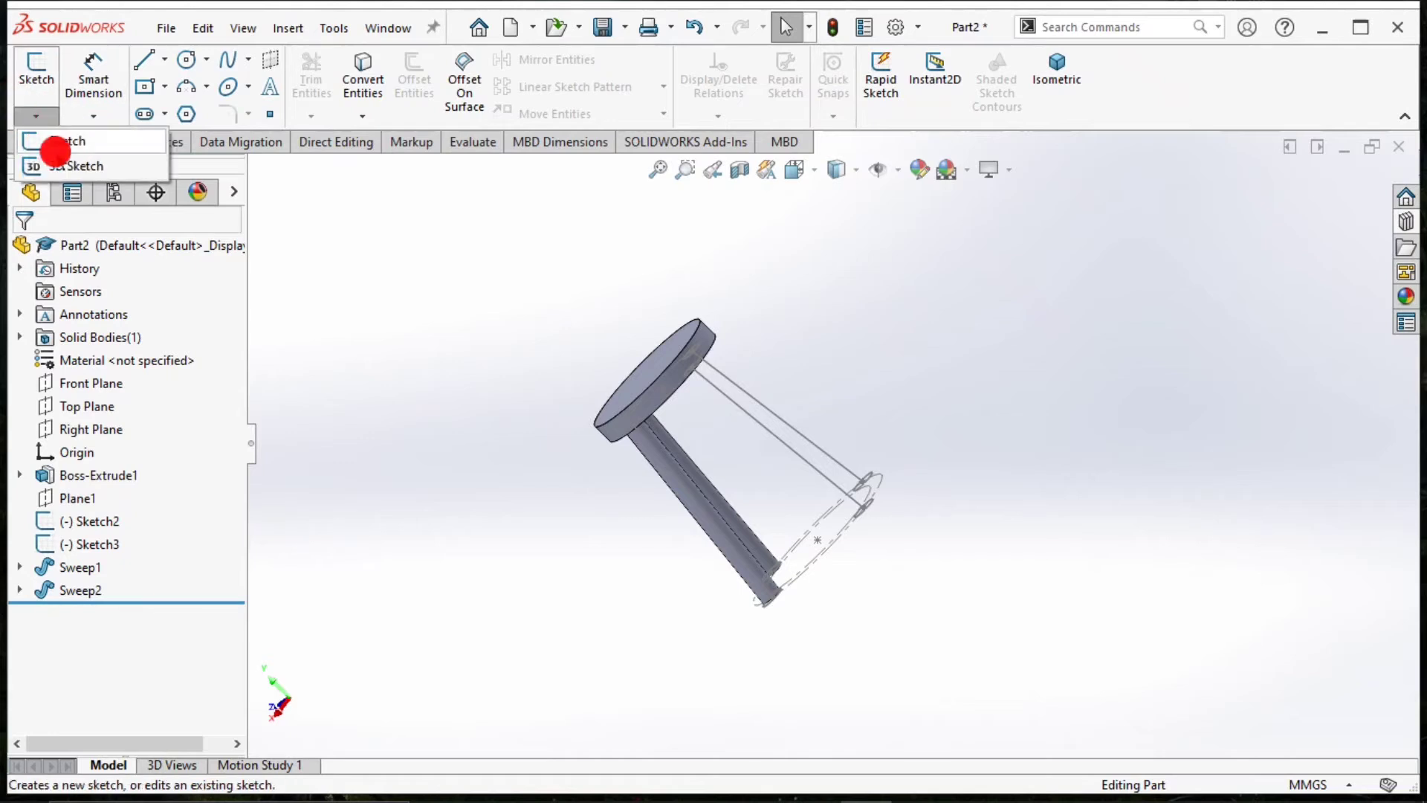
click(63, 168)
click(692, 367)
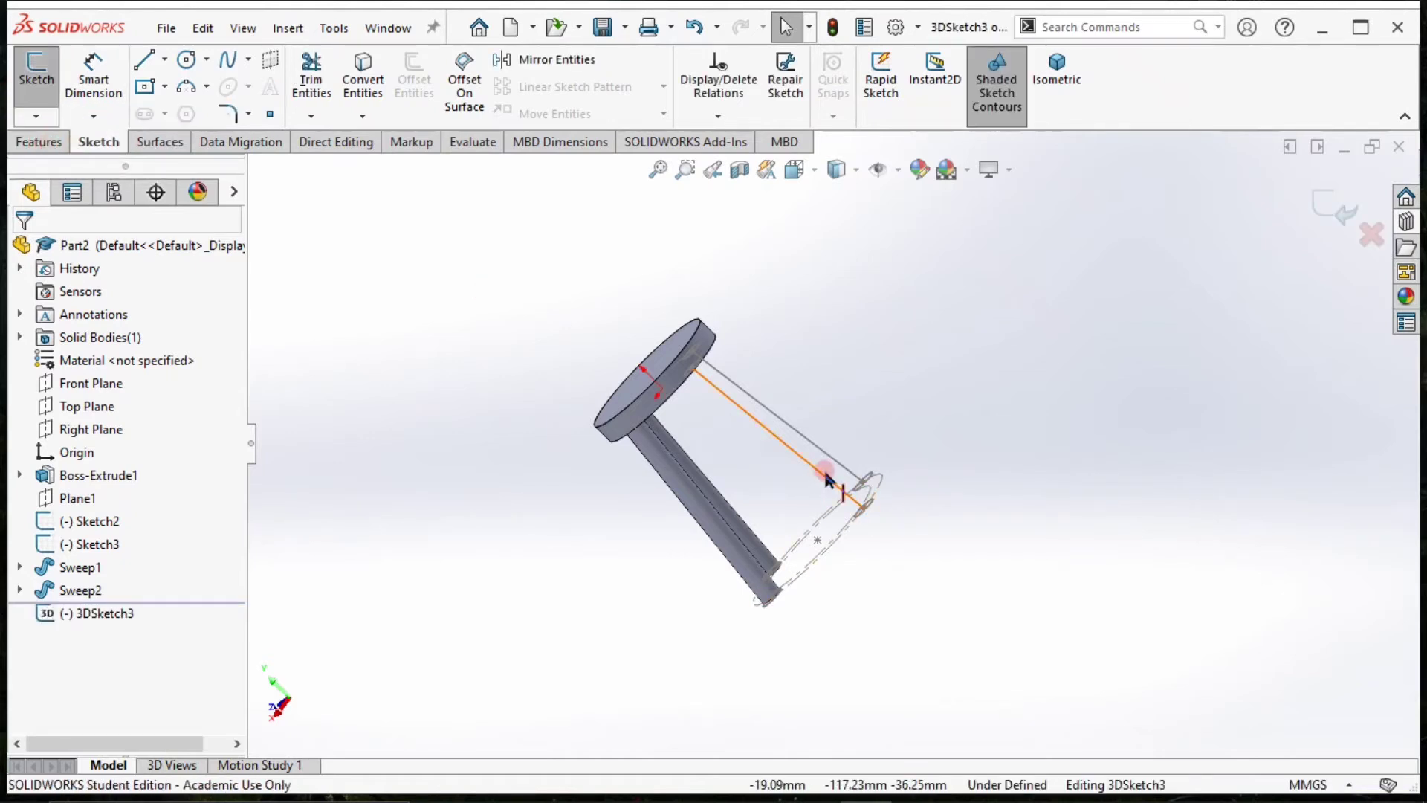
double_click(864, 507)
click(361, 82)
click(379, 287)
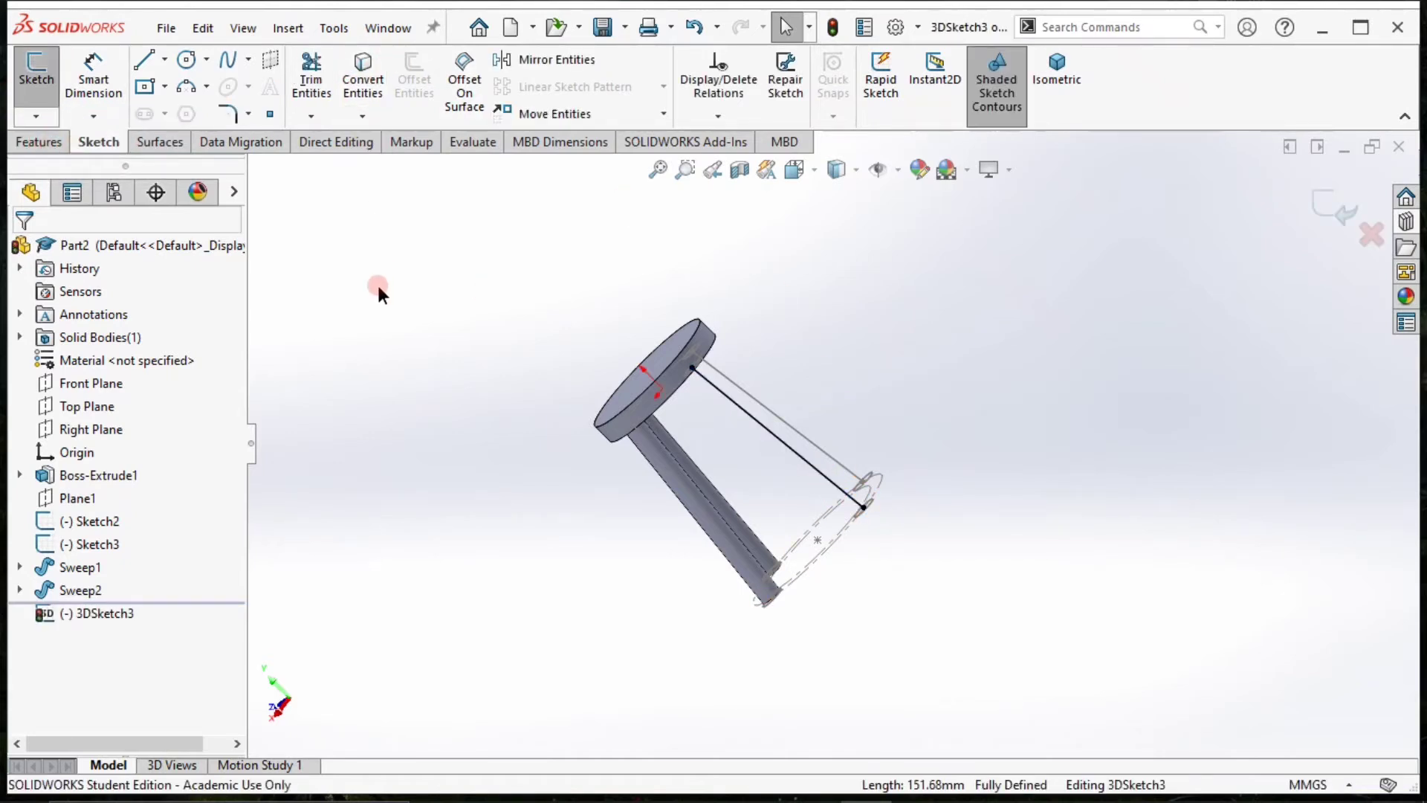
click(1330, 206)
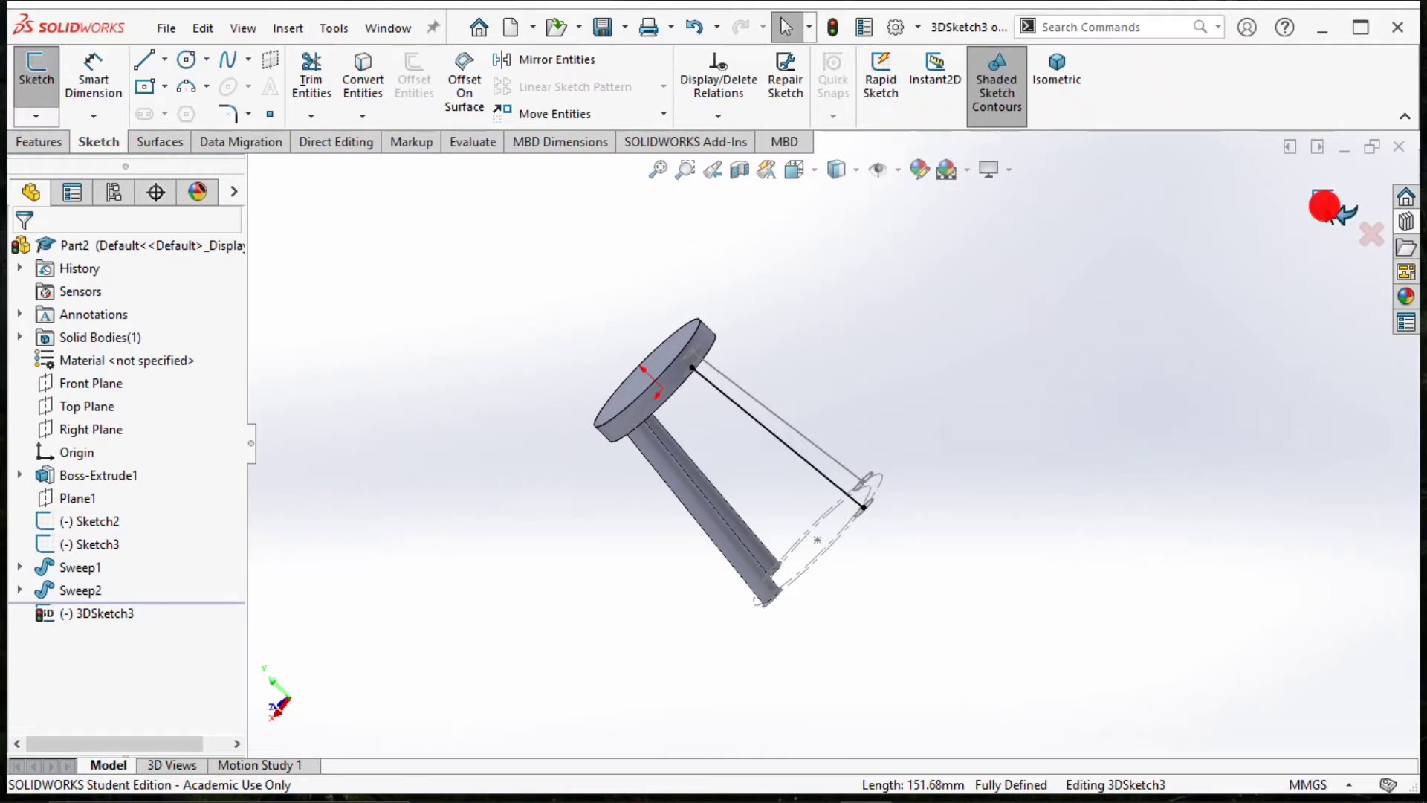
Sweep a 15 mm circular leg along the converted line in the new 3D sketch.
click(38, 141)
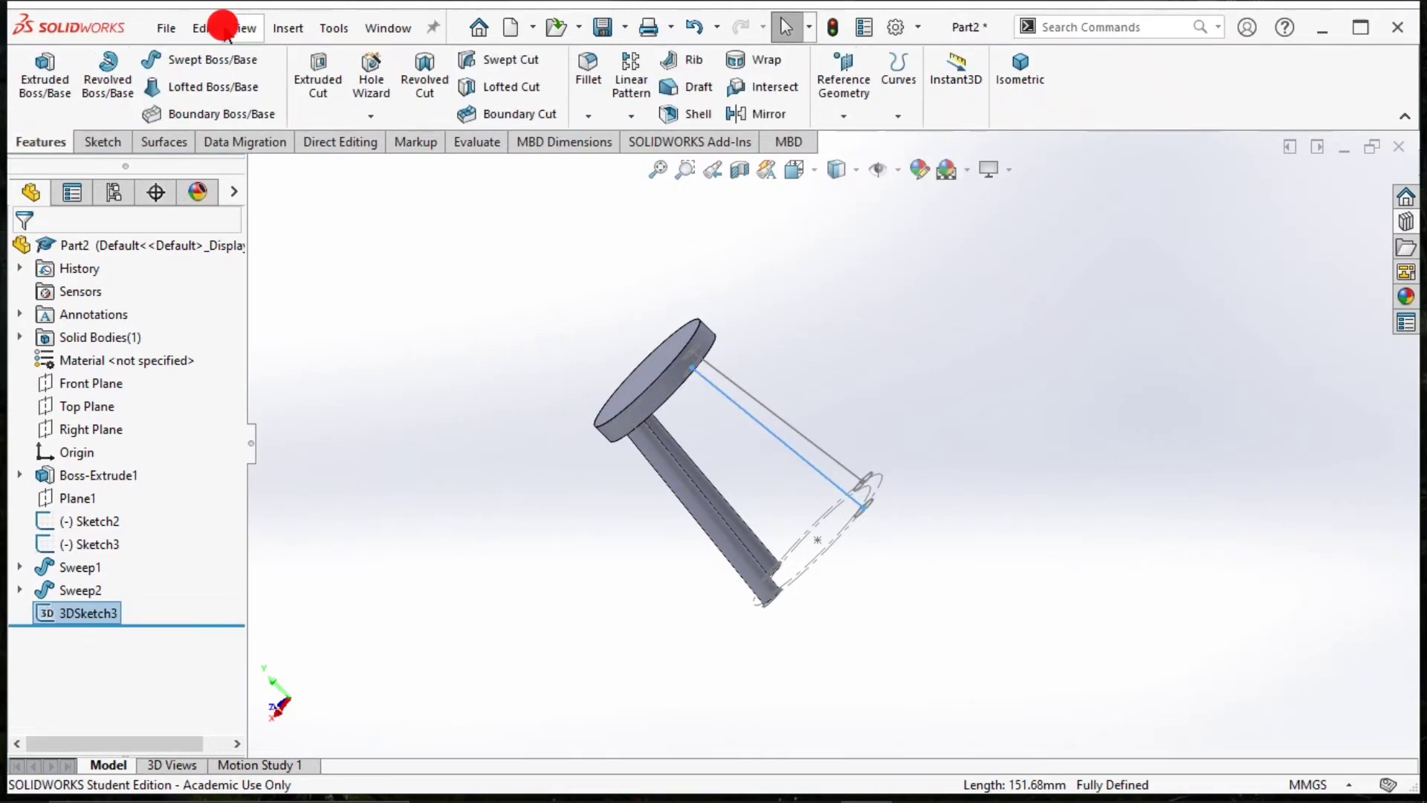
click(209, 62)
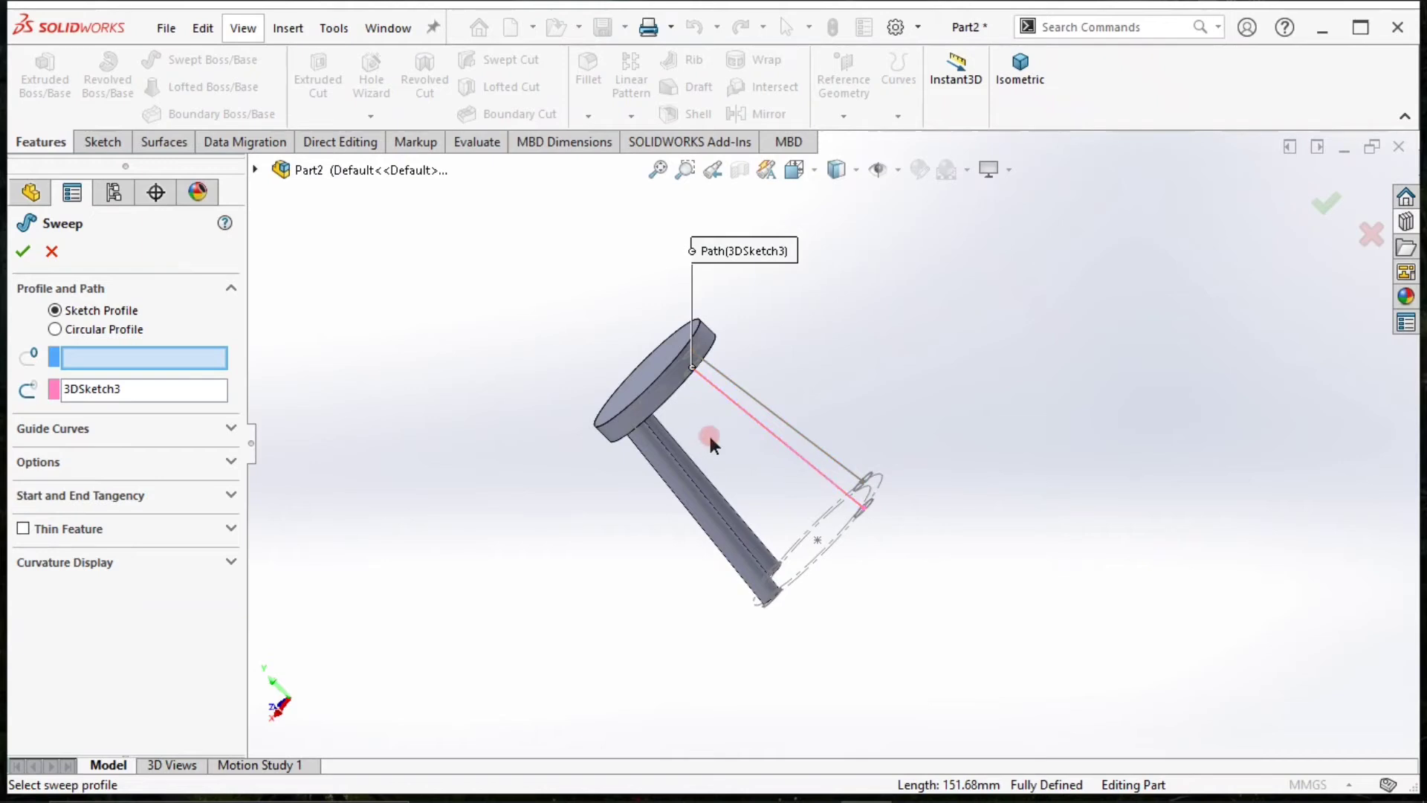
click(76, 328)
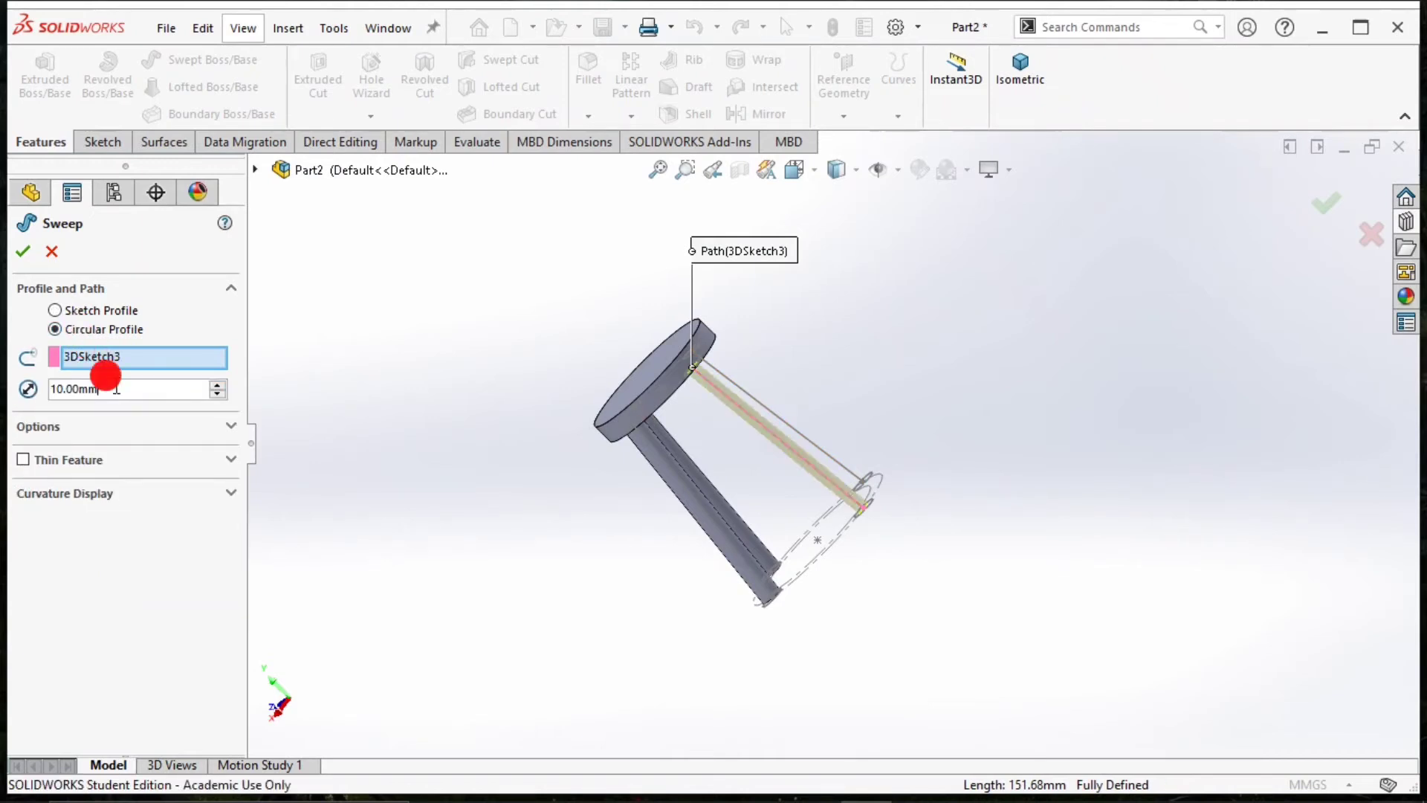
text(15)
key(Return)
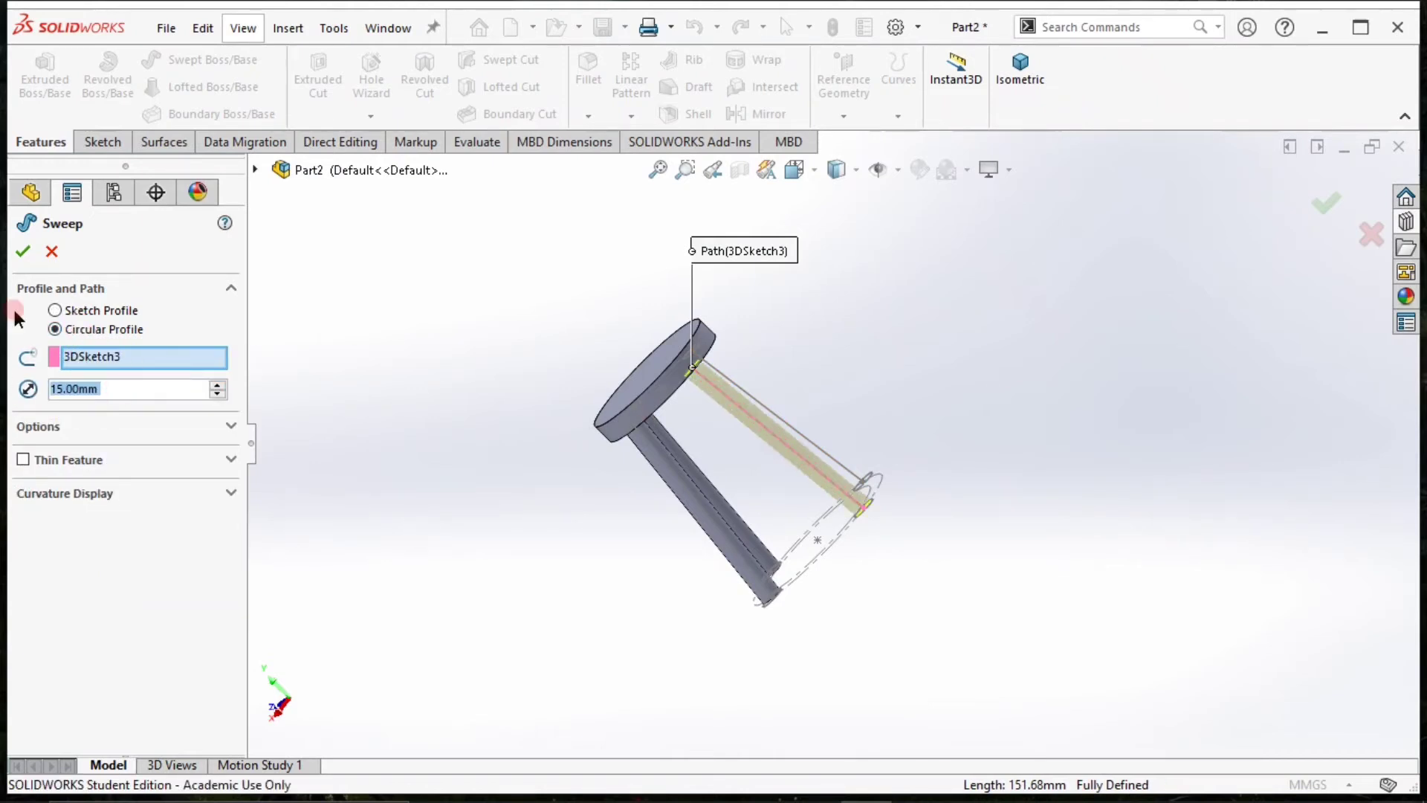
click(23, 251)
click(366, 367)
click(364, 180)
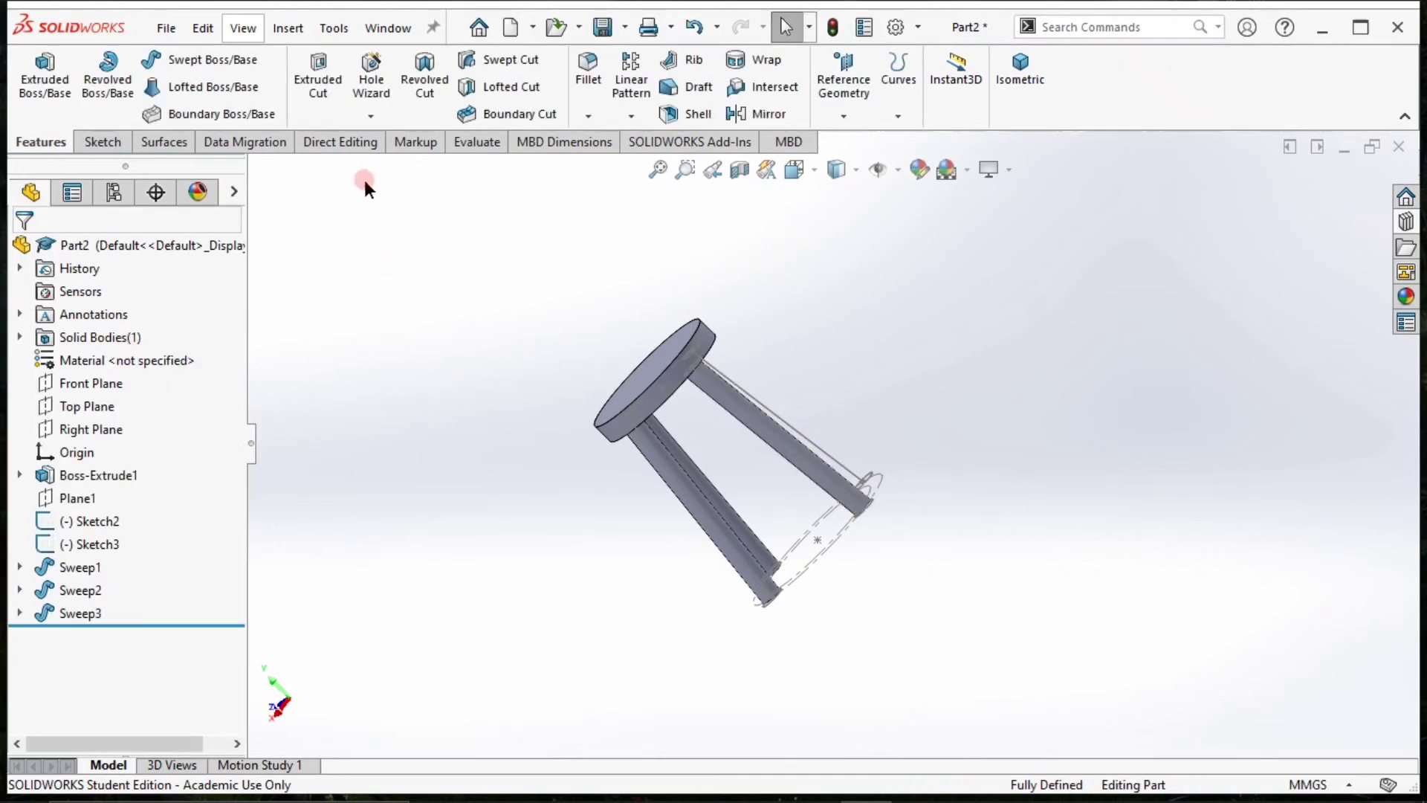
Try to convert the last remaining leg line while editing the existing 3D sketch, then leave that sketch.
middle_drag(972, 437, 864, 502)
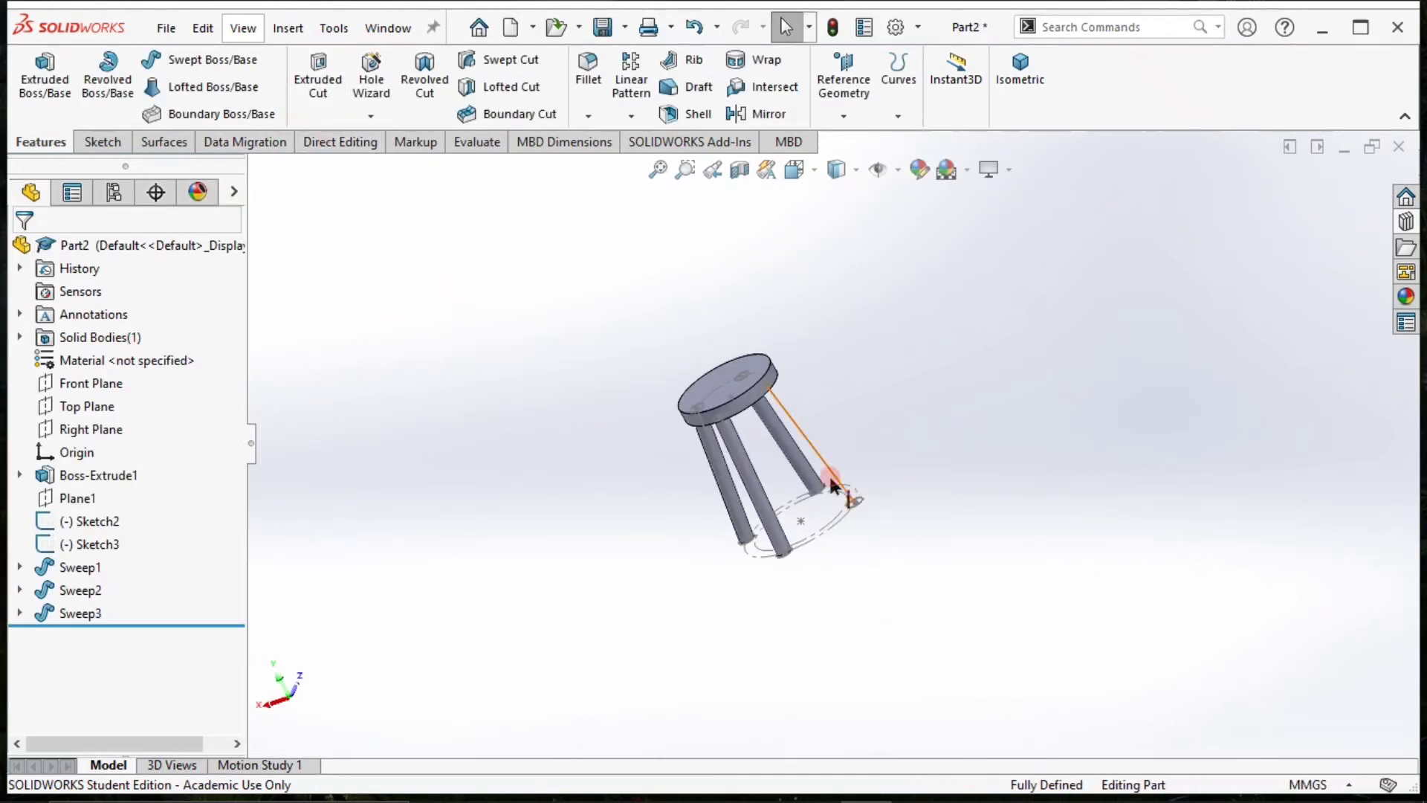
click(831, 483)
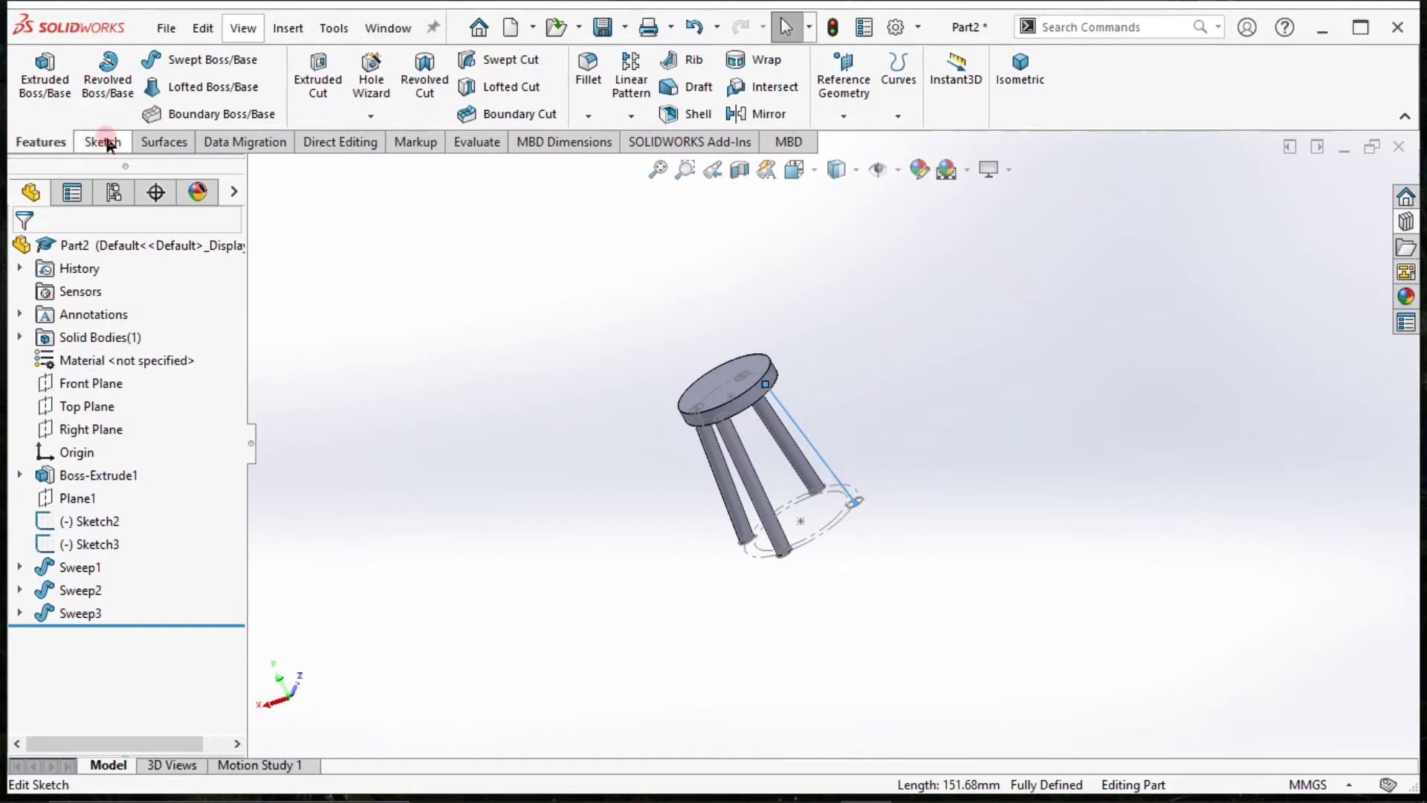
click(80, 141)
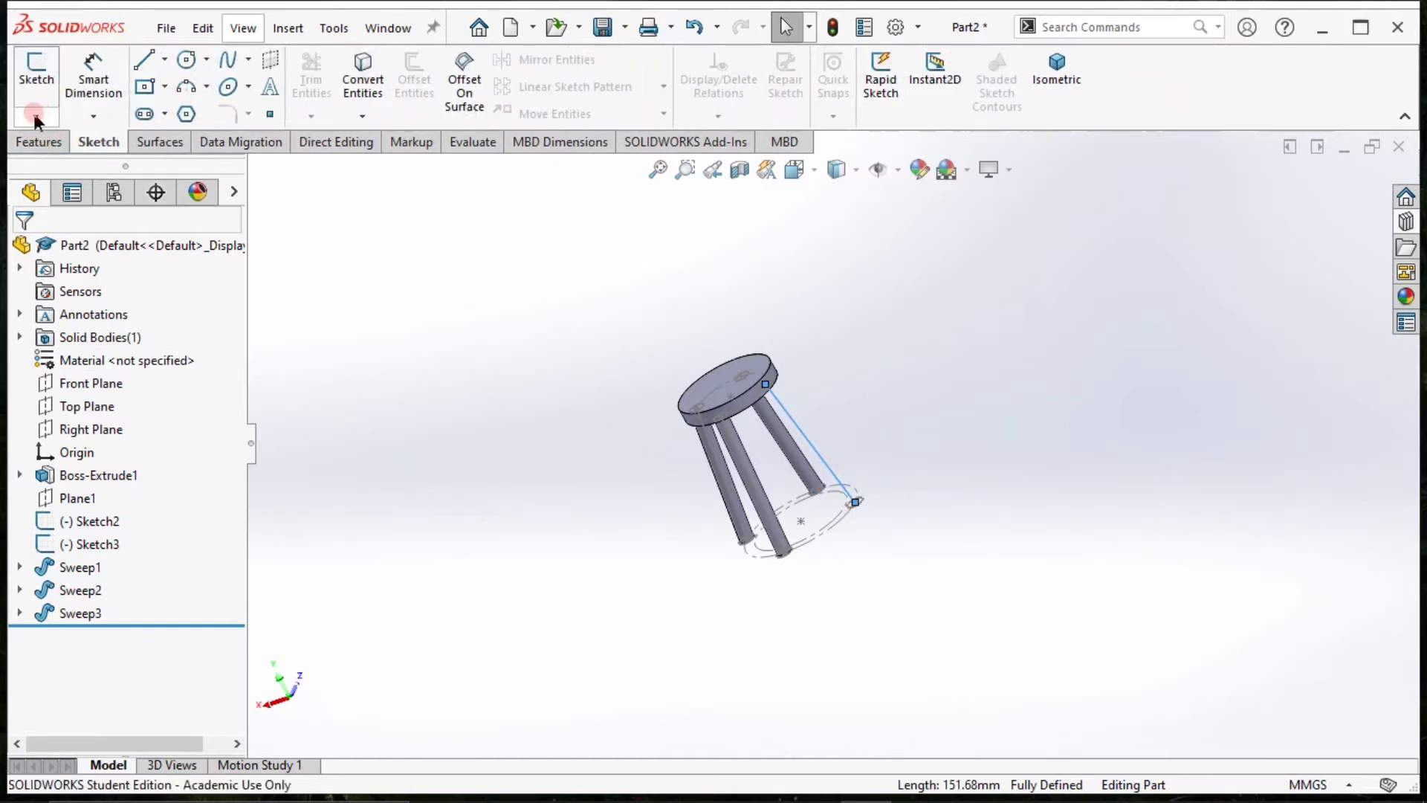
click(35, 117)
click(75, 167)
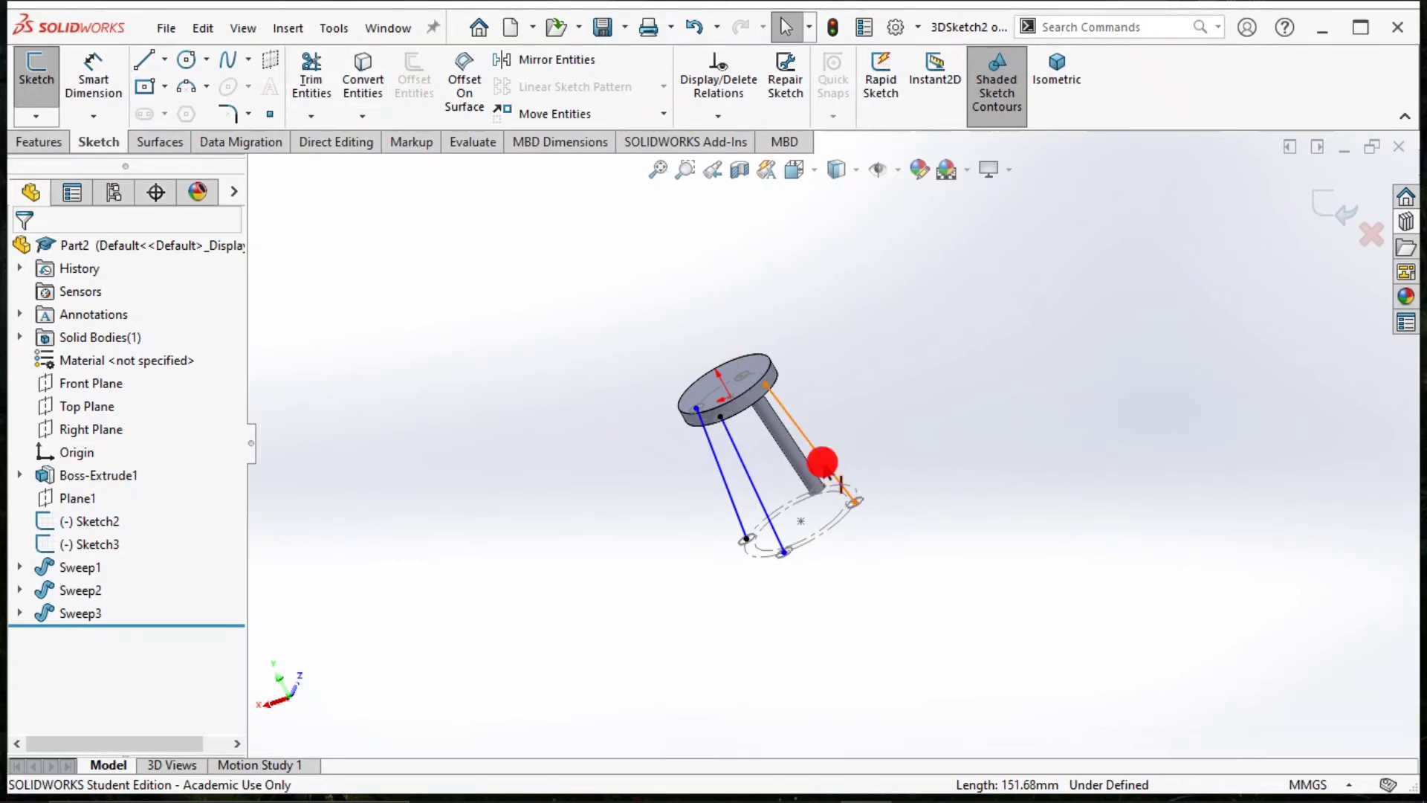
click(824, 462)
click(363, 80)
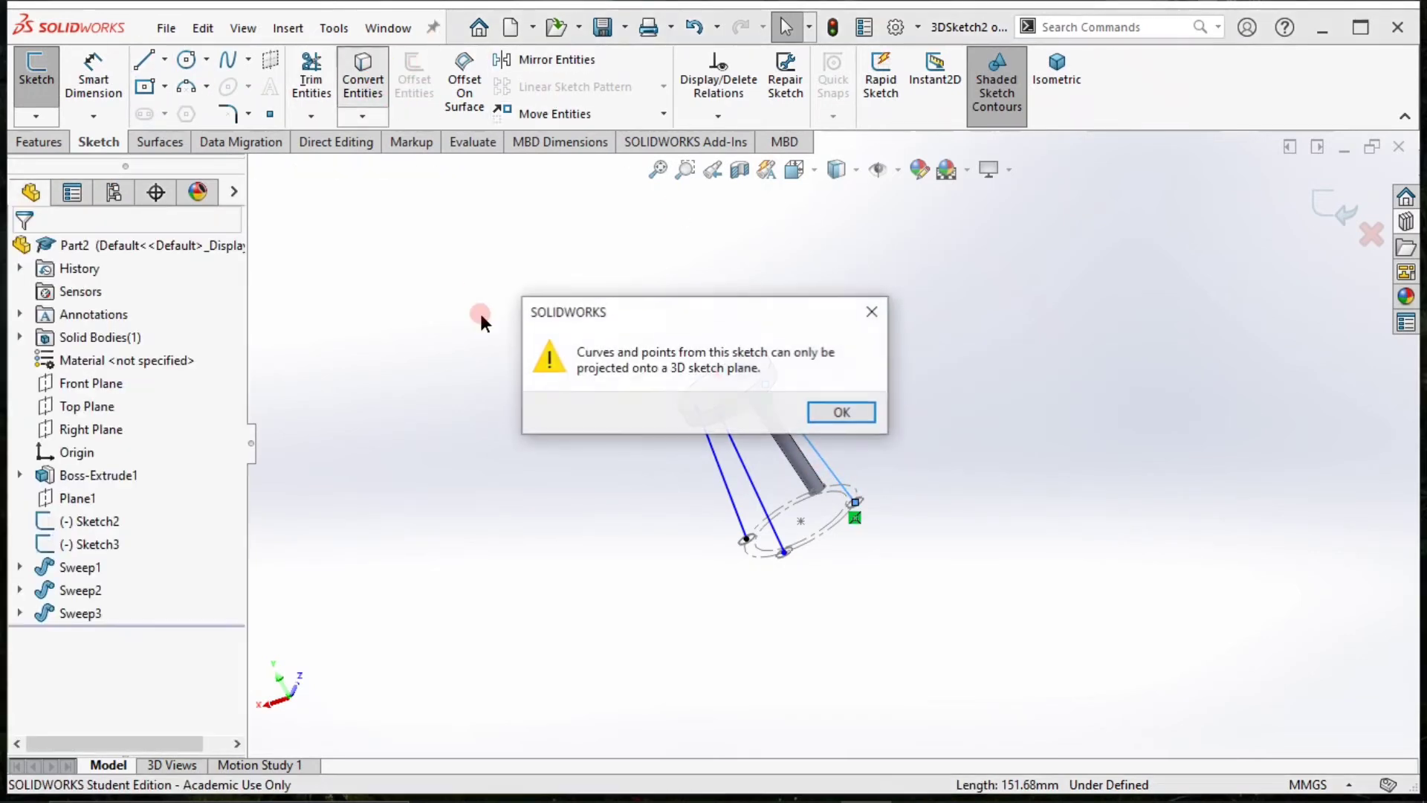
click(834, 411)
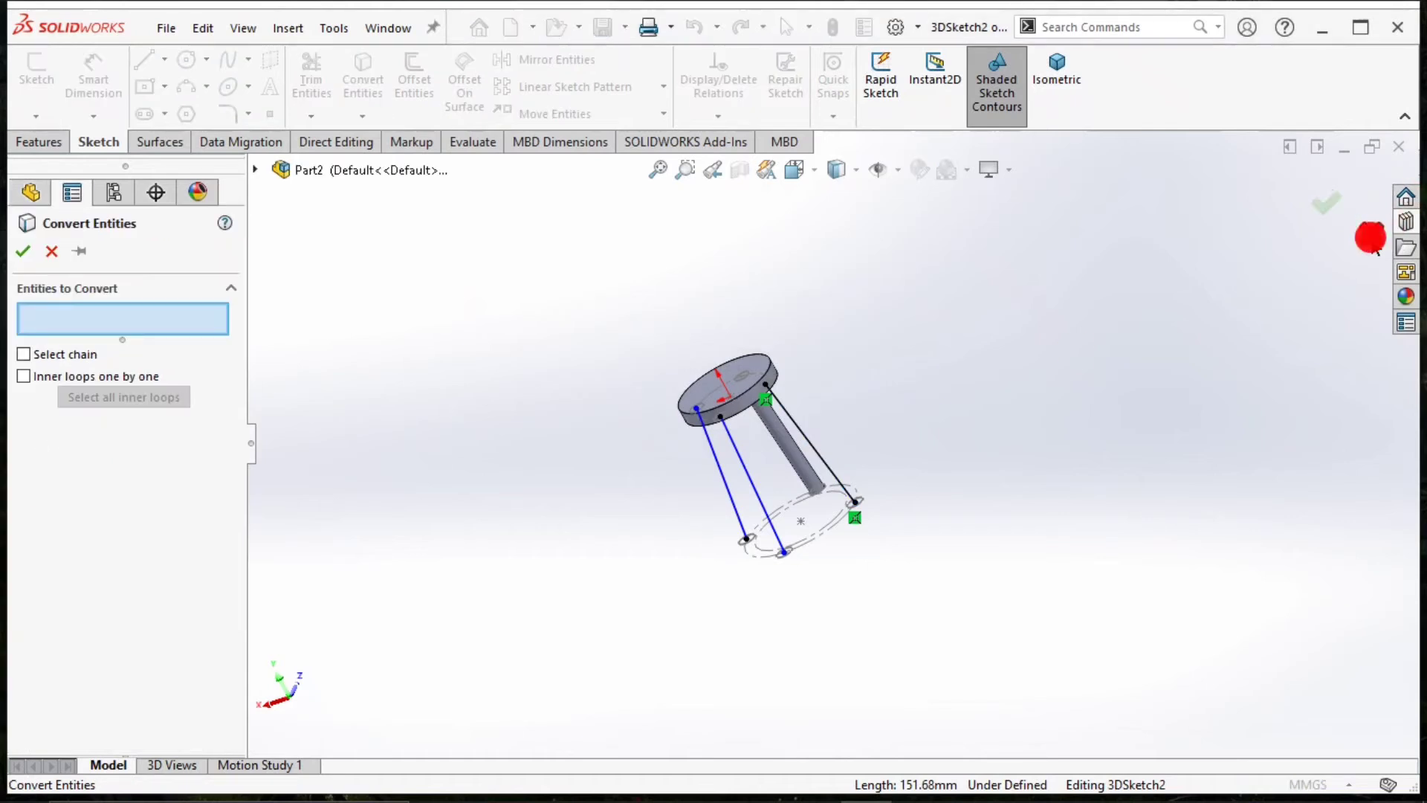
click(1371, 236)
click(1338, 214)
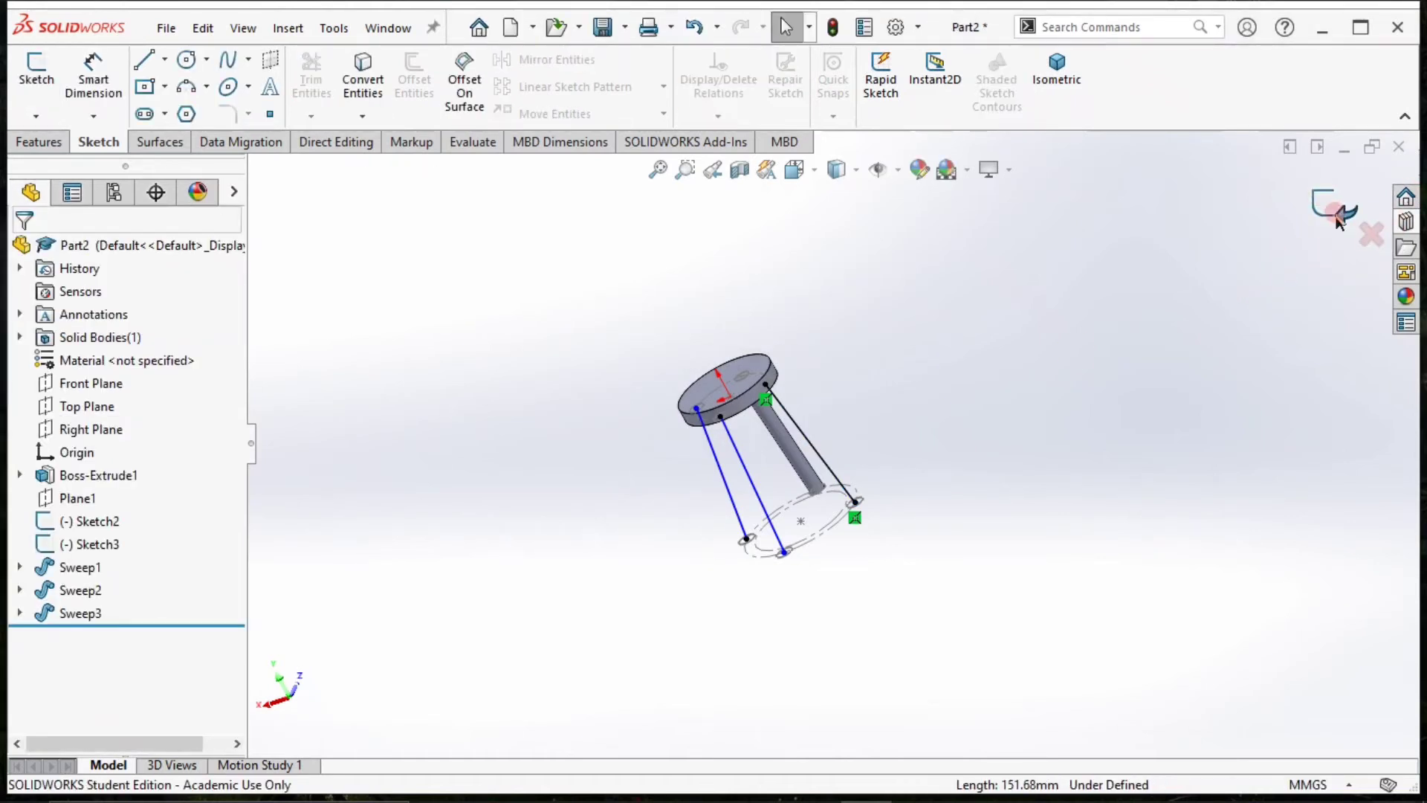
Create a new 3D sketch and convert the last remaining leg line into it.
click(36, 115)
click(46, 164)
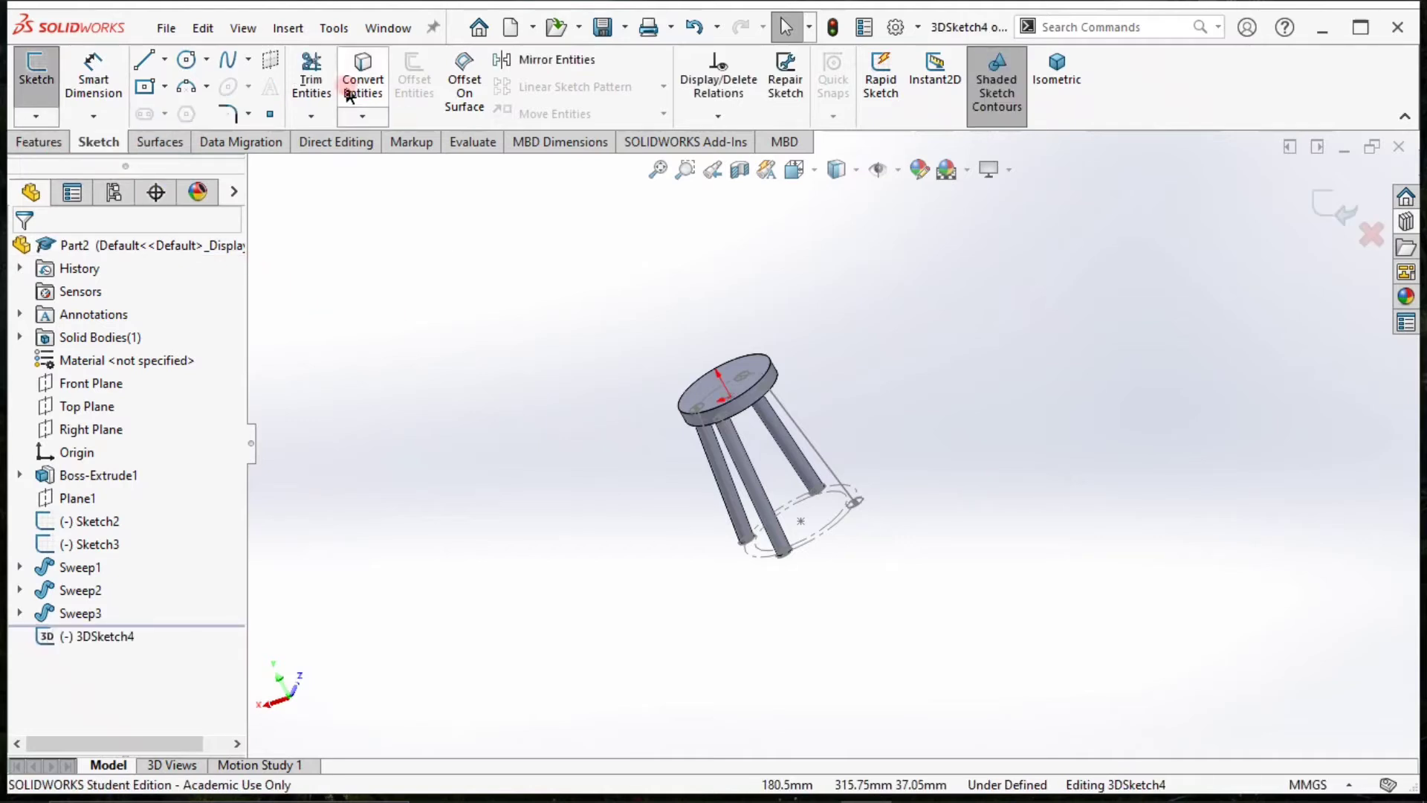
click(793, 418)
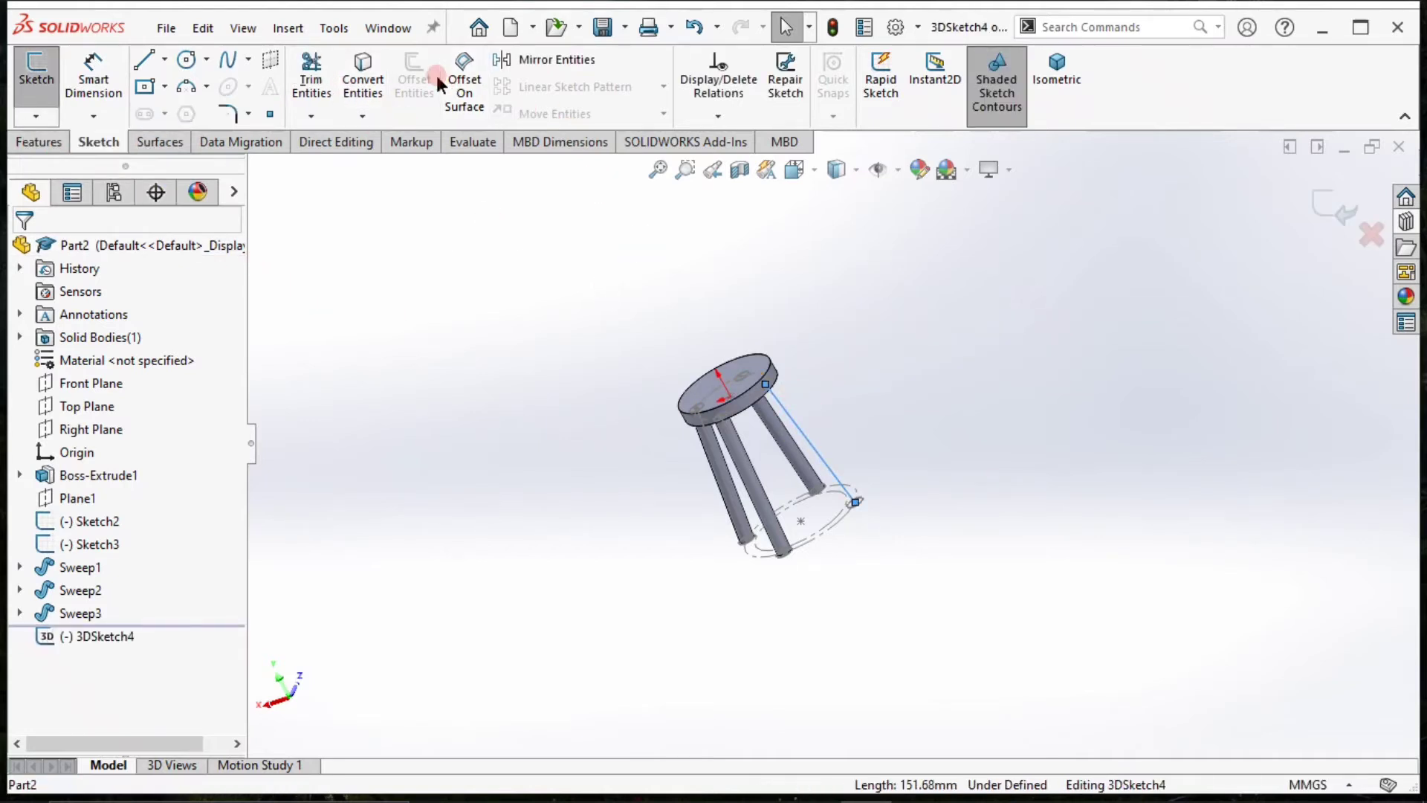
click(363, 80)
click(1330, 235)
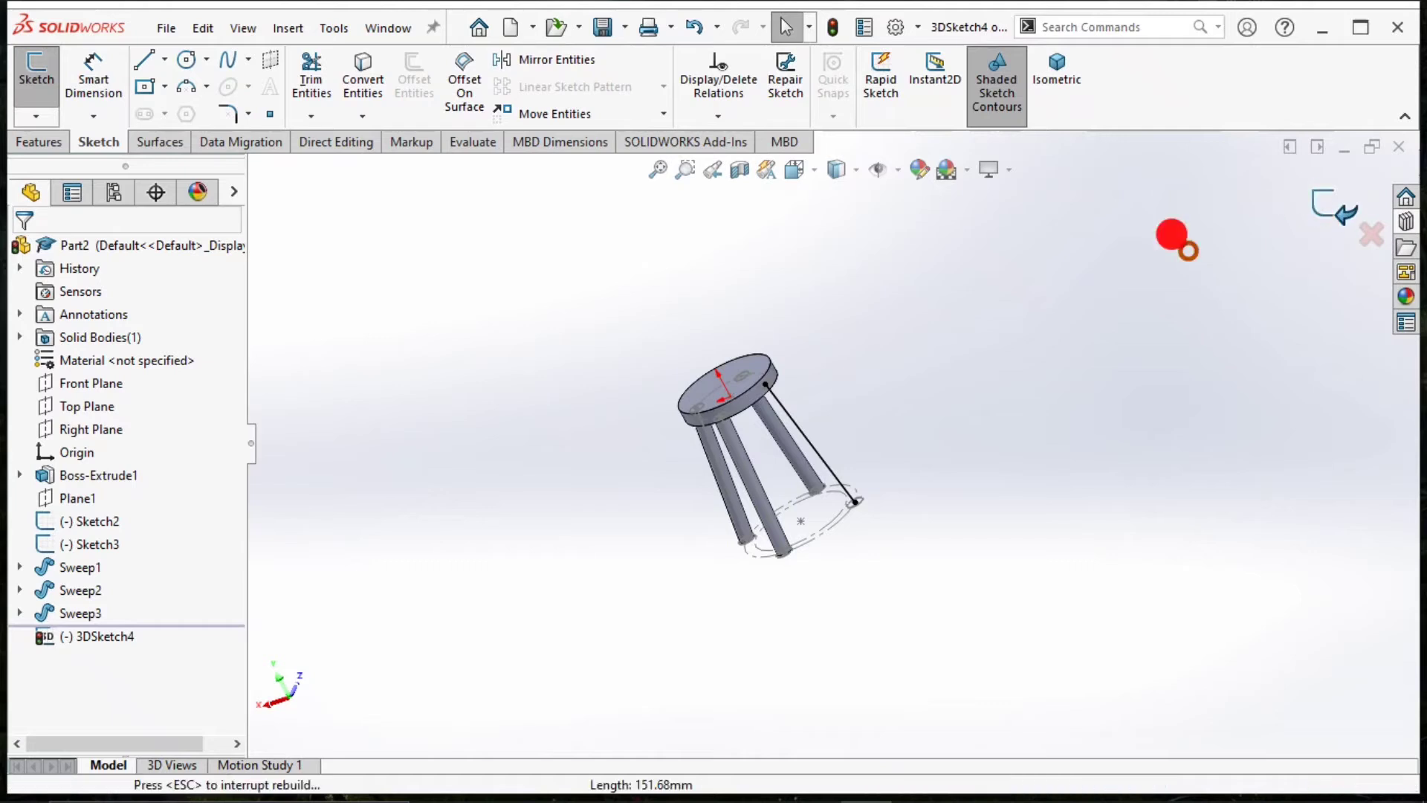
click(36, 116)
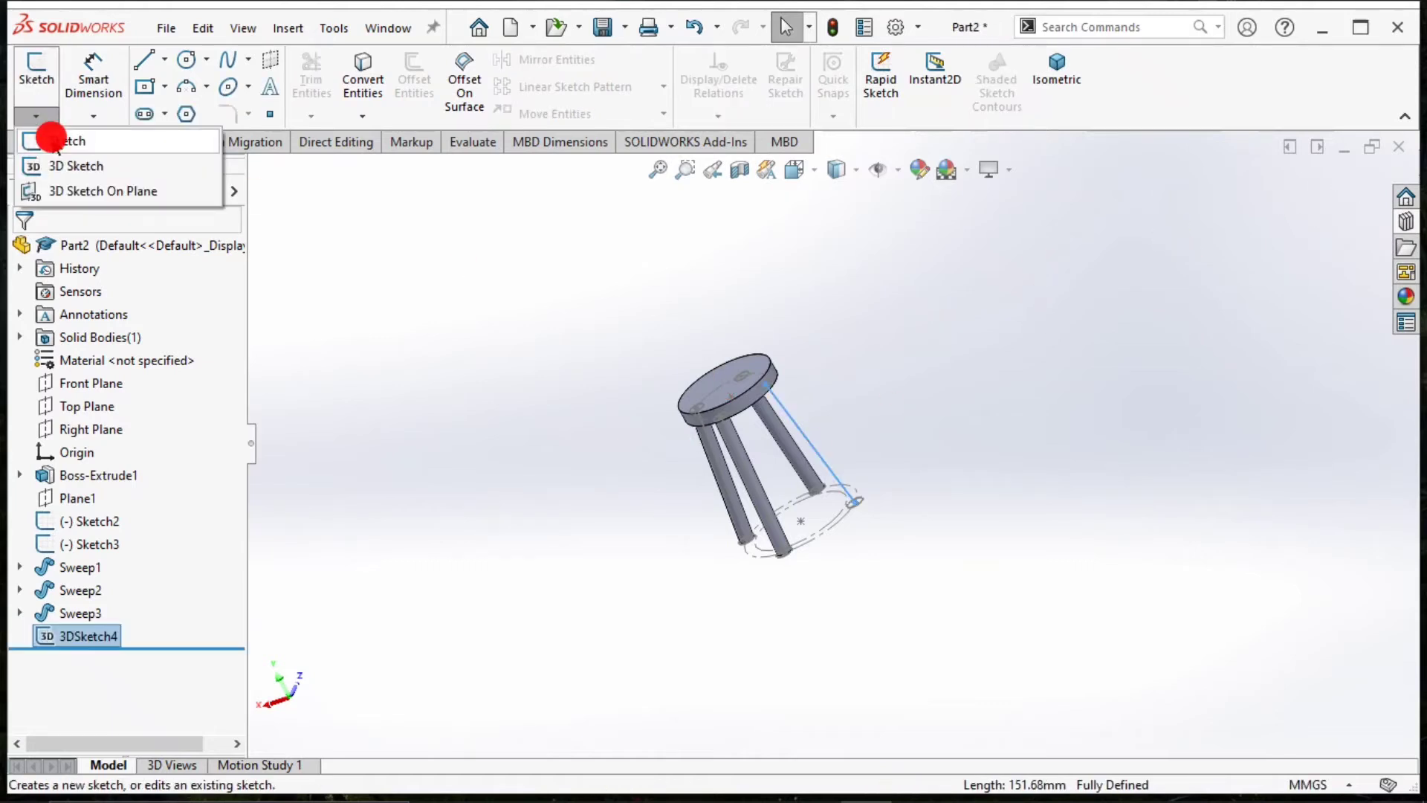
click(564, 210)
Try to sweep a 15 mm circular profile along the last leg line, selecting and clearing the path once.
click(39, 142)
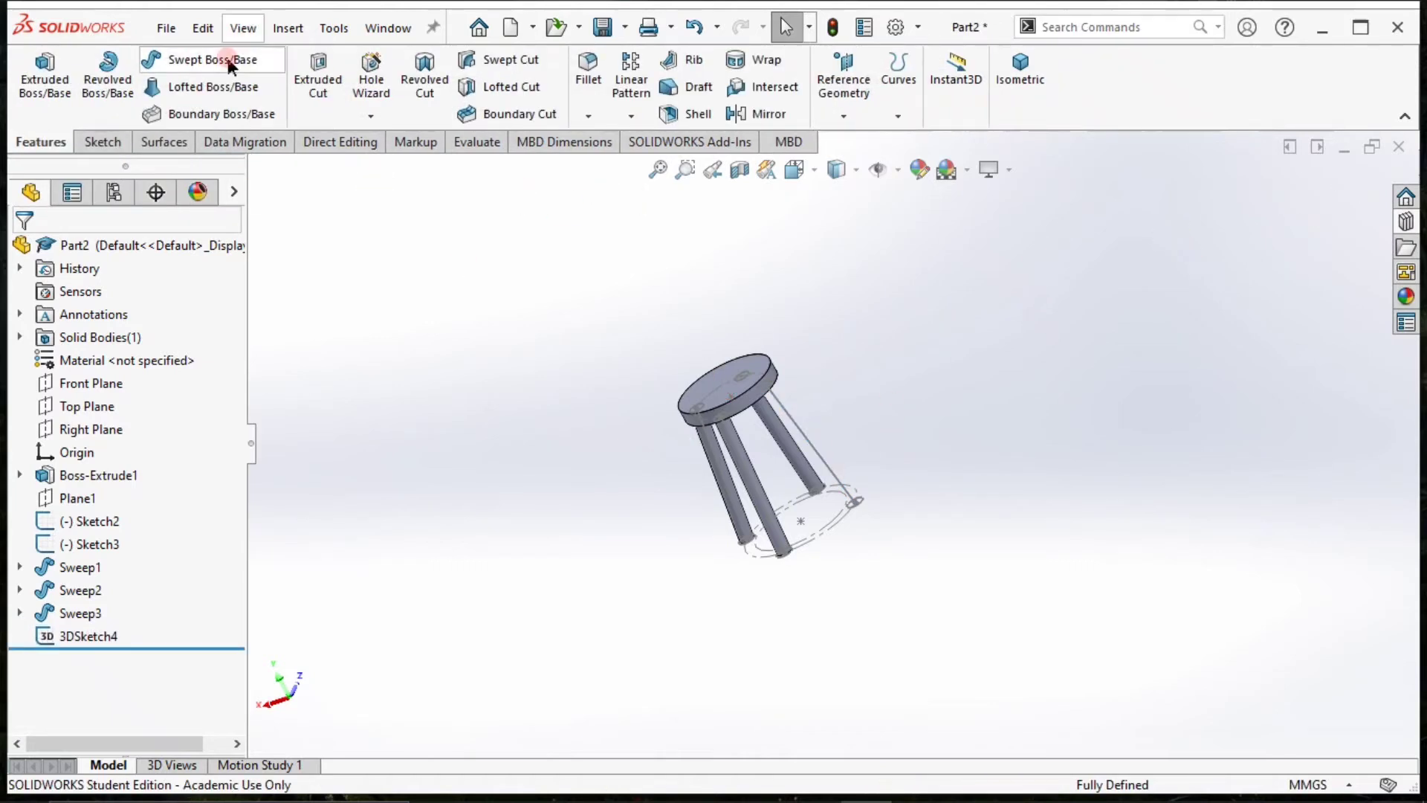
click(185, 59)
click(105, 329)
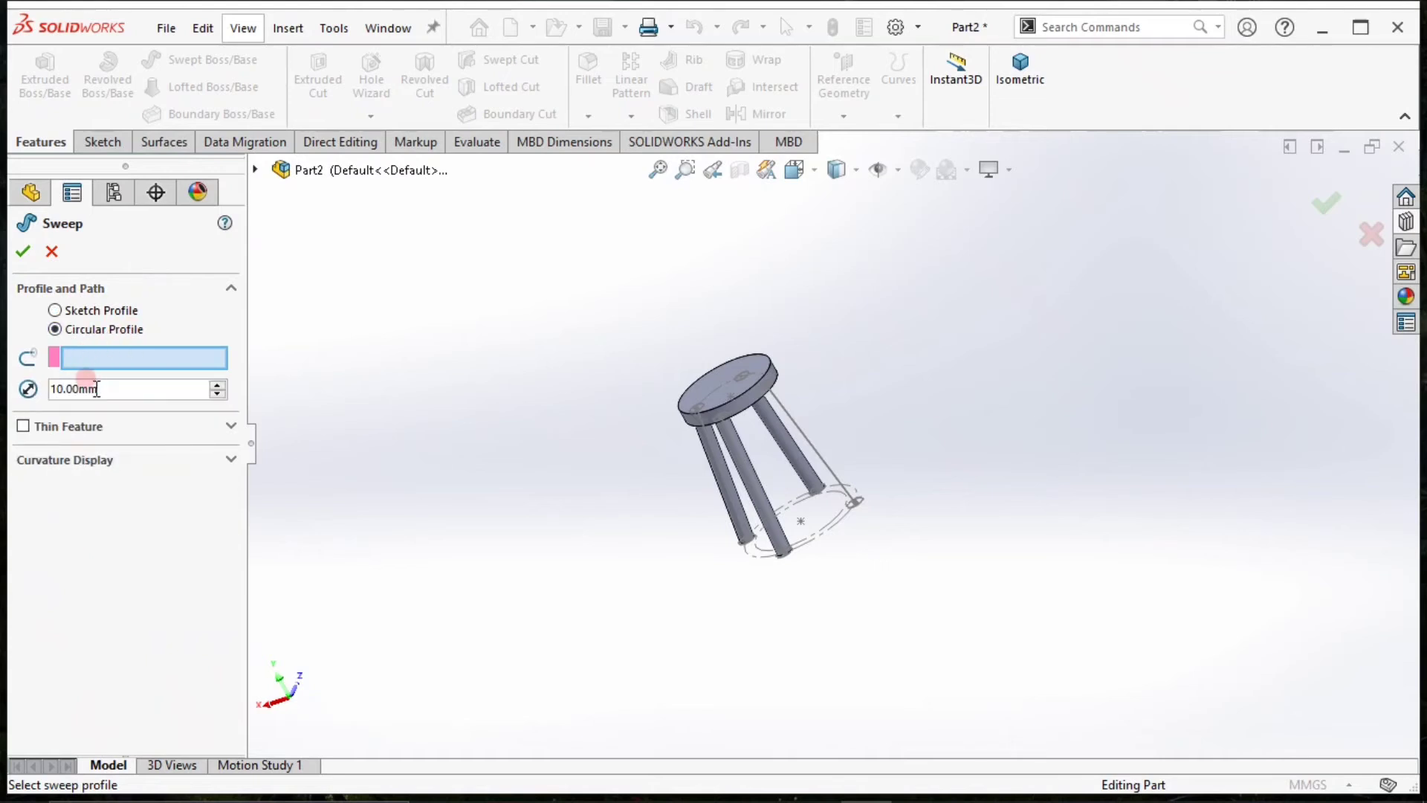
double_click(96, 387)
text(15)
key(Return)
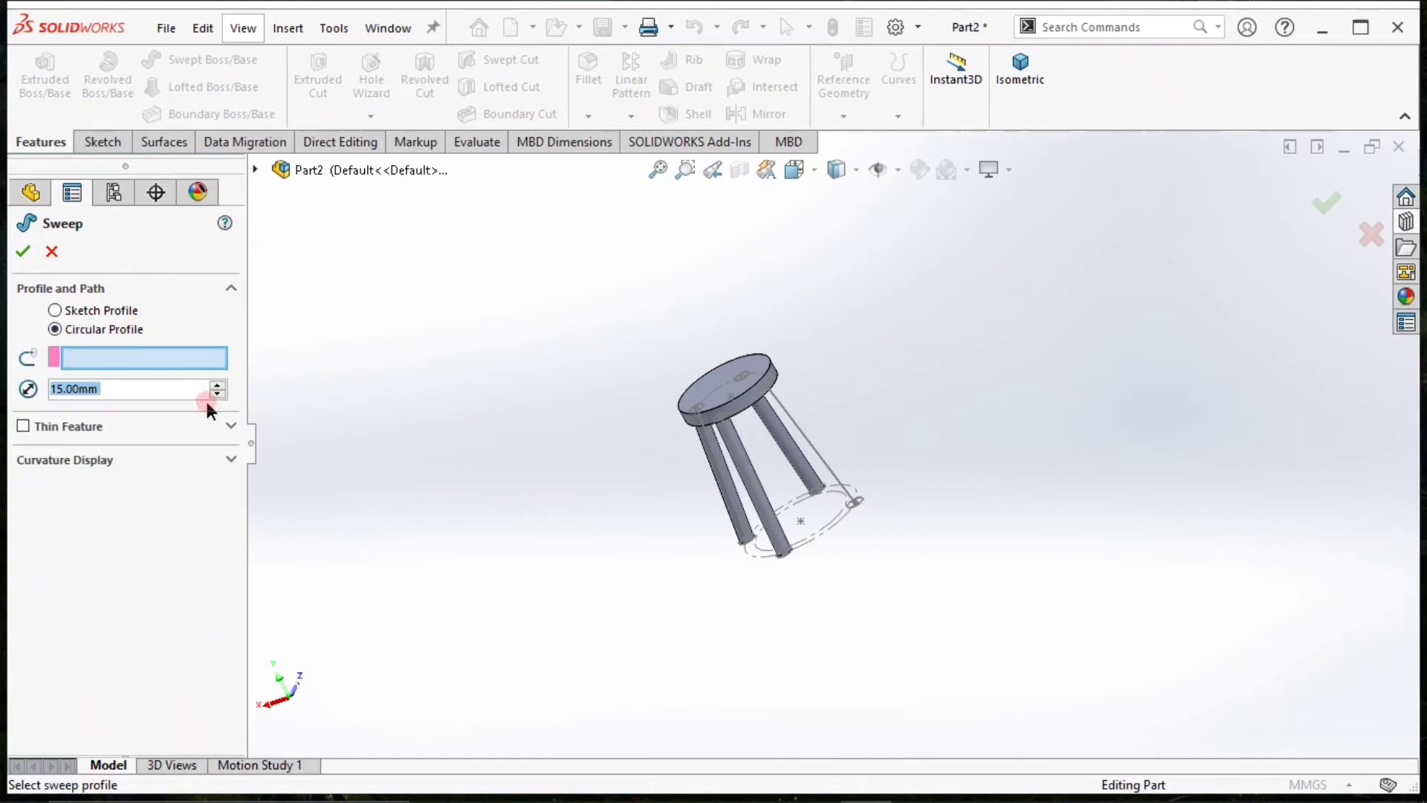
click(837, 470)
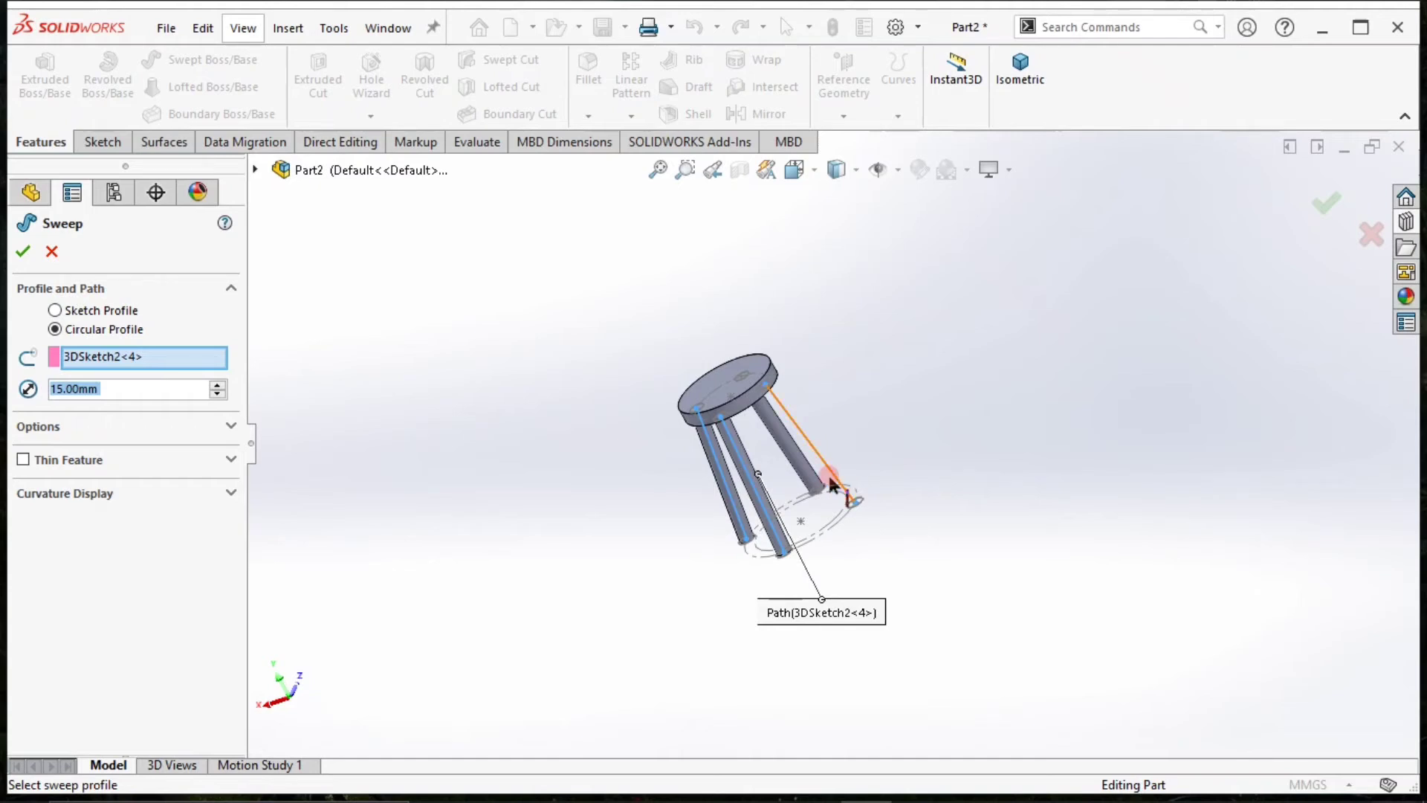
click(829, 474)
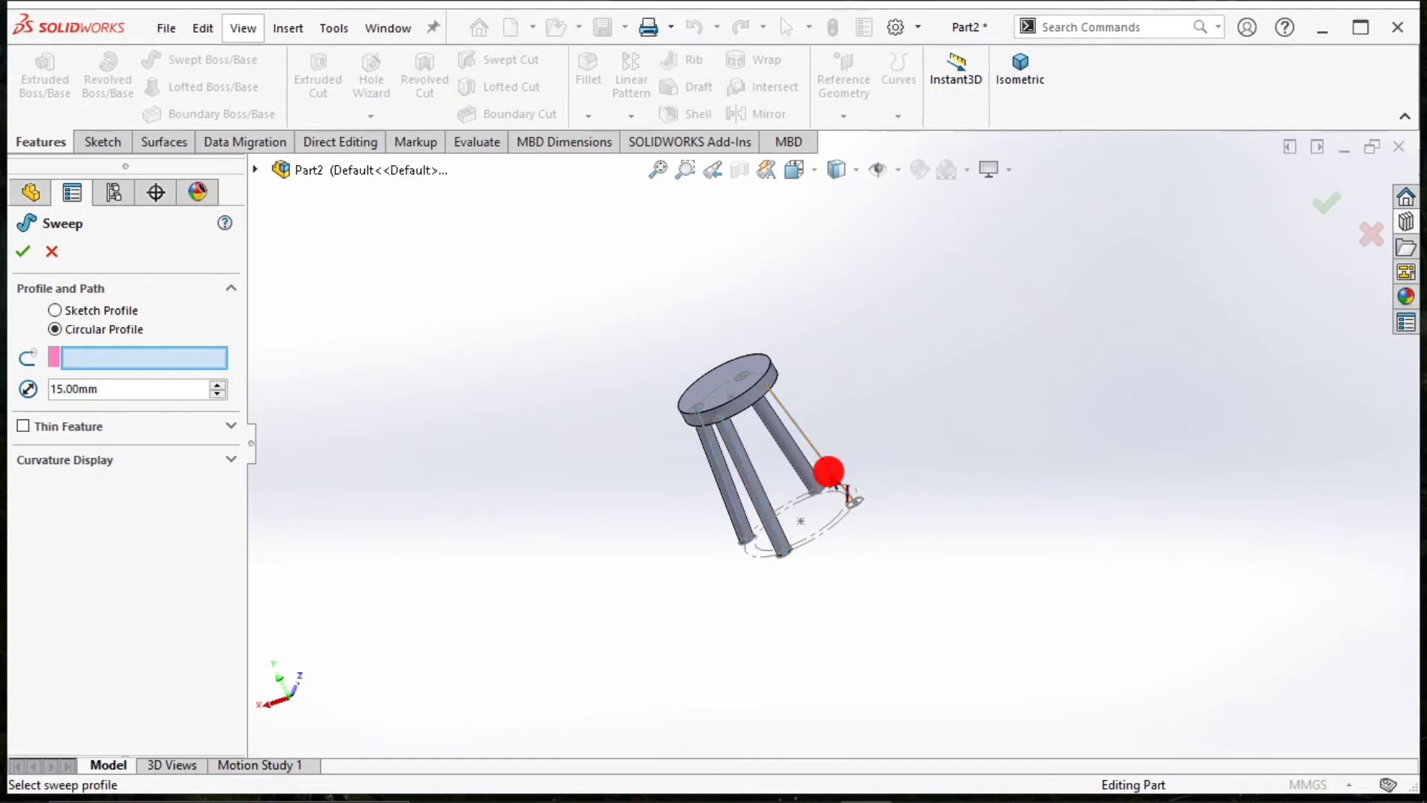
Try to choose 3DSketch4 as the sweep path with open-loop and group selection, then cancel the sweep.
click(256, 170)
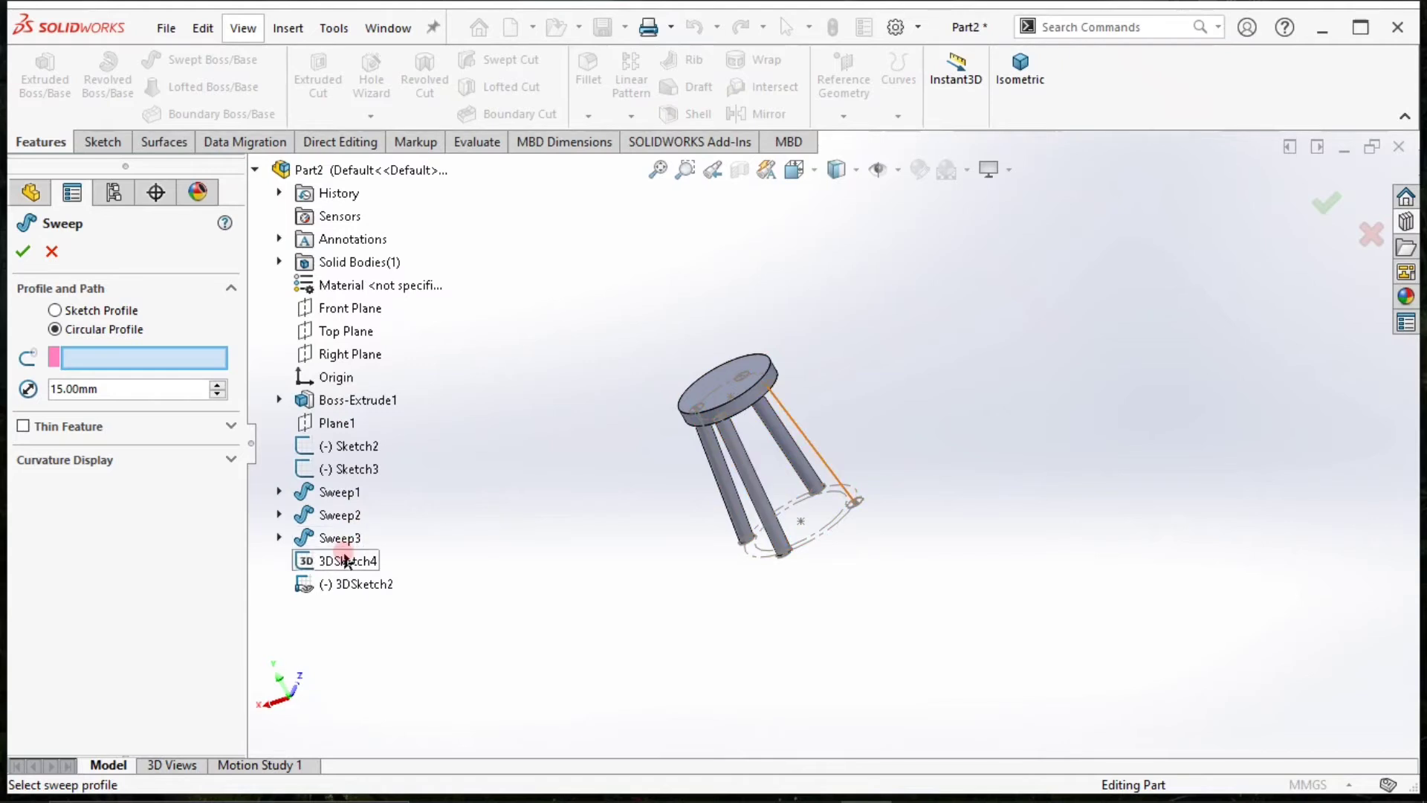
click(348, 583)
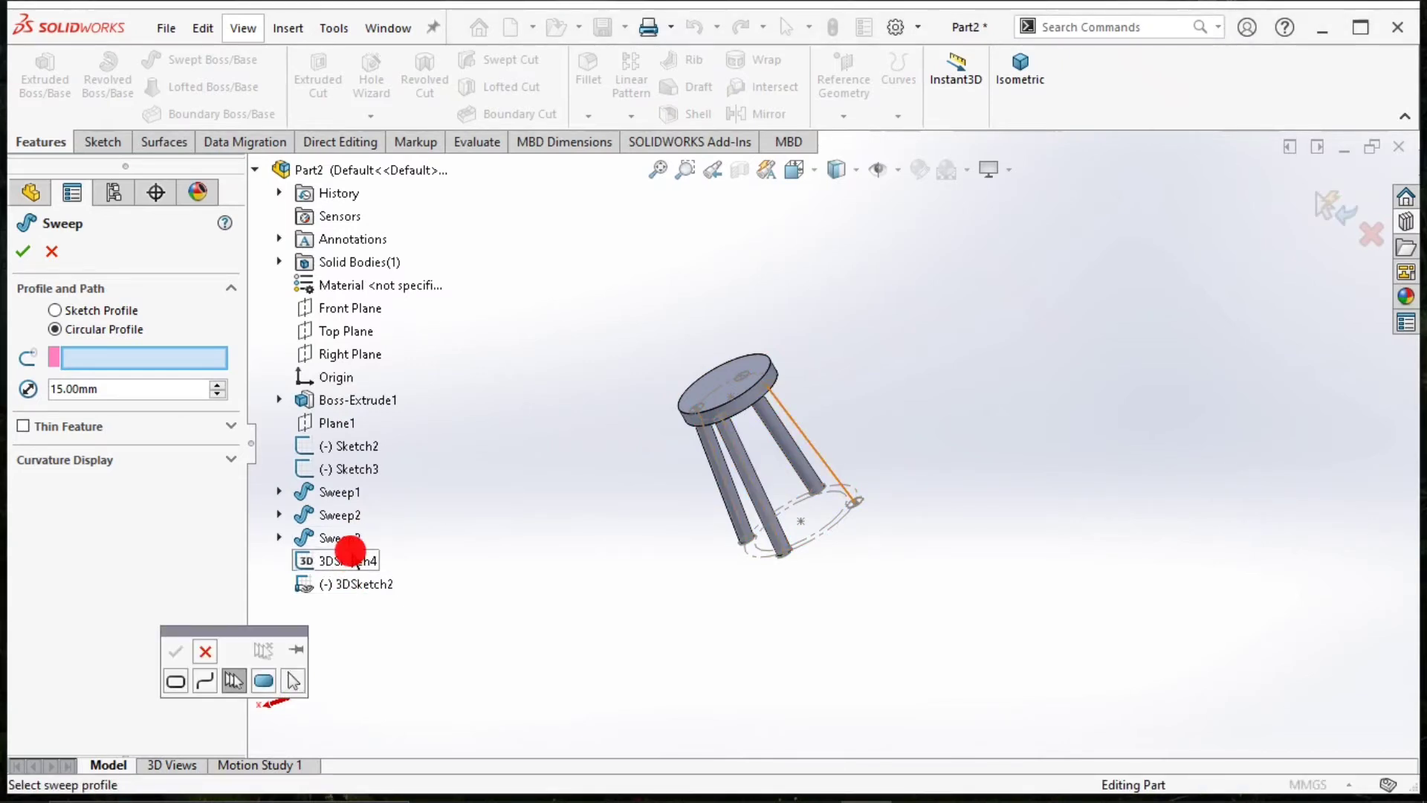
click(349, 554)
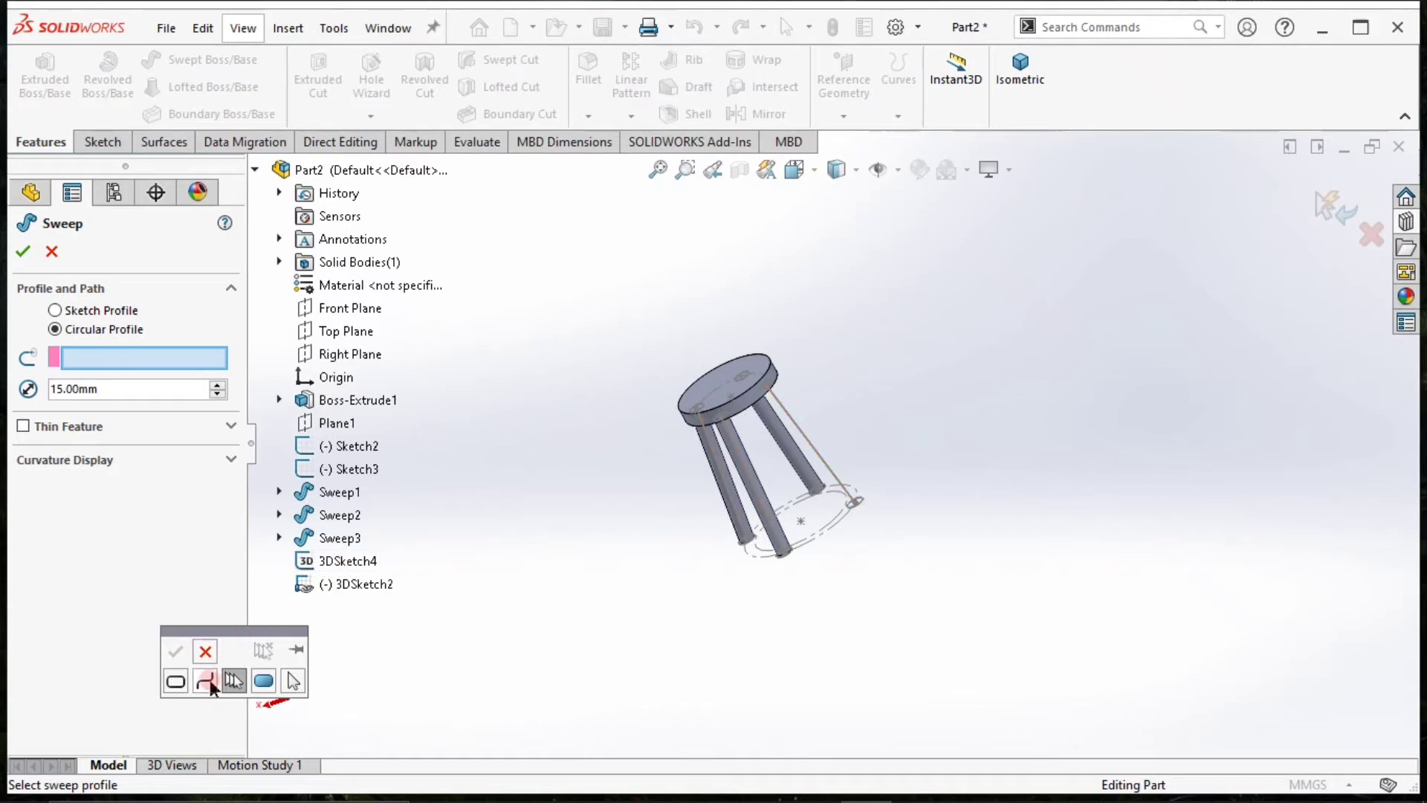
click(207, 680)
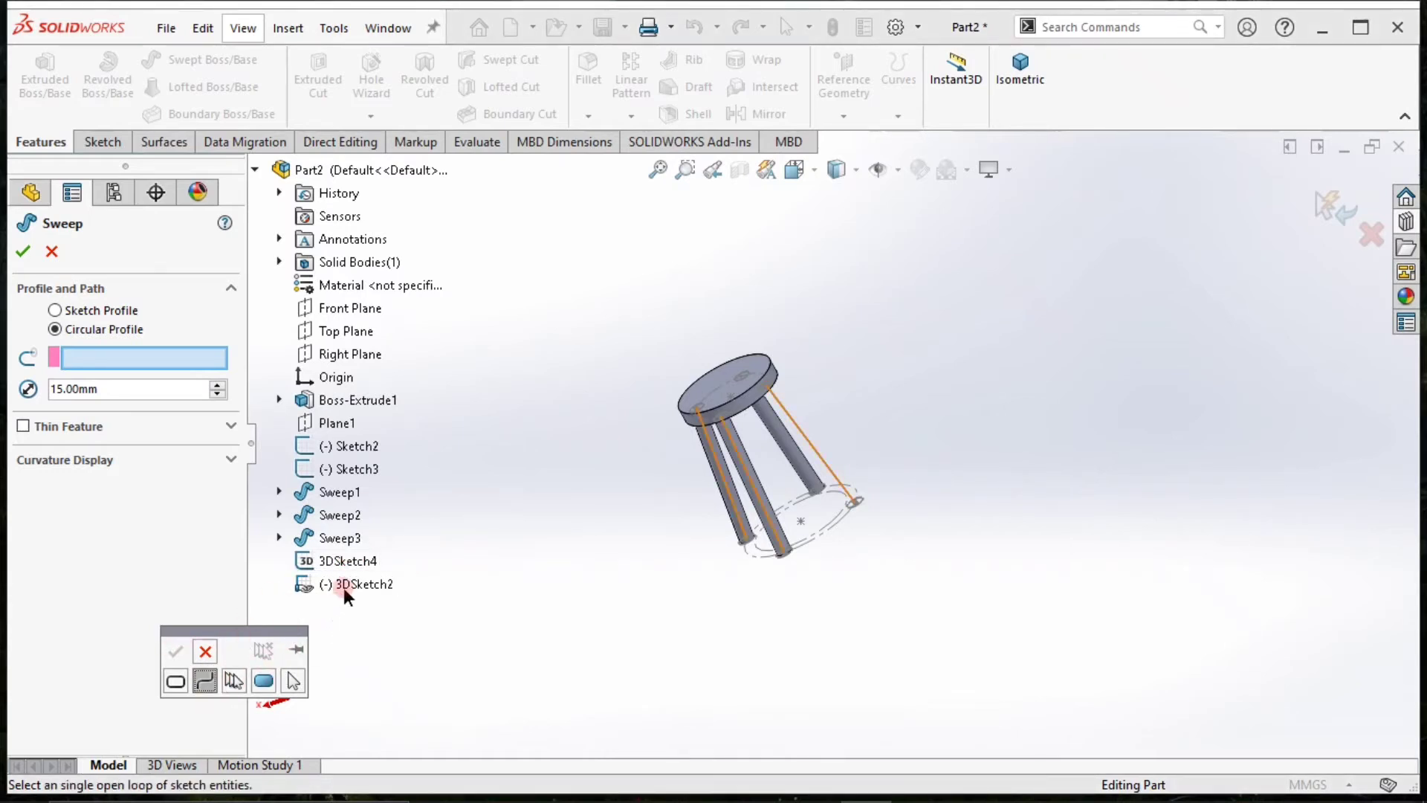
click(344, 587)
click(346, 567)
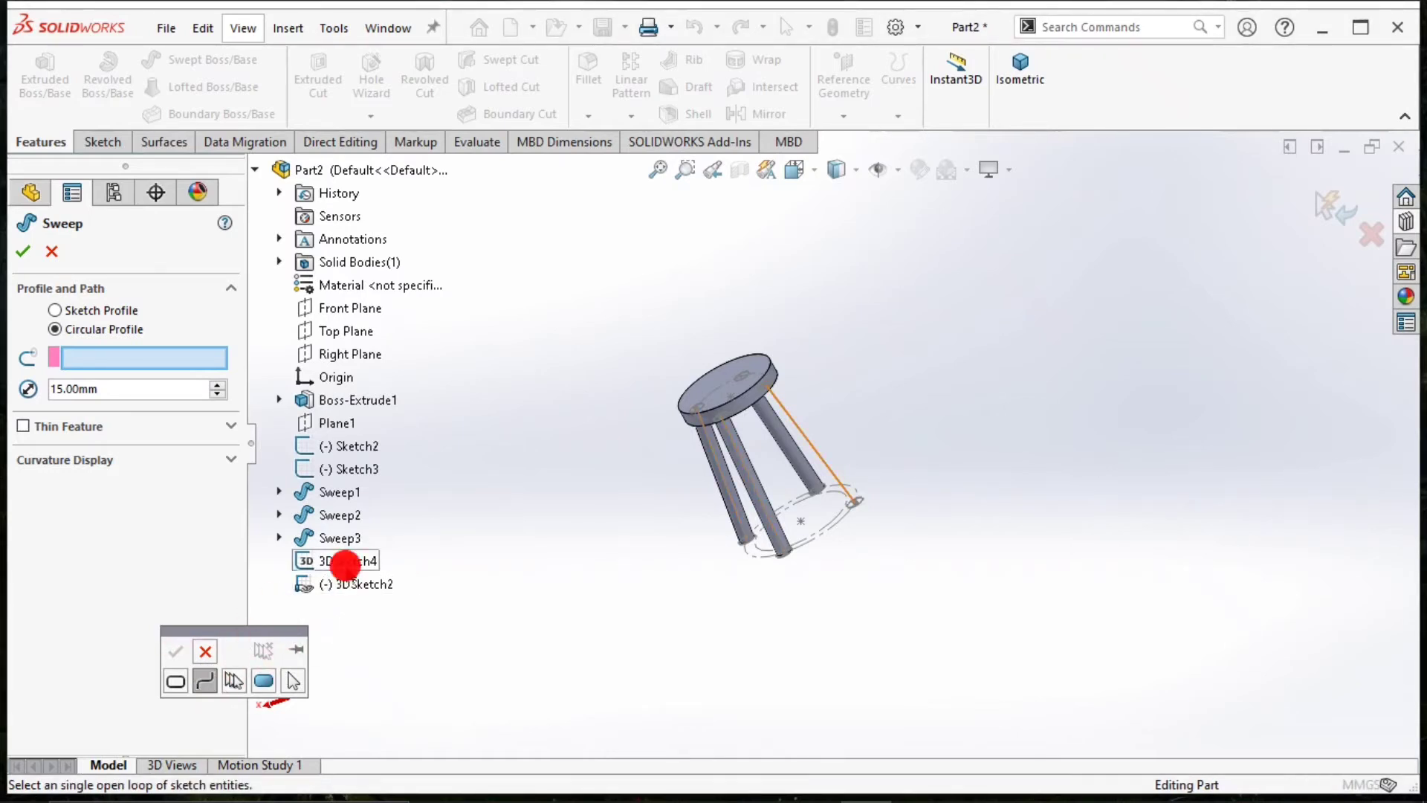
click(233, 681)
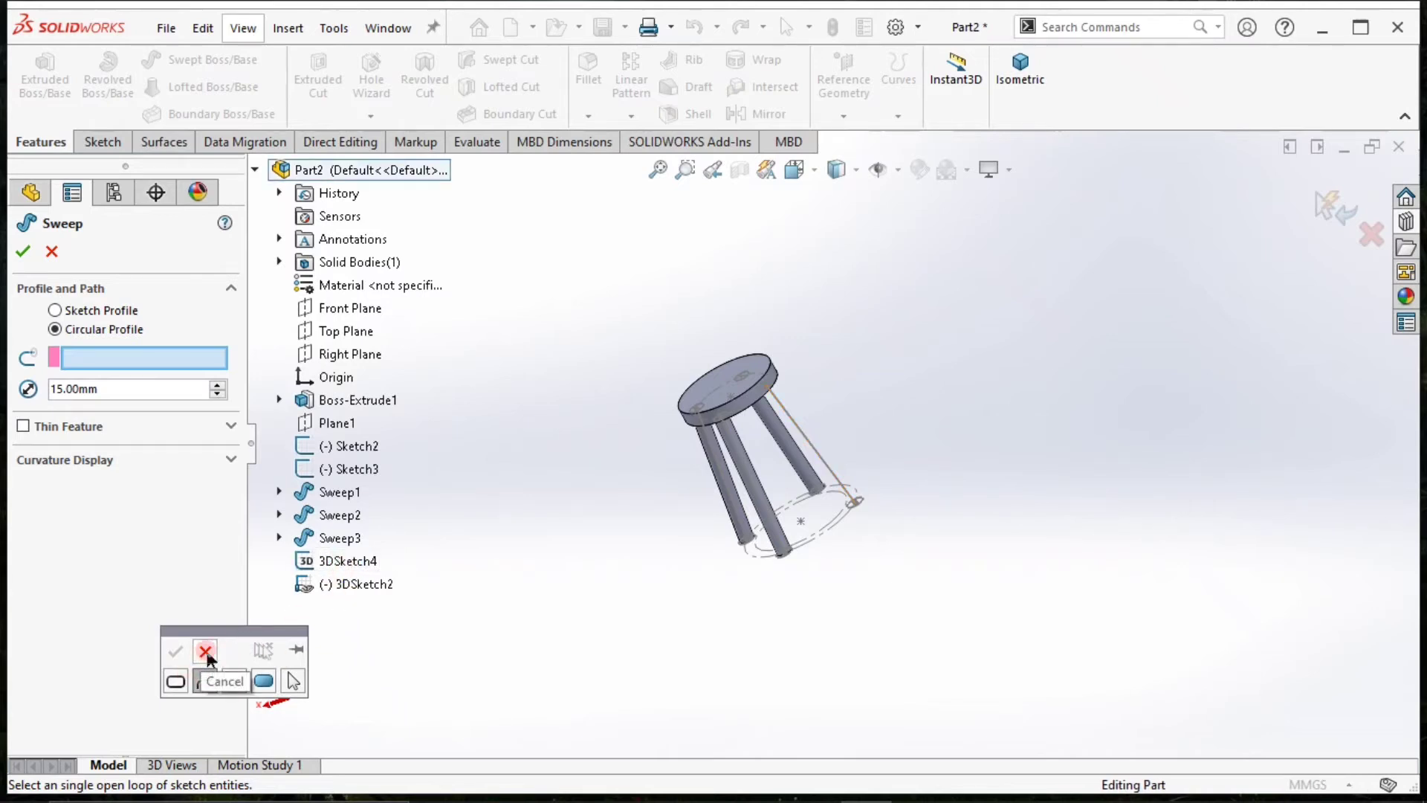
click(205, 652)
click(53, 254)
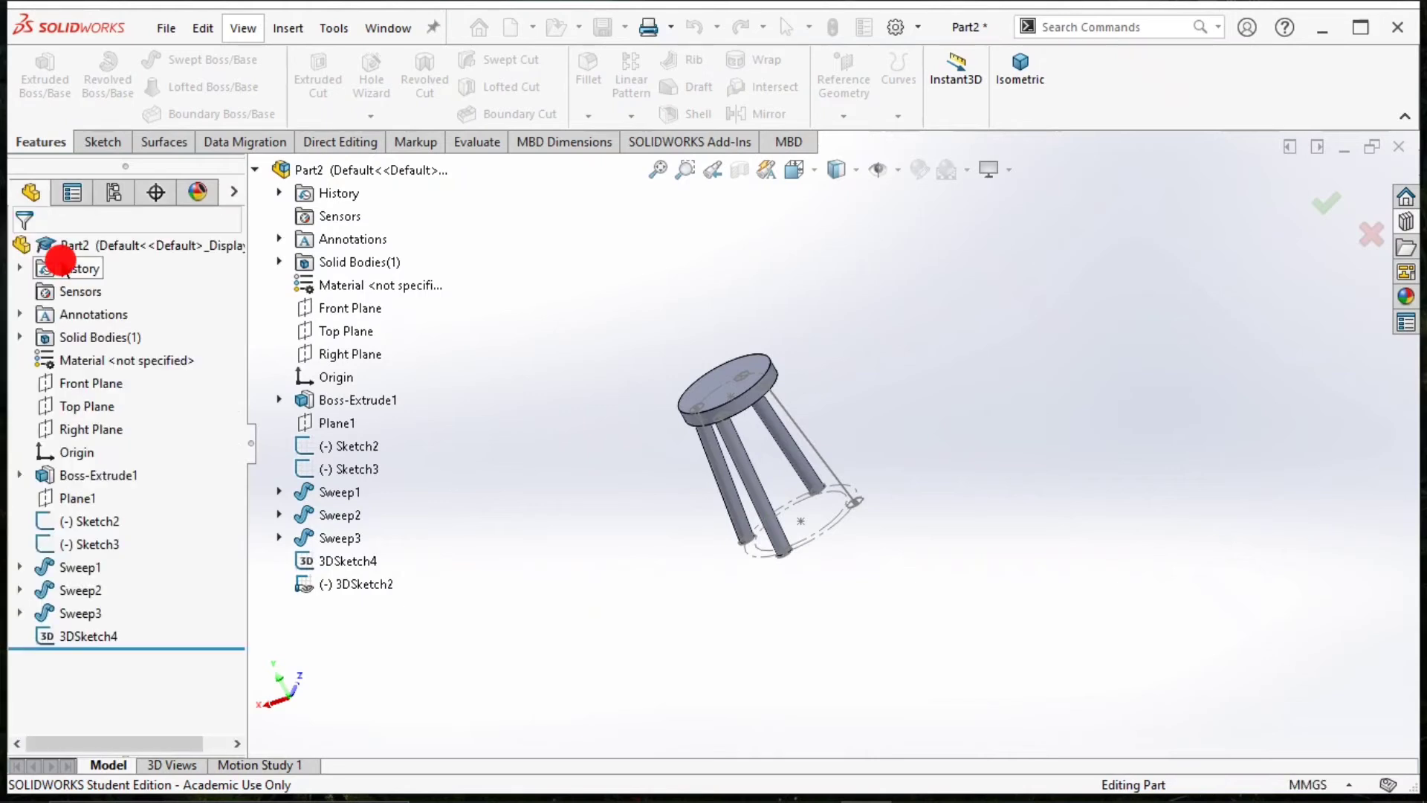
Hide Sketch3 on the seat, and hide and show again Sketch2 at the leg bases.
click(67, 522)
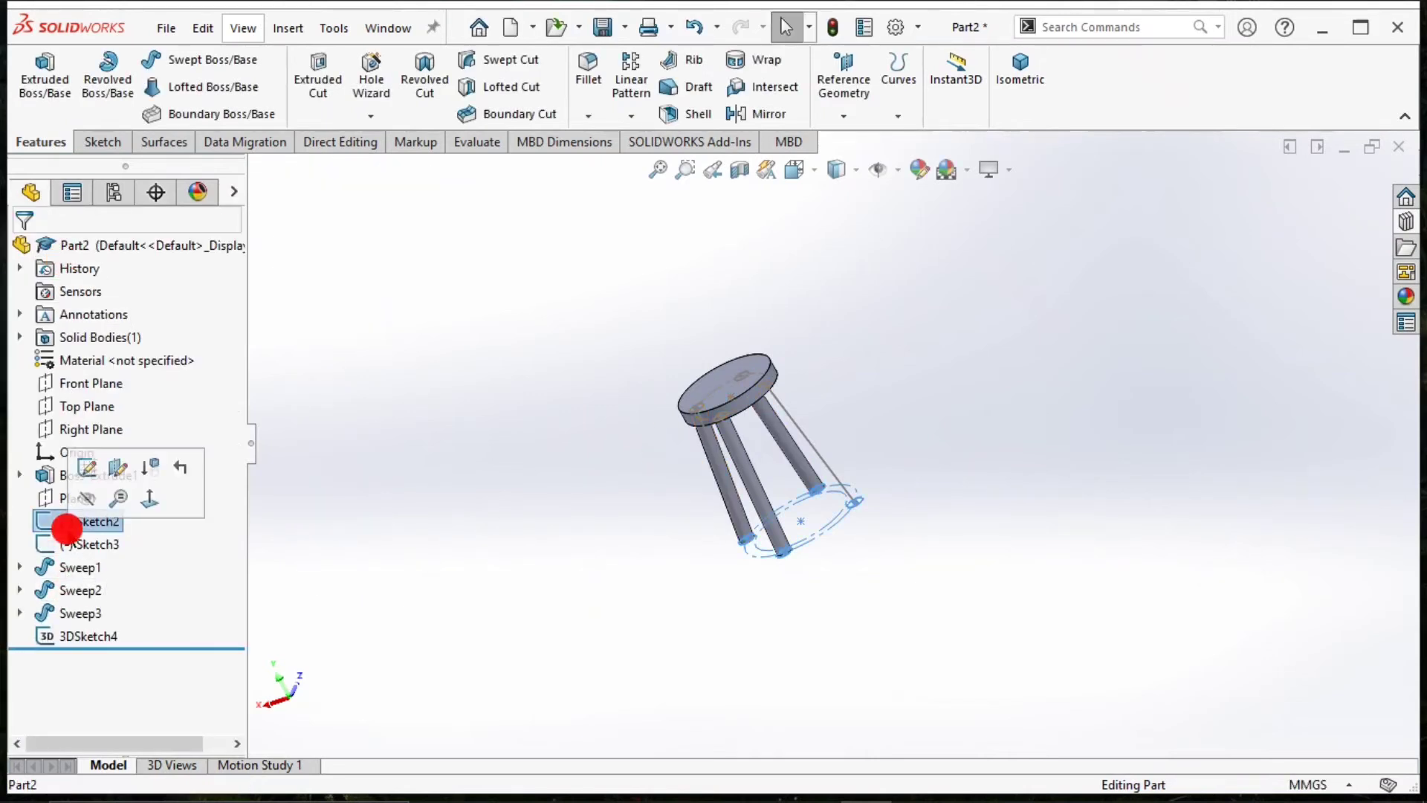
click(87, 498)
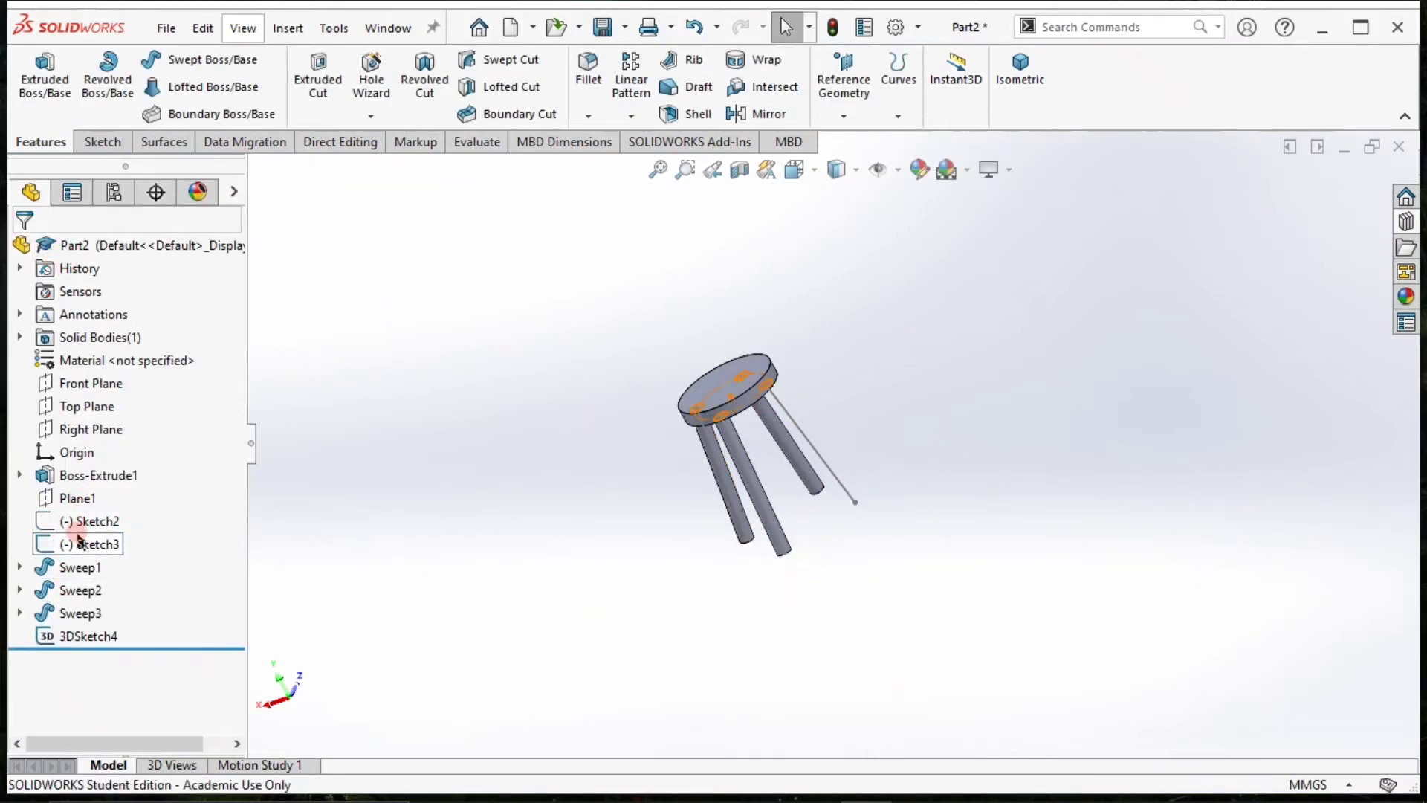
click(76, 541)
click(87, 500)
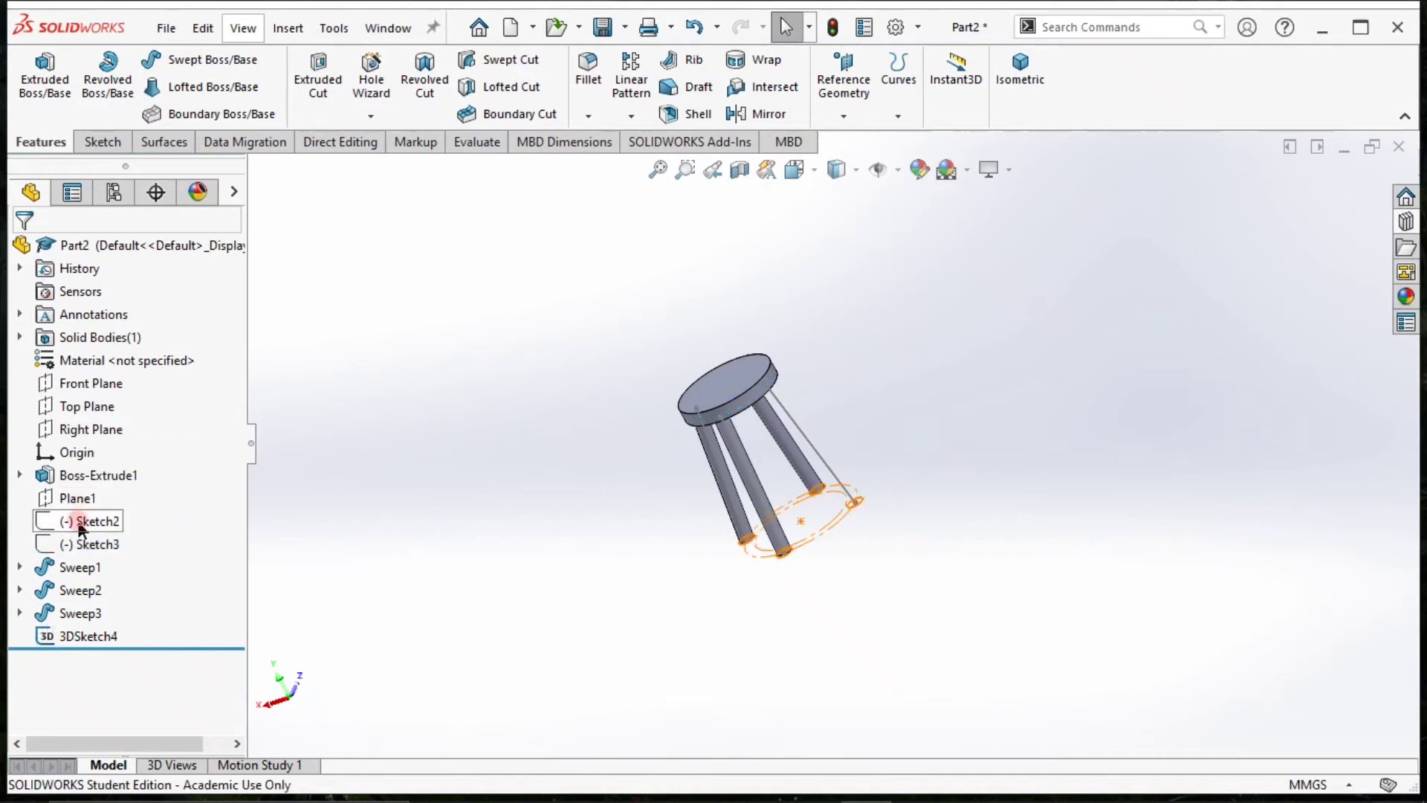
click(87, 518)
click(93, 492)
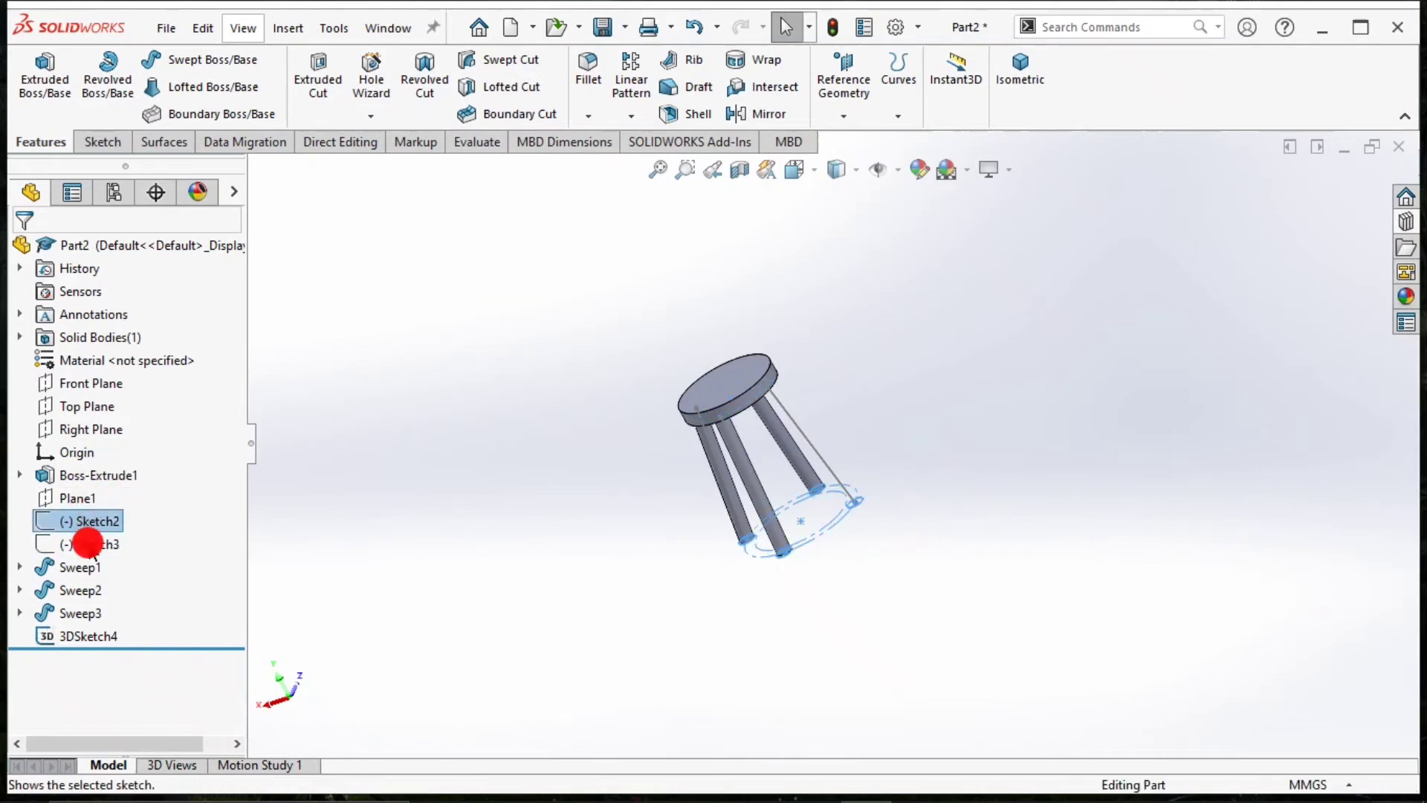
Hide 3DSketch2, which is absorbed by the second leg's sweep.
click(19, 590)
click(87, 616)
click(109, 585)
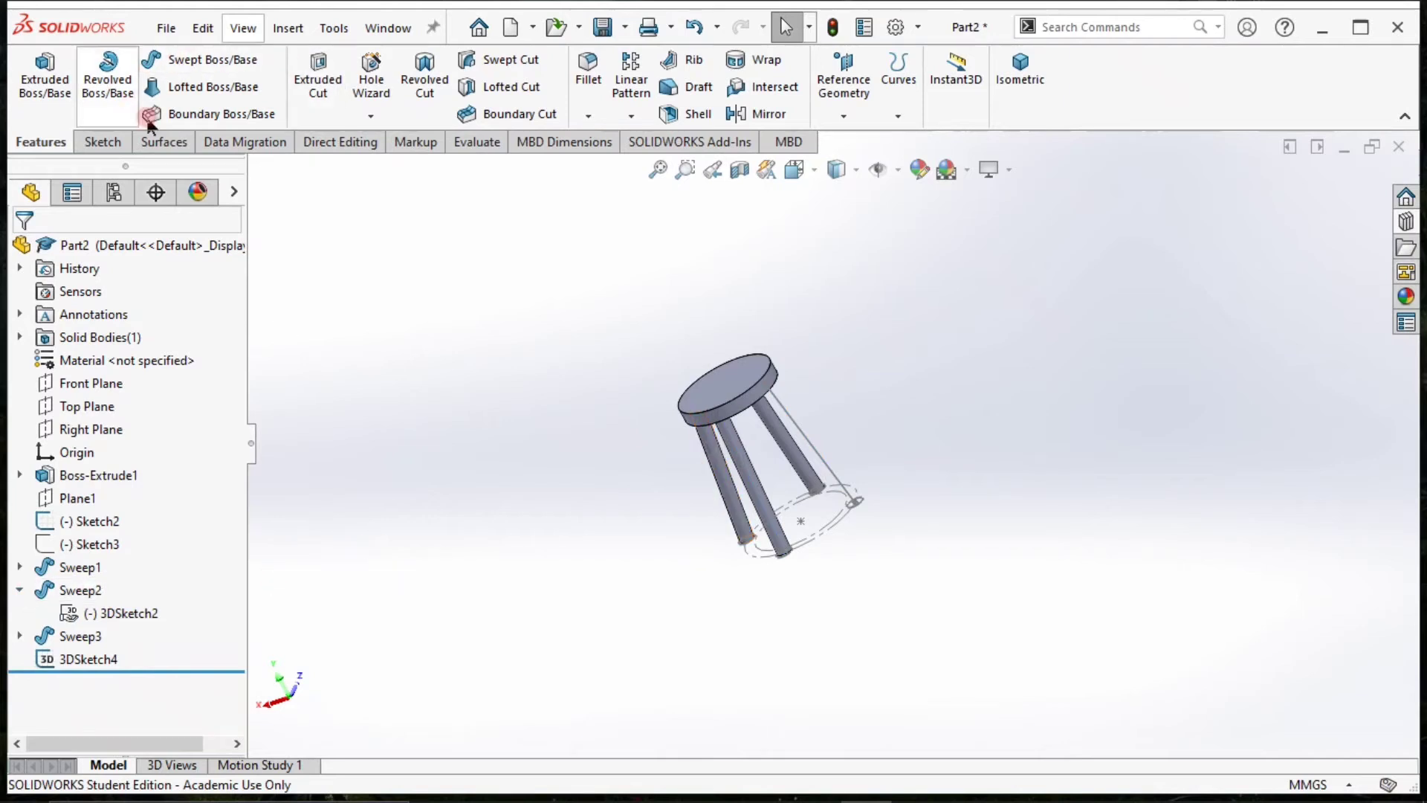
Sweep a 15 mm circular leg along the converted line in 3DSketch4.
click(223, 53)
click(55, 329)
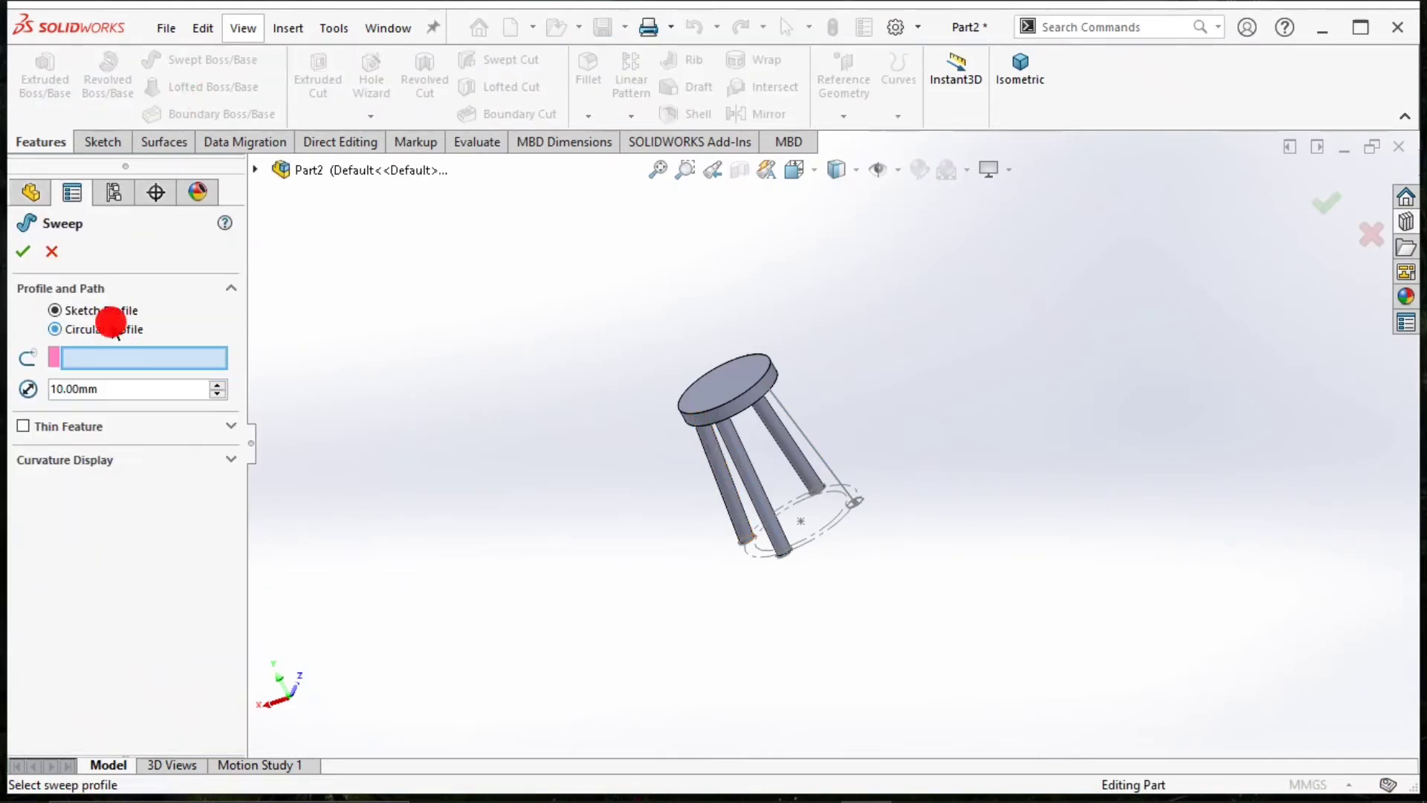
double_click(111, 383)
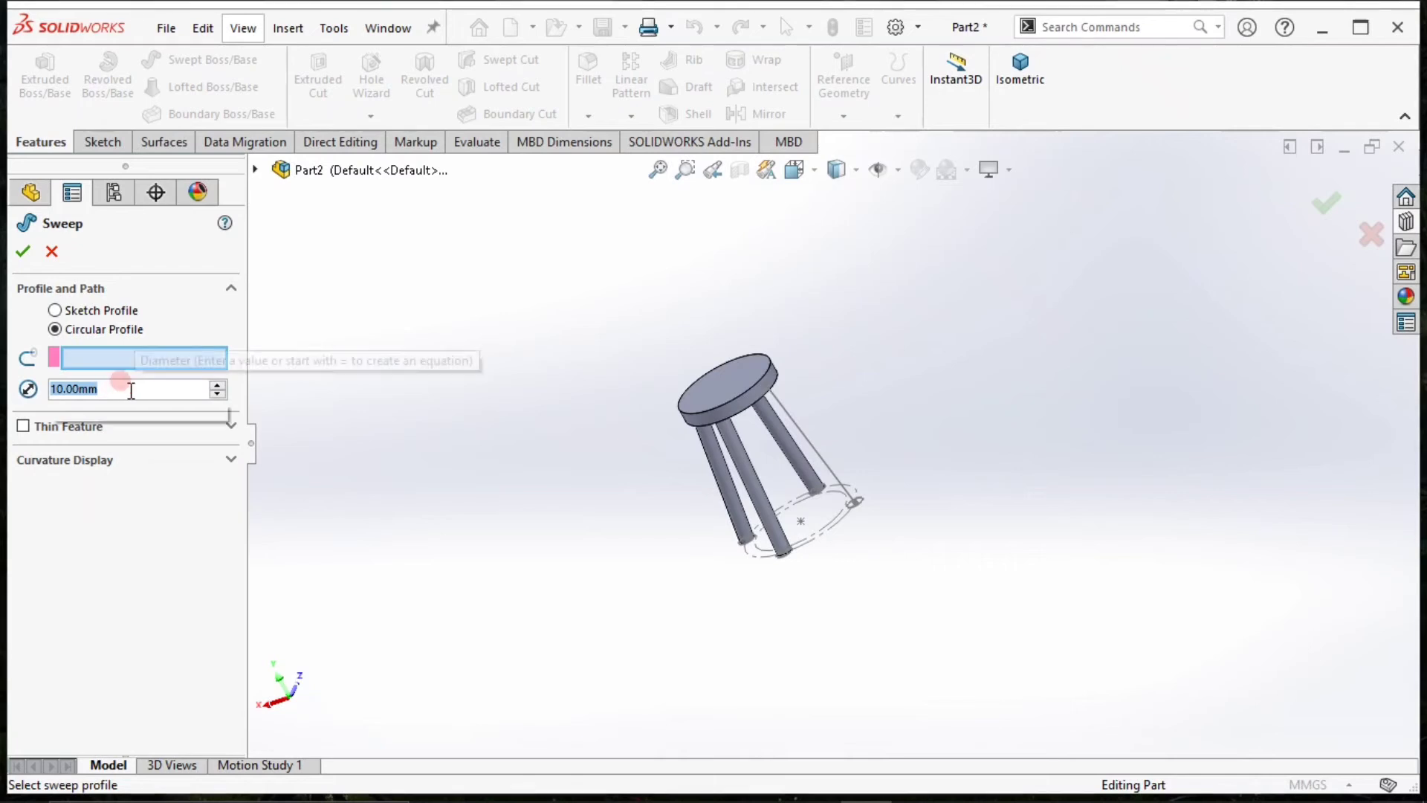
text(15)
click(295, 377)
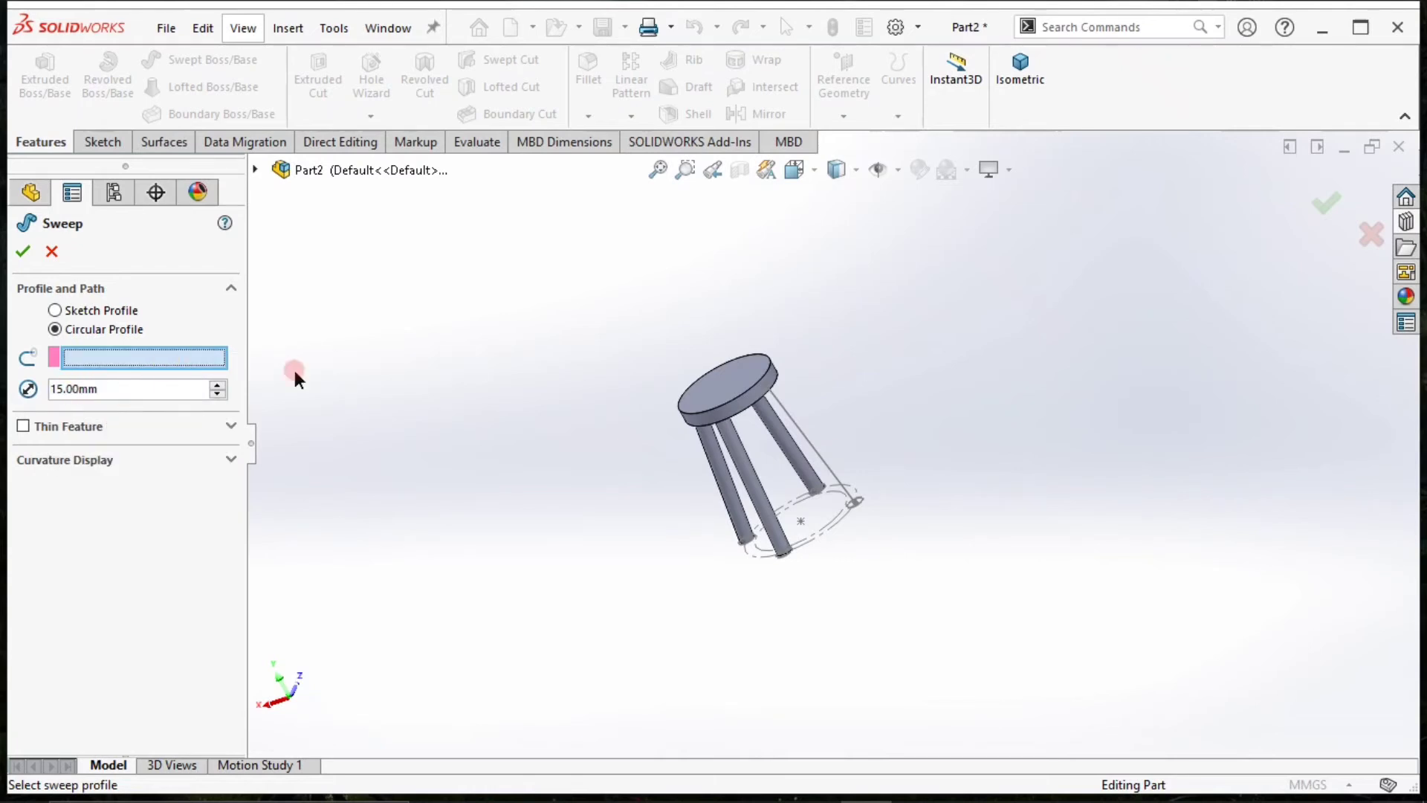
click(834, 458)
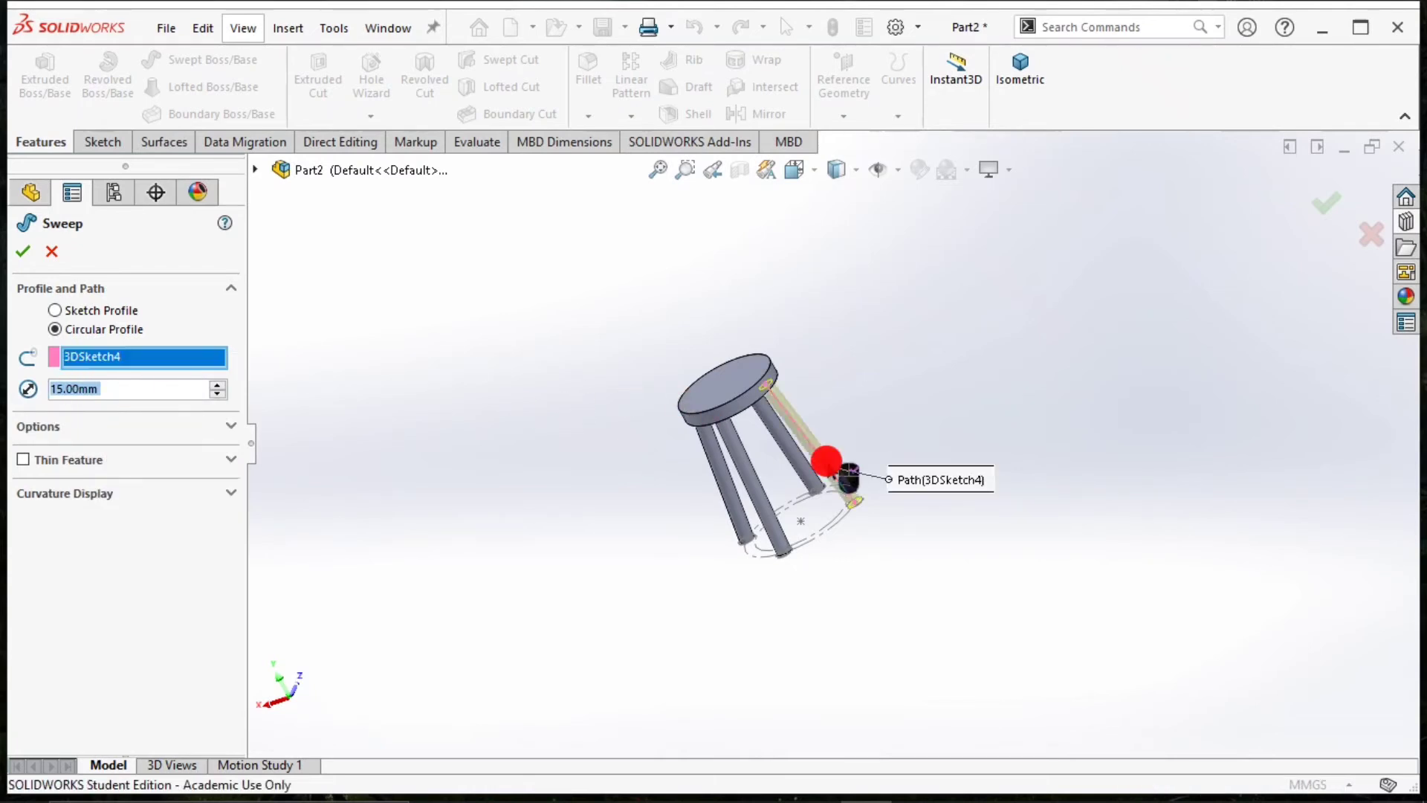
click(27, 256)
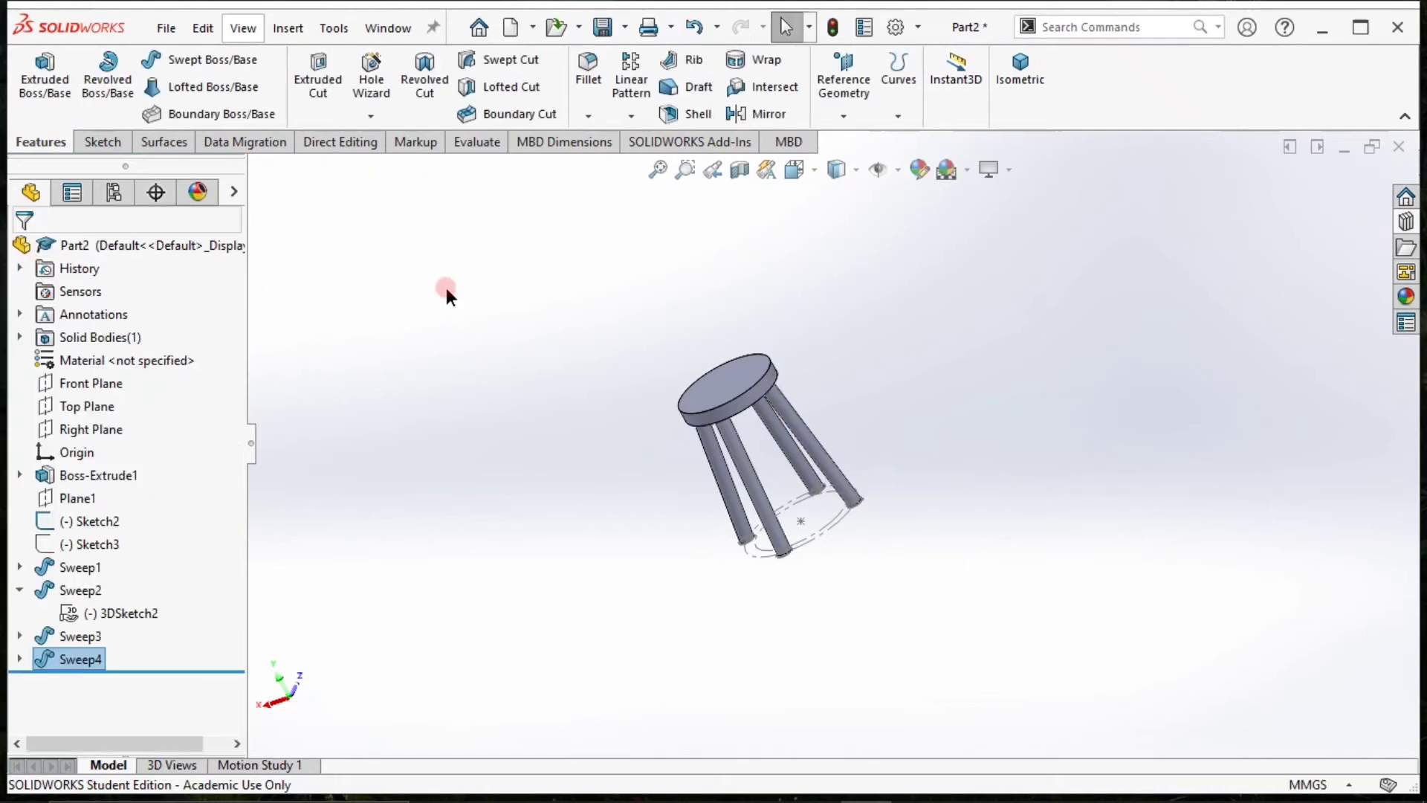
Examine the stool with all its legs in the isometric view.
click(1038, 79)
click(829, 585)
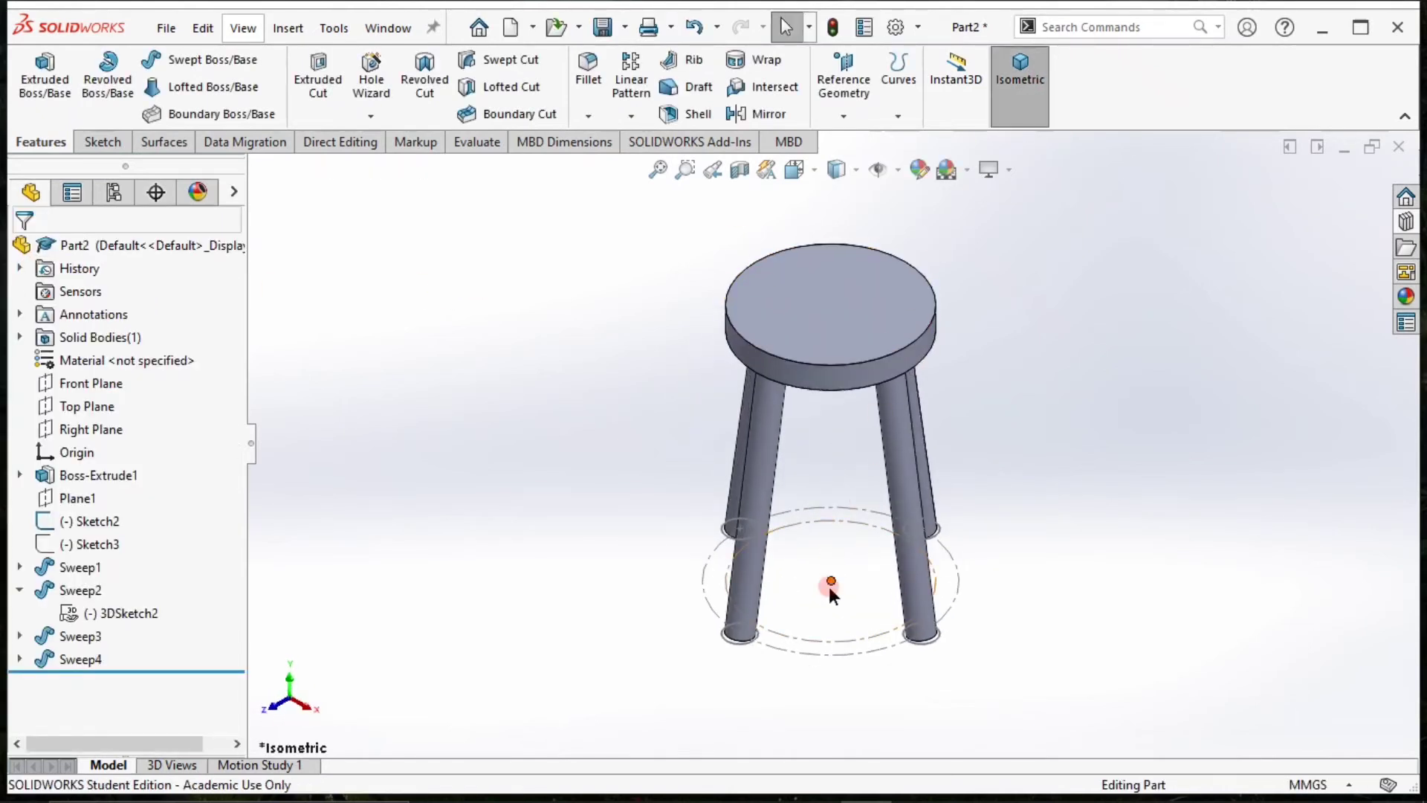
scroll(832, 449, up, 2)
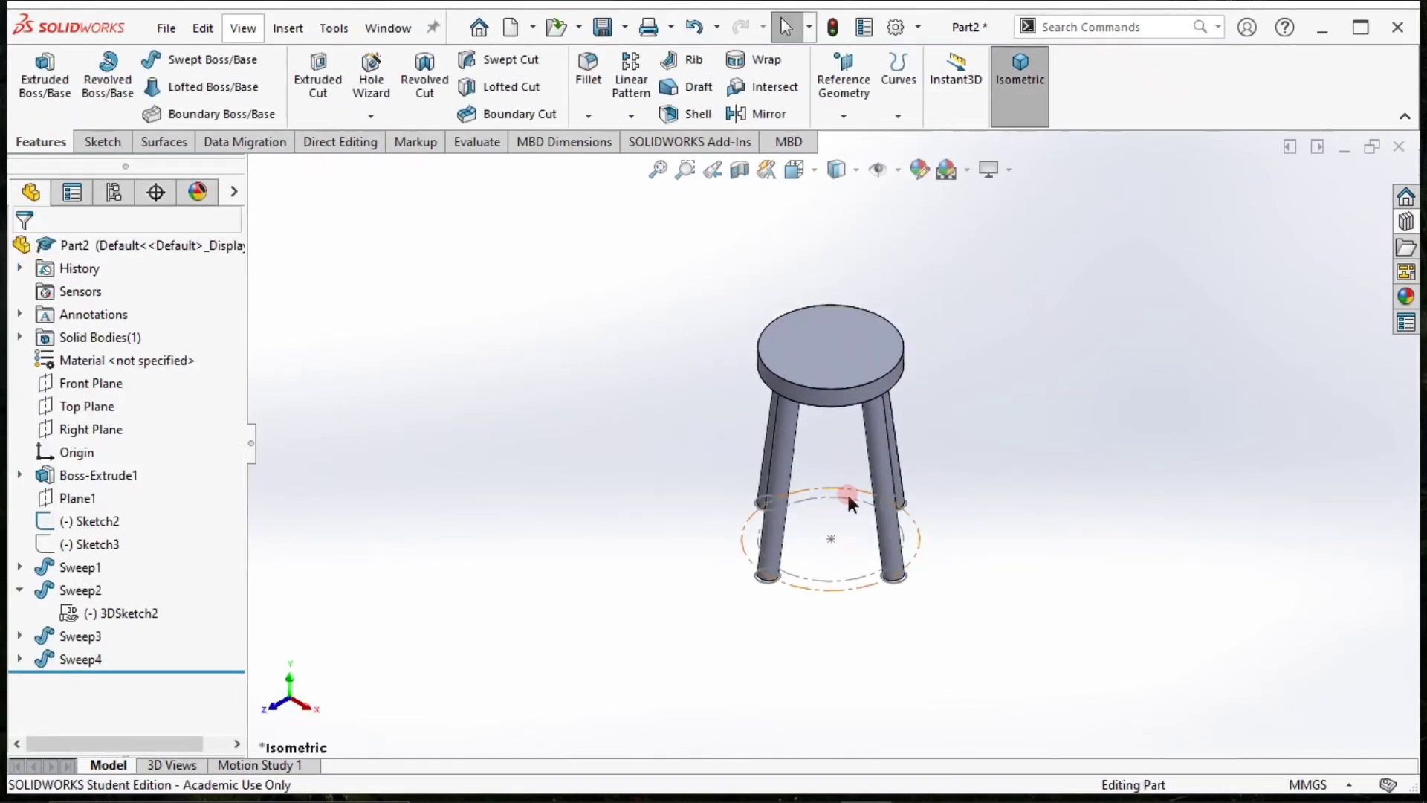
Extrude the circles of Sketch2 at the leg bases 10 mm downward as a blind, merged boss to form the feet.
middle_drag(970, 464, 851, 193)
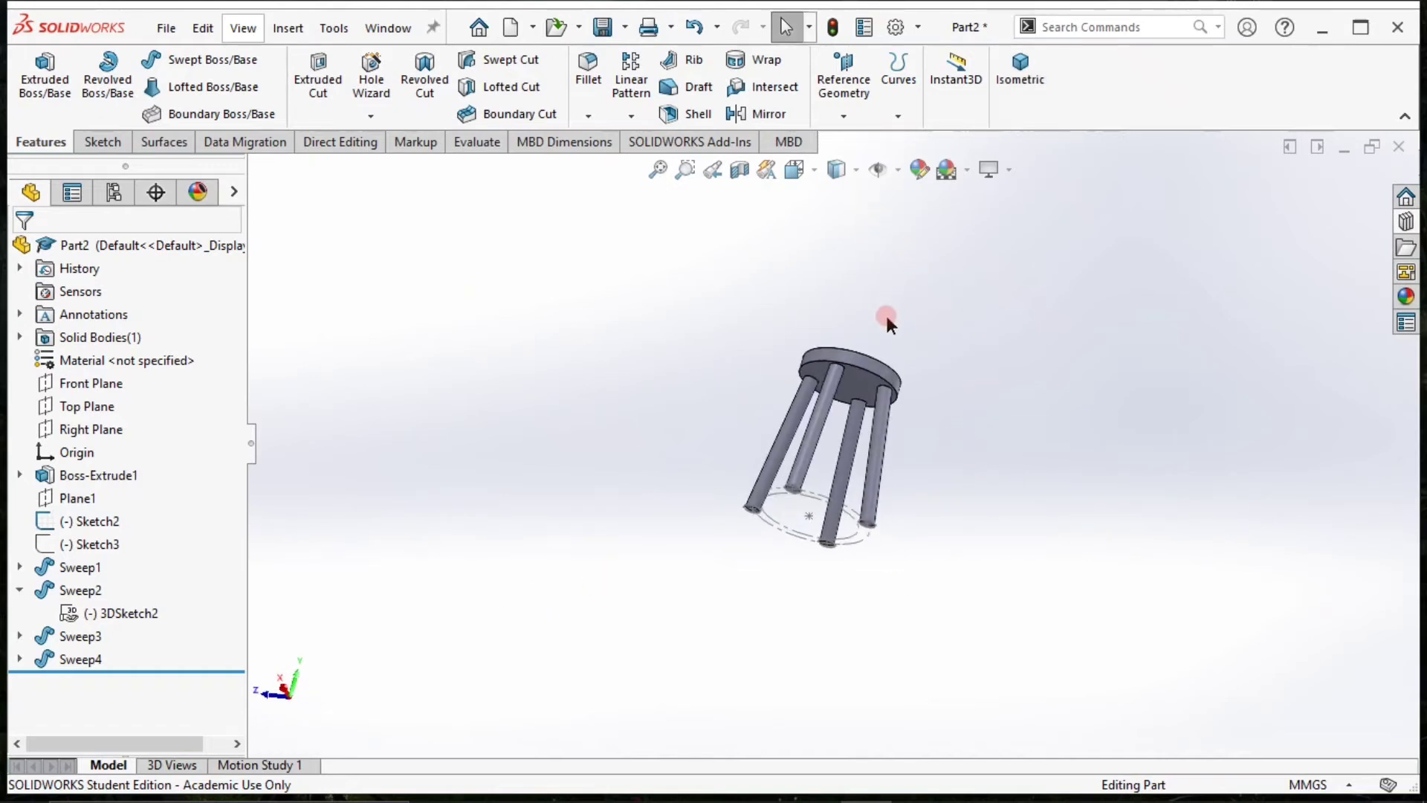
scroll(929, 379, down, 4)
middle_drag(1062, 557, 676, 373)
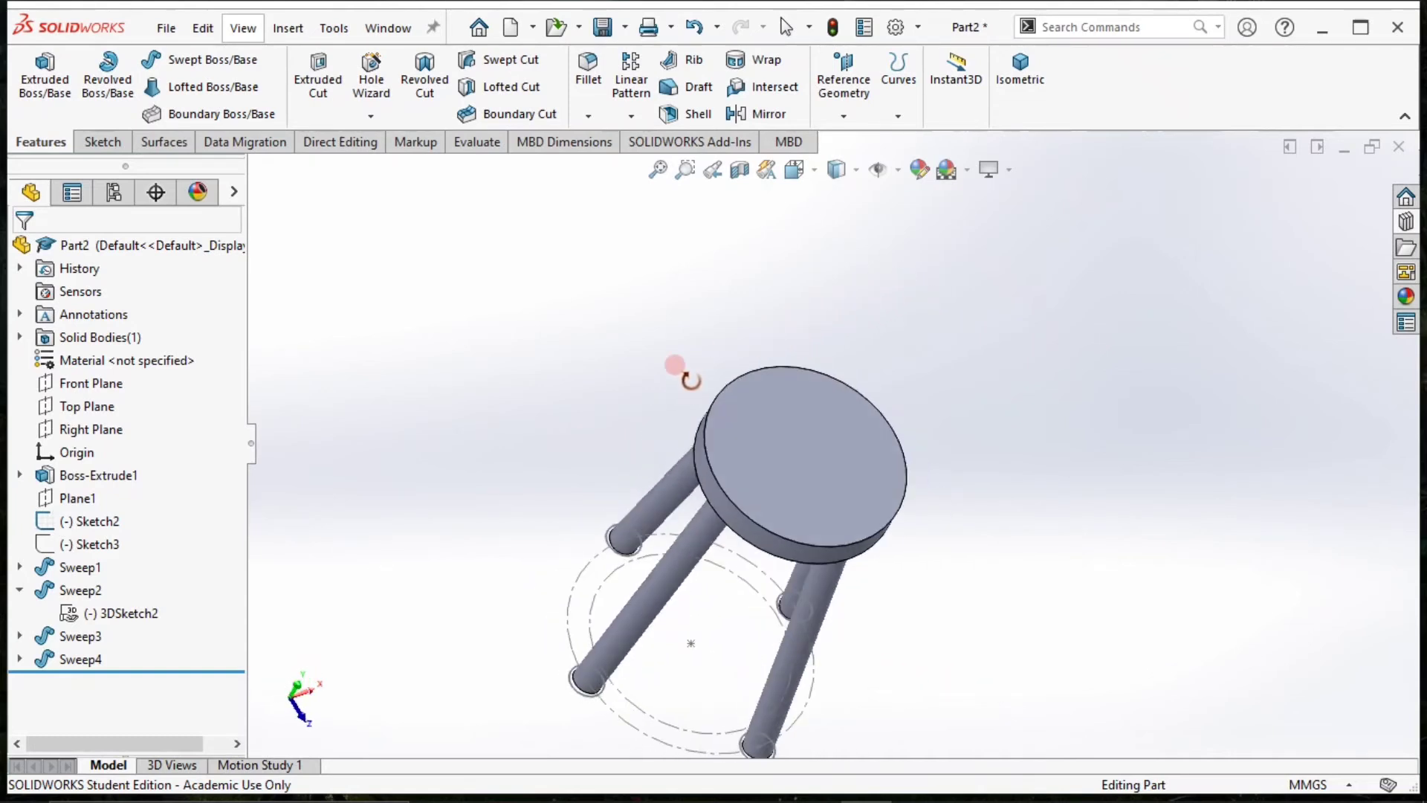
click(1018, 88)
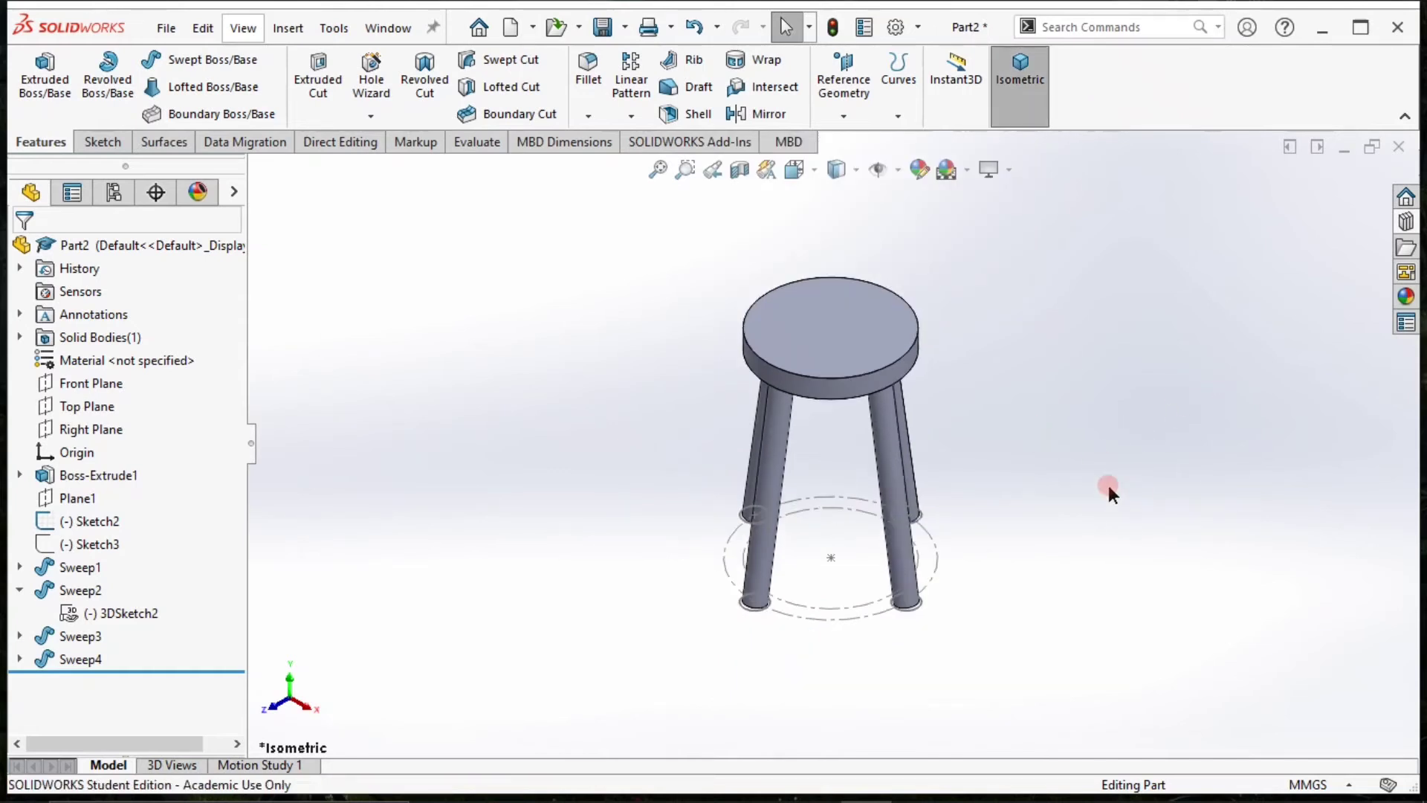
middle_drag(1107, 483, 1067, 149)
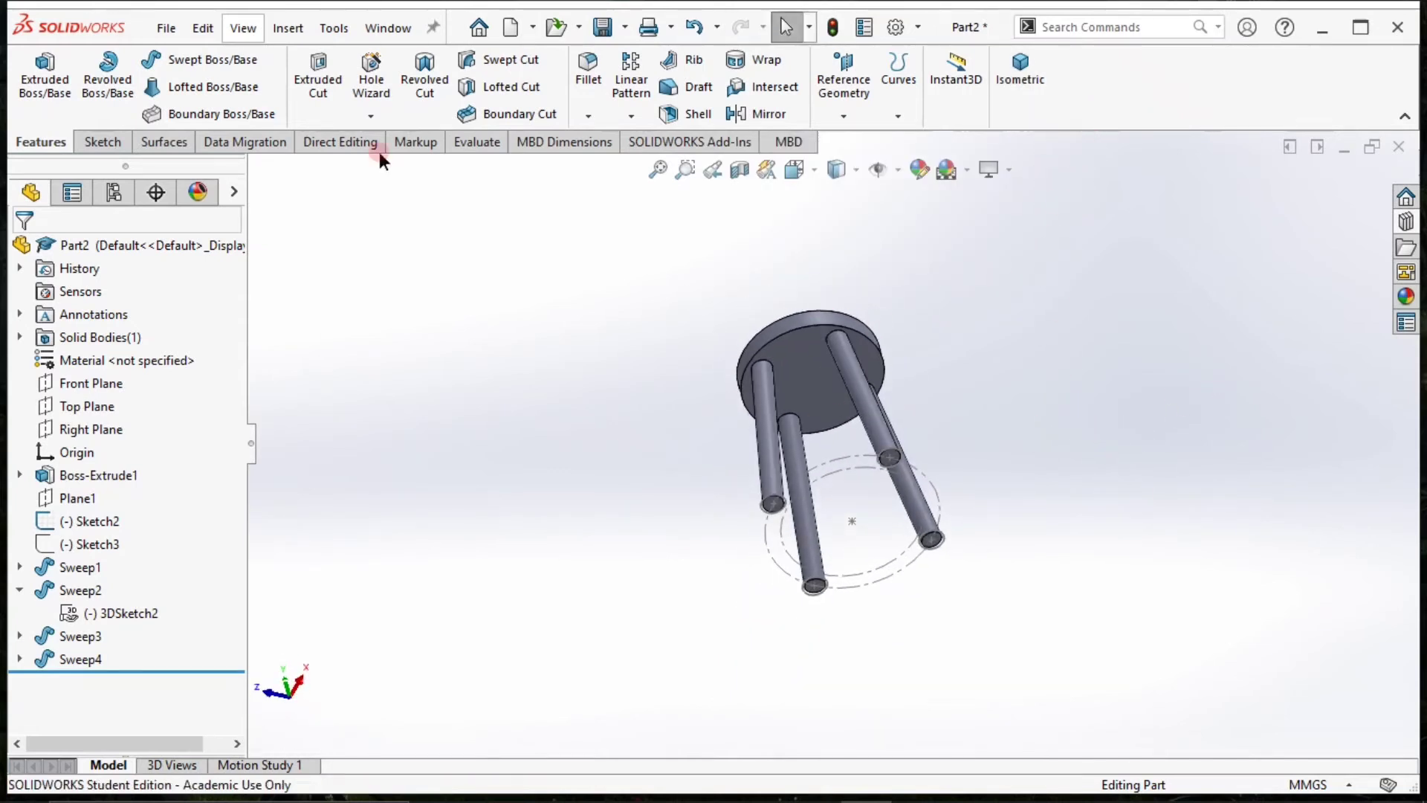
click(41, 75)
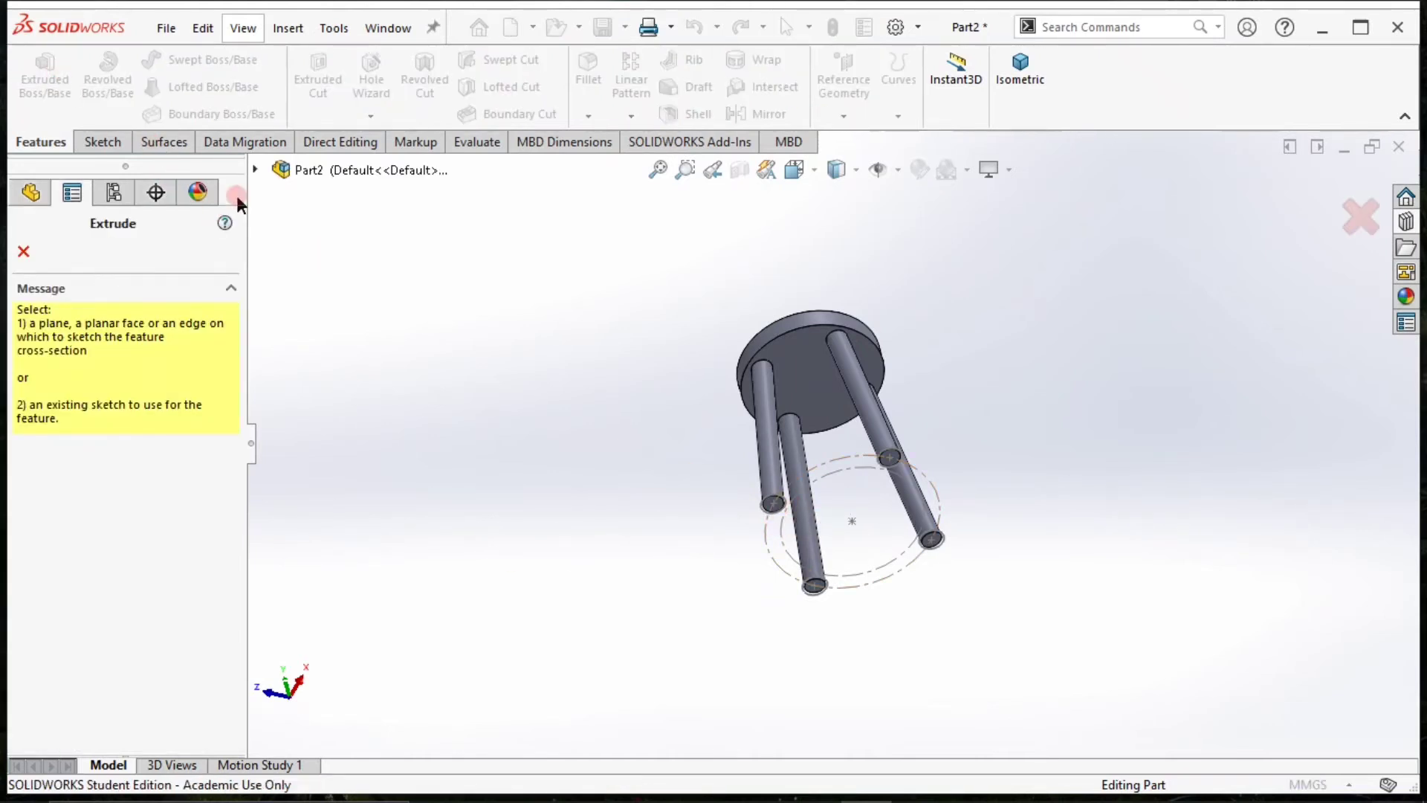
click(256, 169)
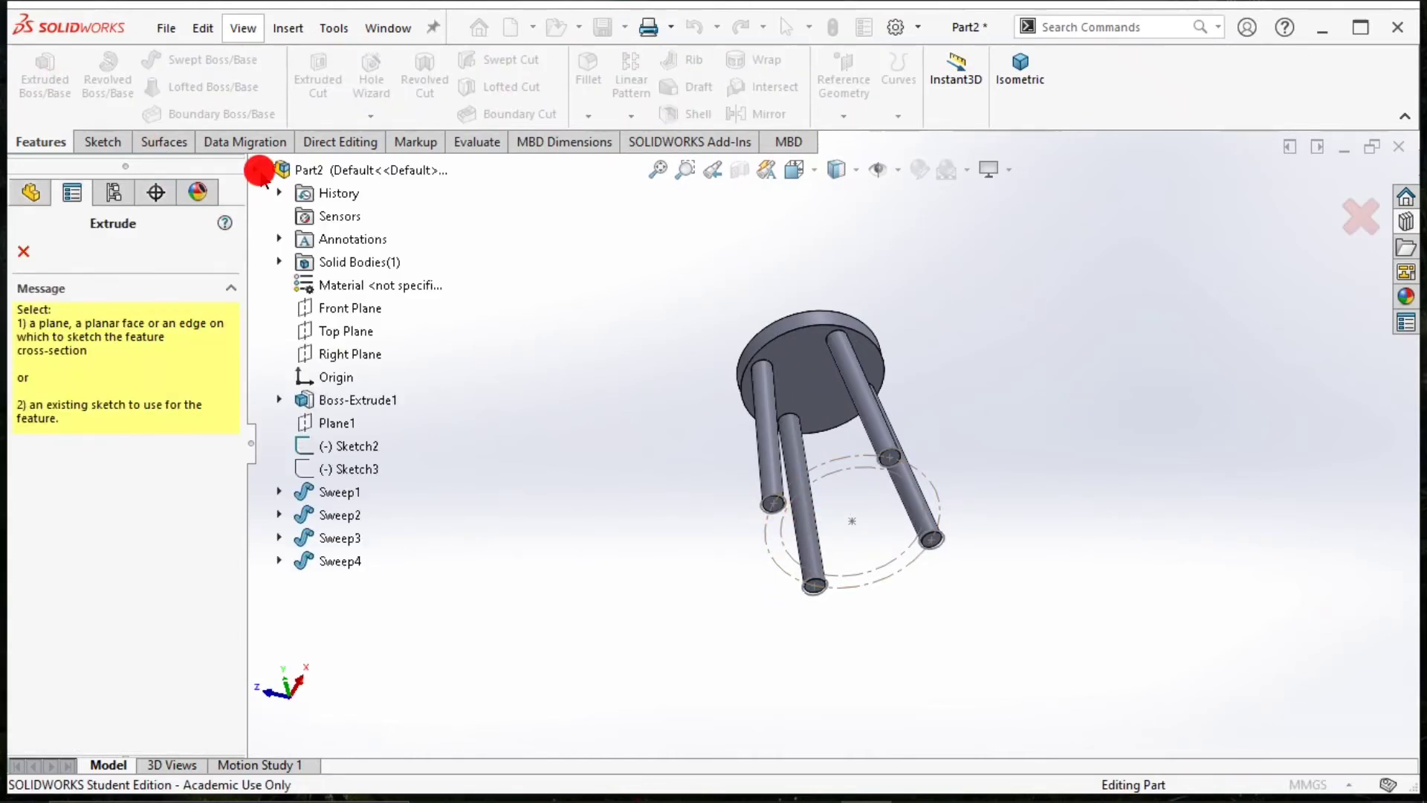
click(375, 449)
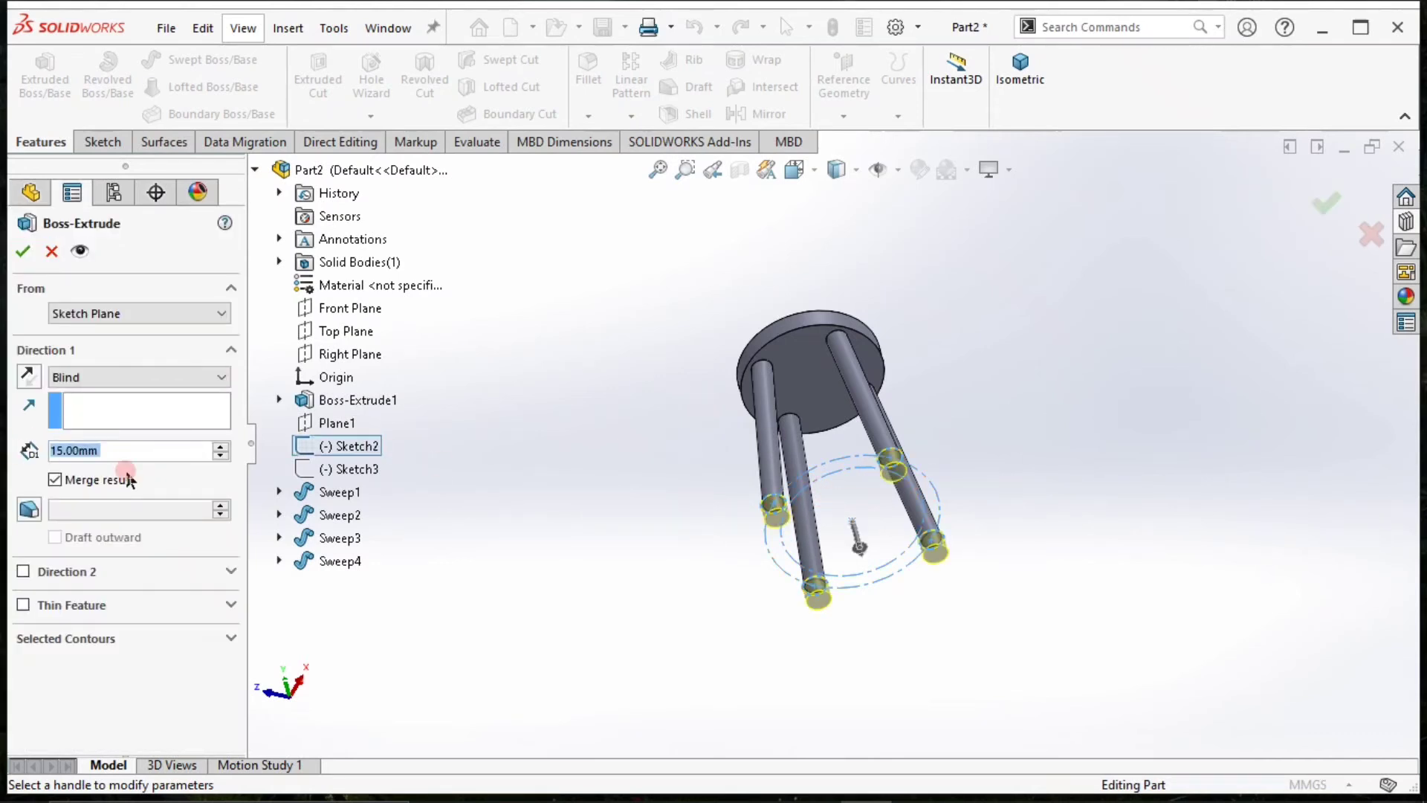
text(10)
key(Return)
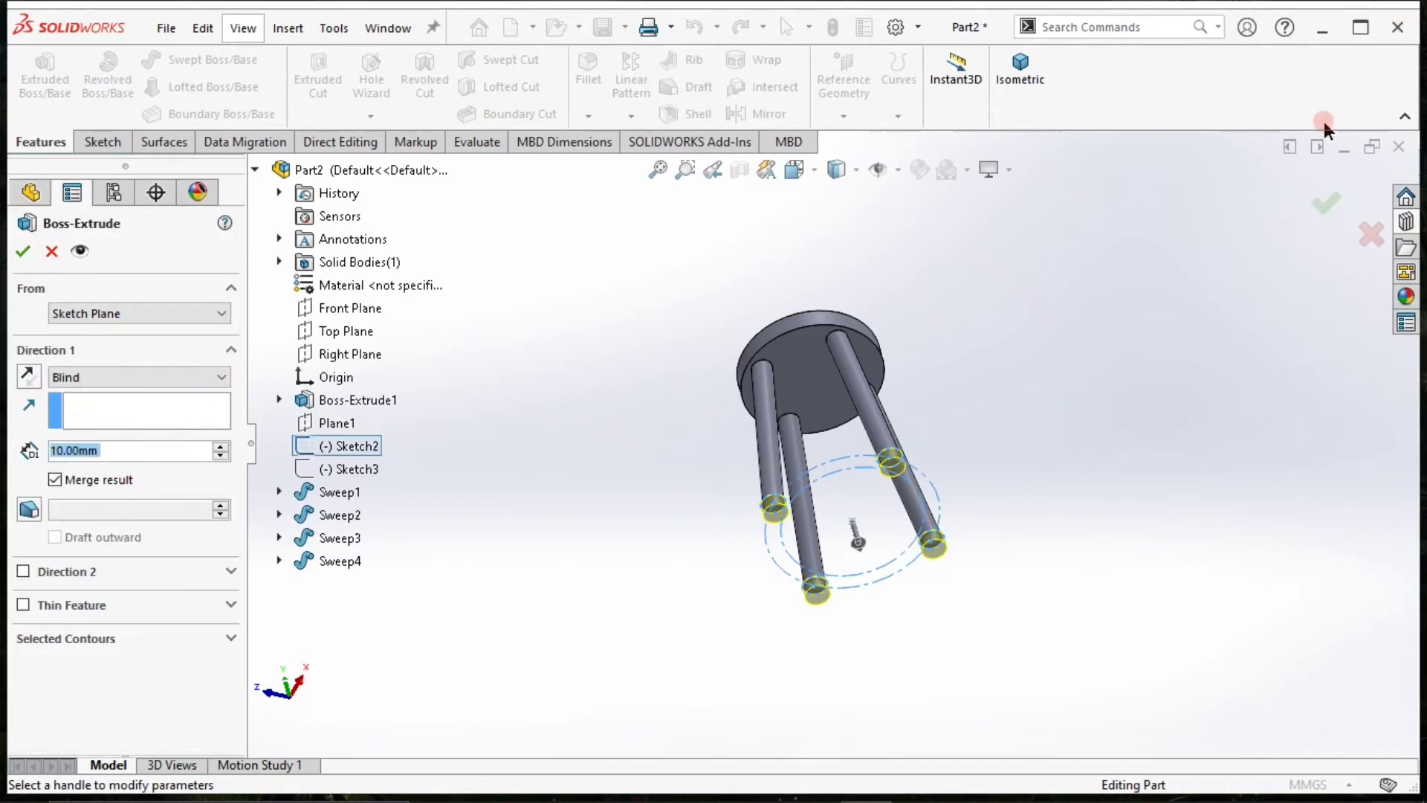
click(300, 683)
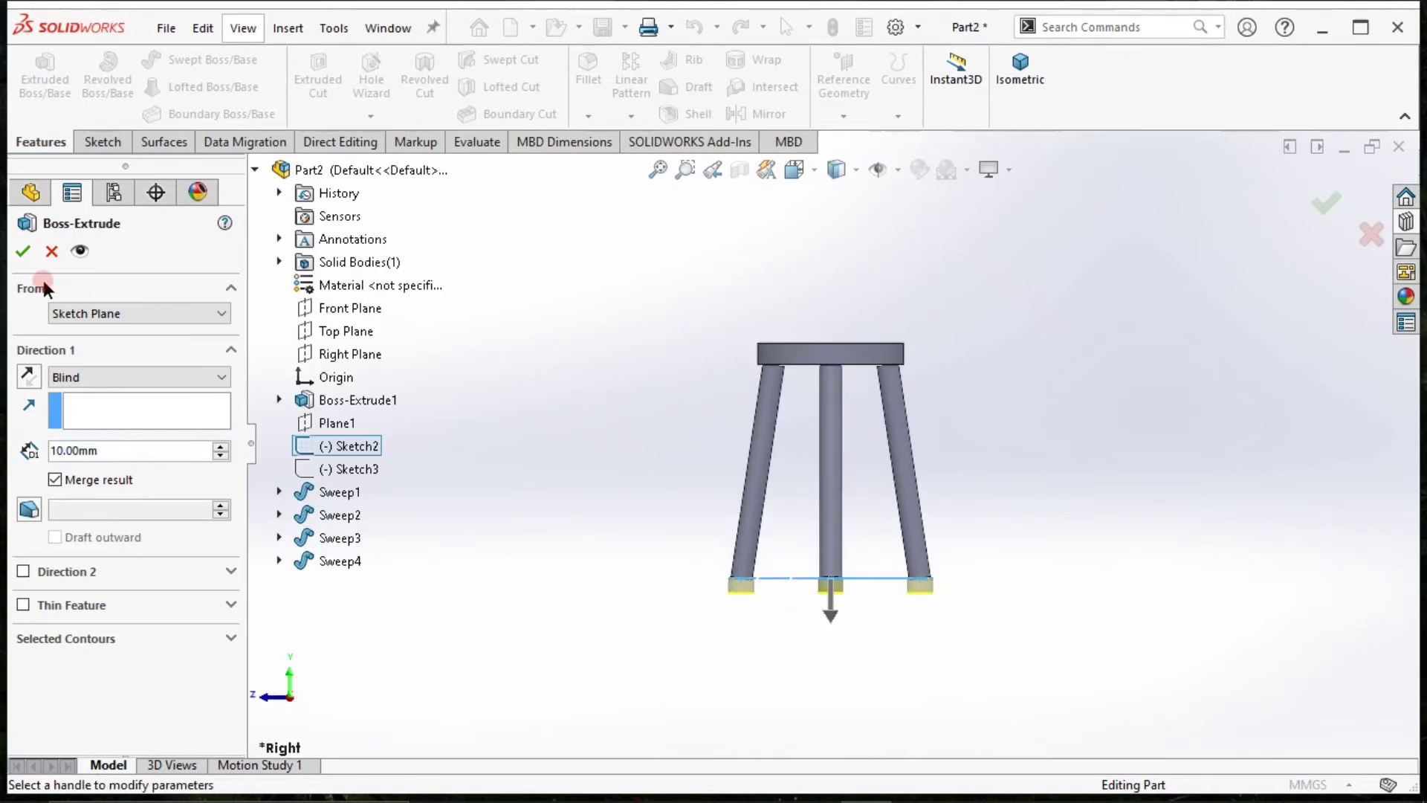
click(22, 250)
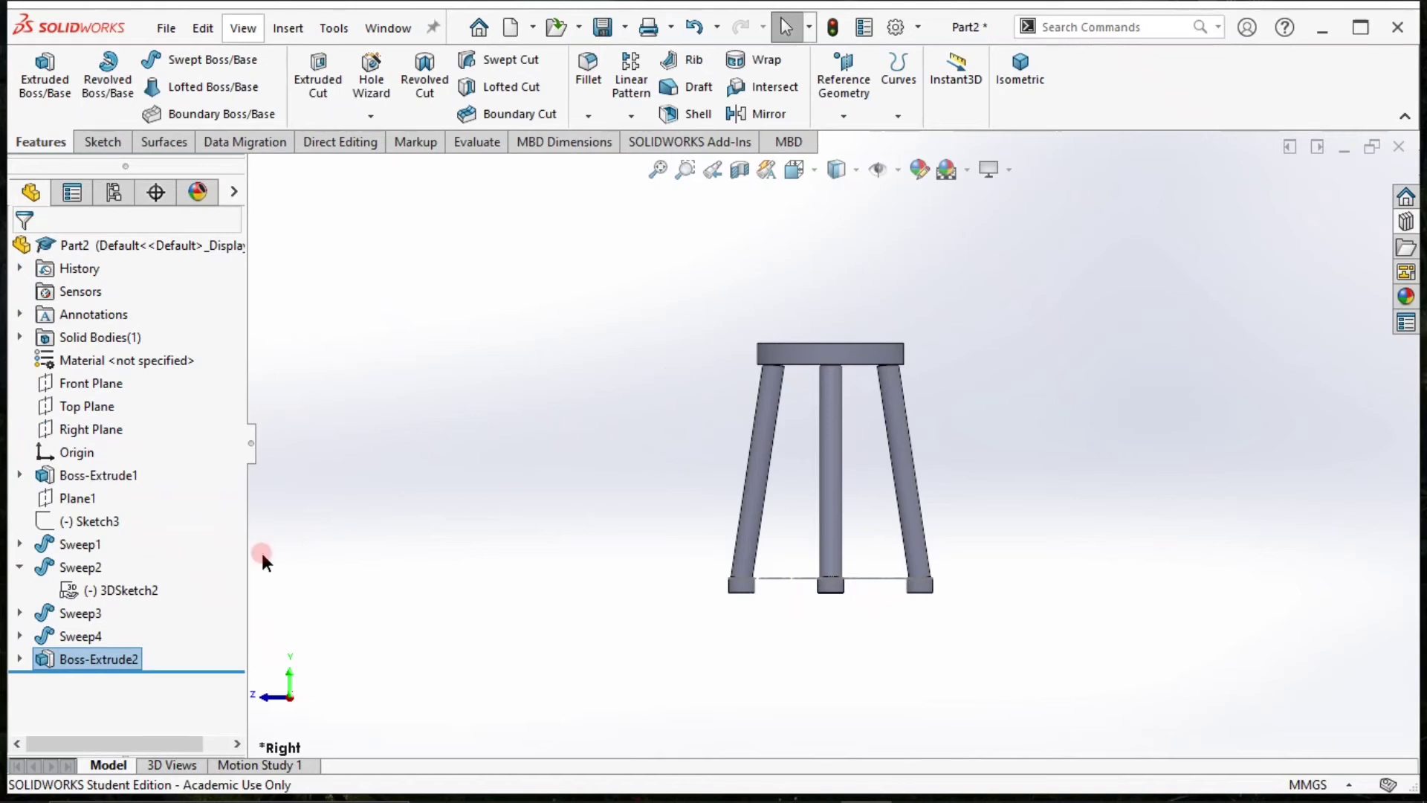
Open the extrusion of the stool's feet for editing.
right_click(95, 660)
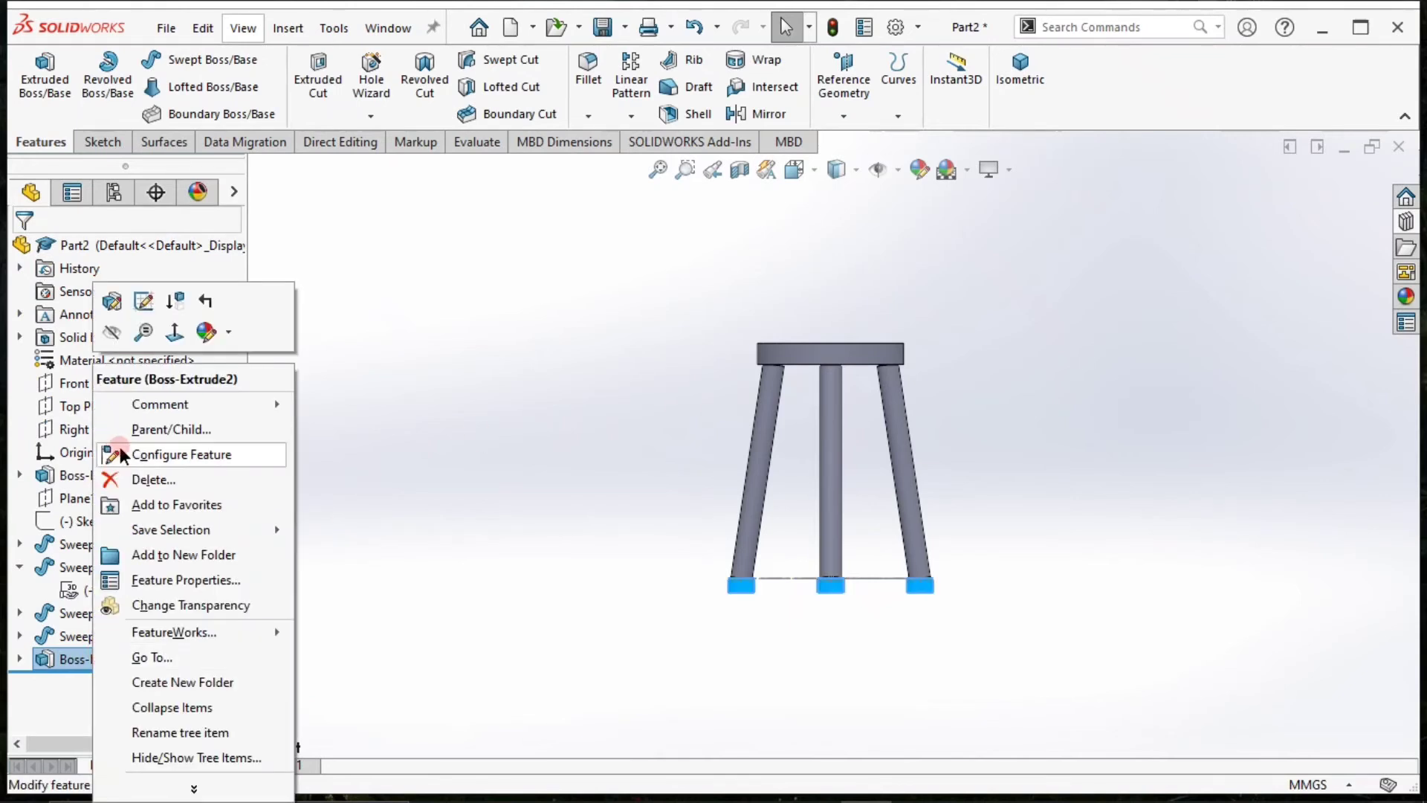
click(118, 310)
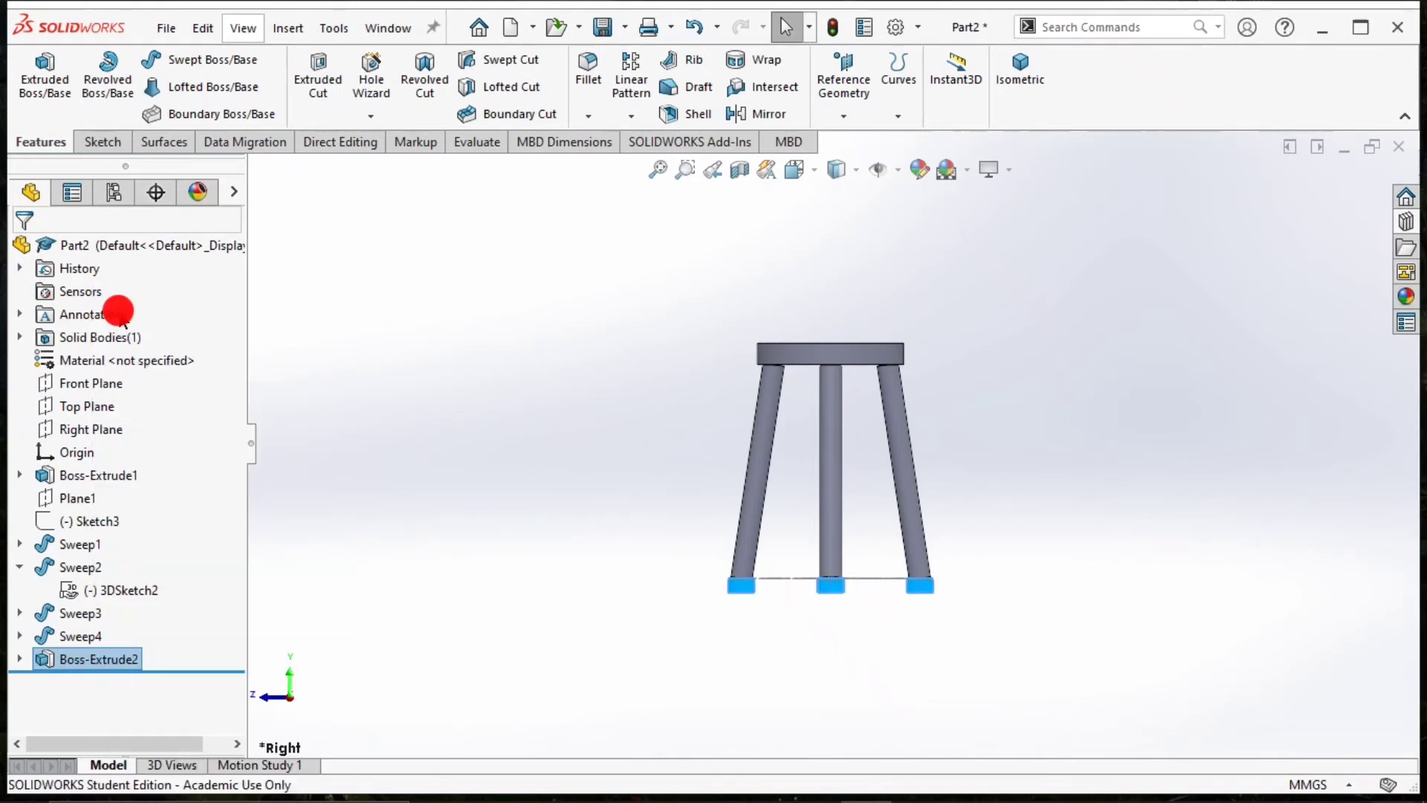
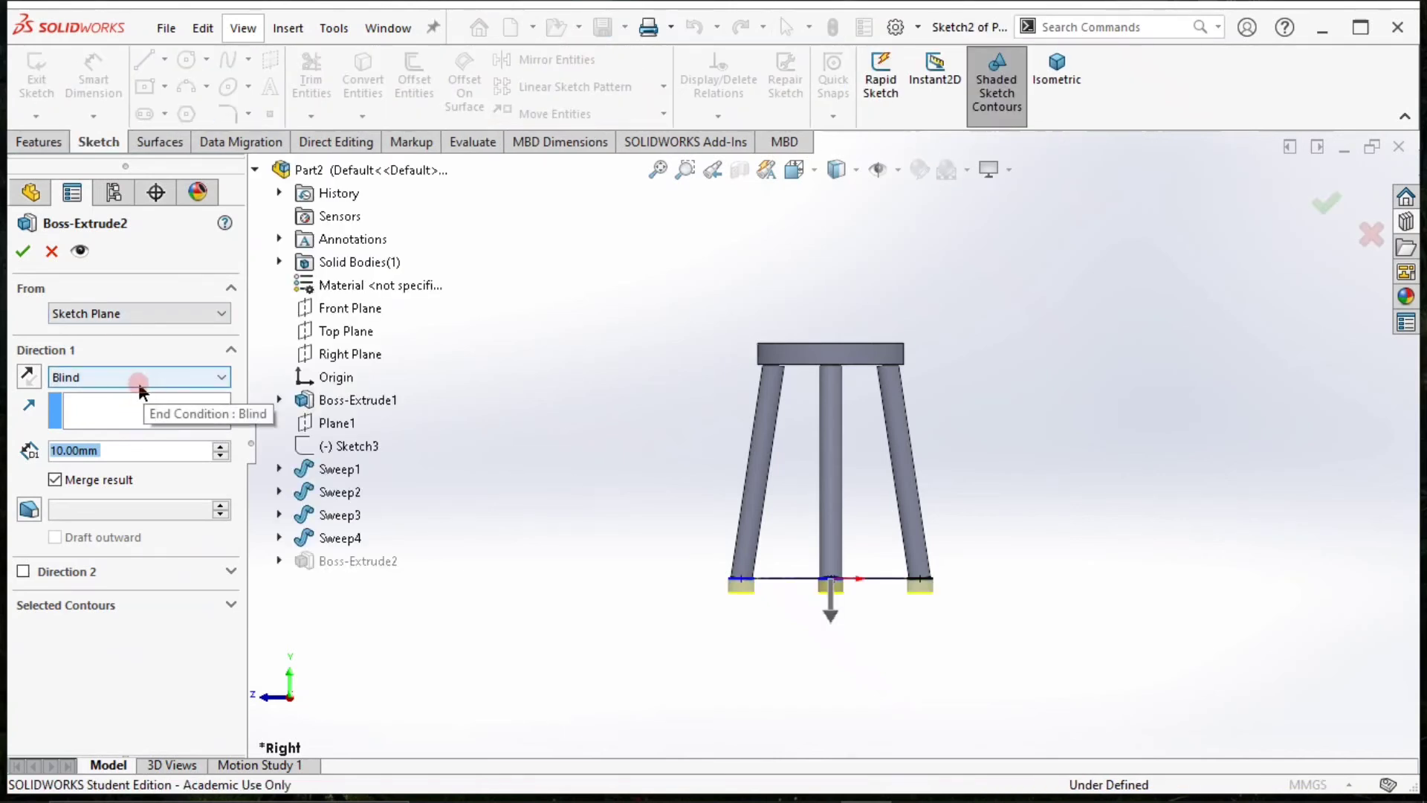
Turn off merging of the result for the extrusion of the stool's feet.
click(54, 480)
click(24, 253)
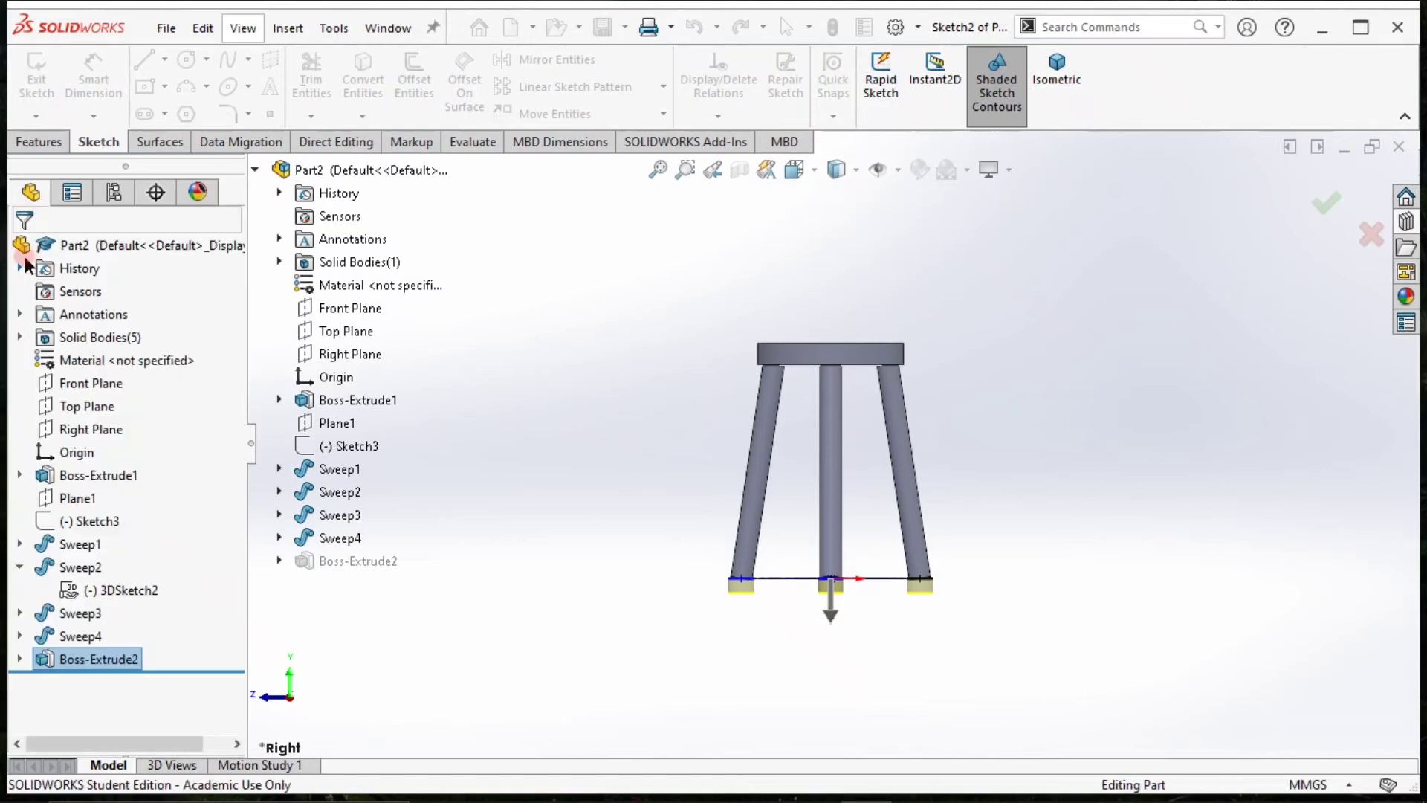
Edit Sketch2 of the feet extrusion and set the foot circles' diameter to 15 mm.
click(20, 659)
click(70, 679)
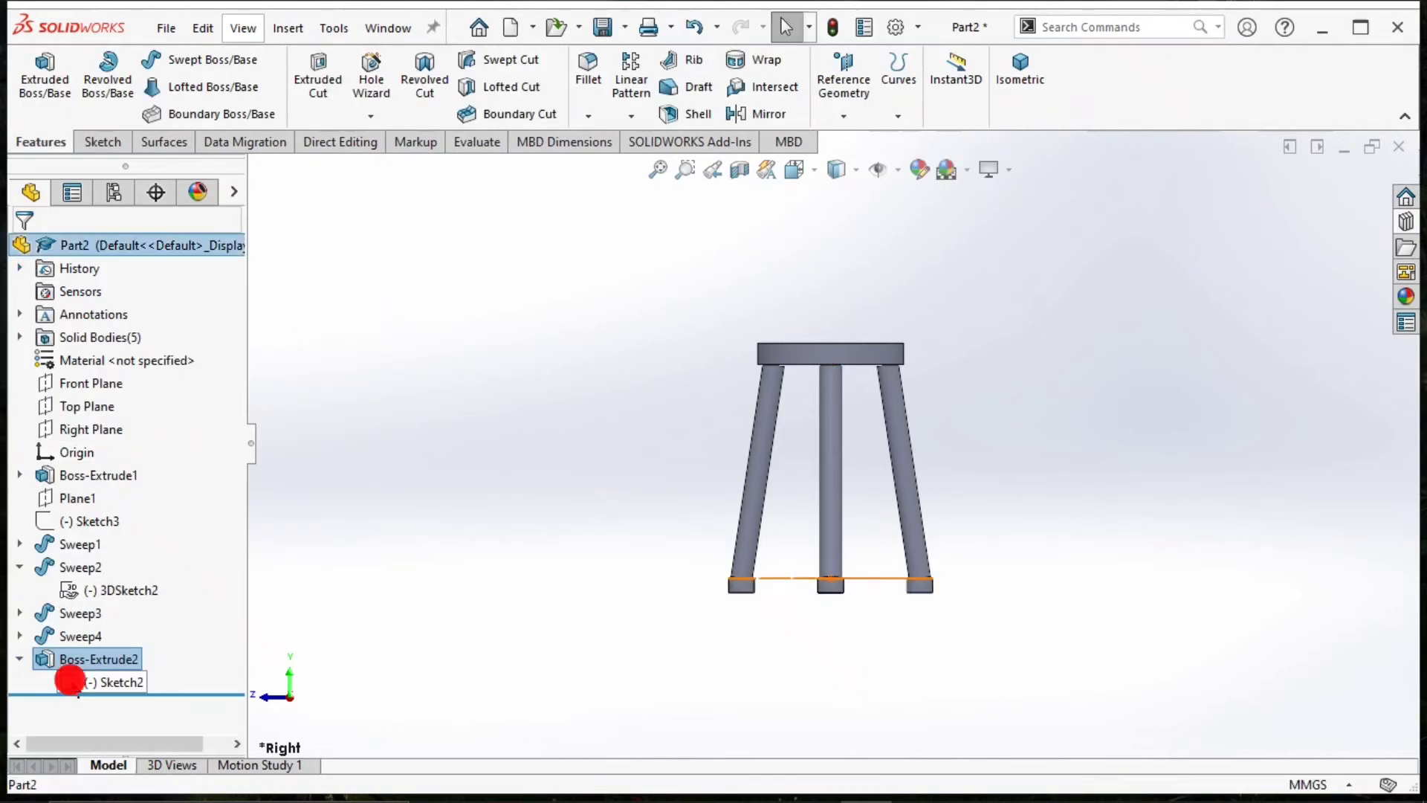
click(98, 619)
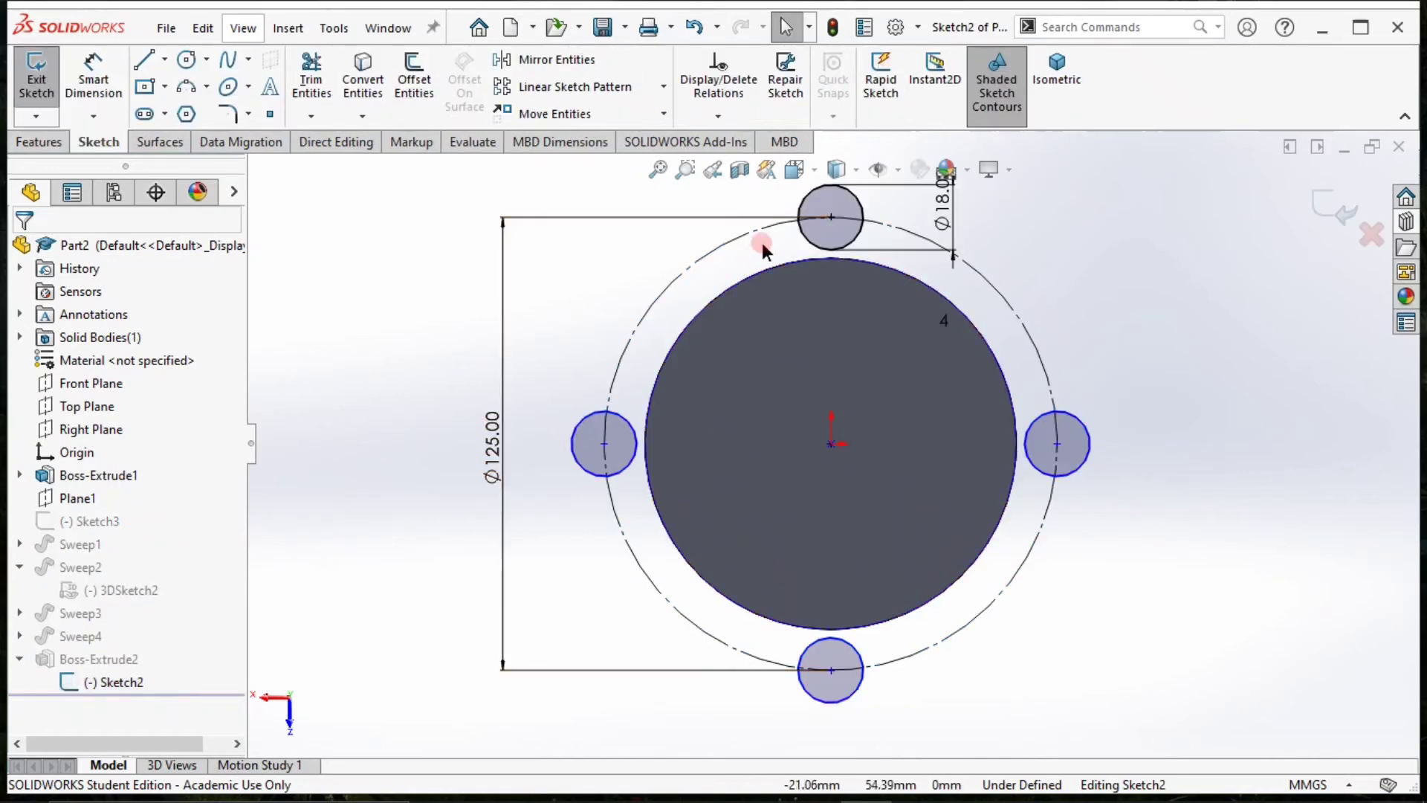
double_click(944, 209)
text(15)
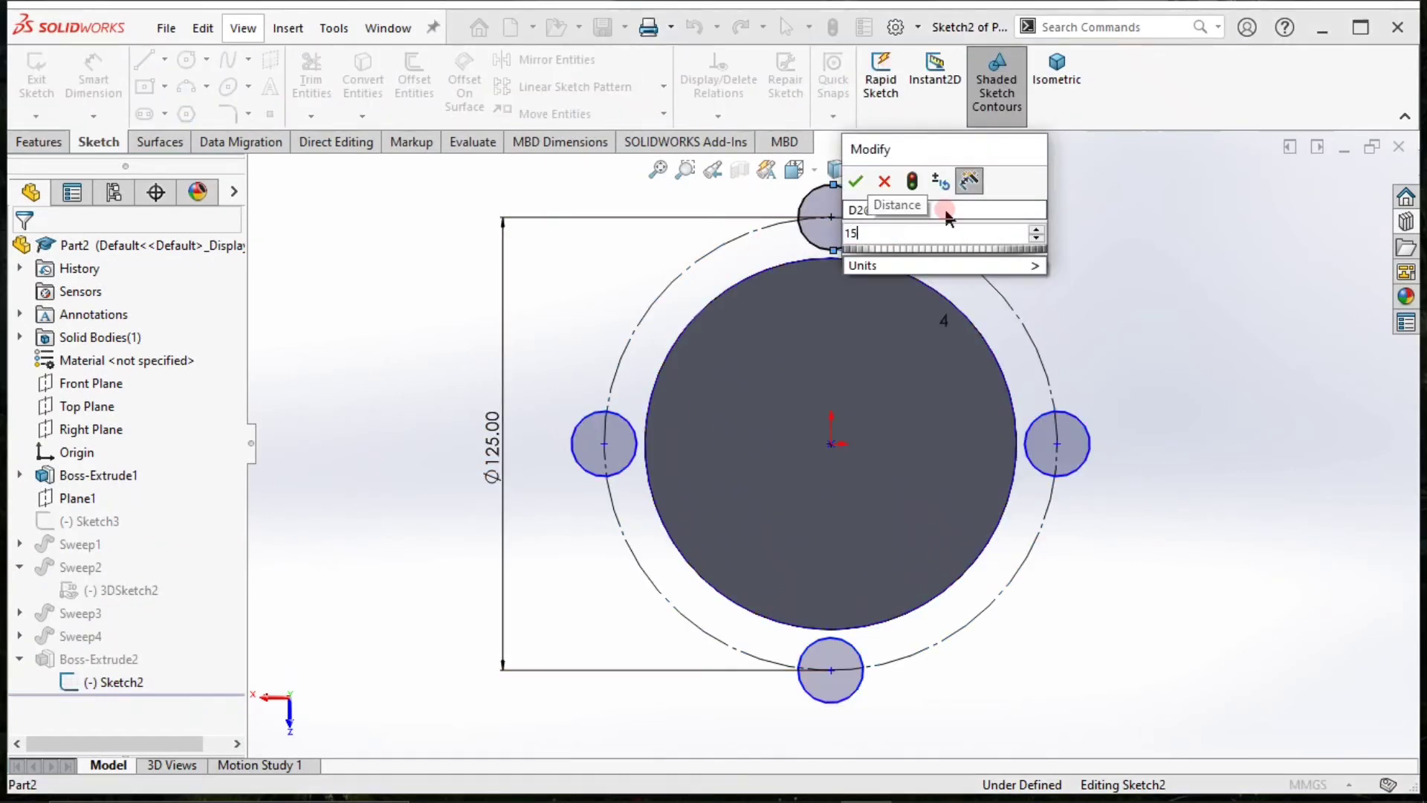
key(Return)
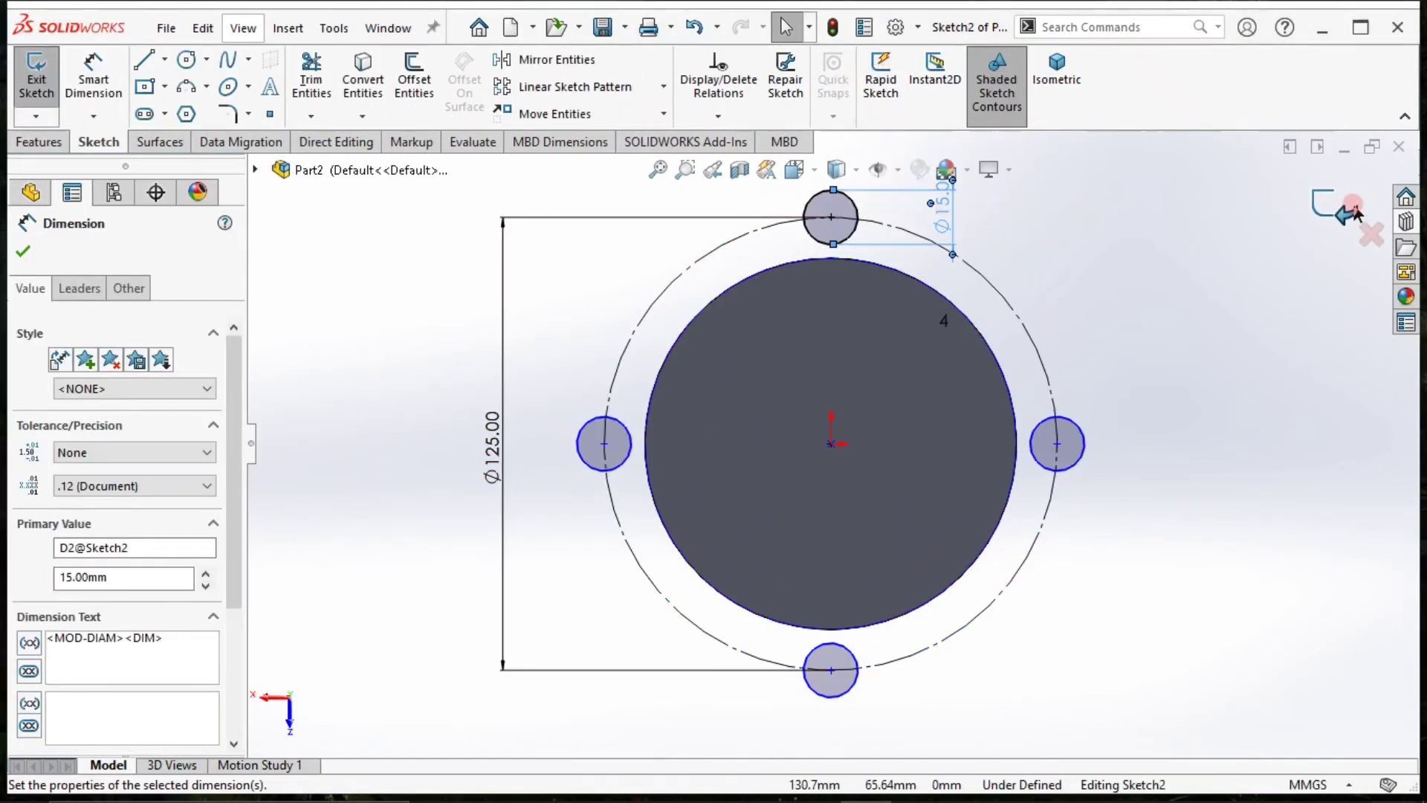
click(1352, 210)
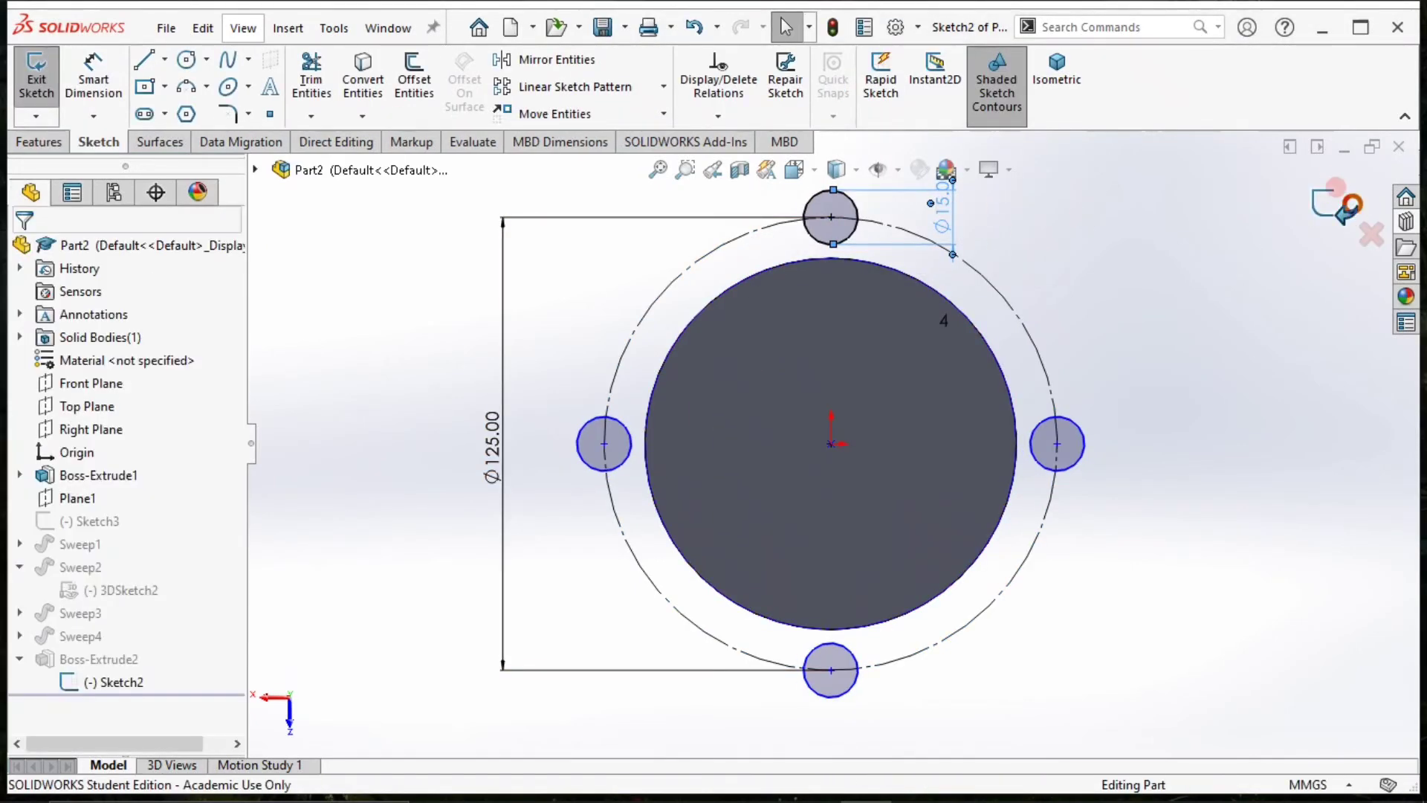
Show the stool in the isometric view and hide Sketch2 of the feet extrusion.
click(1040, 86)
click(844, 529)
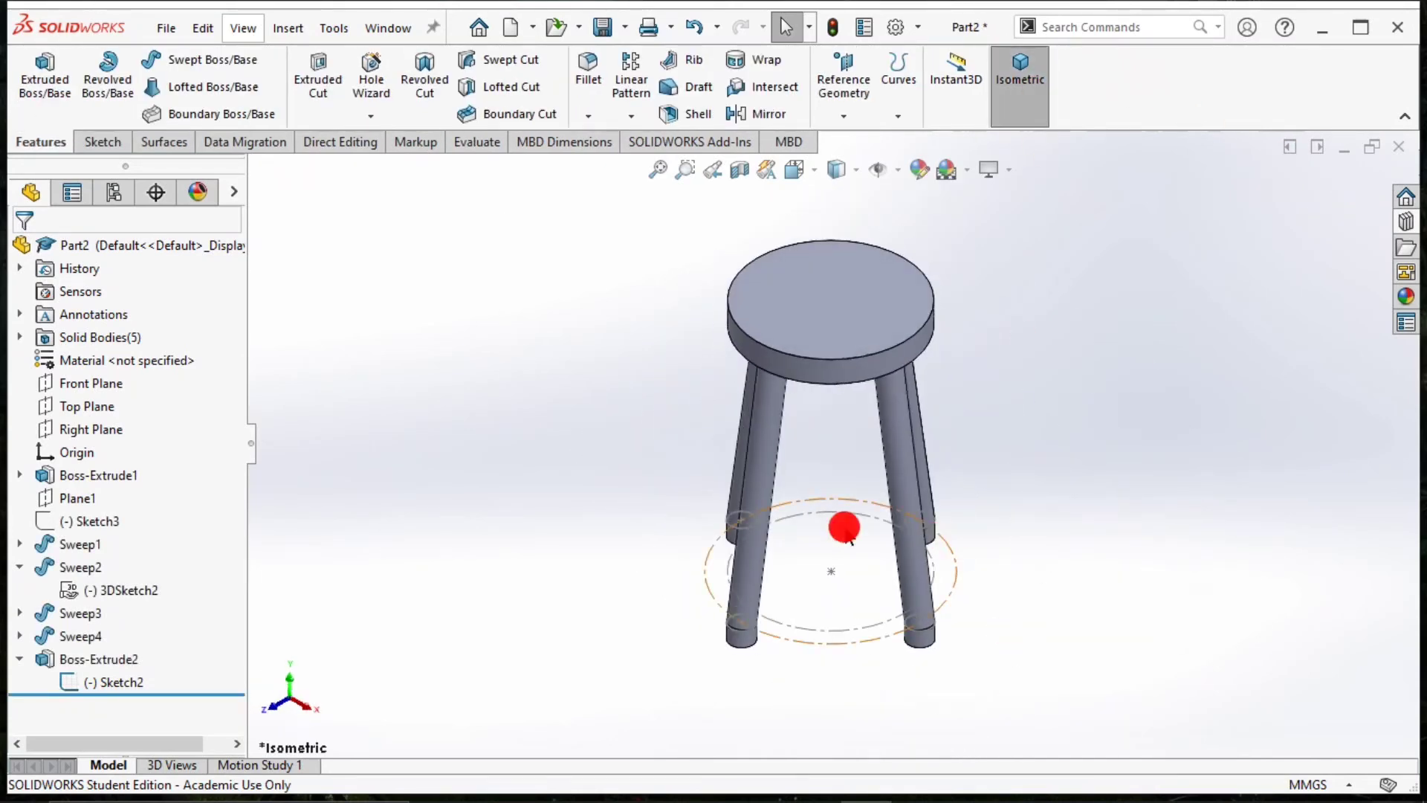
click(68, 680)
click(85, 659)
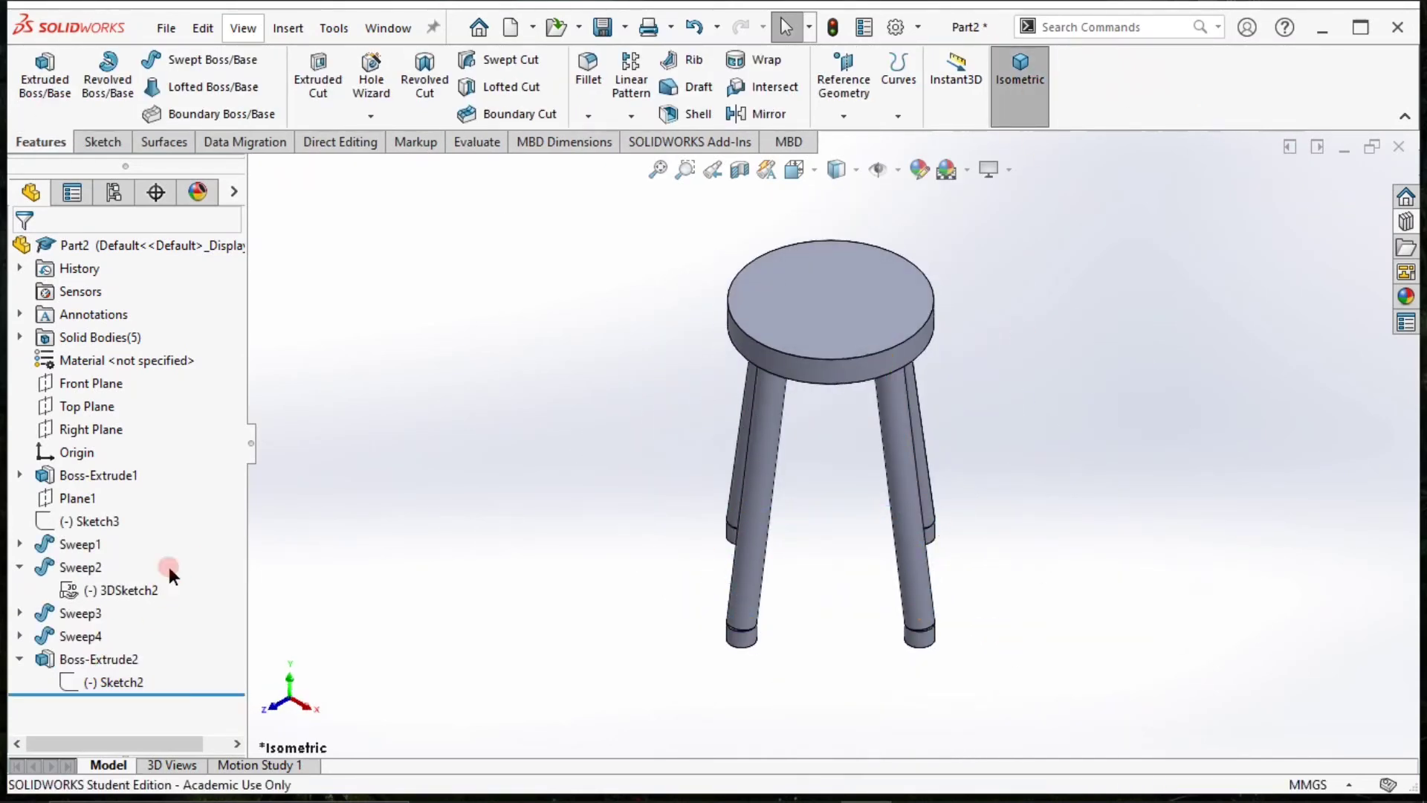
click(120, 522)
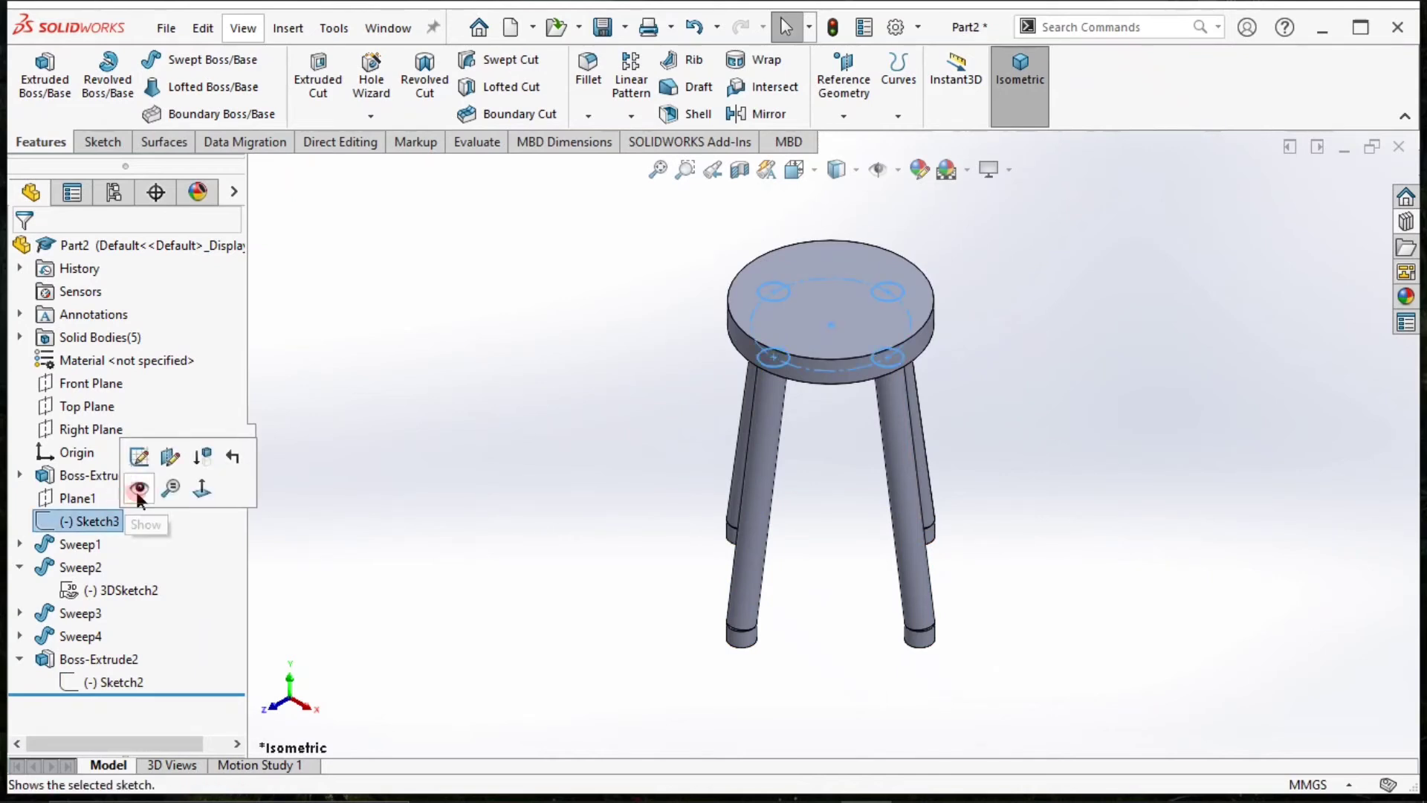
click(463, 532)
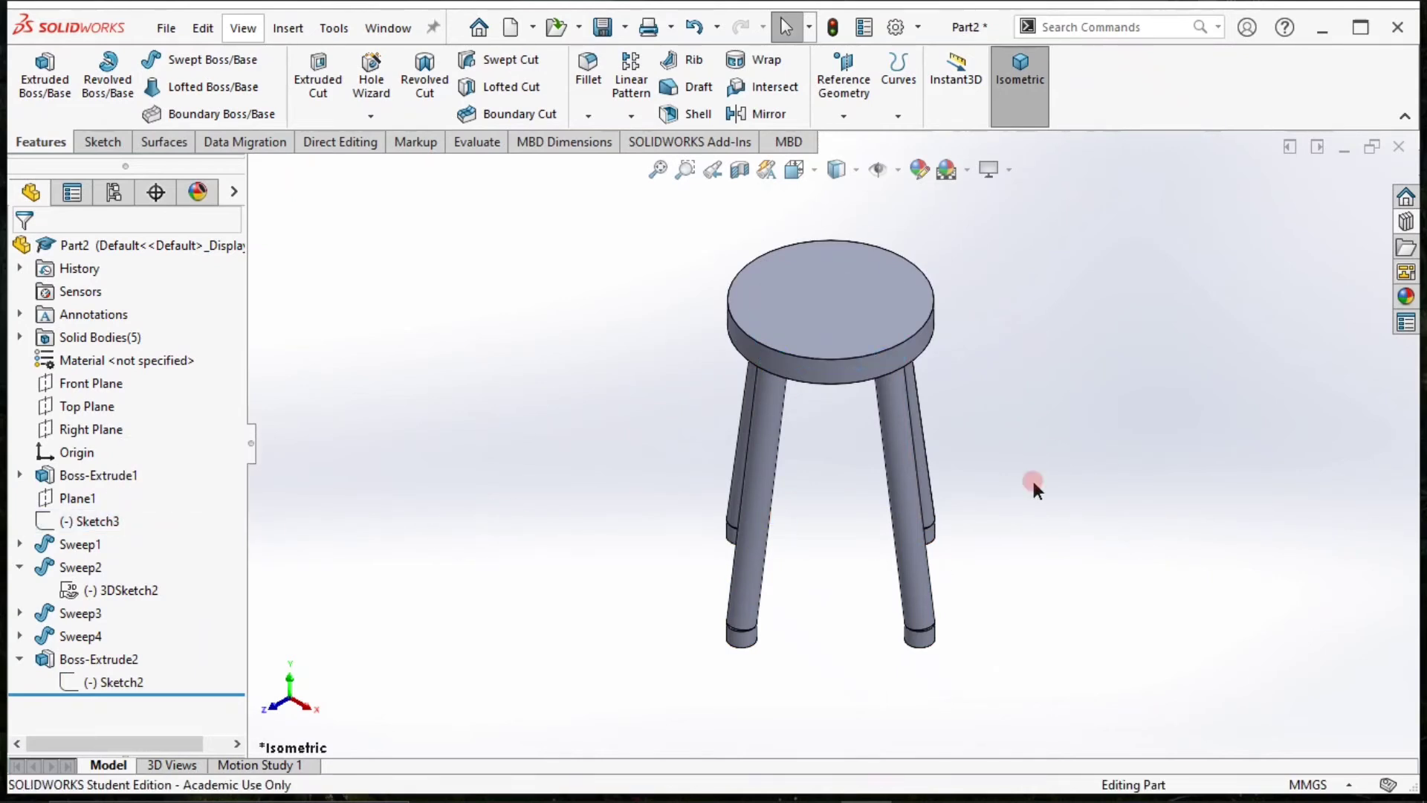
Try to loft between the foot's top face and the leg's end face to close the gap between them.
key(f)
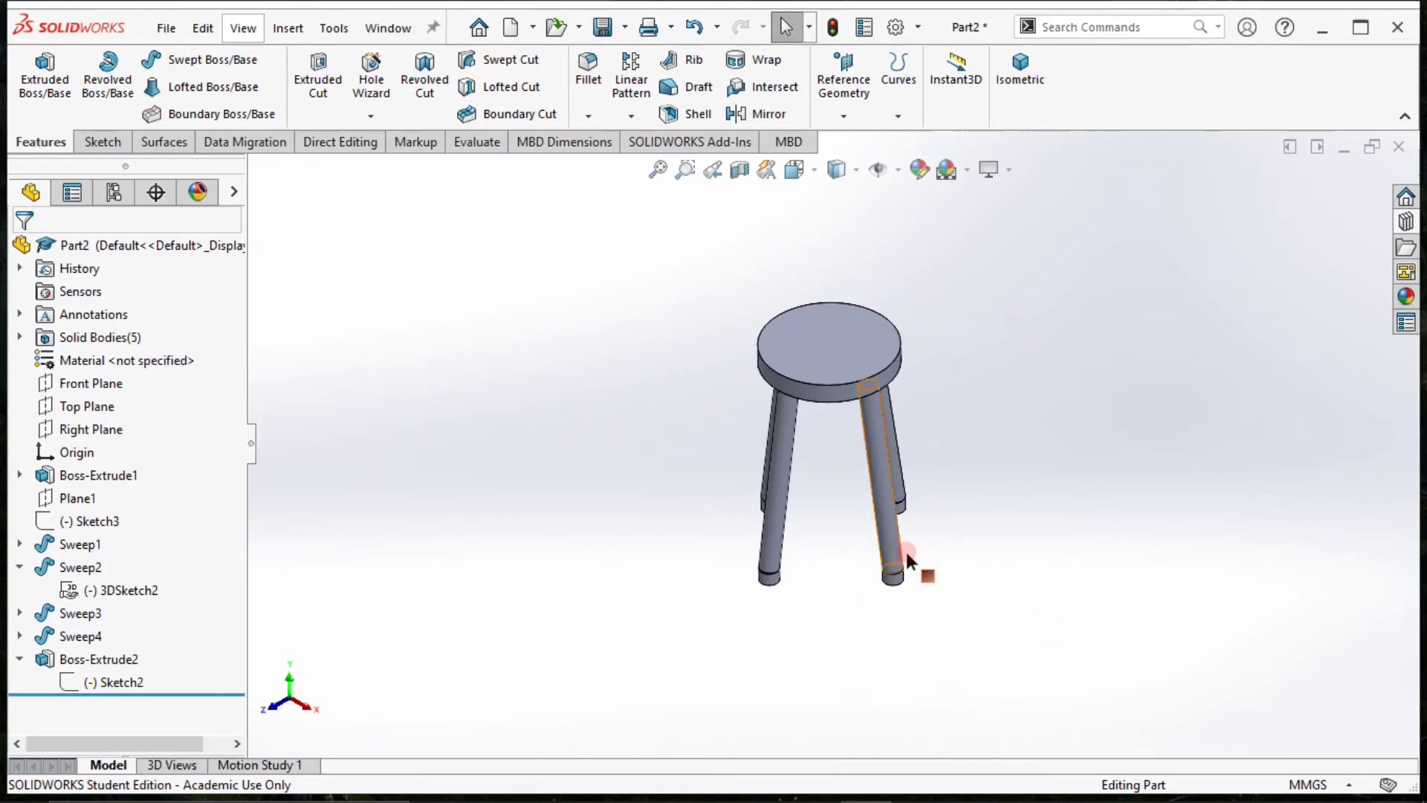
scroll(910, 587, down, 5)
scroll(825, 564, up, 8)
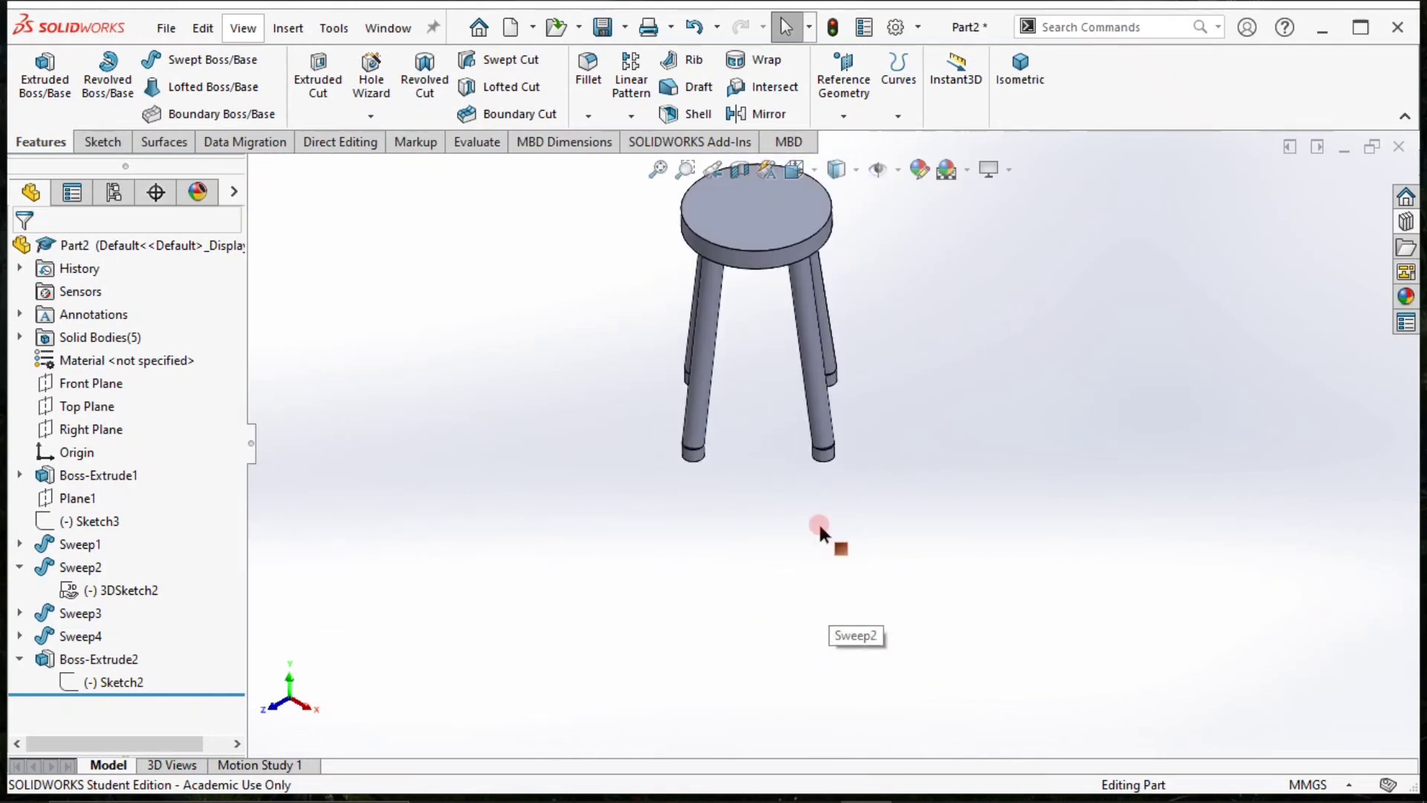
scroll(836, 454, down, 2)
scroll(838, 445, down, 5)
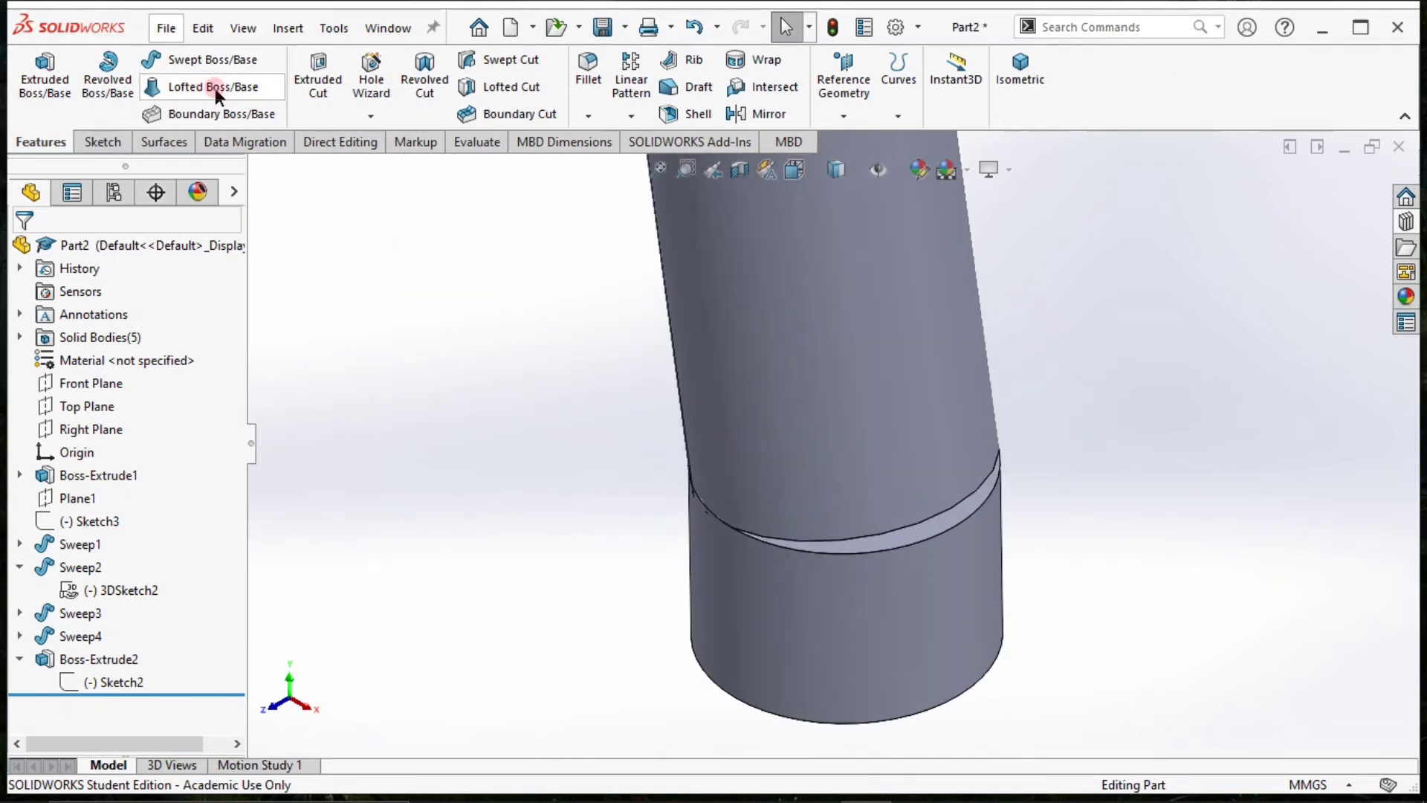
click(216, 95)
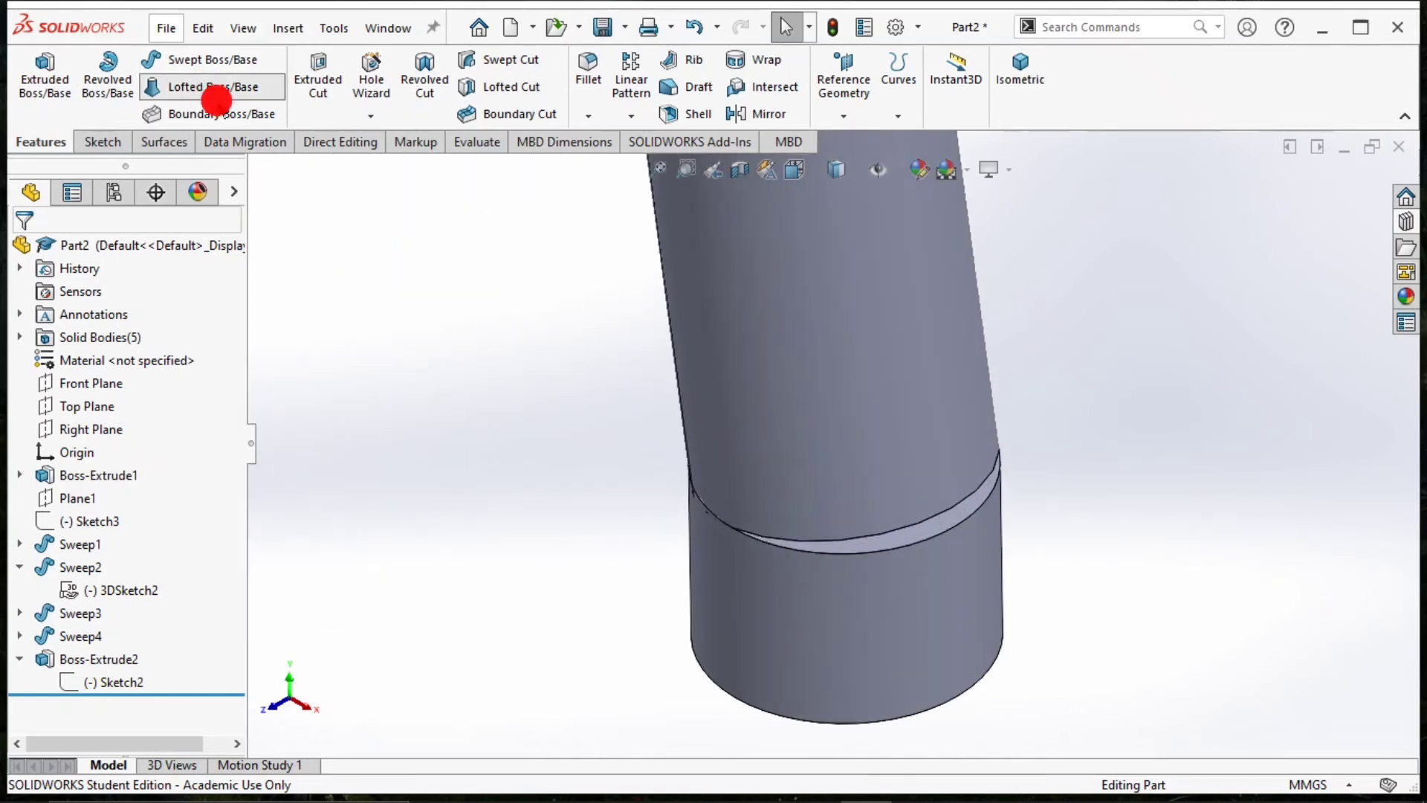
click(941, 528)
middle_drag(907, 494, 898, 319)
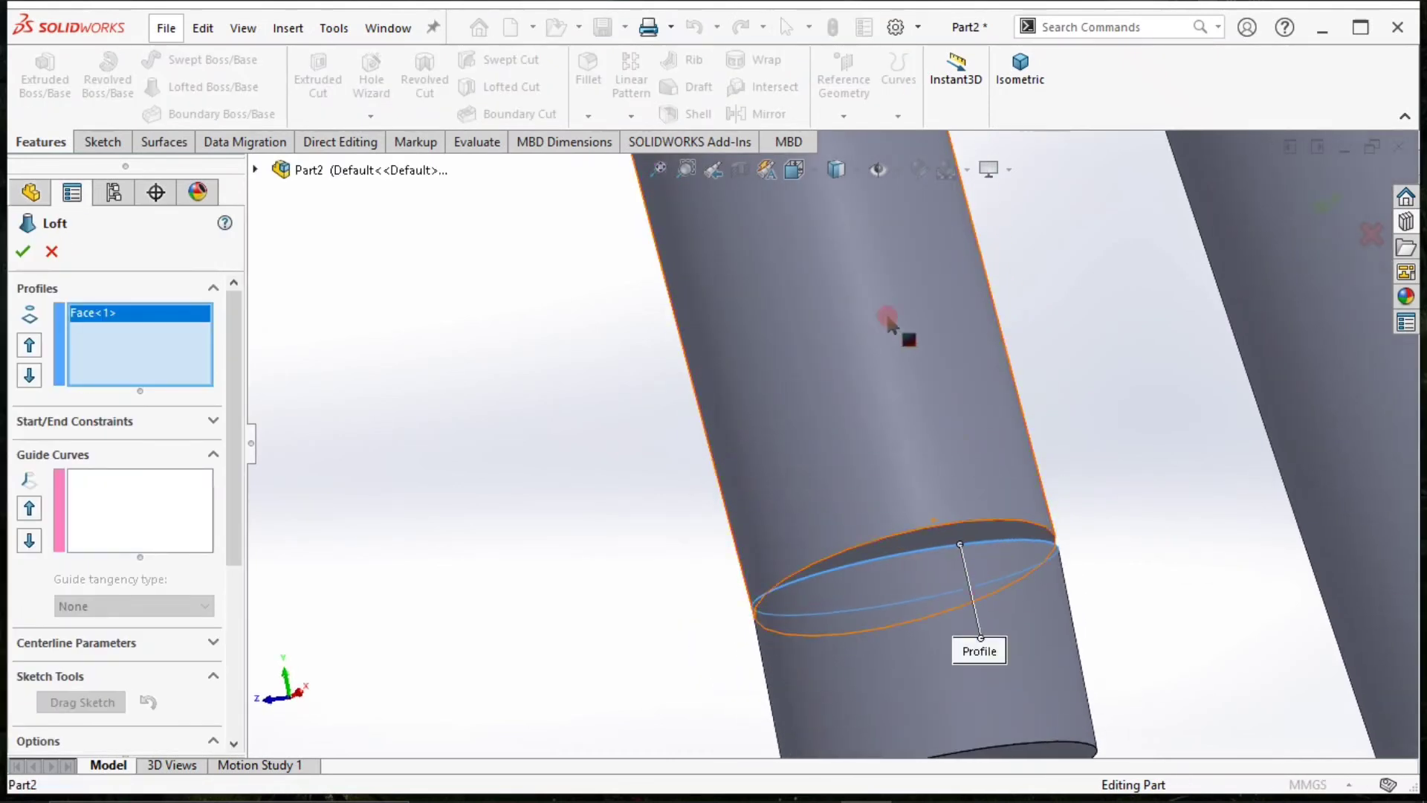
click(999, 532)
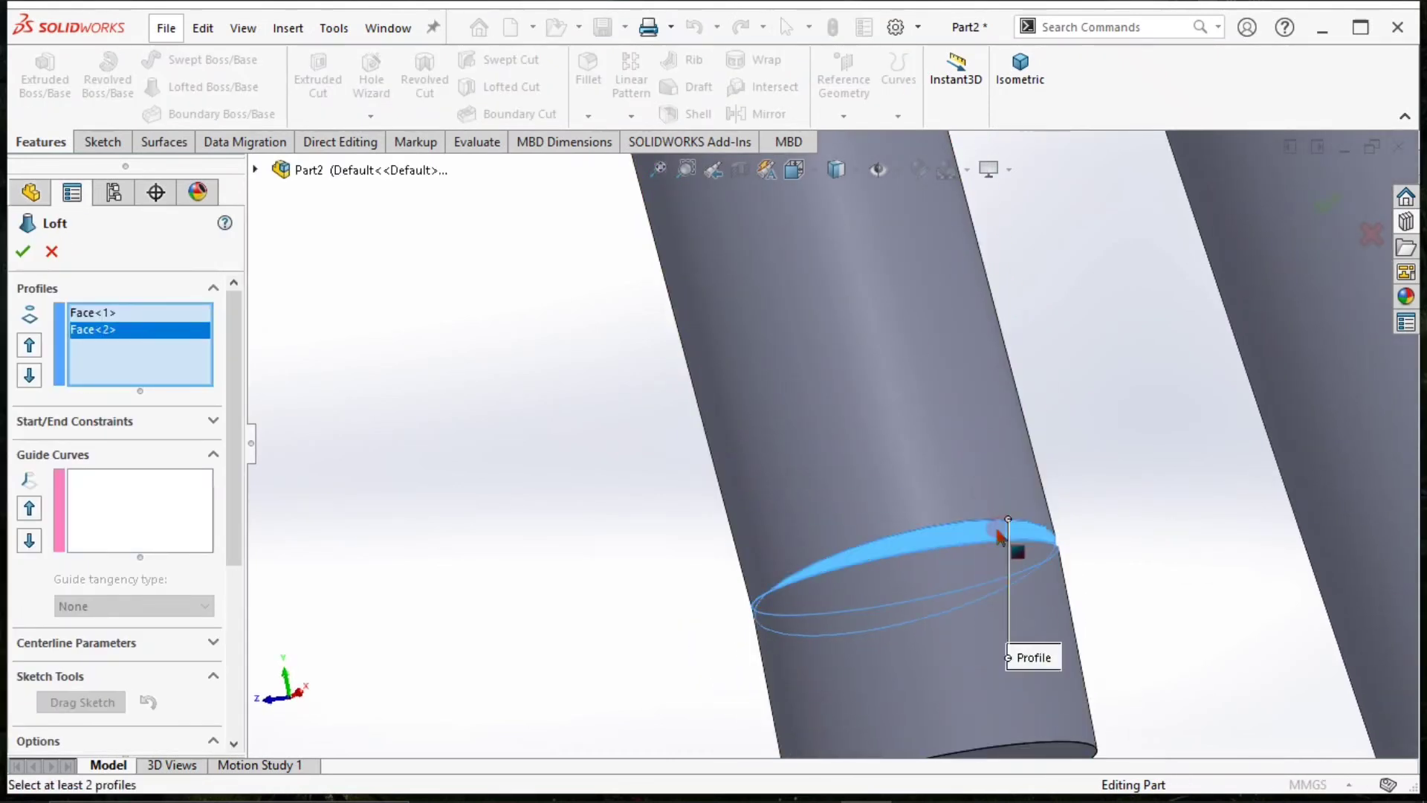
click(22, 253)
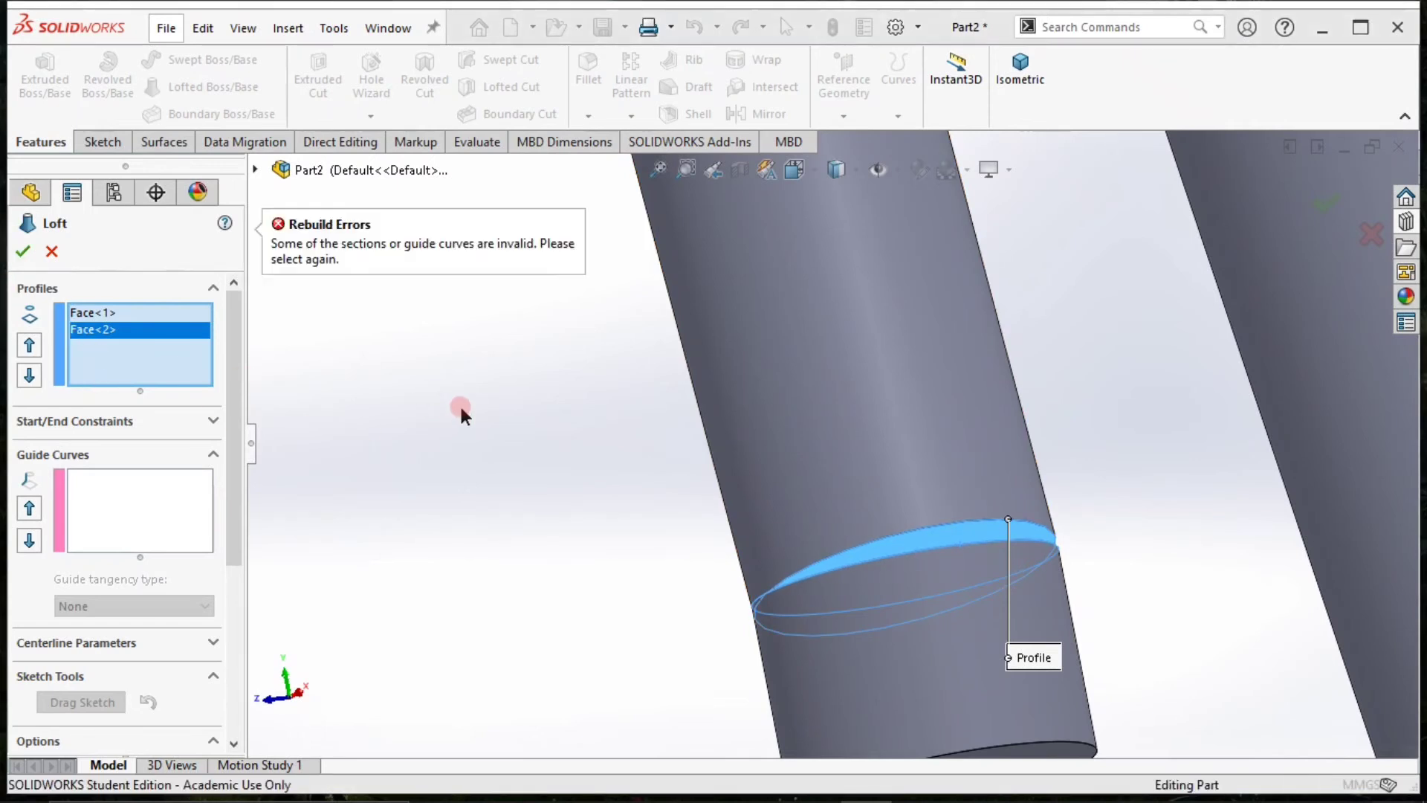
Try the loft across the gap with its start constraint set to Curvature To Face.
click(73, 429)
click(96, 468)
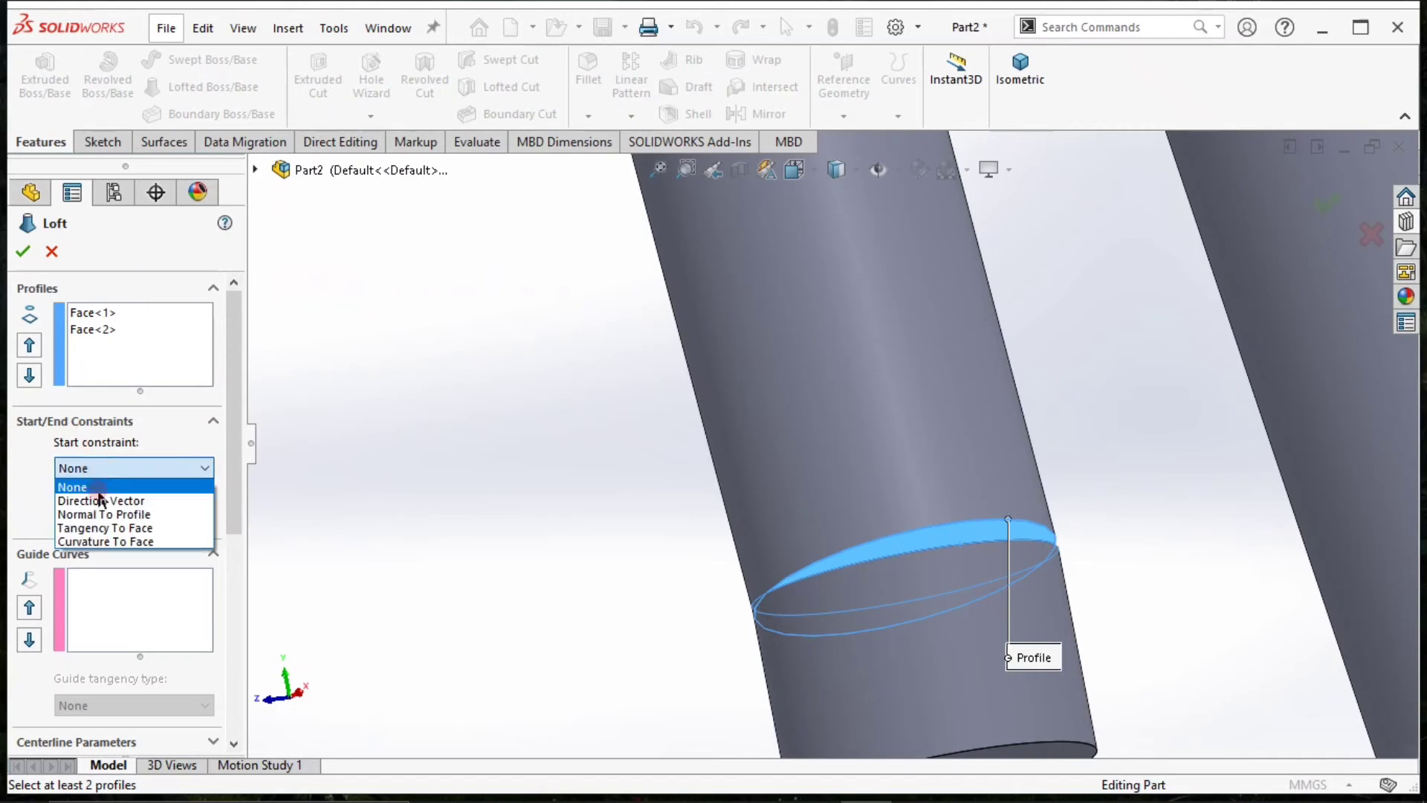
click(97, 540)
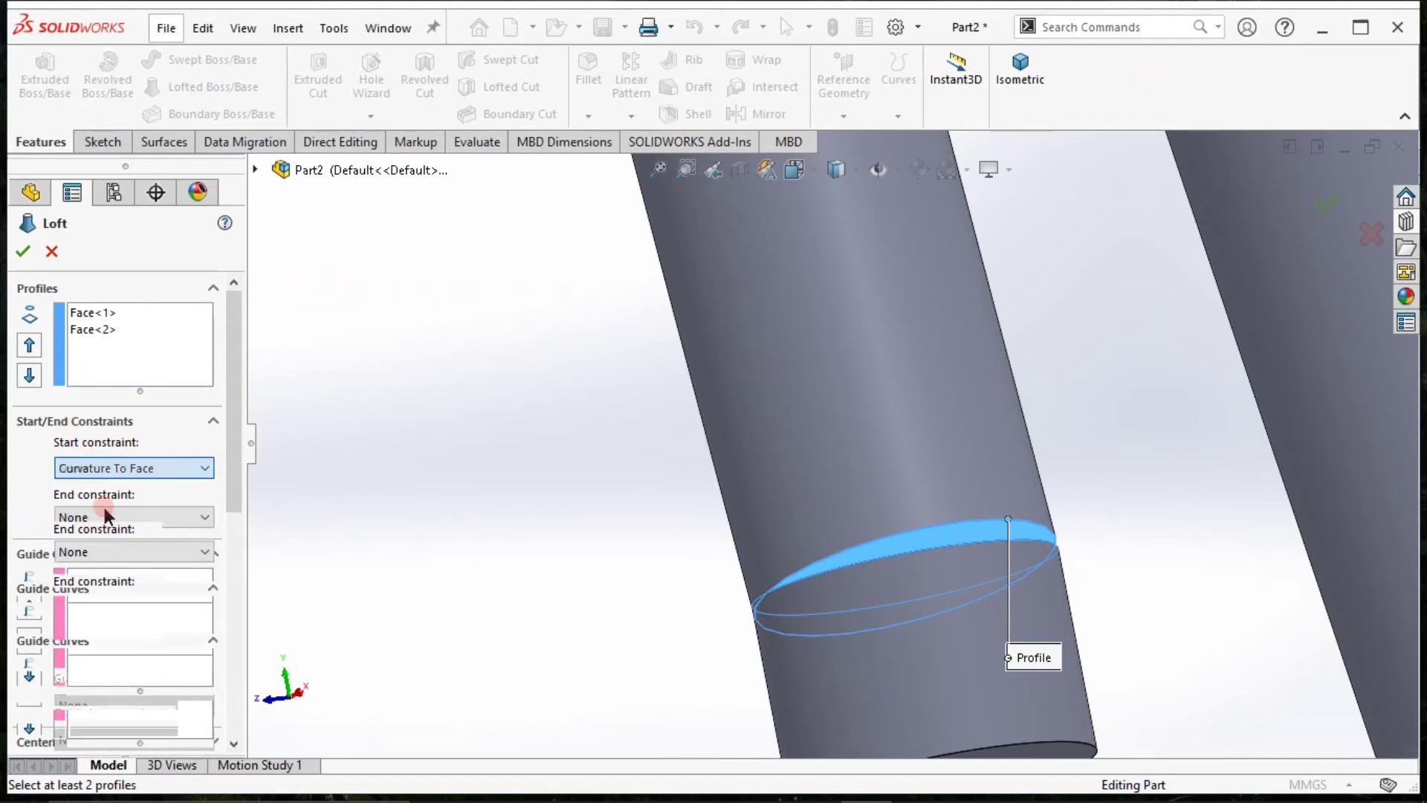
scroll(902, 402, up, 3)
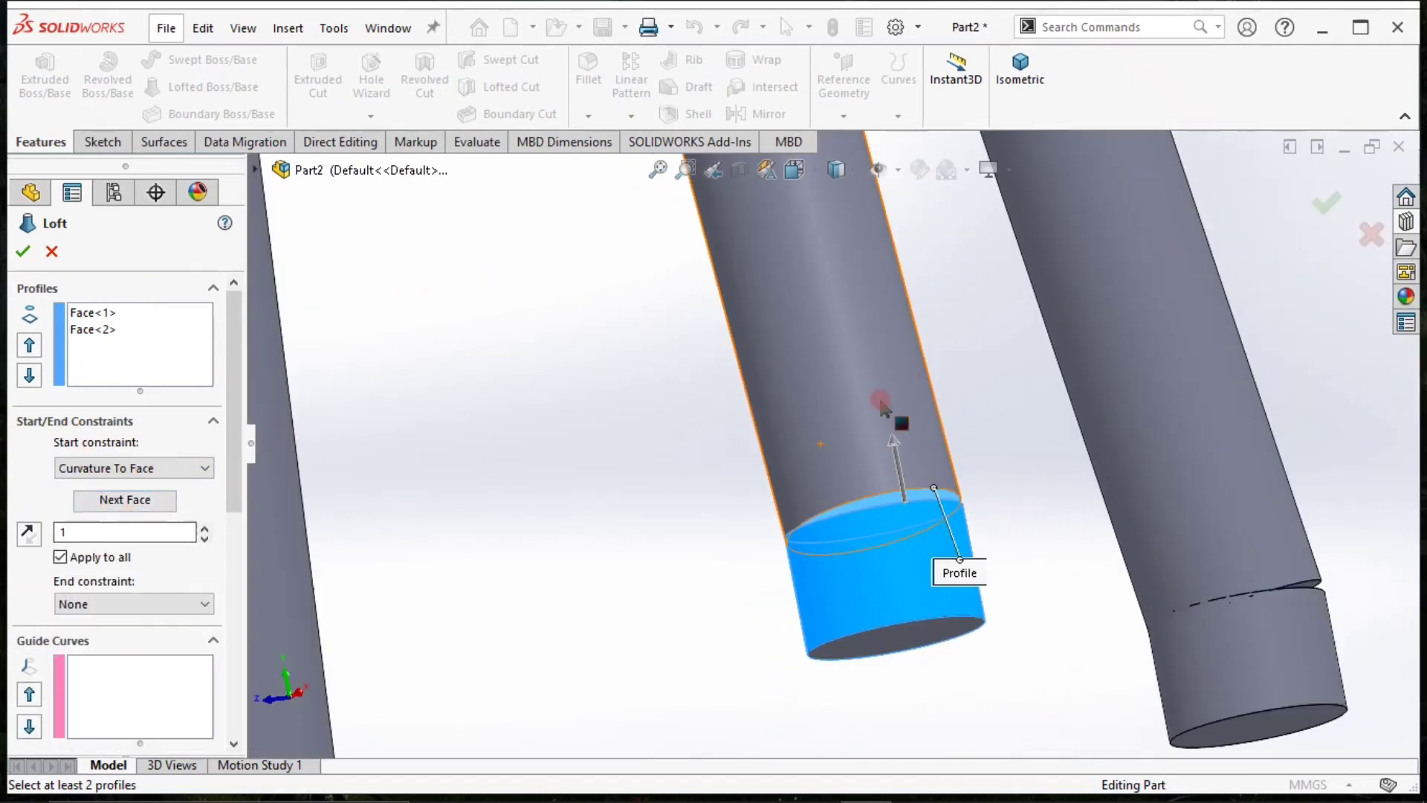
click(112, 508)
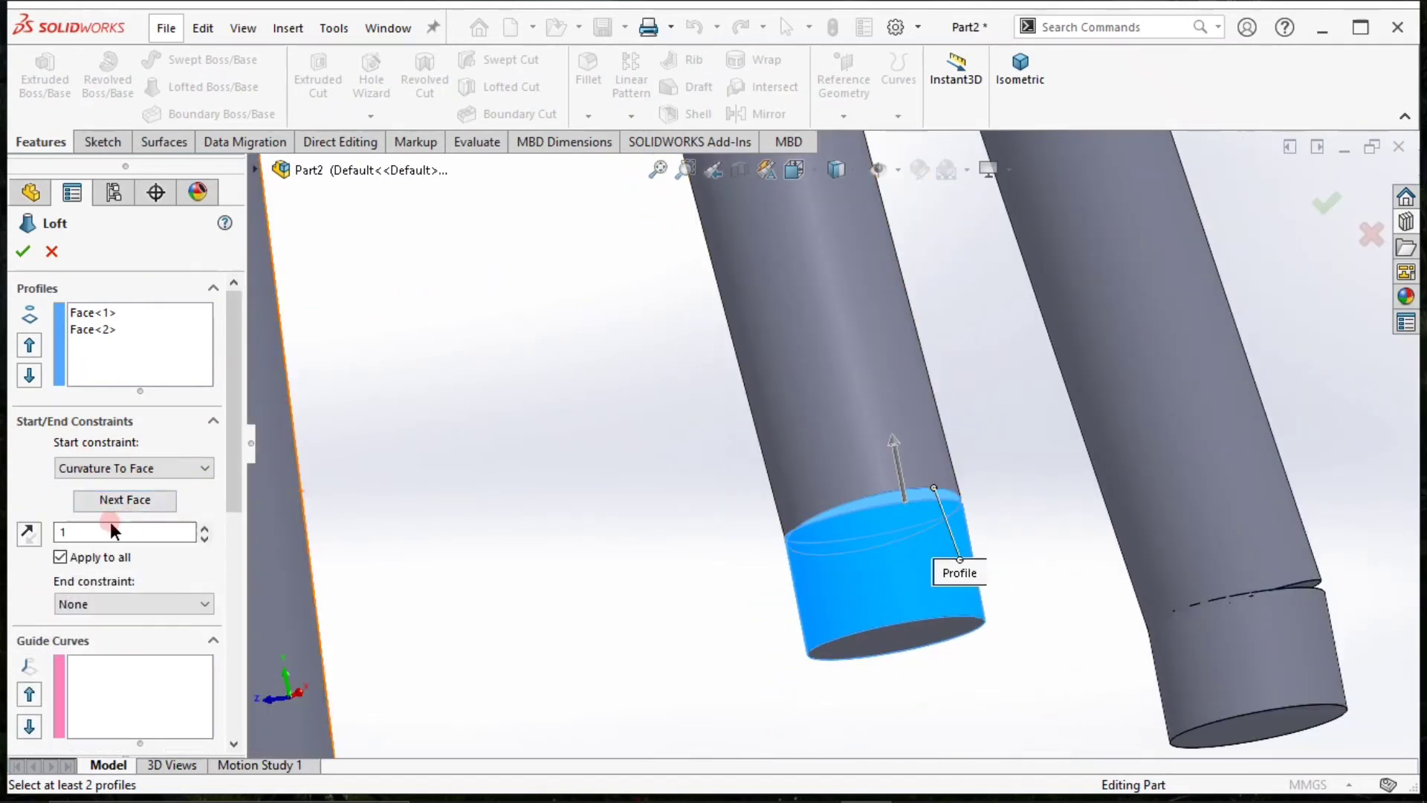
click(149, 501)
click(151, 502)
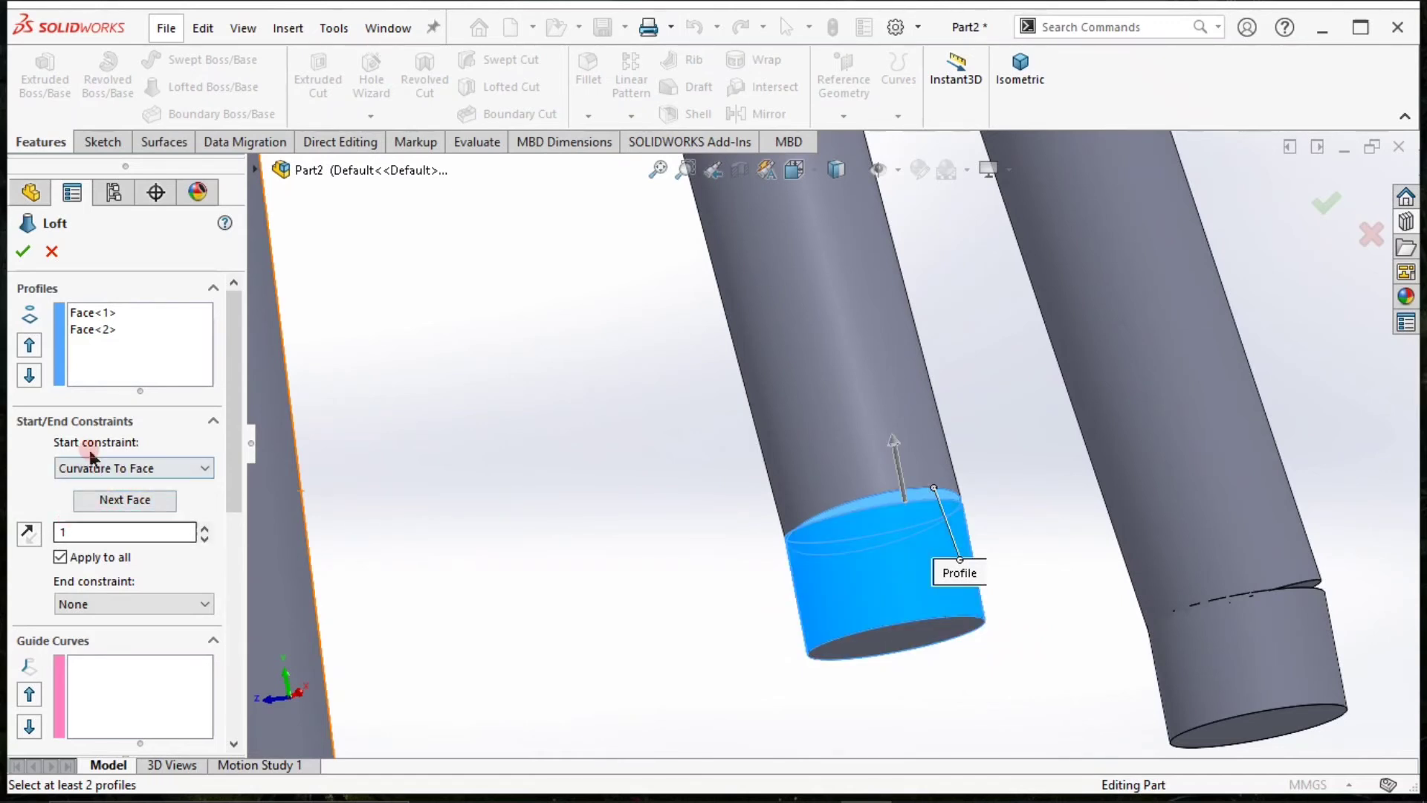
click(23, 252)
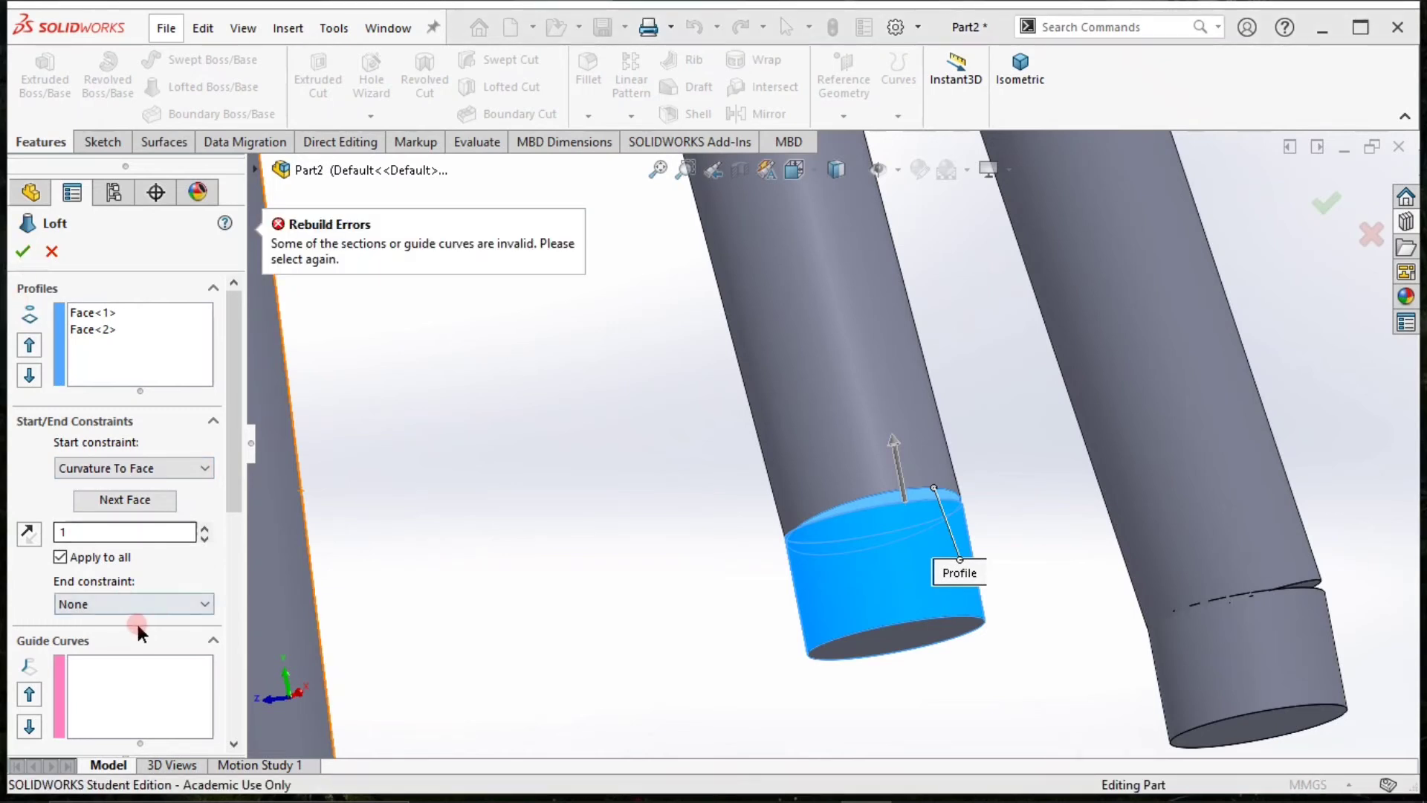
Try the loft with its end constraint set to Tangency To Face, and cancel the loft.
click(152, 606)
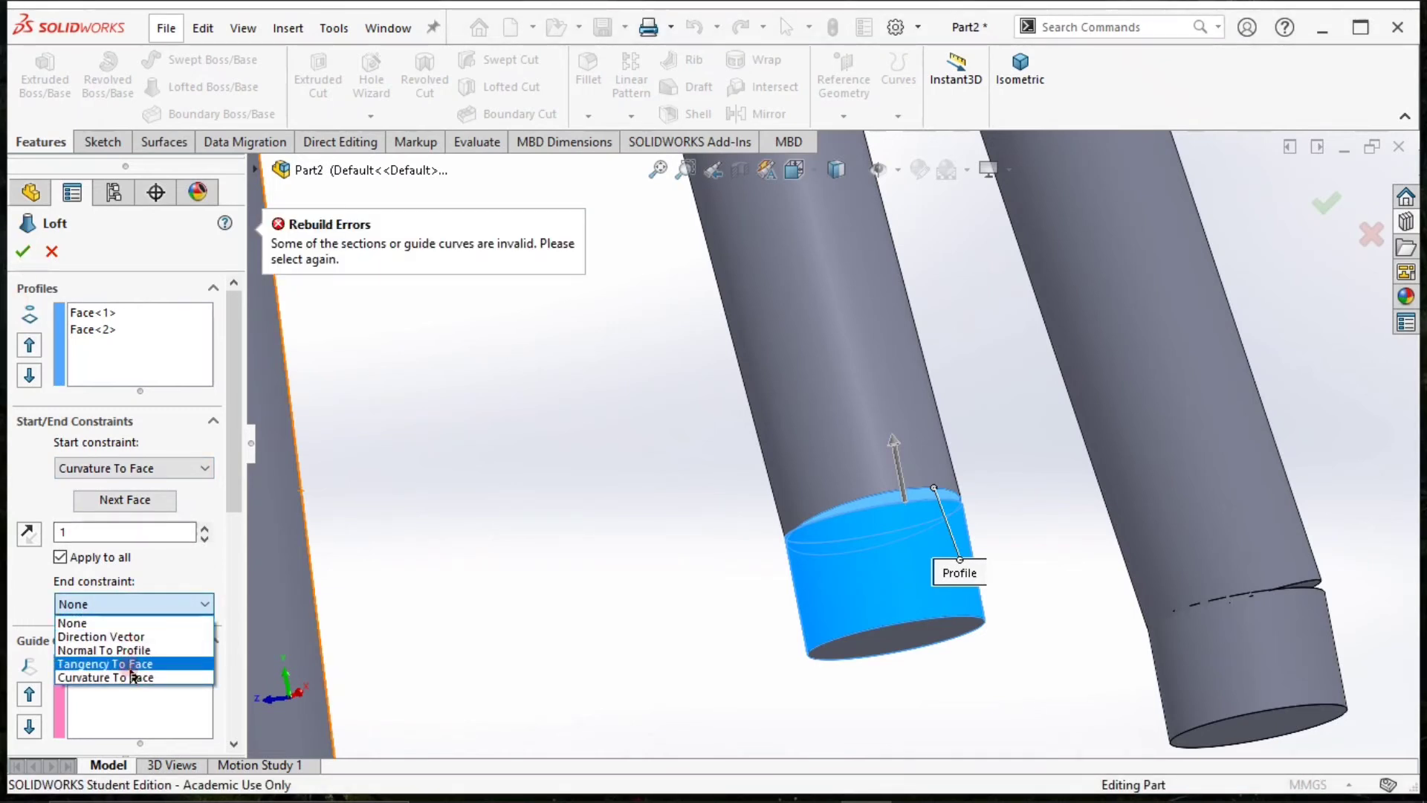
click(129, 667)
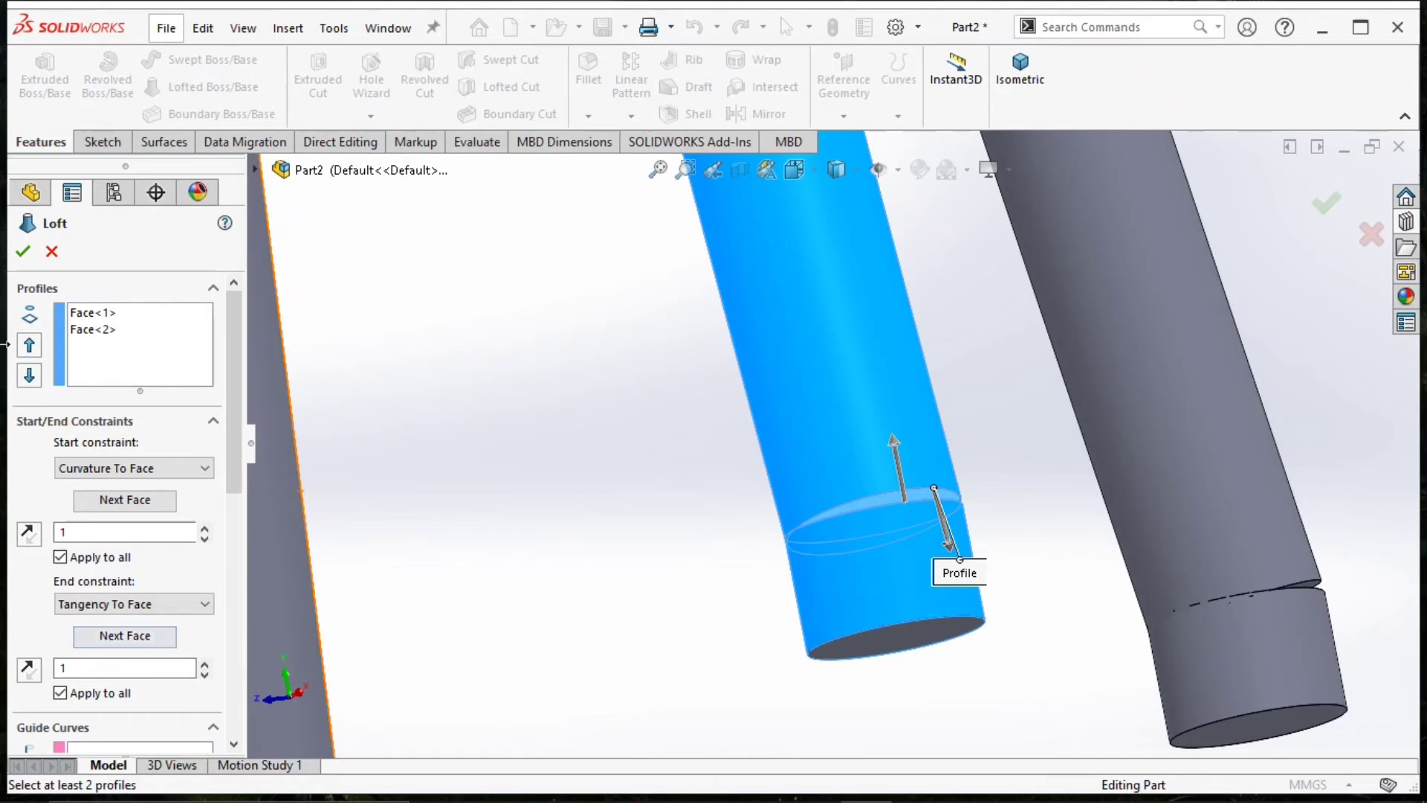
click(22, 251)
click(22, 251)
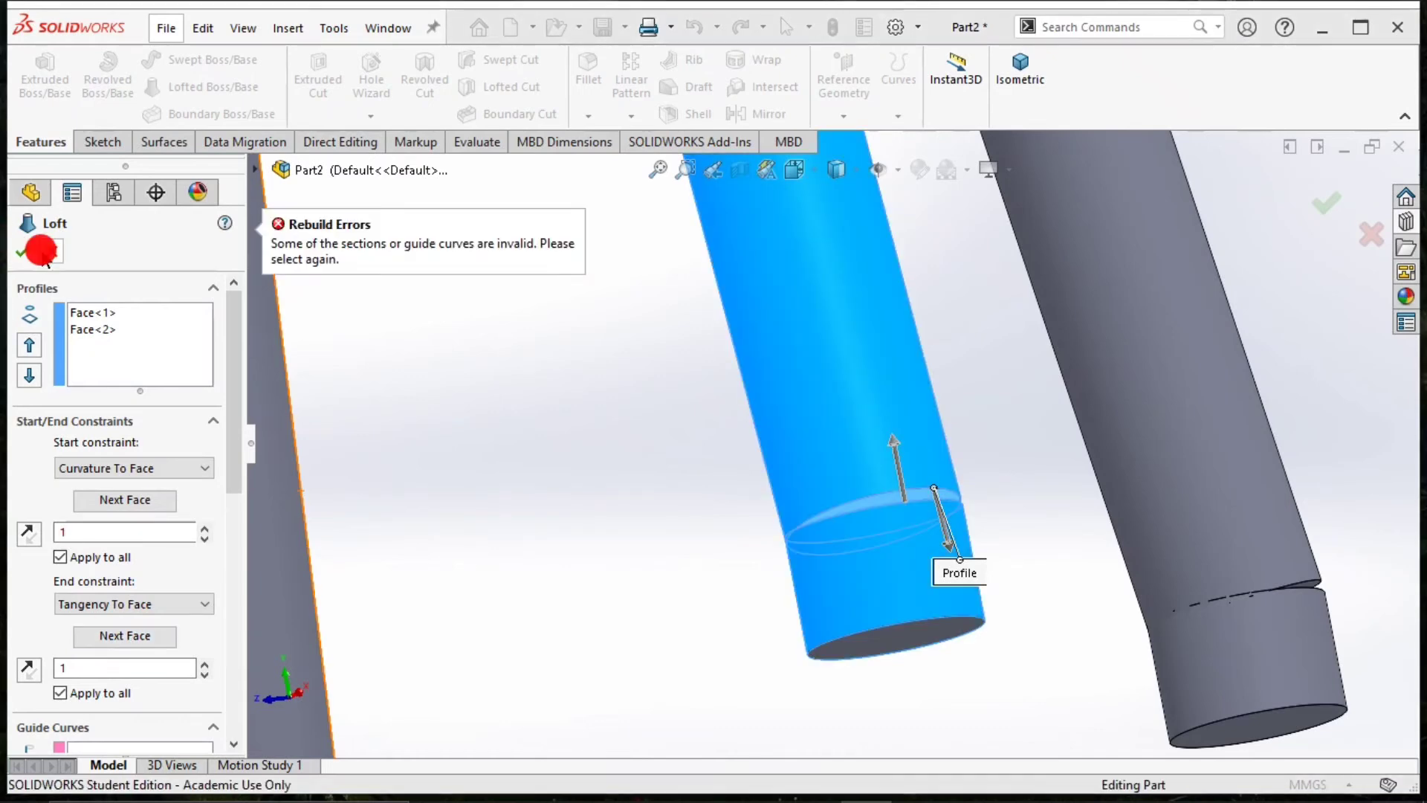
click(589, 478)
Edit the feet extrusion to merge its result and extend 2 mm blind in a second direction up into the legs.
scroll(696, 521, up, 4)
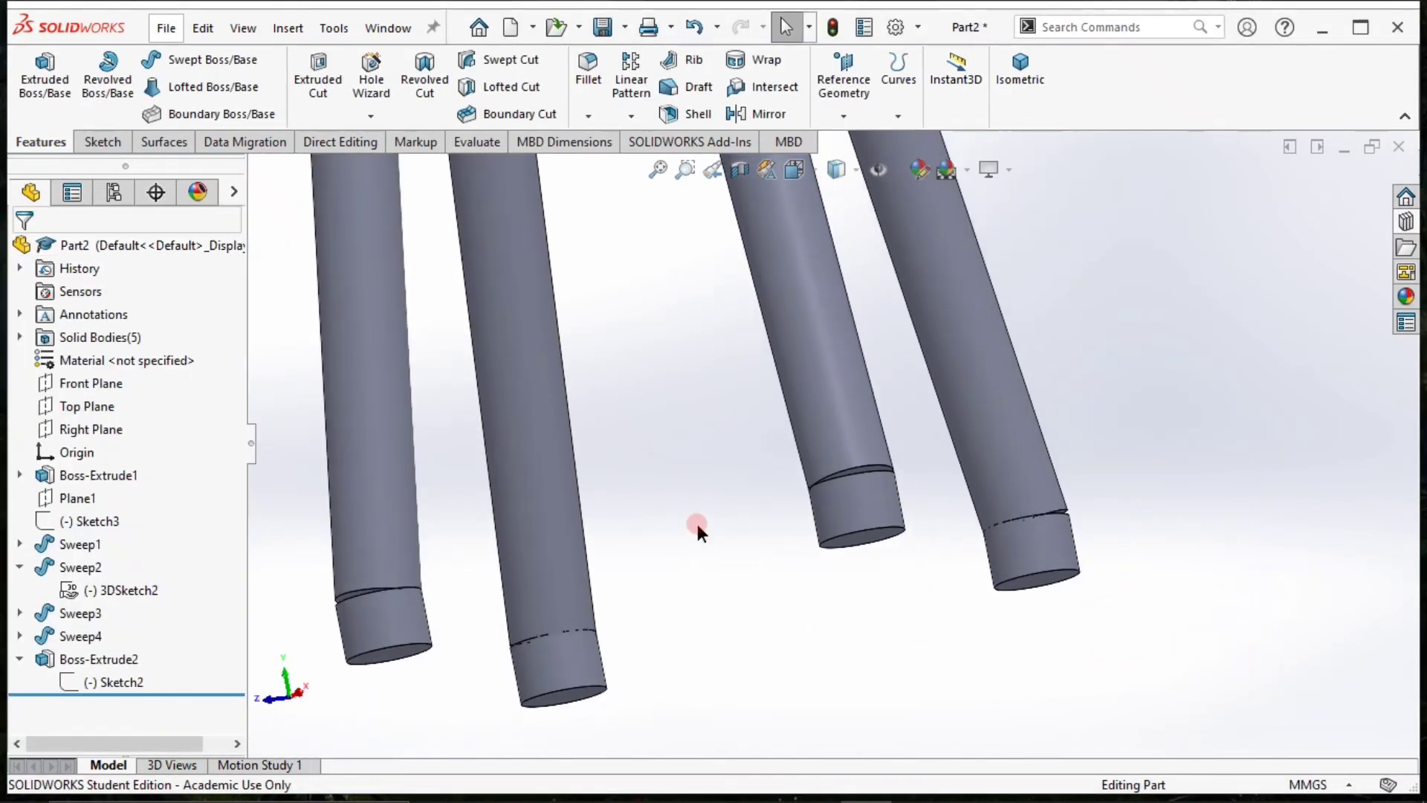
scroll(817, 505, down, 3)
scroll(521, 580, down, 2)
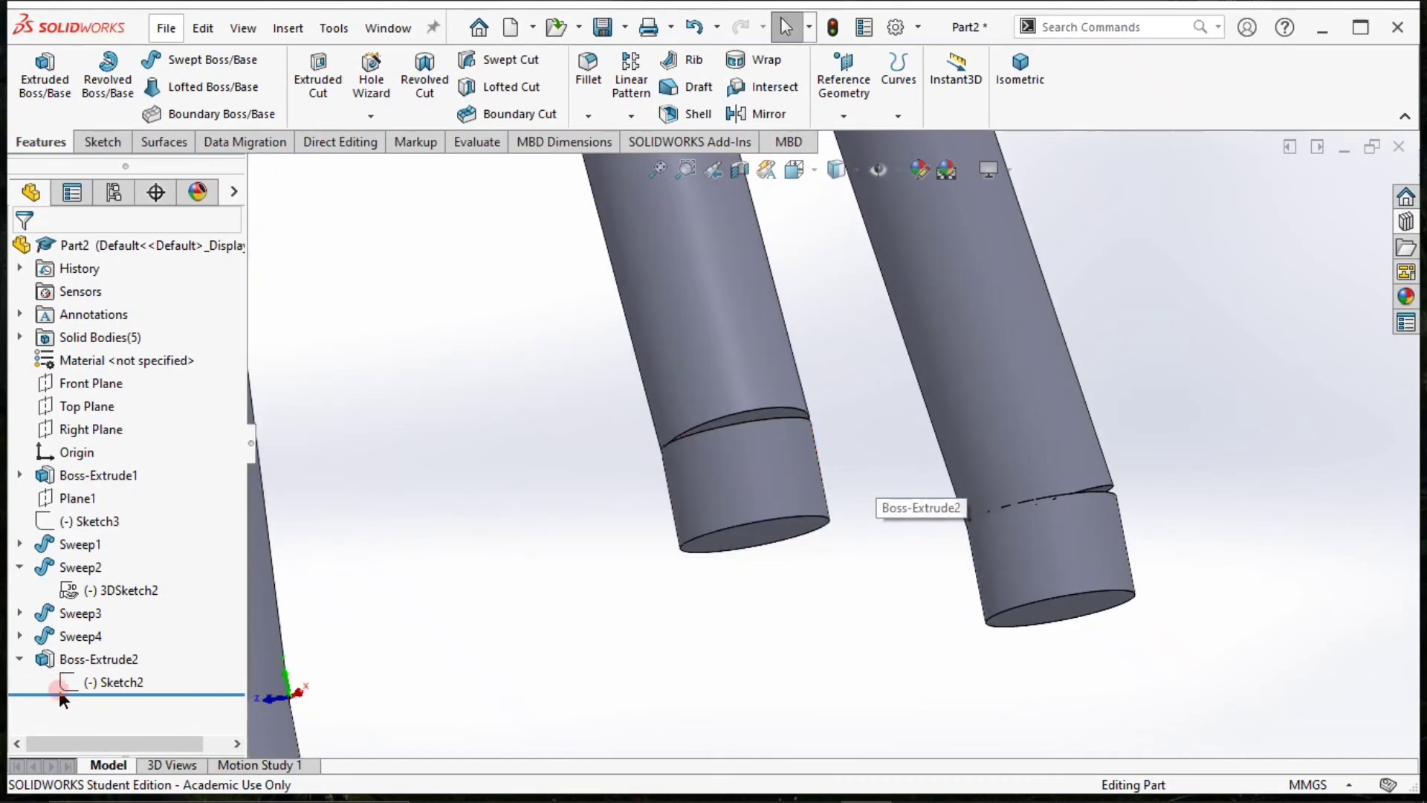
click(80, 660)
click(79, 660)
click(95, 587)
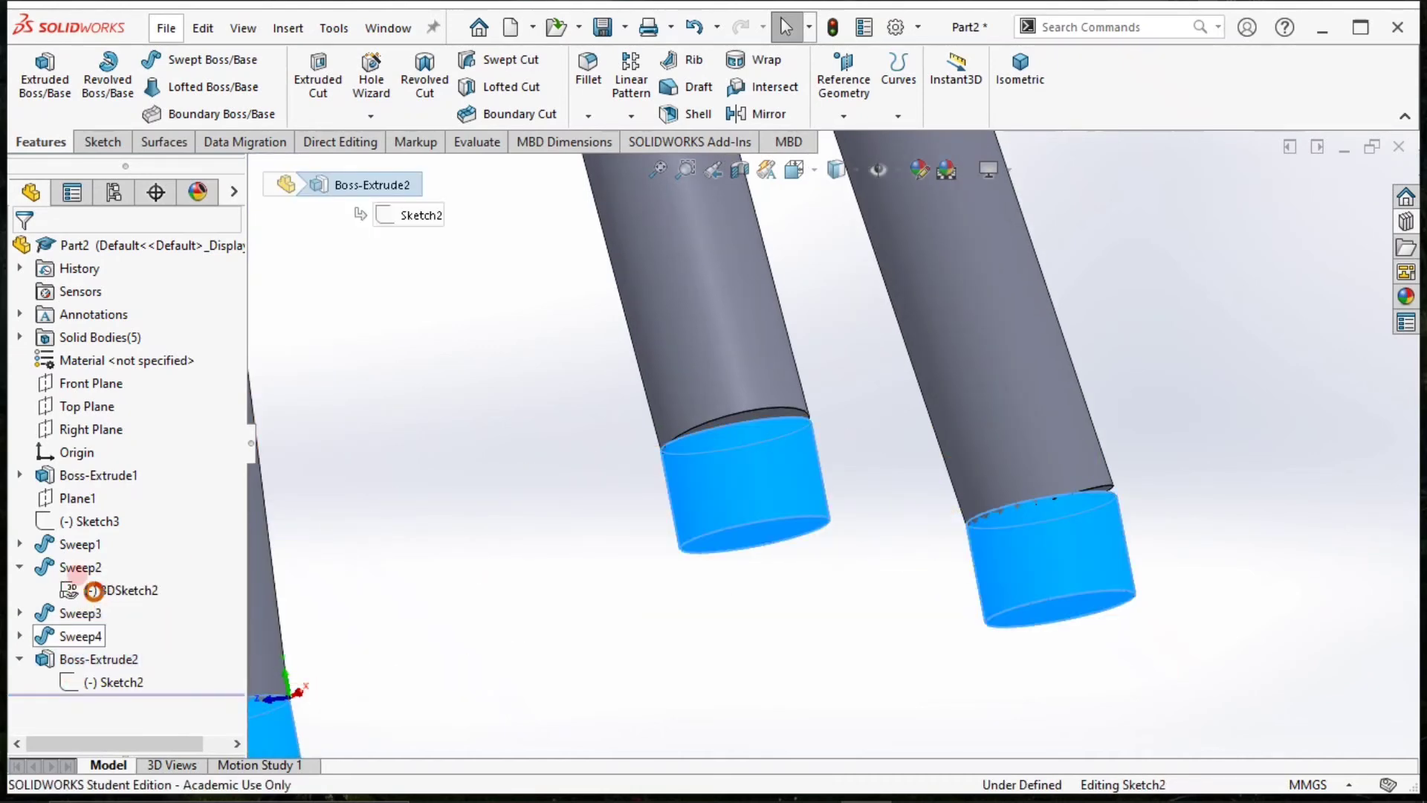
click(55, 480)
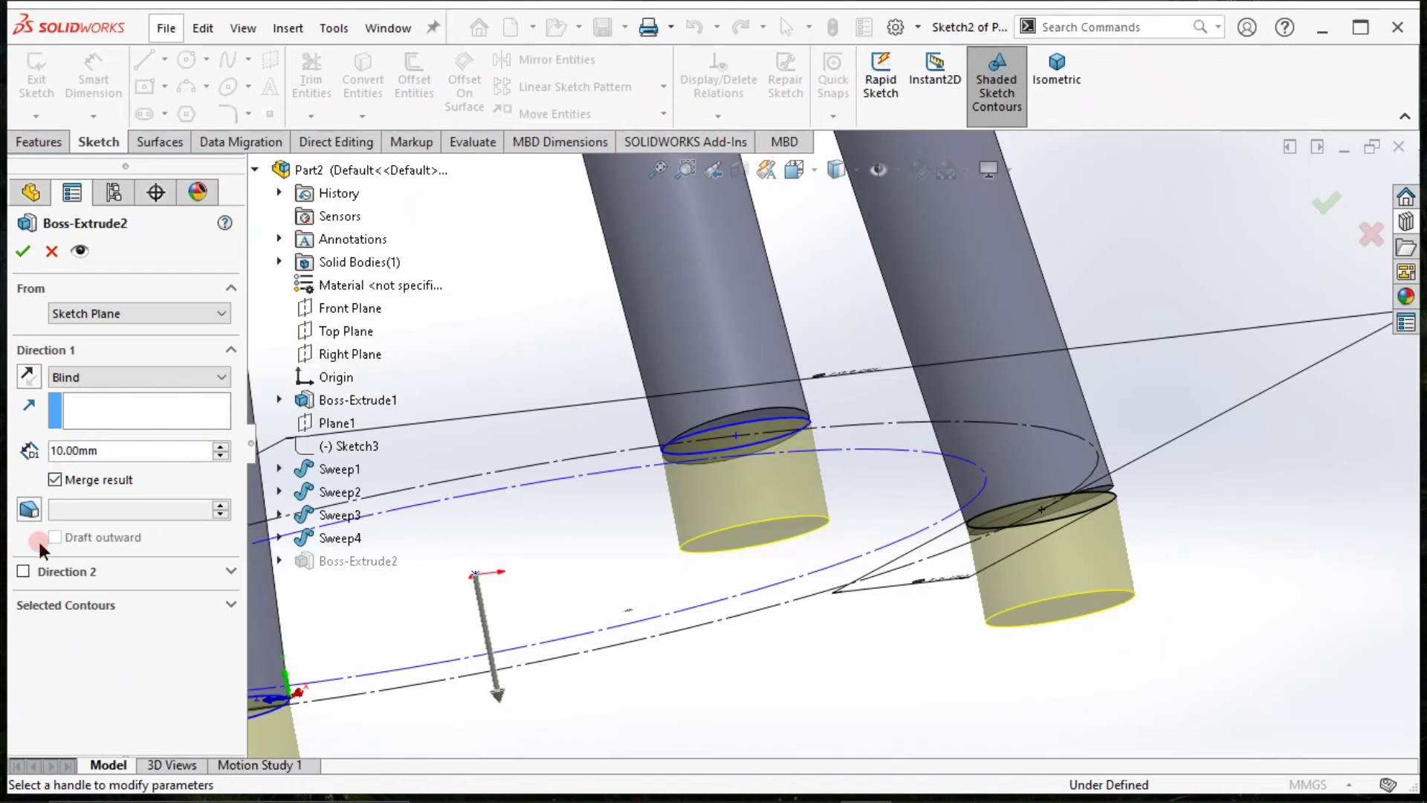
click(24, 573)
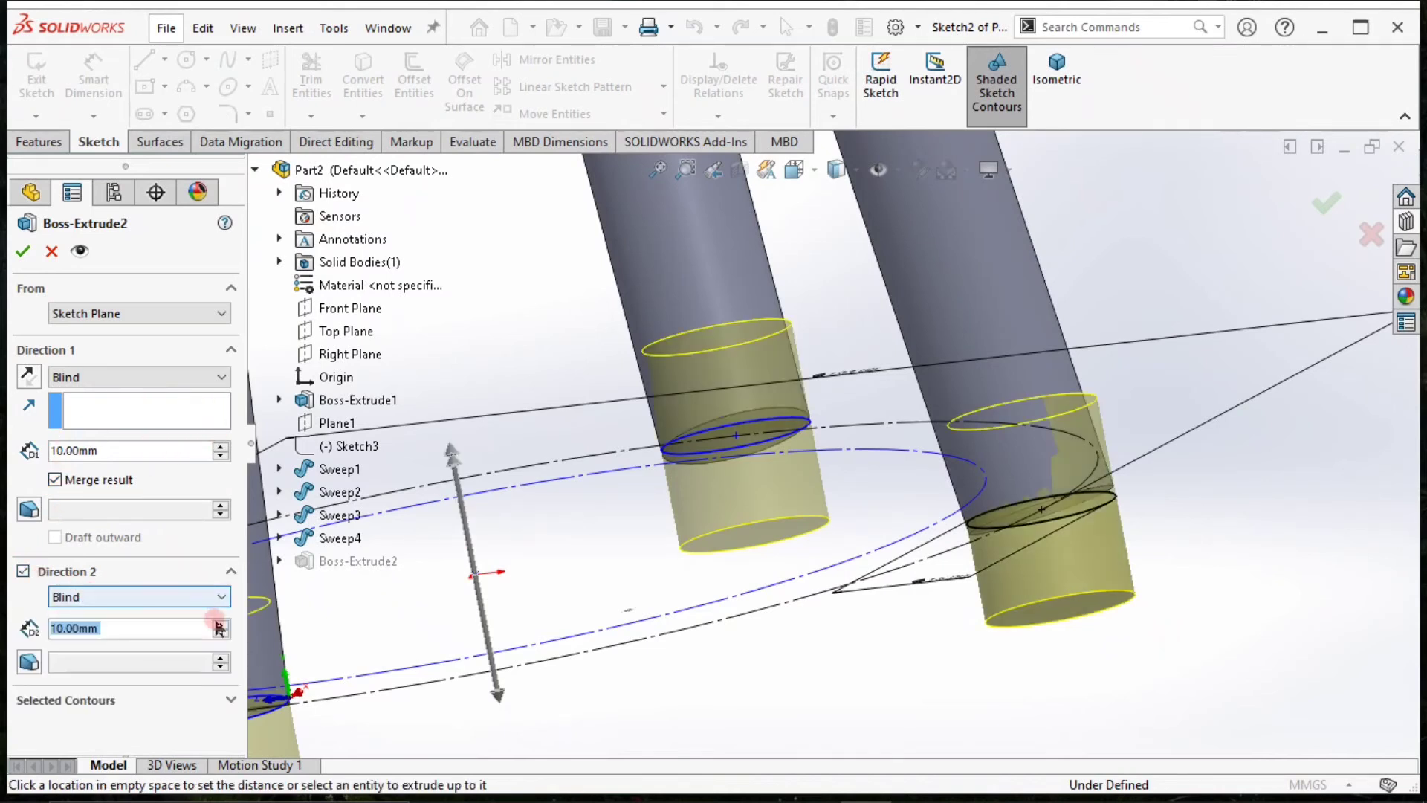
click(191, 628)
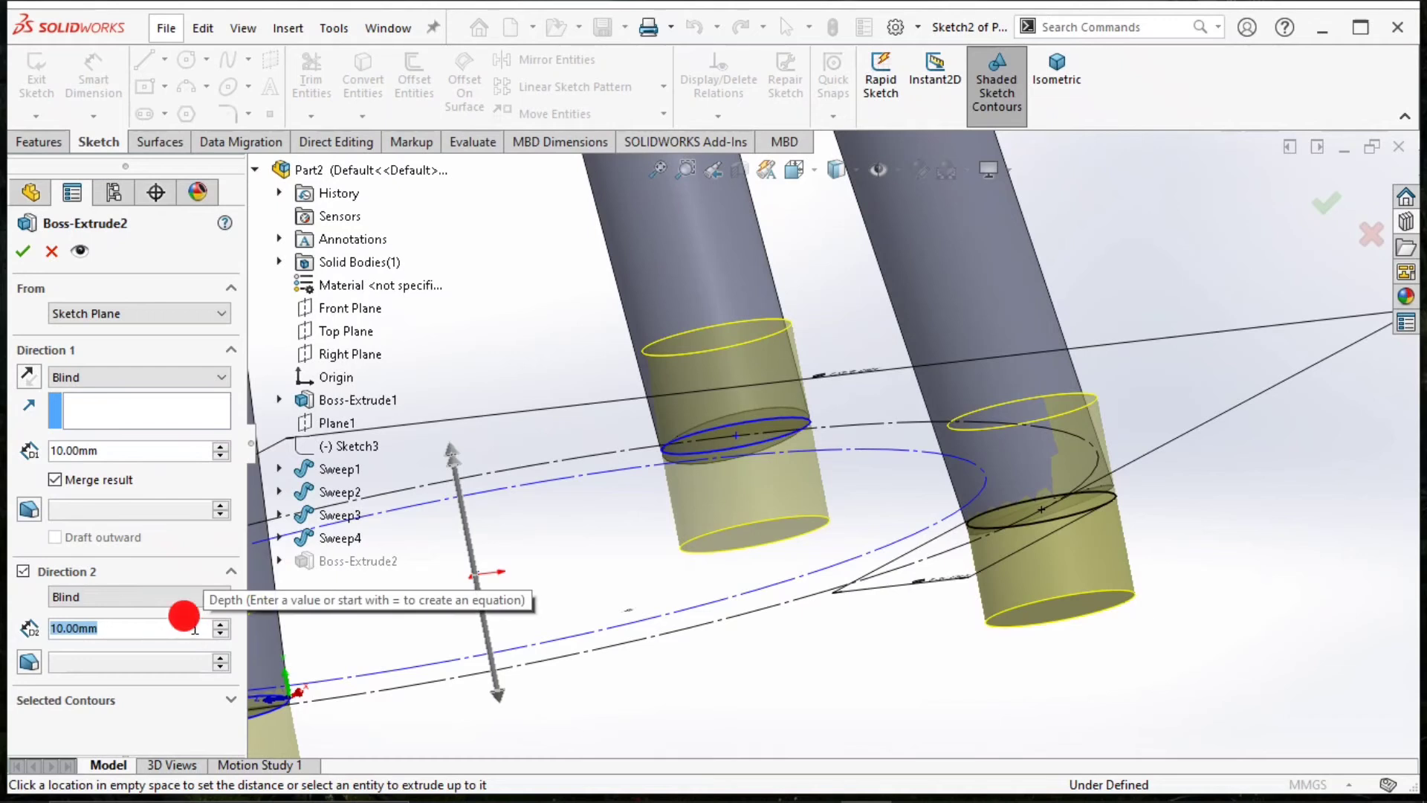
text(2)
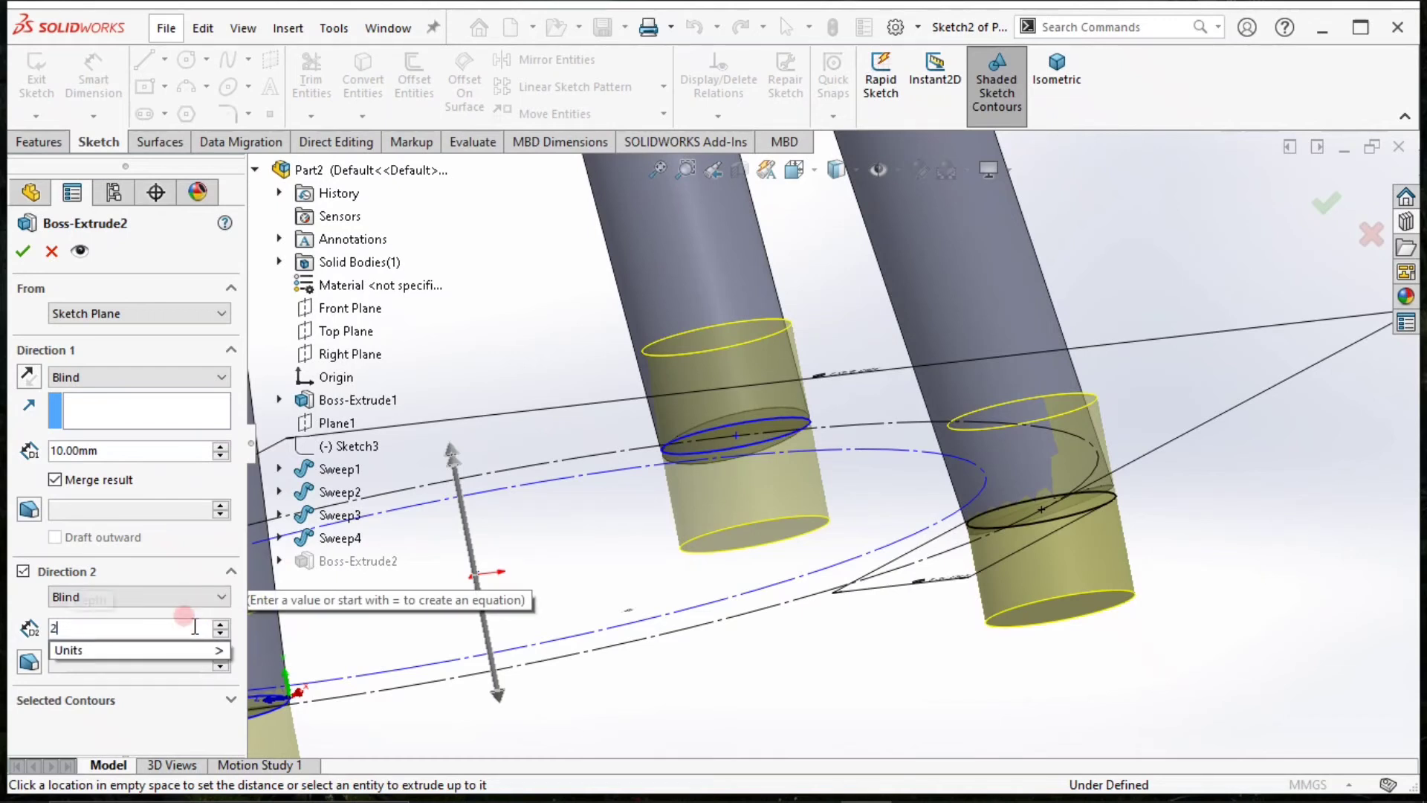
key(Return)
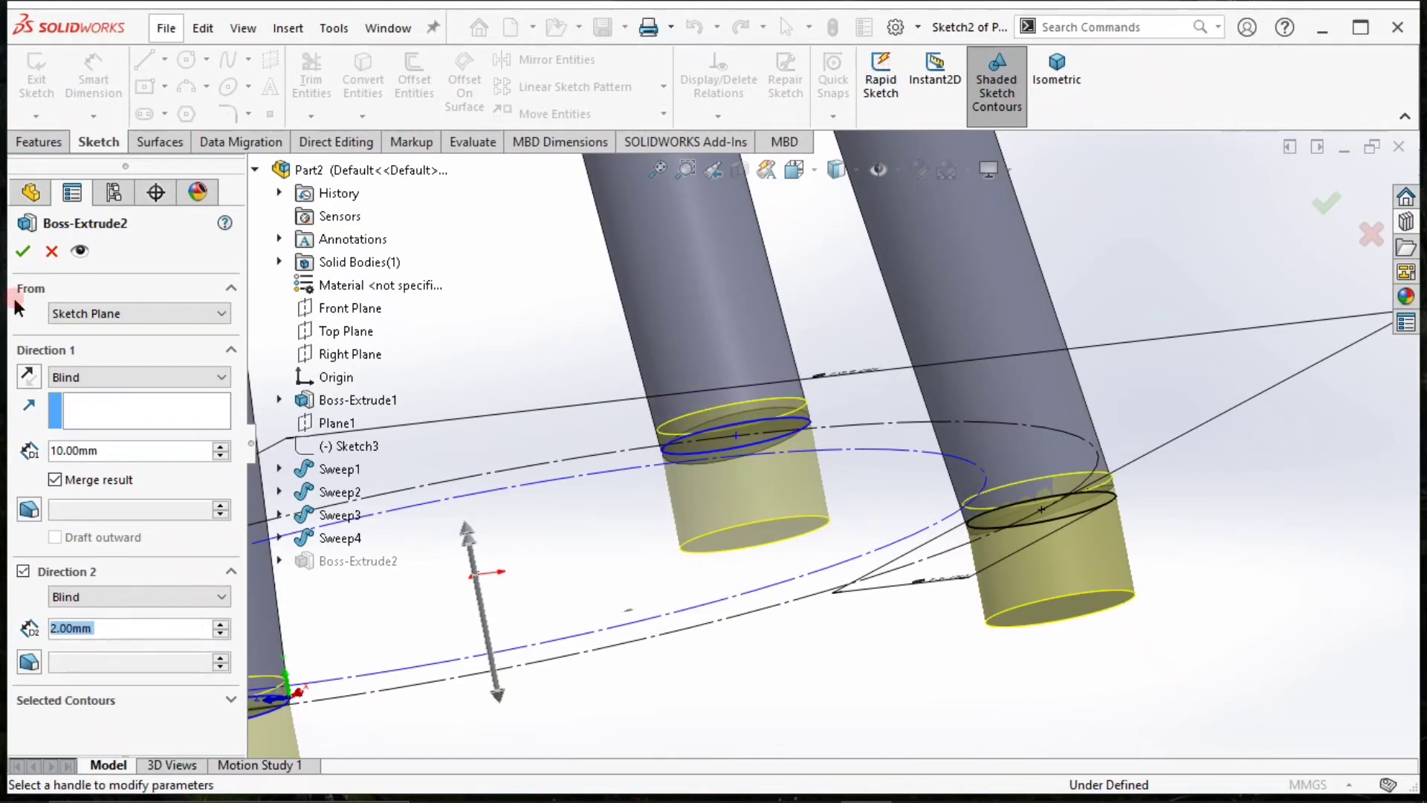
click(23, 250)
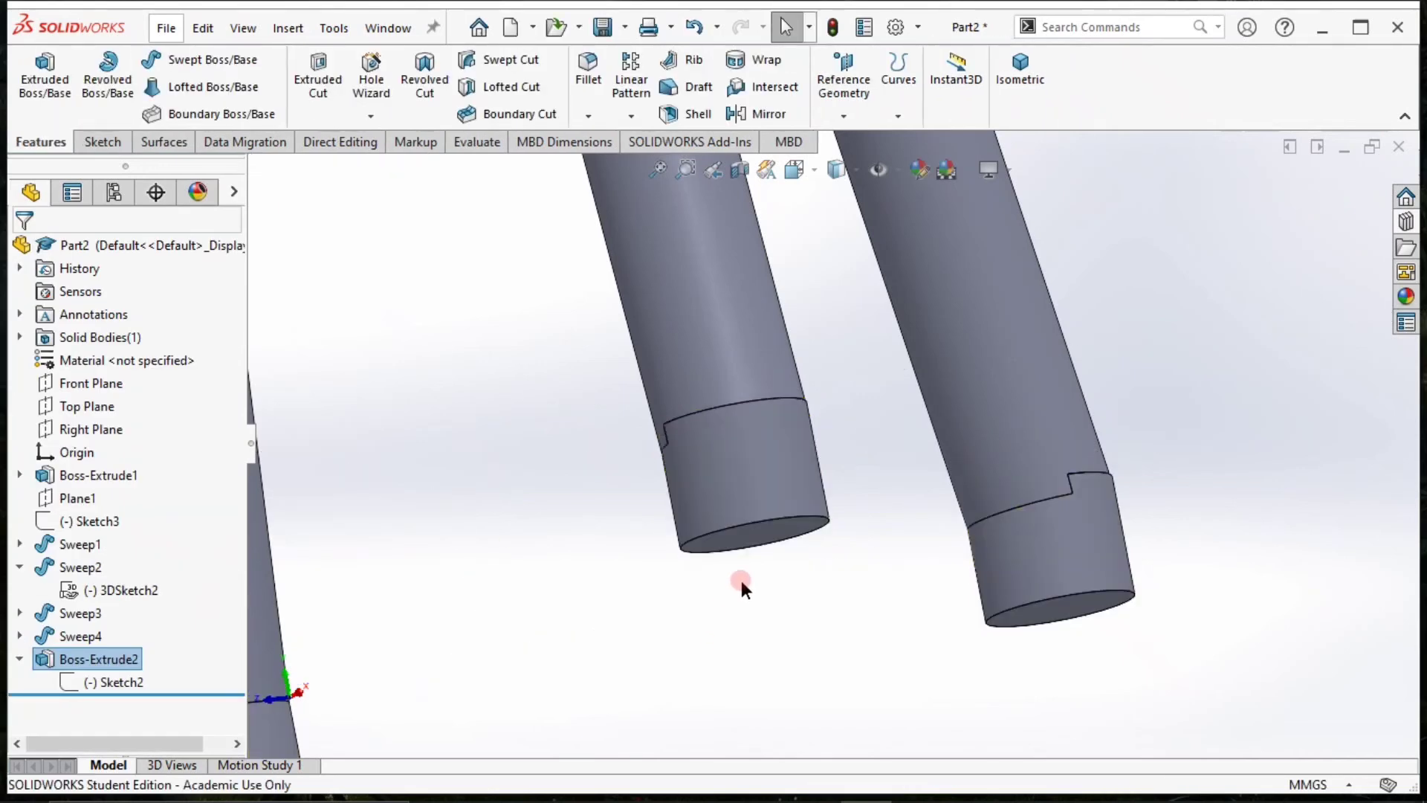
Inspect the joints between the legs and feet, and review the feet extrusion's settings in isometric view.
middle_drag(741, 582, 587, 645)
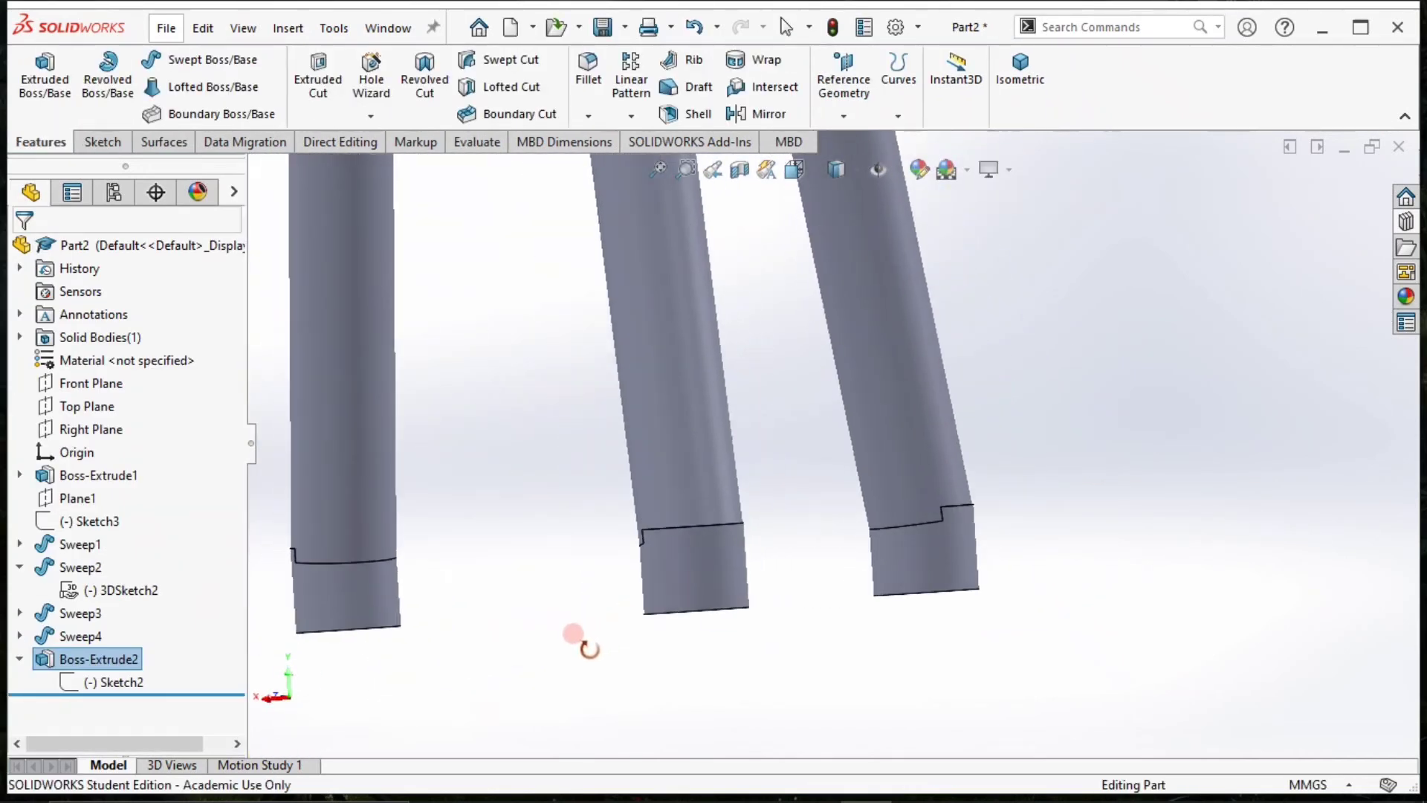
click(1031, 111)
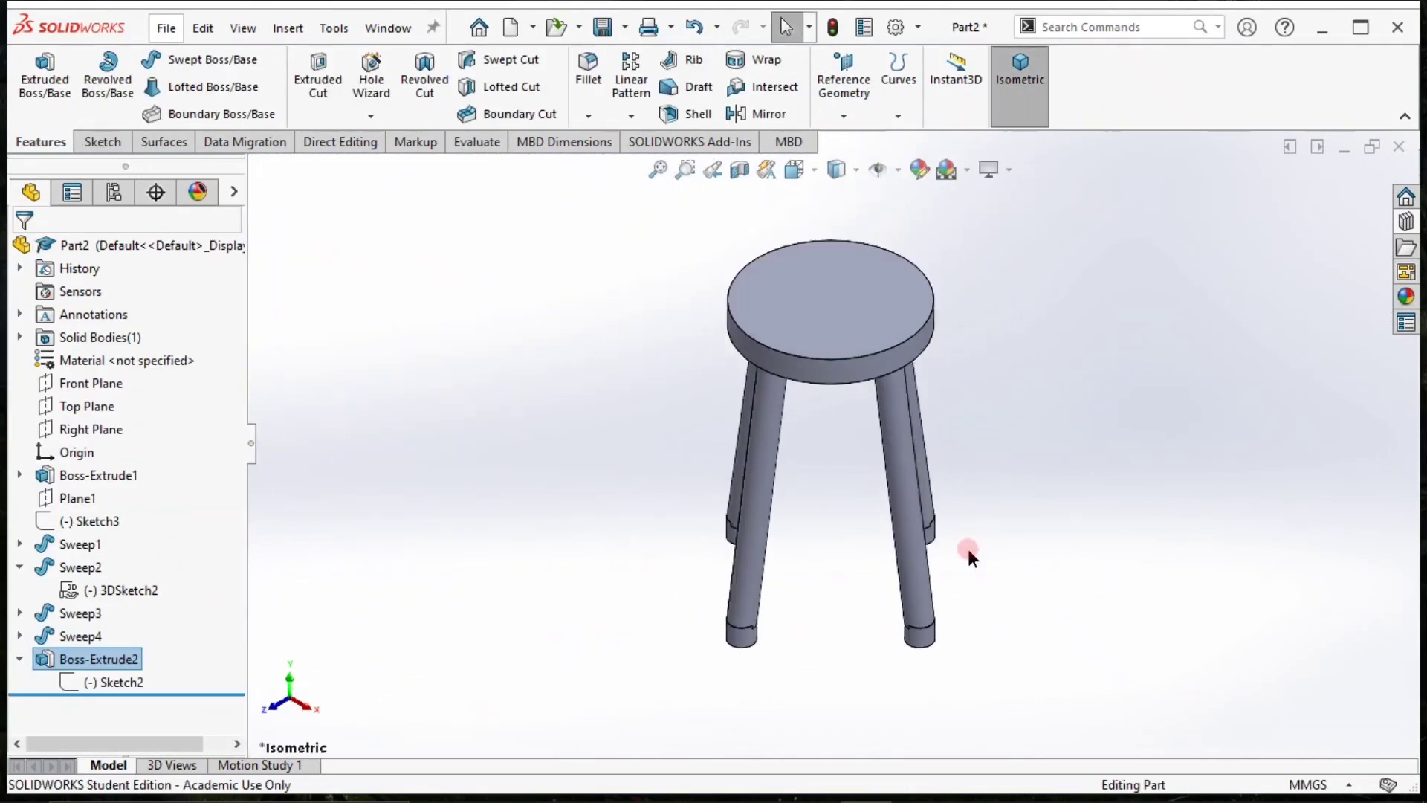
right_click(93, 658)
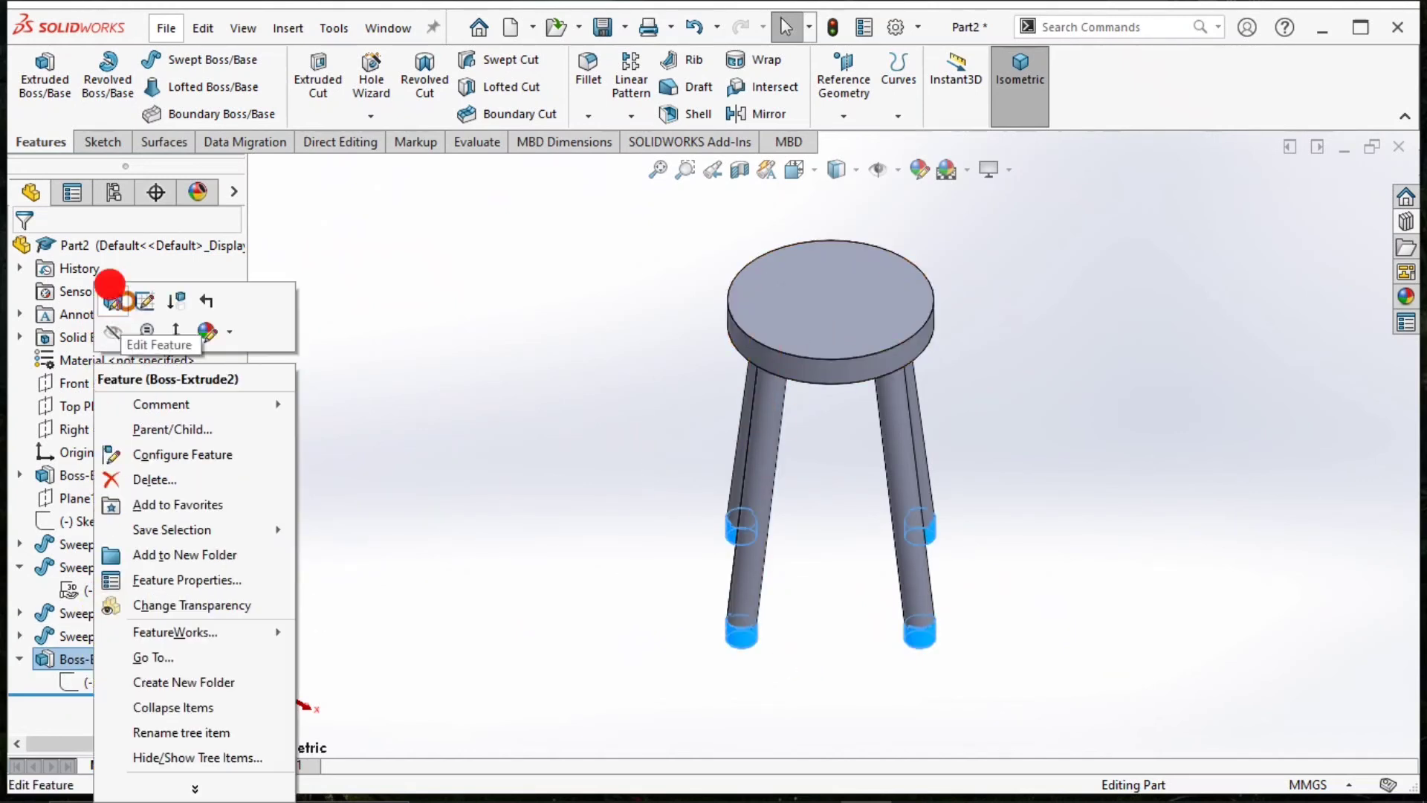
click(112, 301)
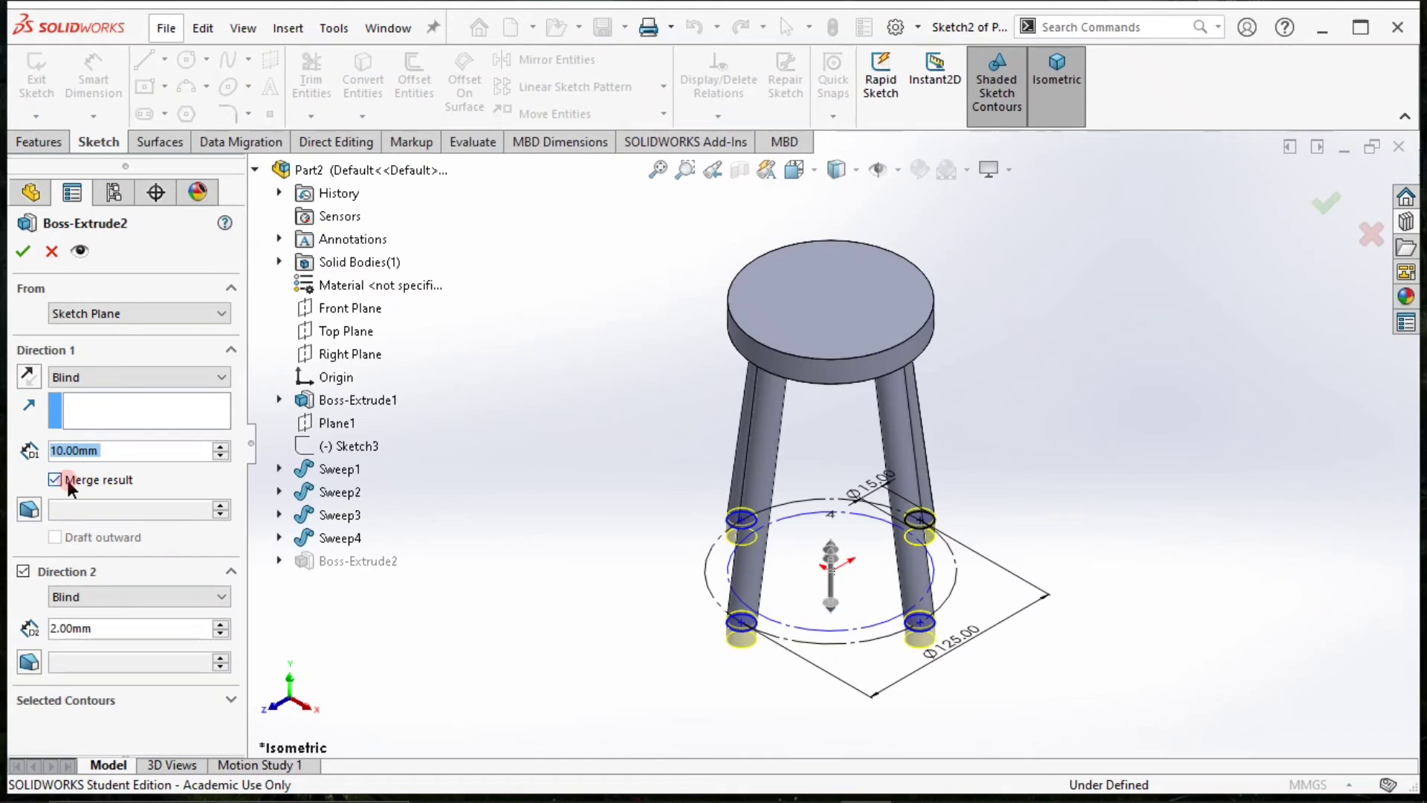
click(22, 253)
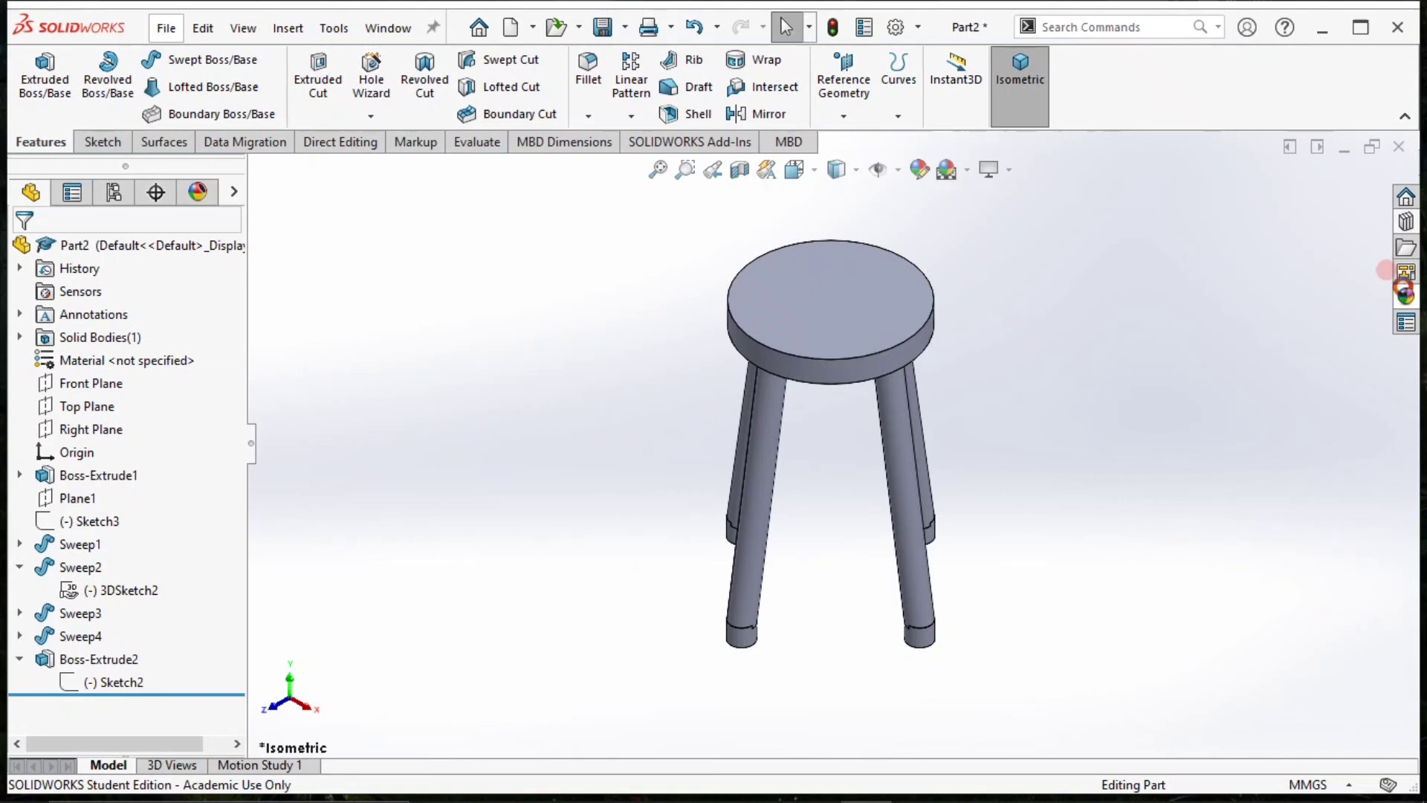
Open the appearance library and expand its Organic category down to the individual wood species.
click(1404, 294)
click(1098, 209)
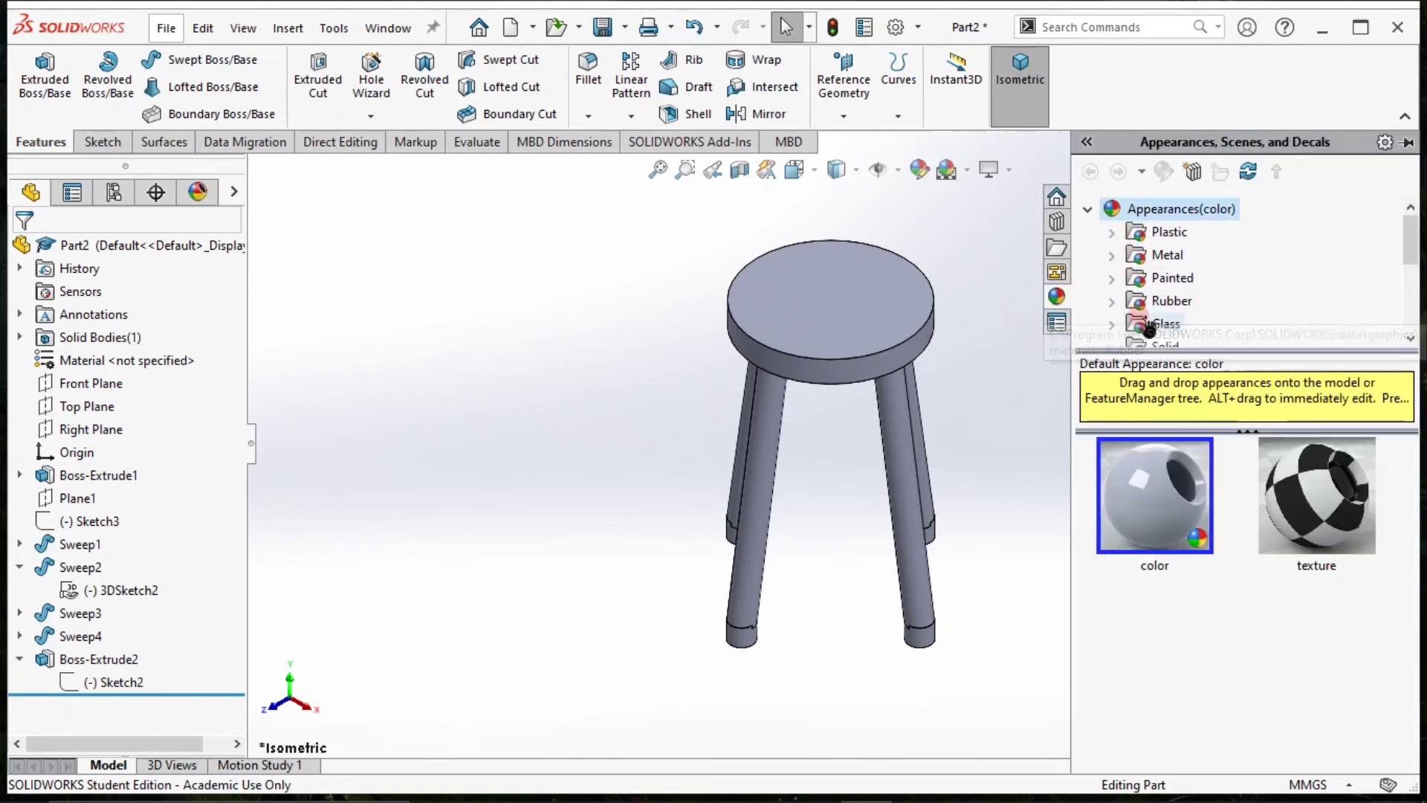
scroll(1150, 329, down, 2)
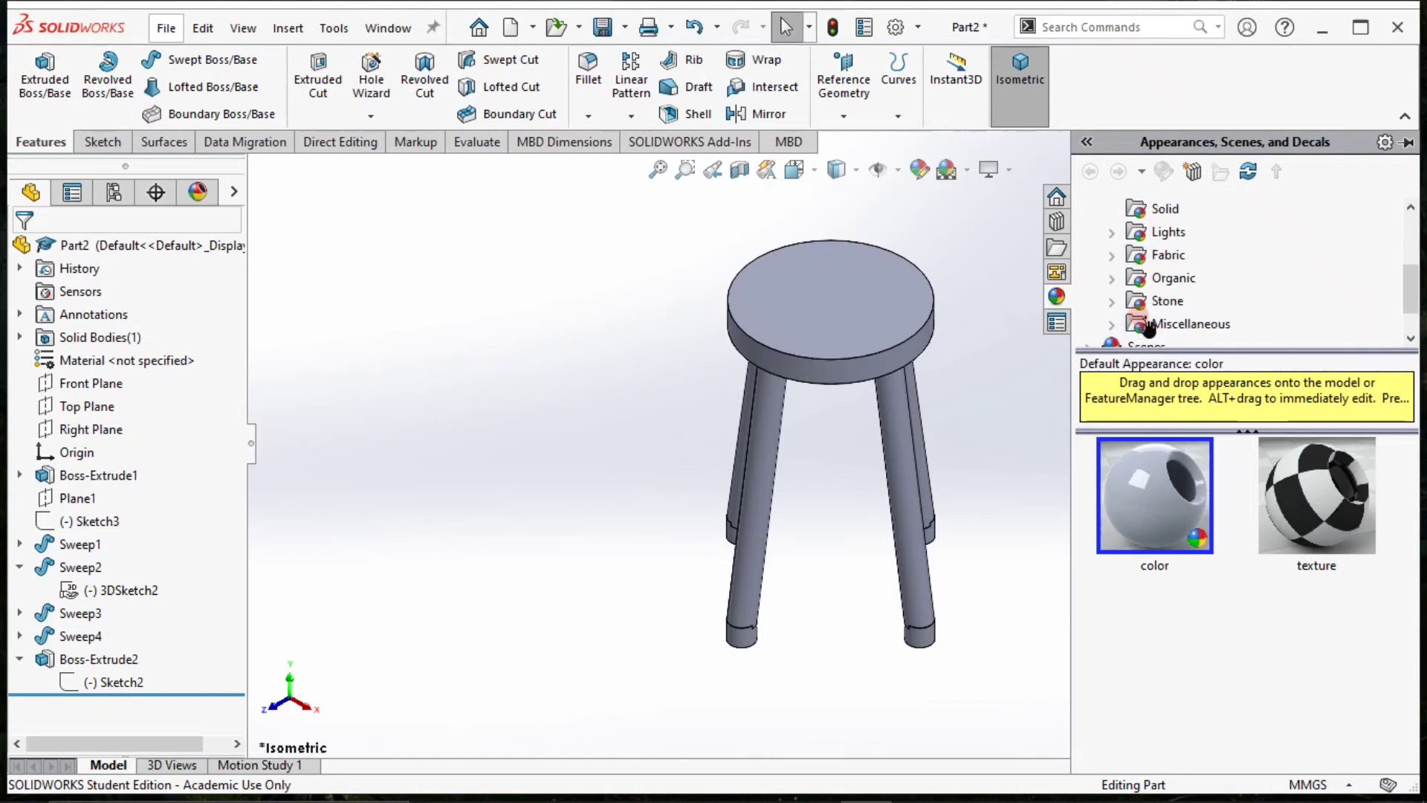
click(1112, 278)
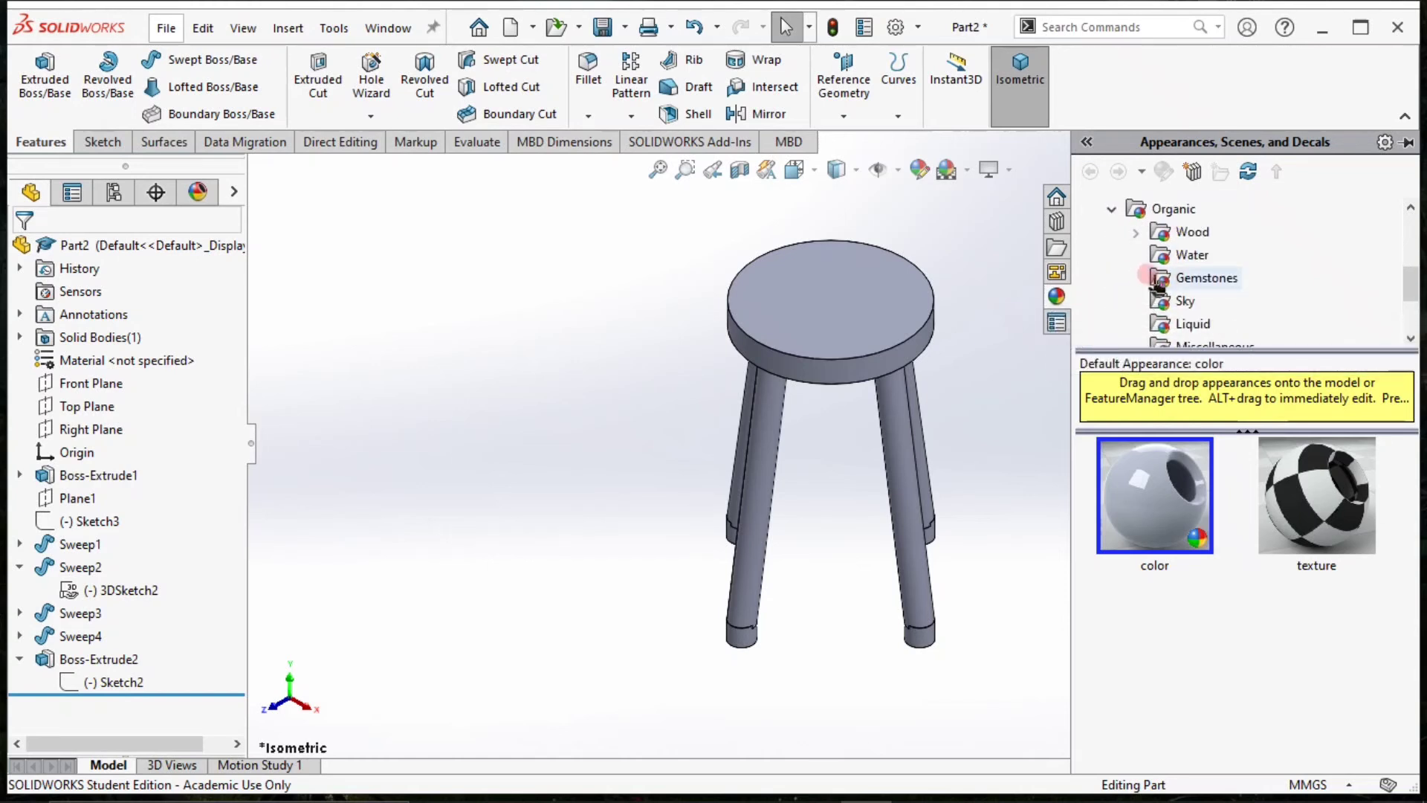
scroll(1137, 270, down, 1)
scroll(1187, 235, up, 1)
click(1135, 233)
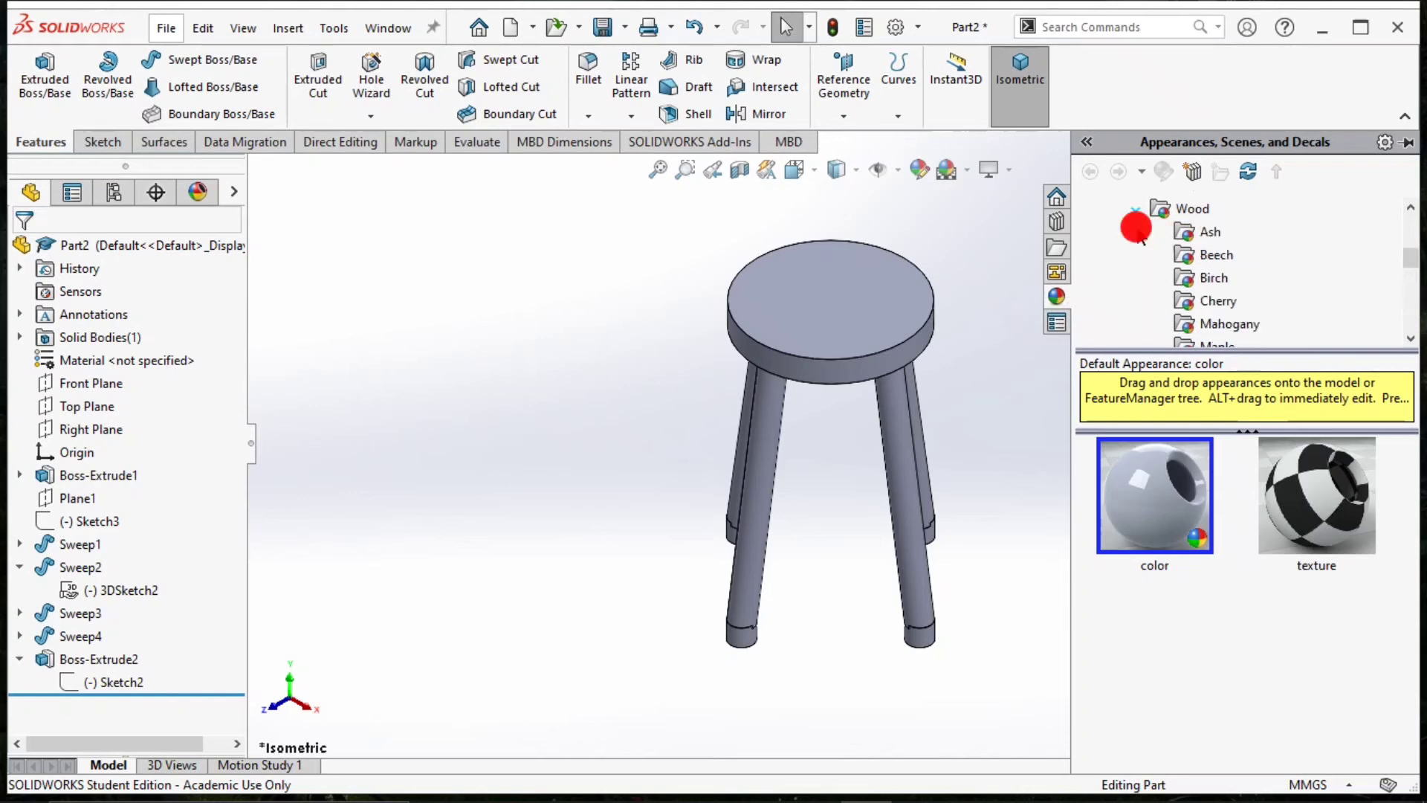
Look through the wood species from Ash to Mahogany and apply polished mahogany 2d to the stool.
click(1198, 236)
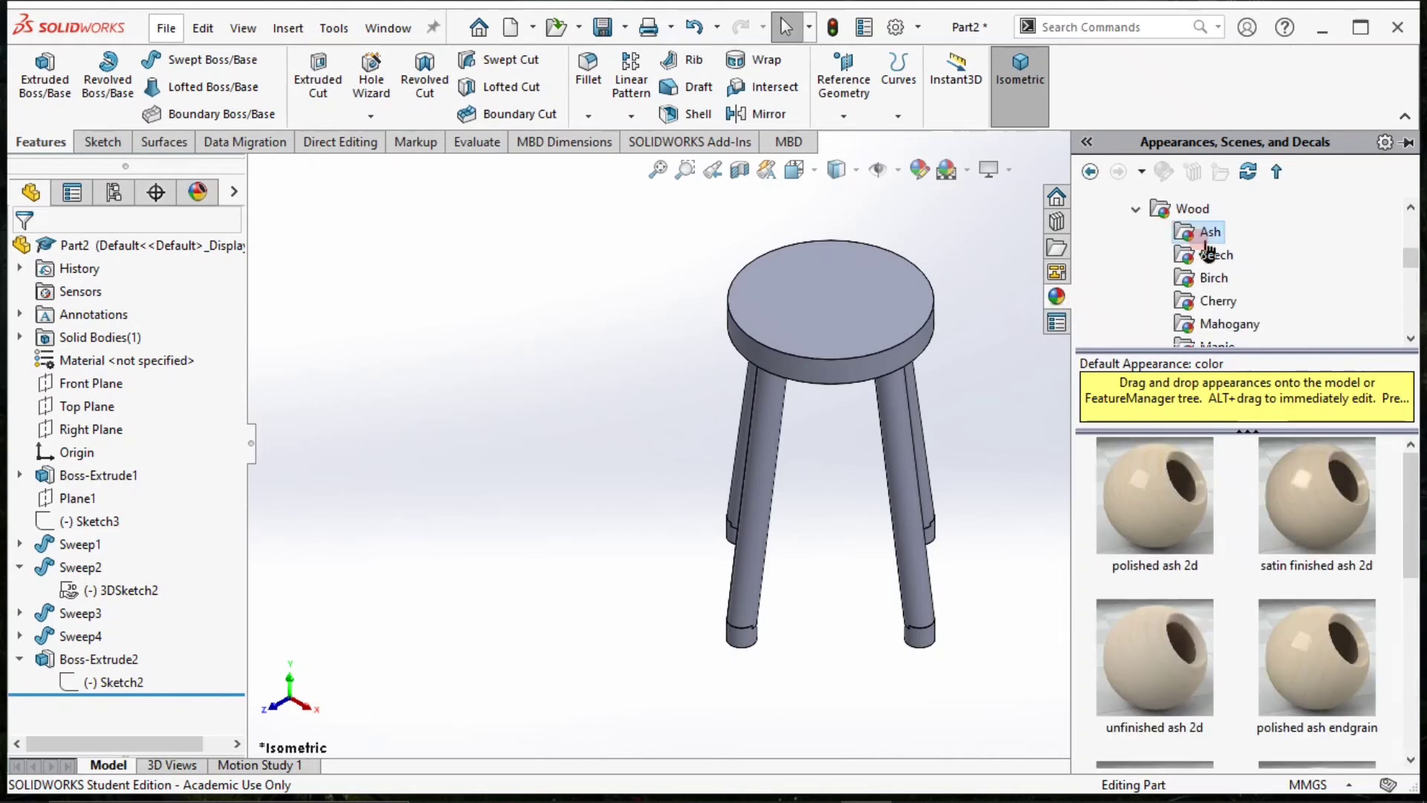
click(1201, 257)
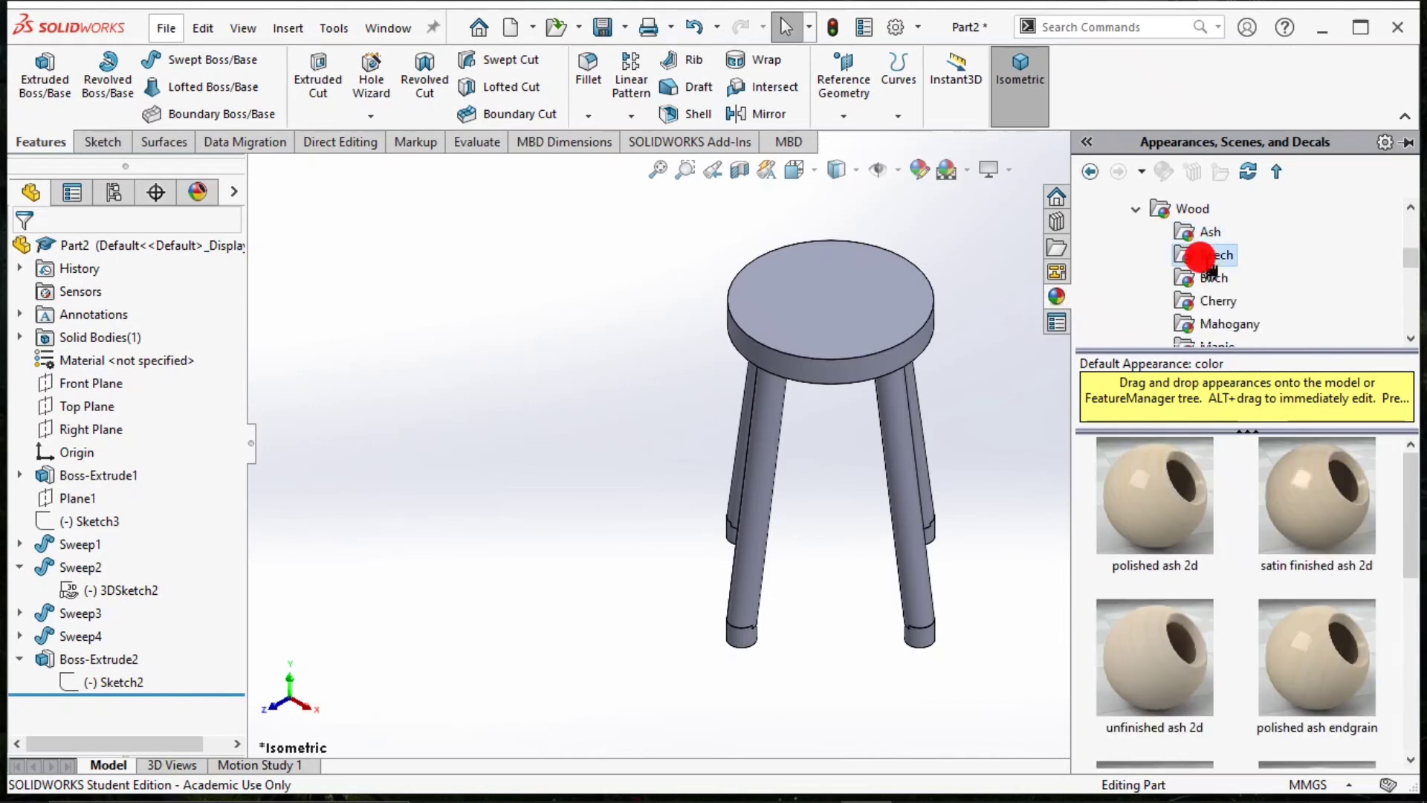
click(1211, 278)
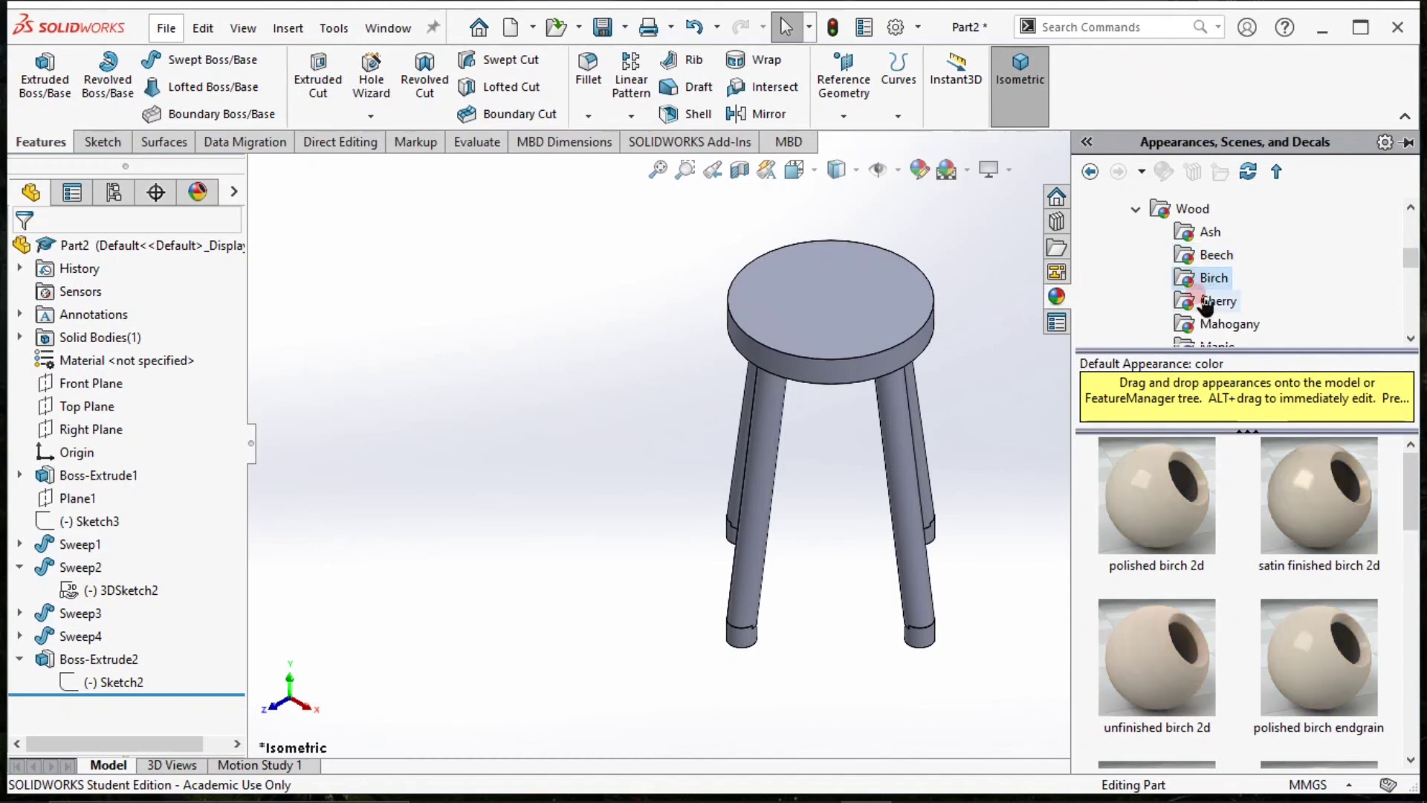
click(1200, 301)
scroll(1211, 312, down, 1)
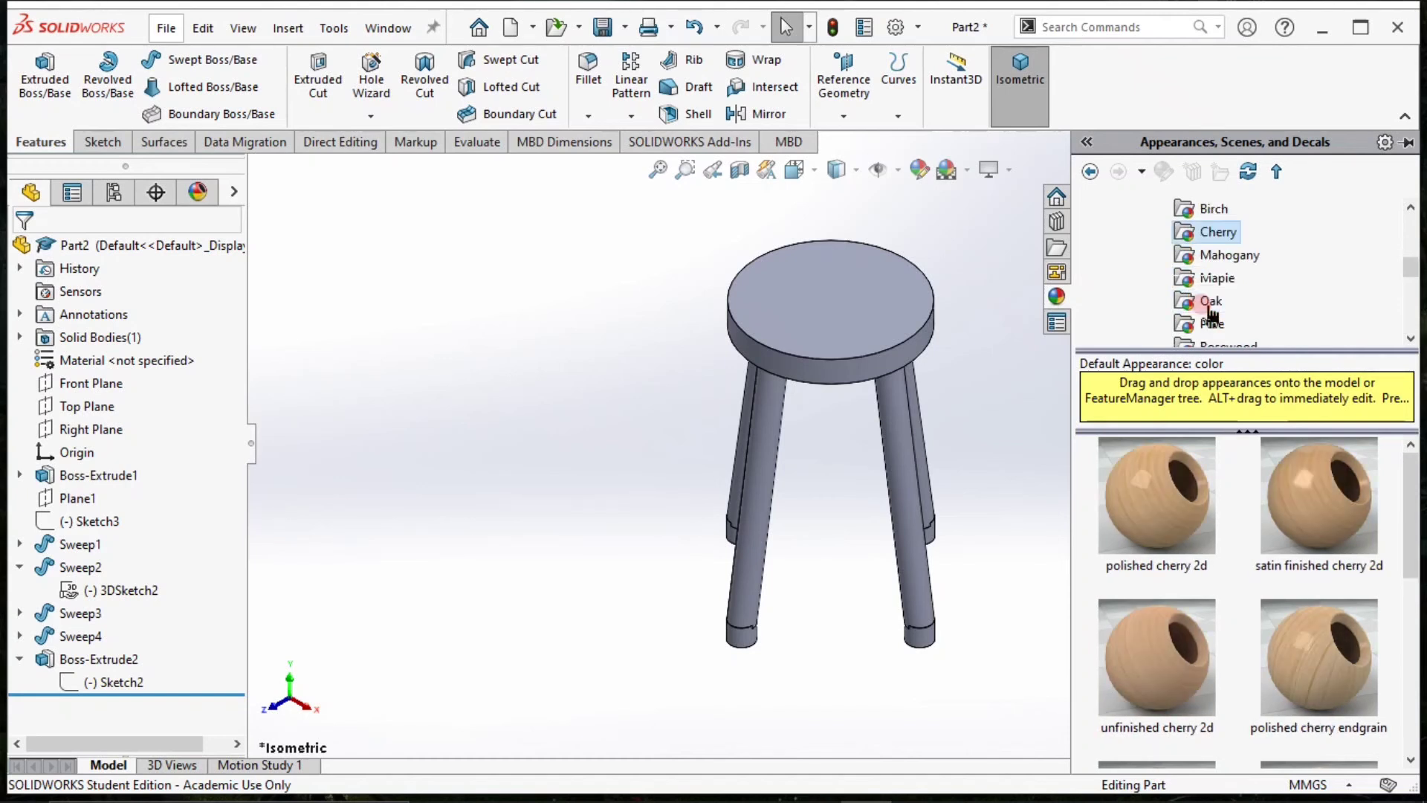
click(1227, 257)
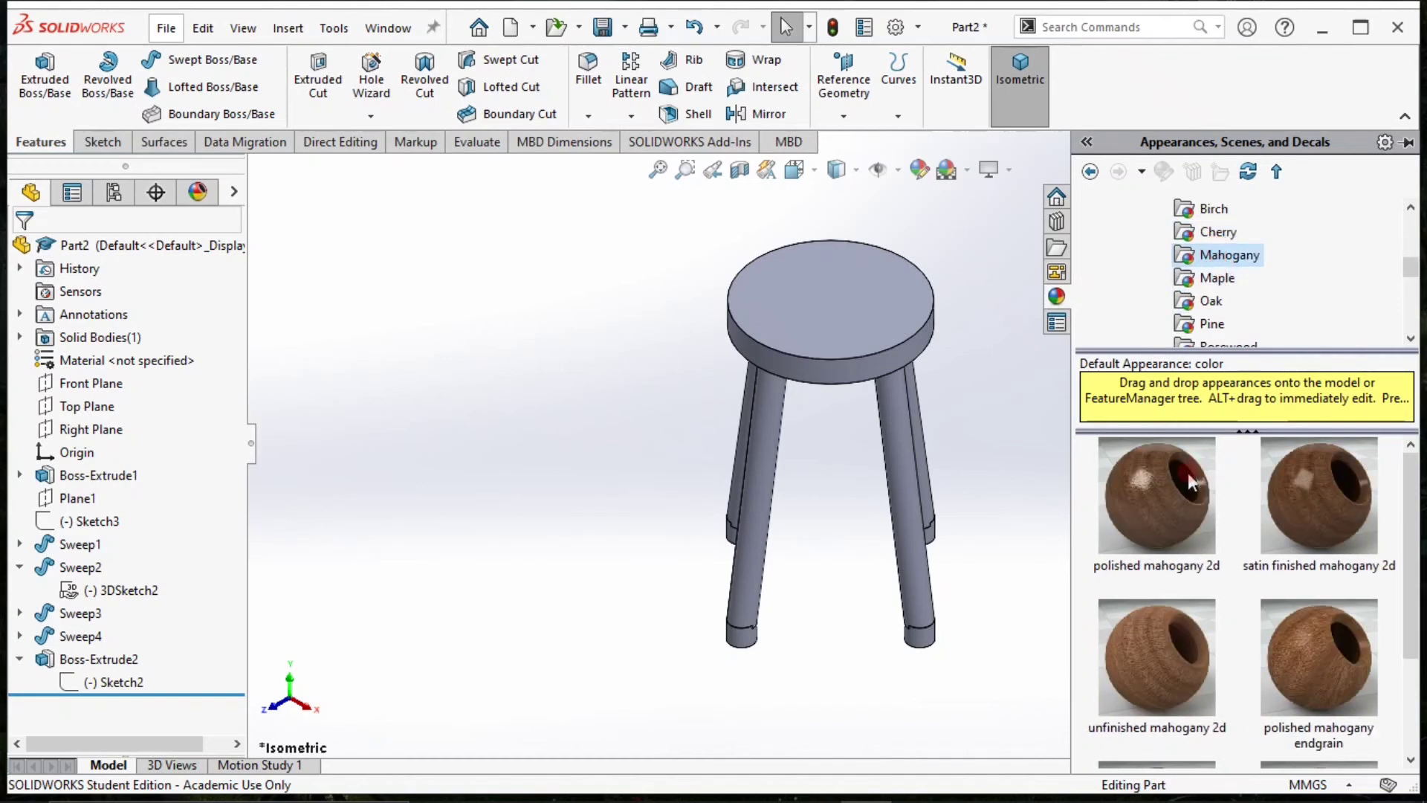
click(1189, 491)
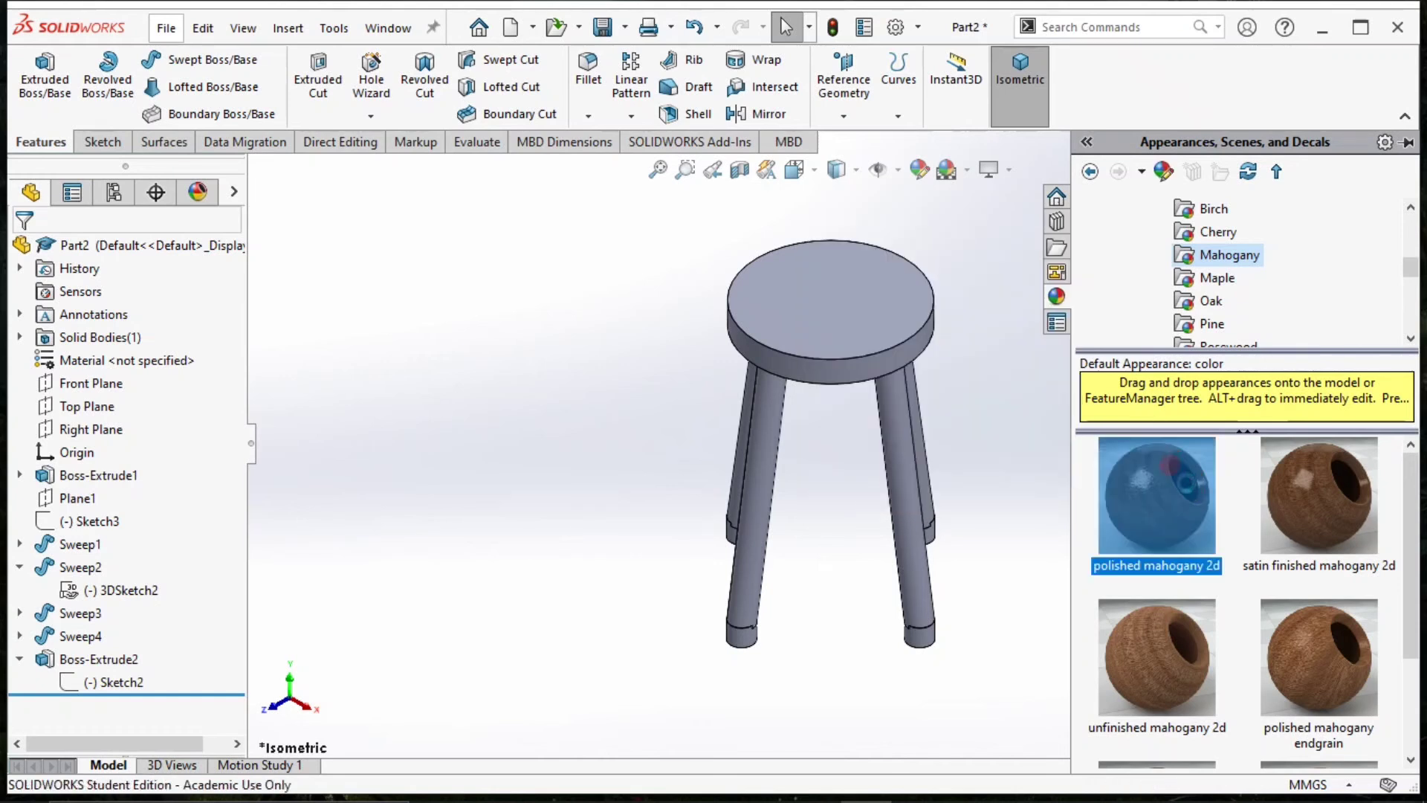
double_click(1189, 489)
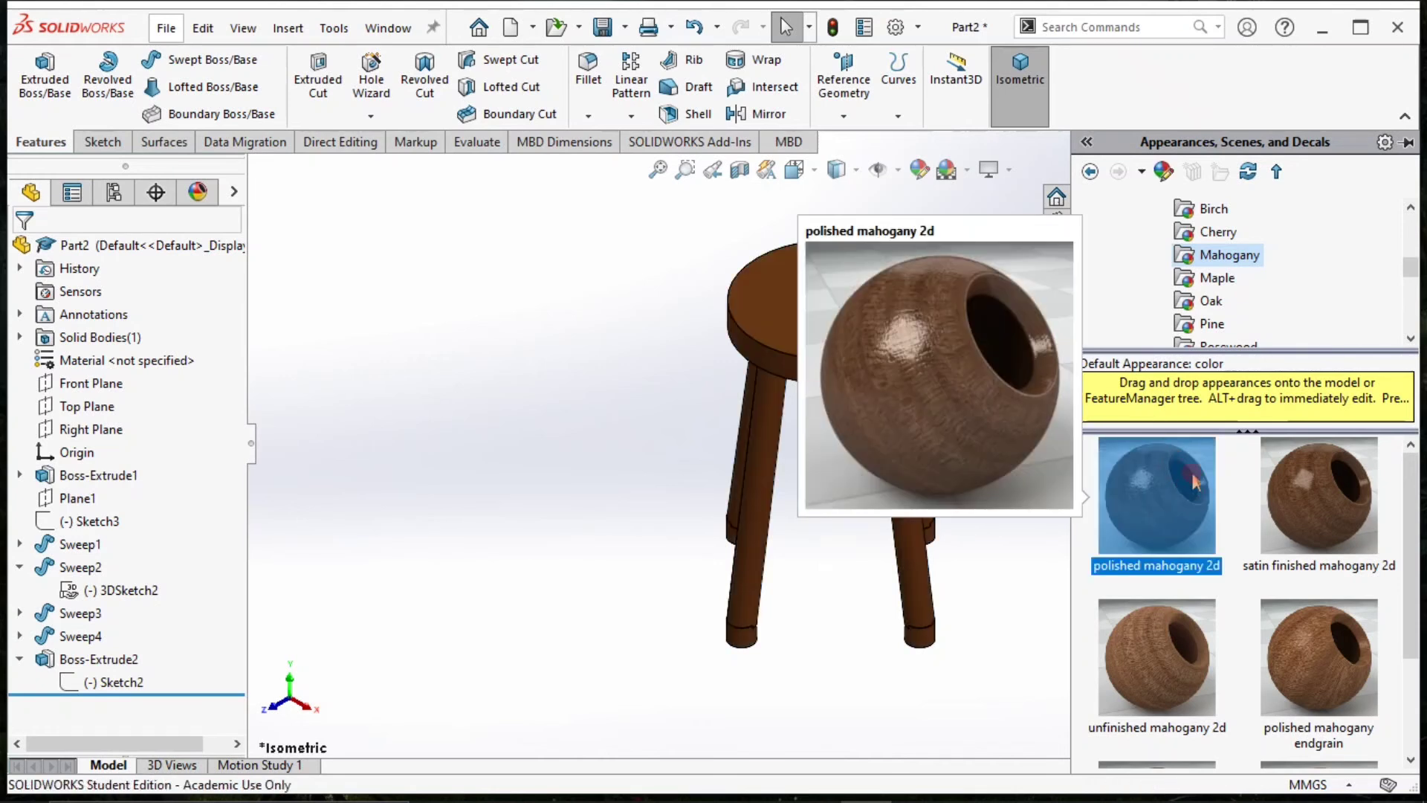
right_click(1183, 466)
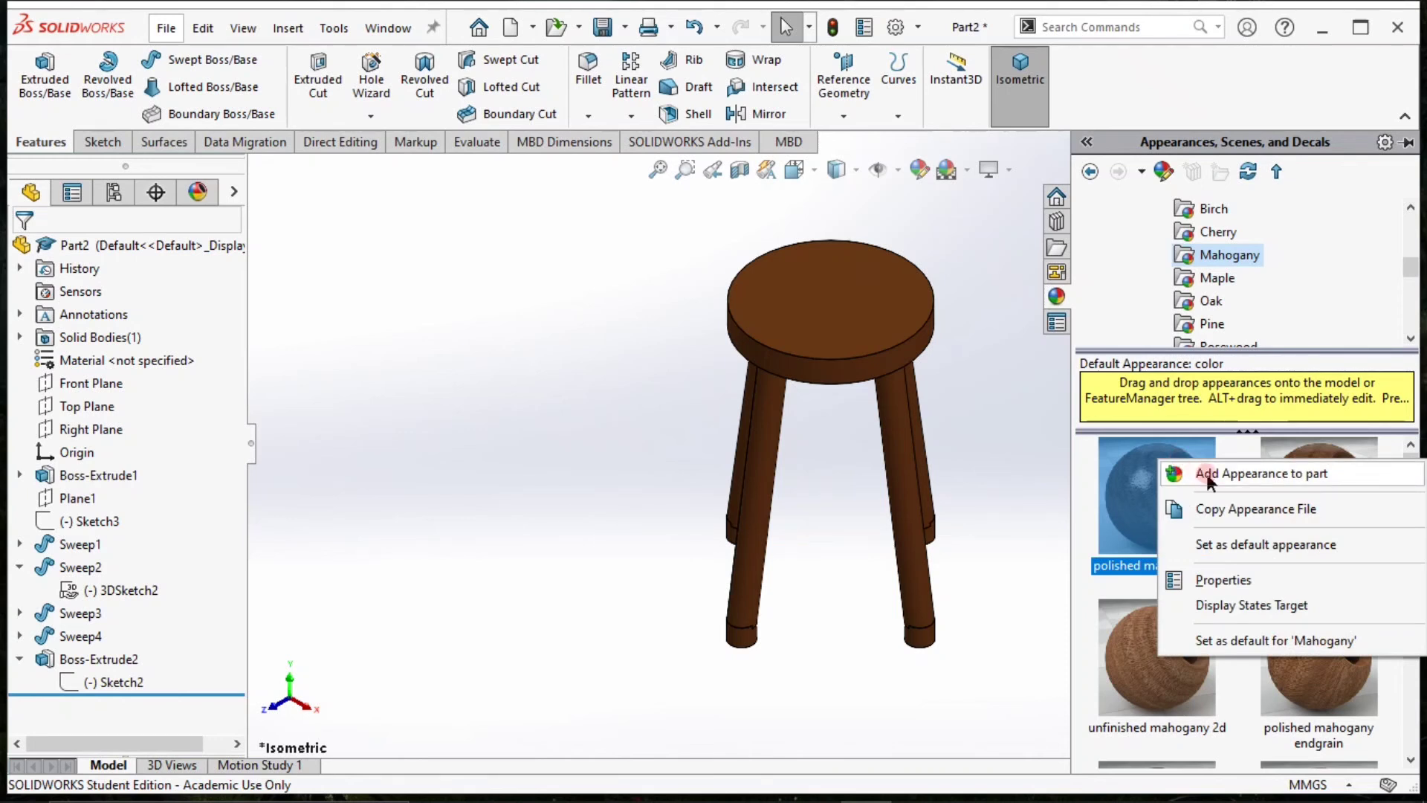
click(1097, 466)
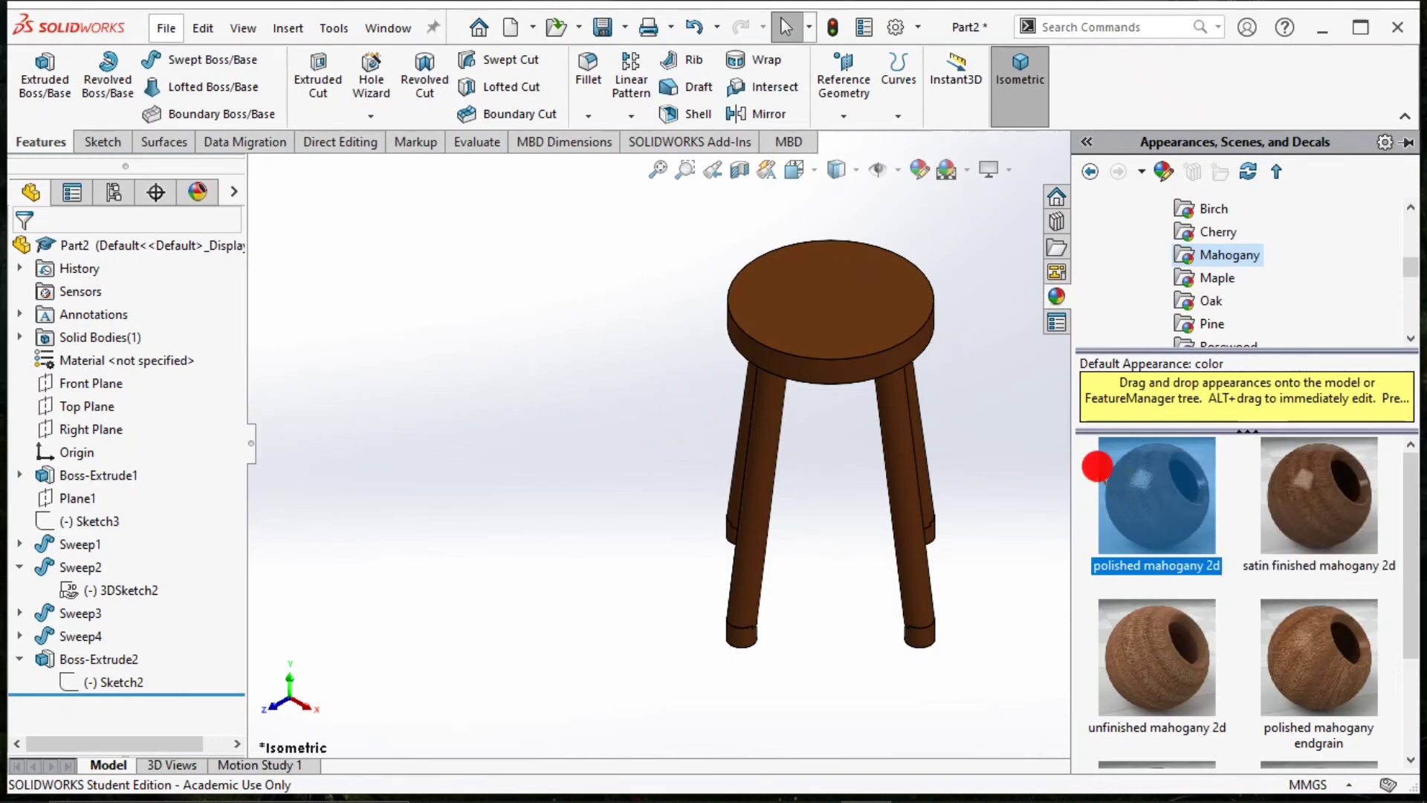
Apply the polished maple 2d appearance to the whole part.
click(1189, 278)
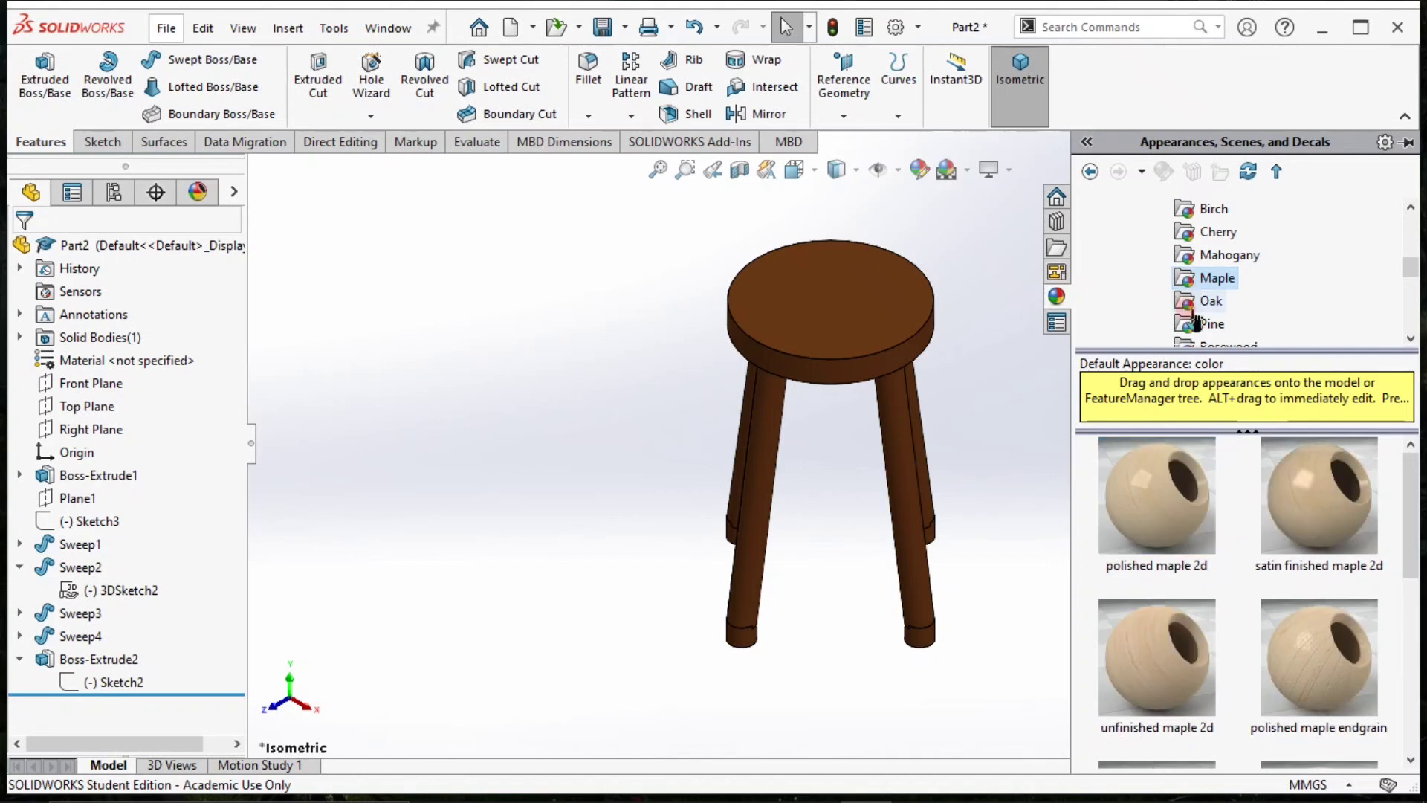
drag(1156, 494, 829, 282)
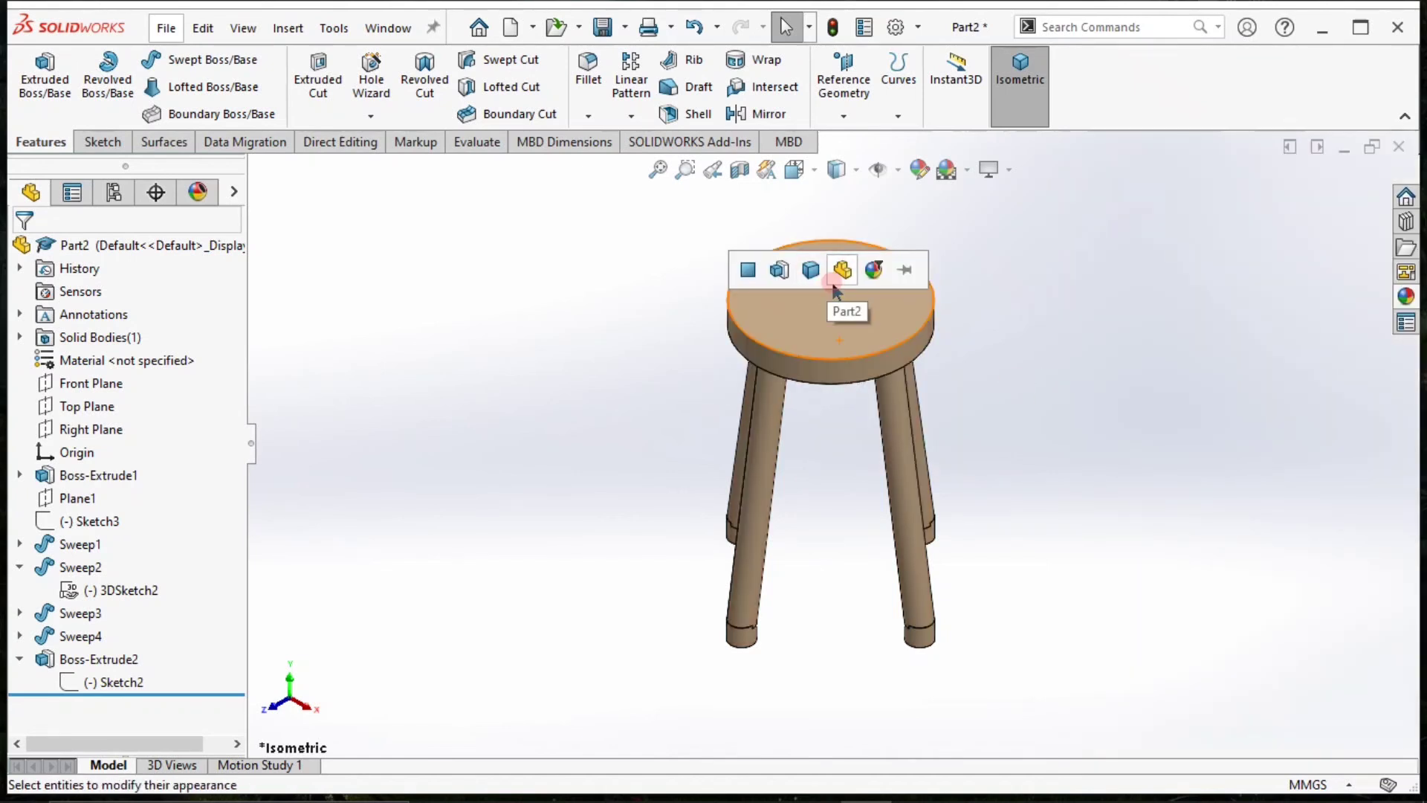
click(840, 287)
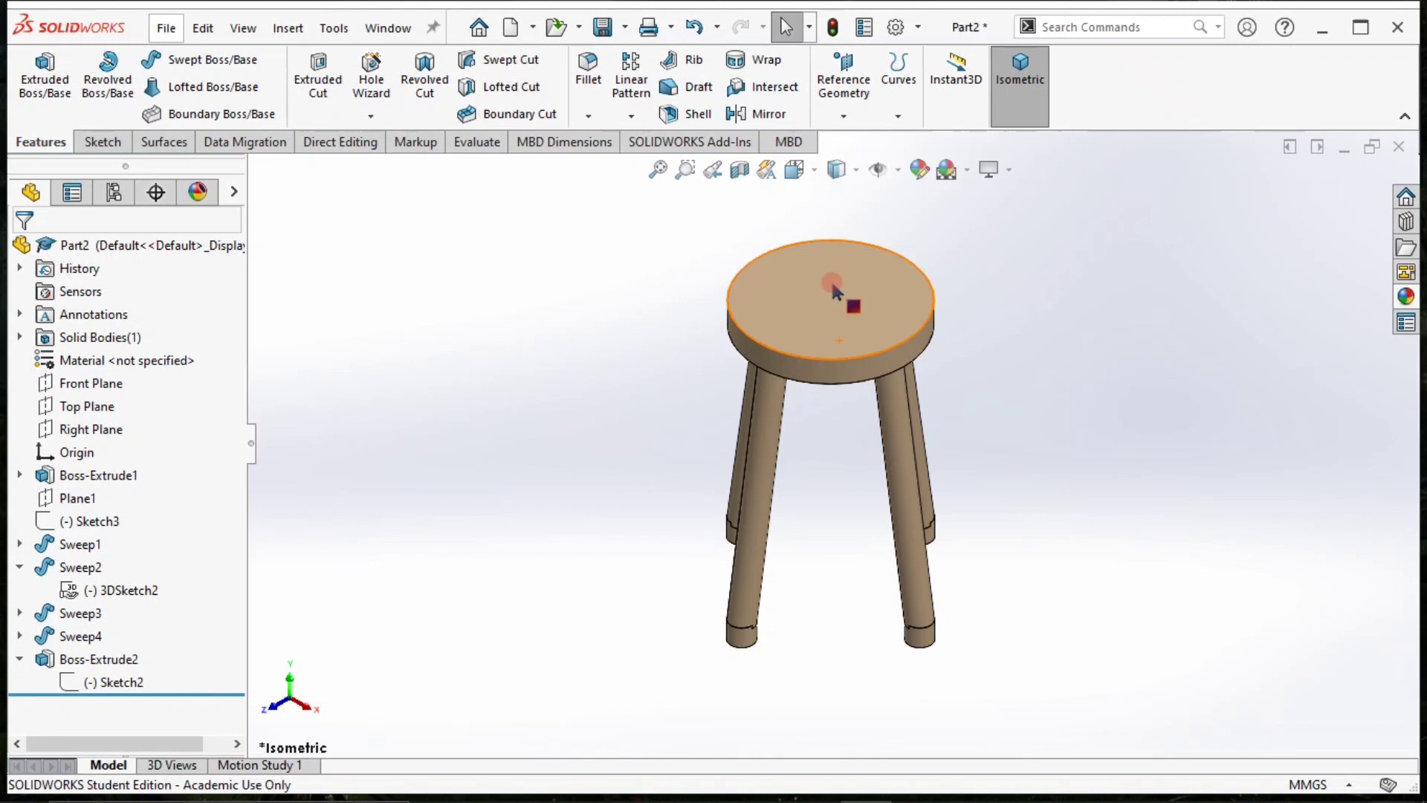
Check the properties of the Maple appearance folder and look through its remaining finishes.
click(1405, 296)
click(1189, 278)
right_click(1190, 279)
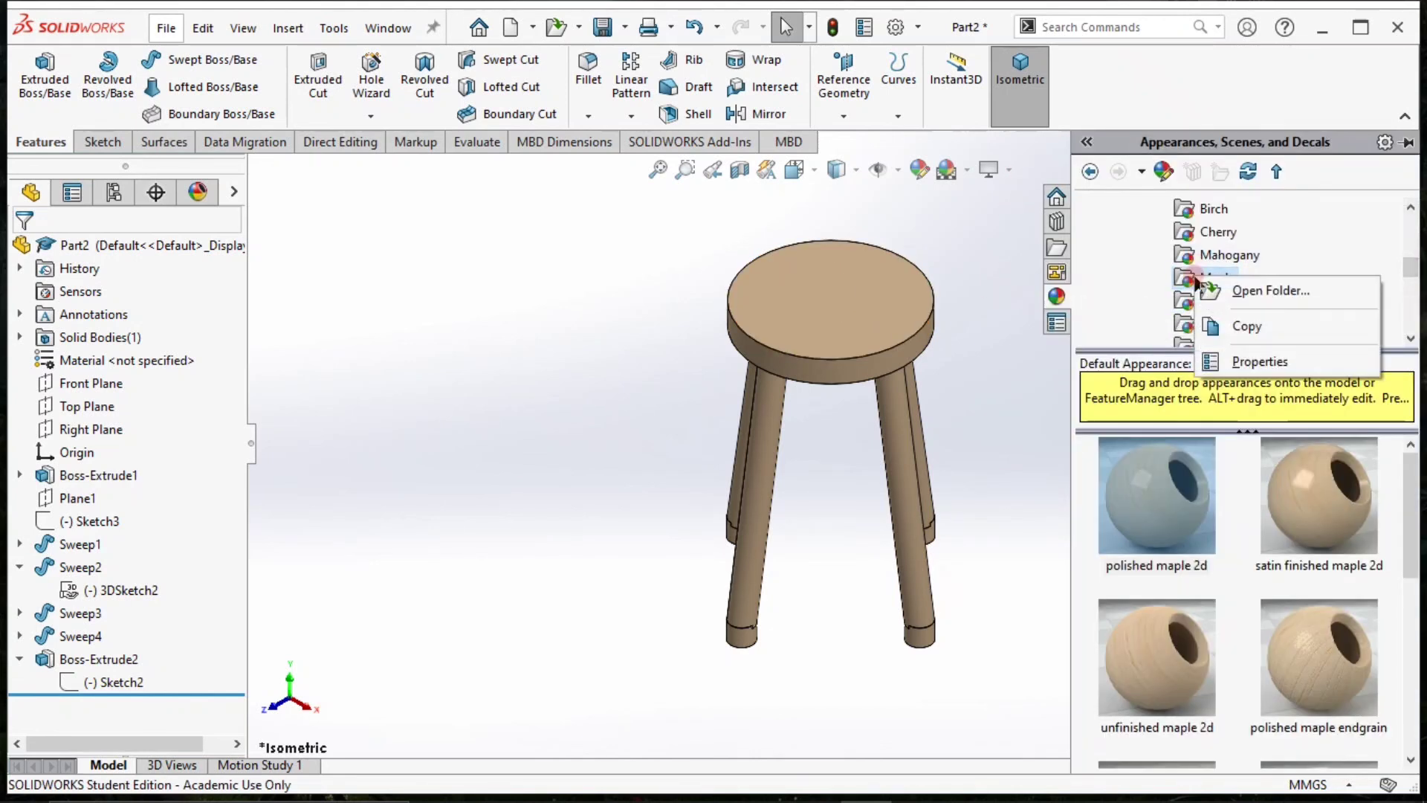
click(1216, 364)
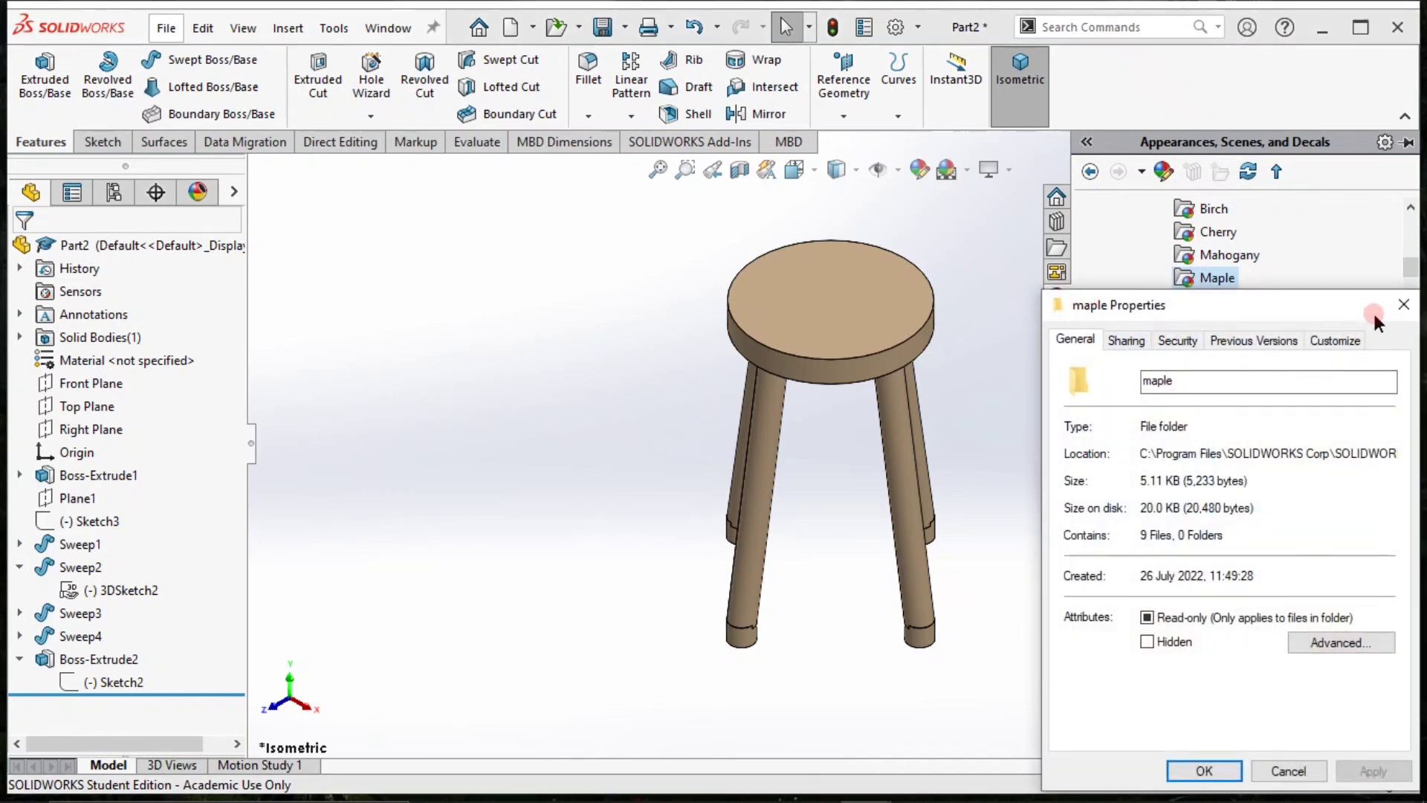
click(1403, 305)
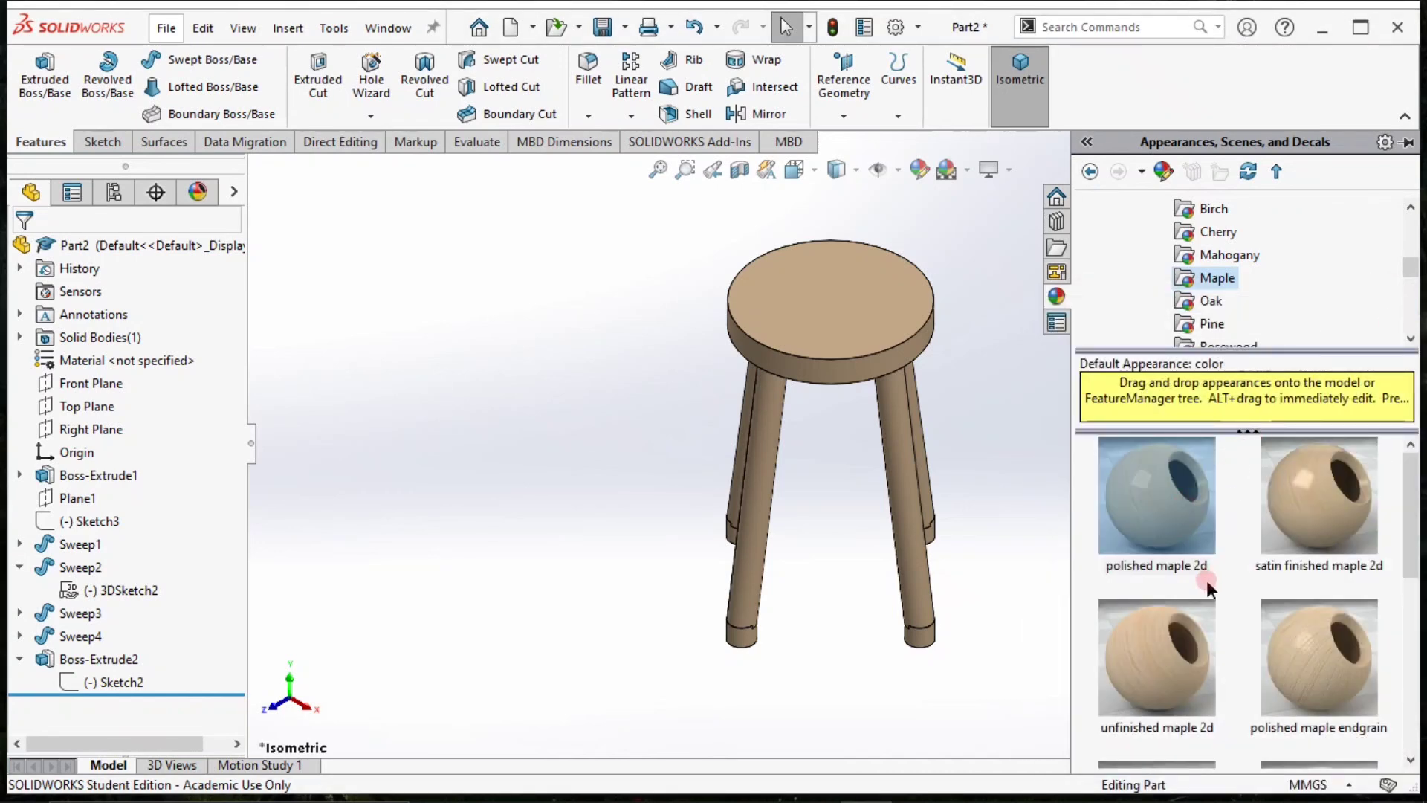
scroll(1207, 587, down, 5)
Apply the polished oak 2d appearance to the whole part.
click(1197, 306)
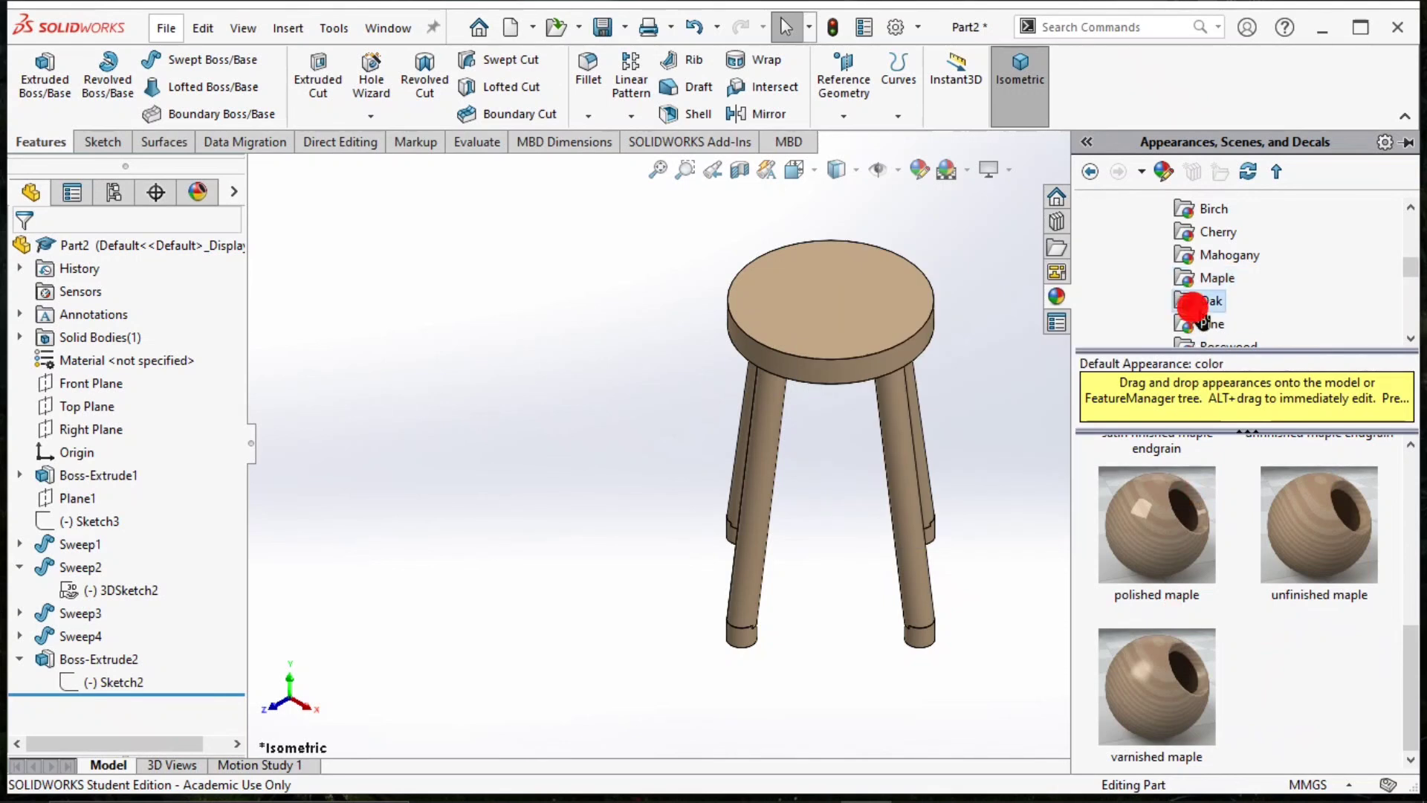
drag(1157, 493, 877, 306)
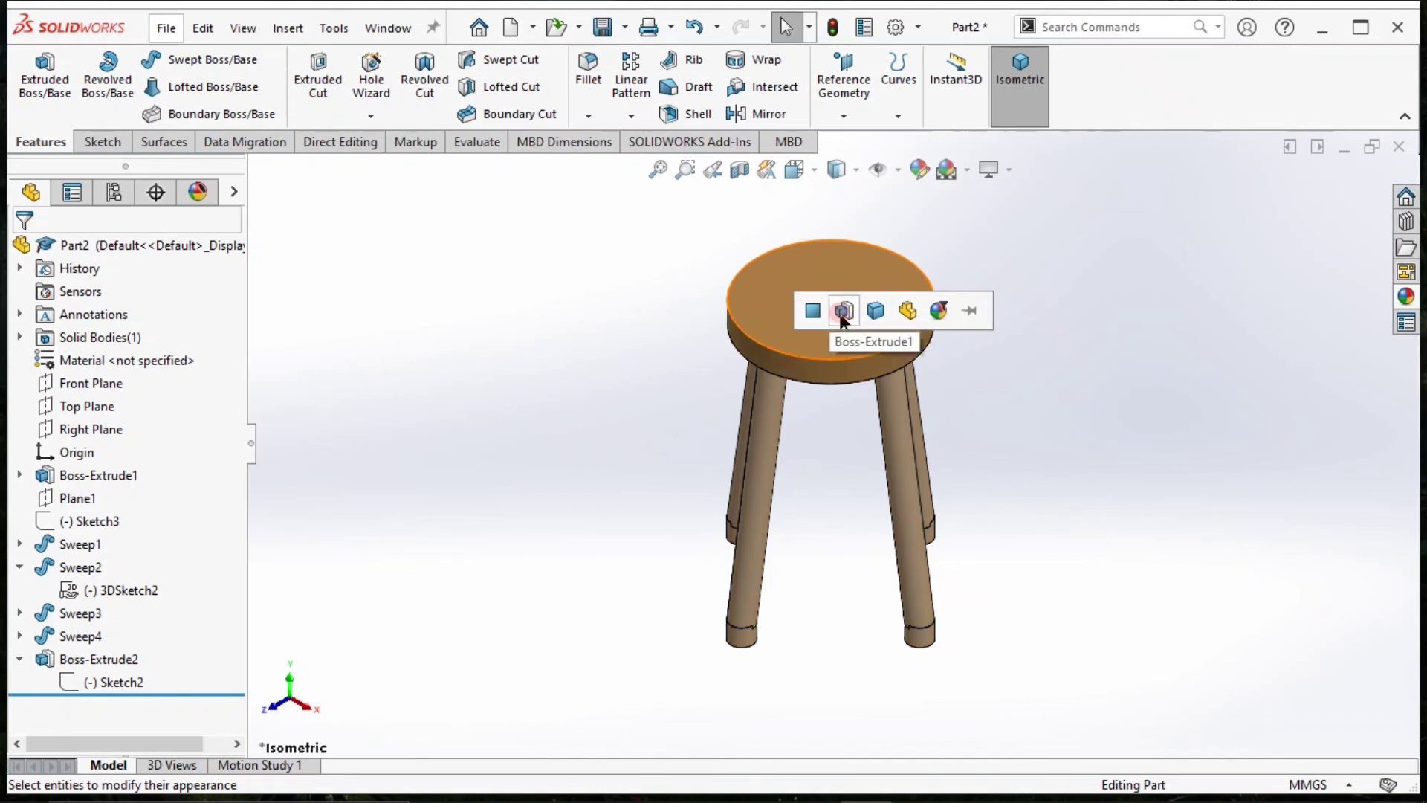
click(907, 311)
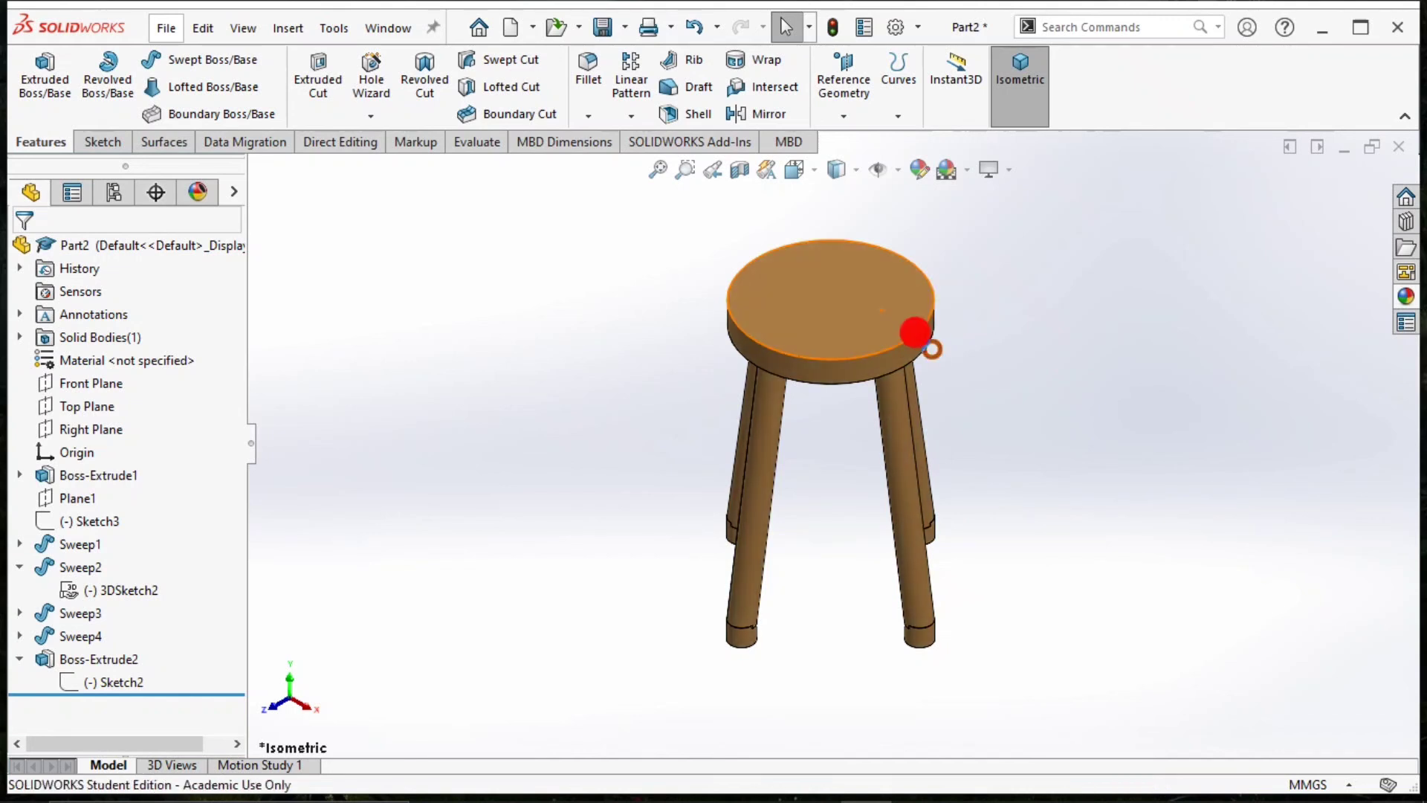
Apply the glossy rubber appearance to the extruded feet feature at the leg bases.
click(1400, 300)
scroll(1204, 297, down, 10)
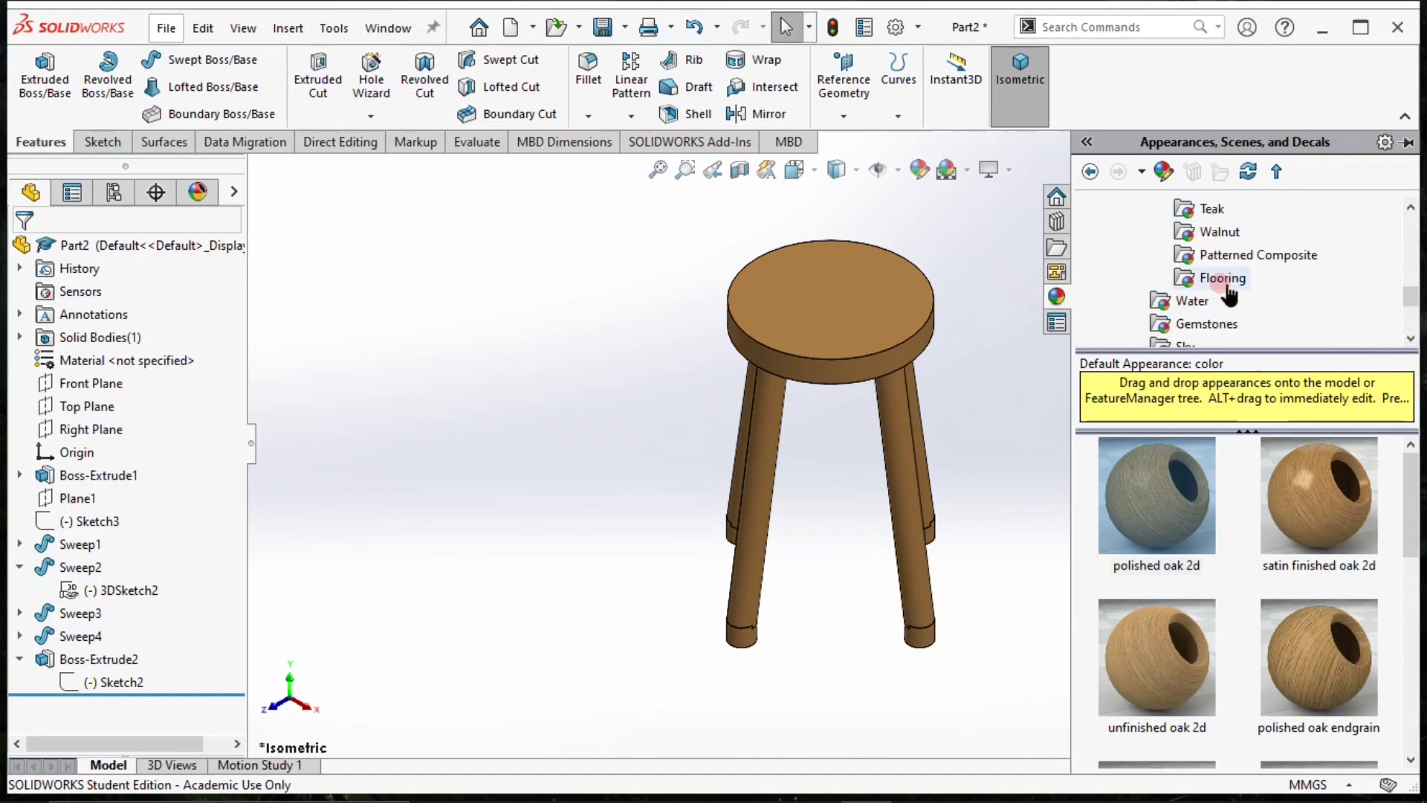
scroll(1210, 306, up, 12)
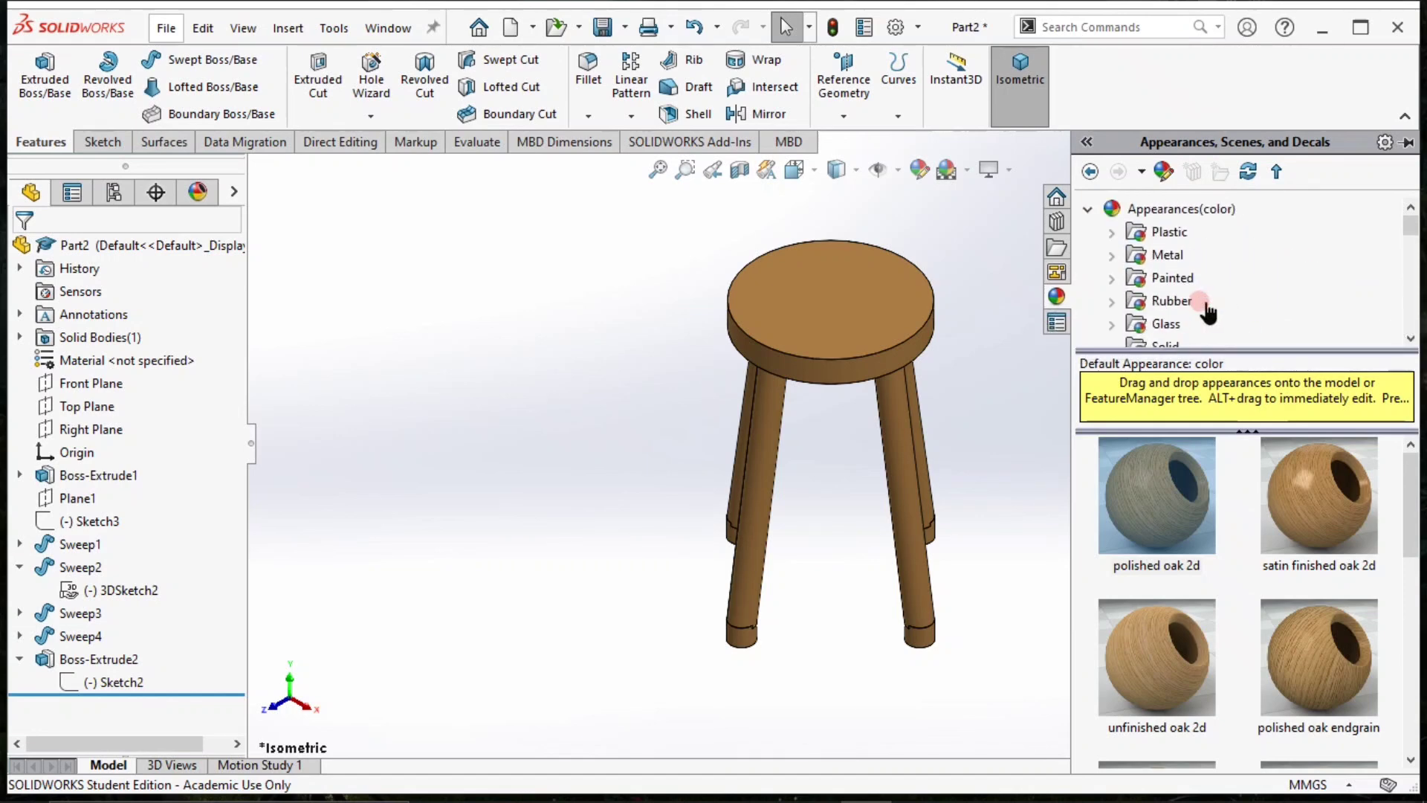
click(1152, 299)
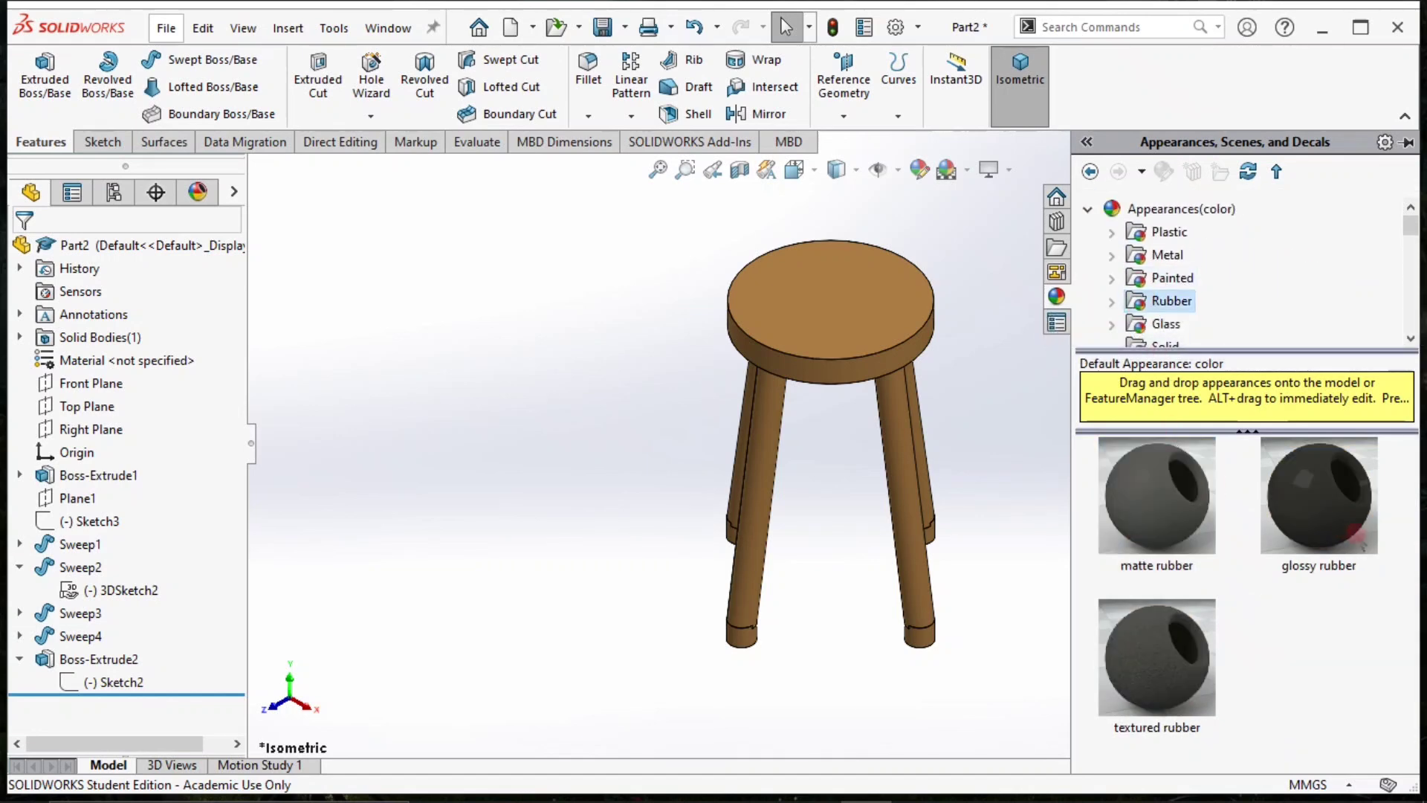
drag(1319, 505, 885, 637)
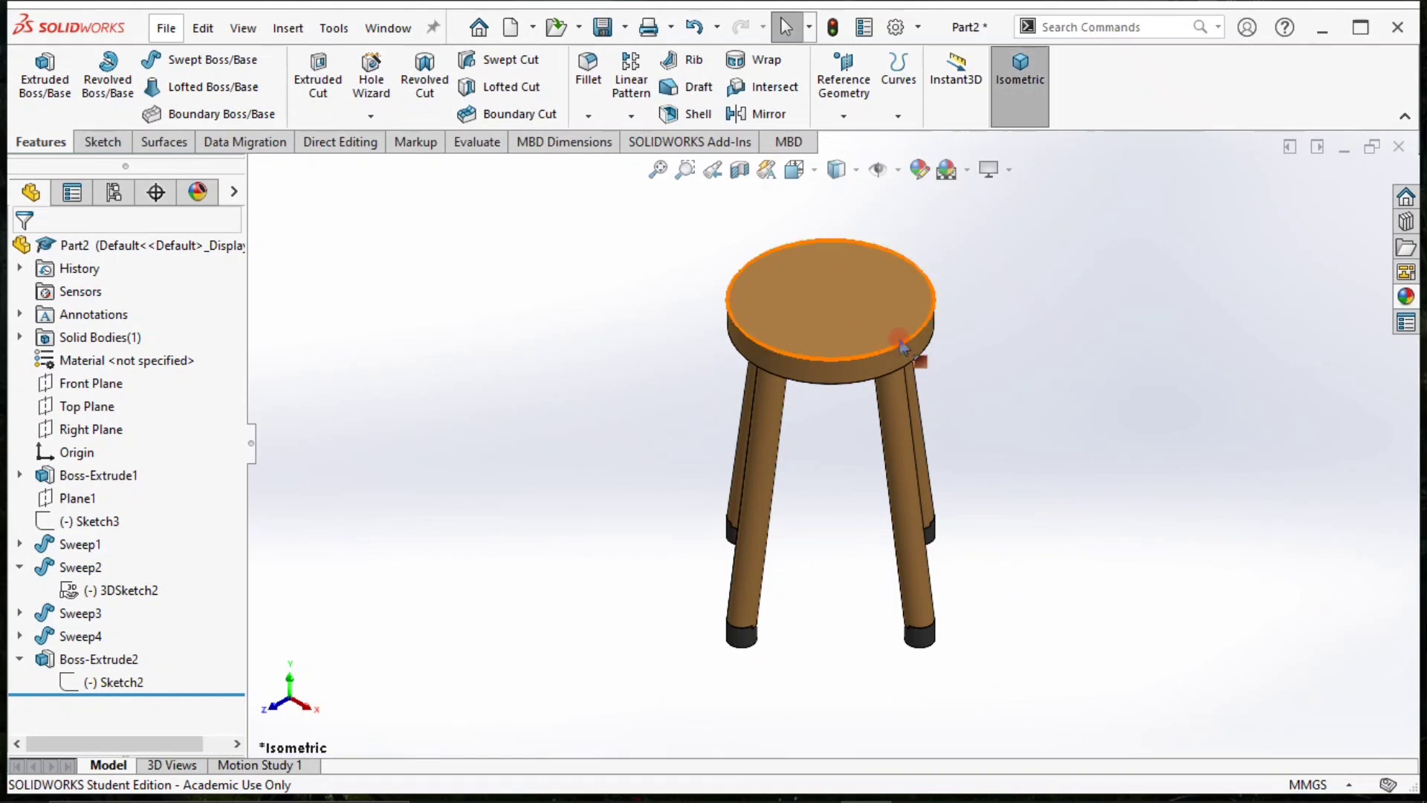
Look through the remaining organic wood appearances, including the Patterned Composite and Flooring finishes, without applying any.
scroll(890, 318, down, 3)
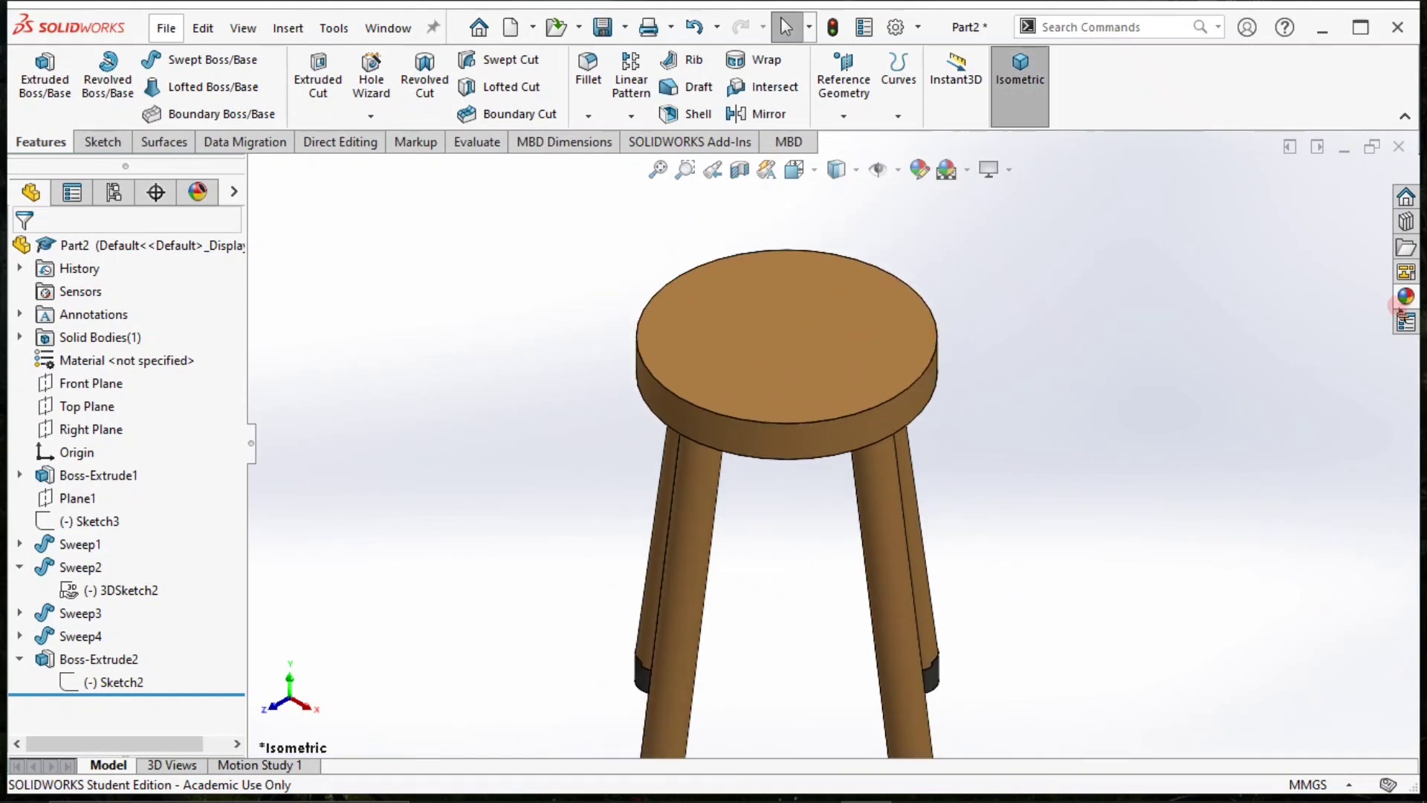
click(1405, 296)
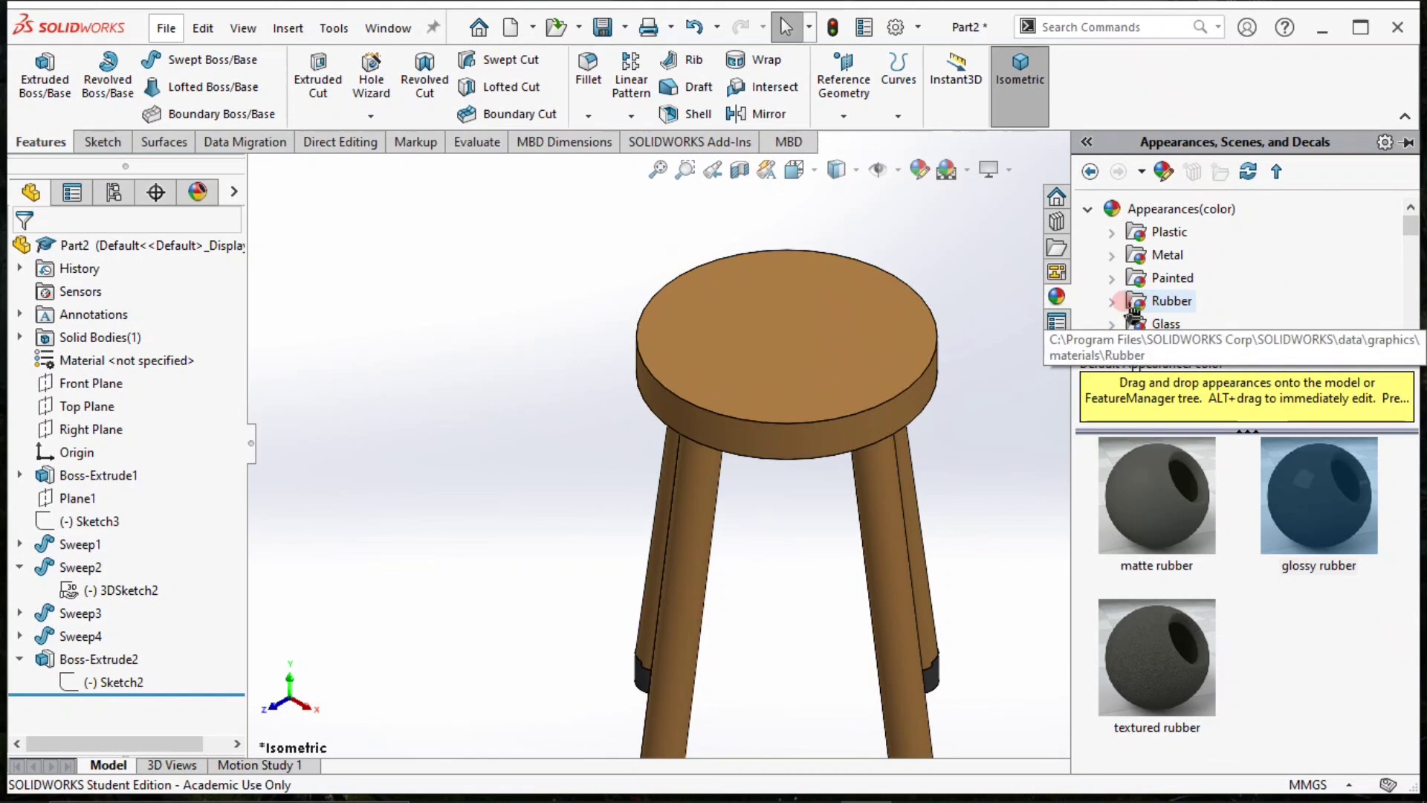
scroll(1130, 312, down, 3)
scroll(1159, 290, down, 6)
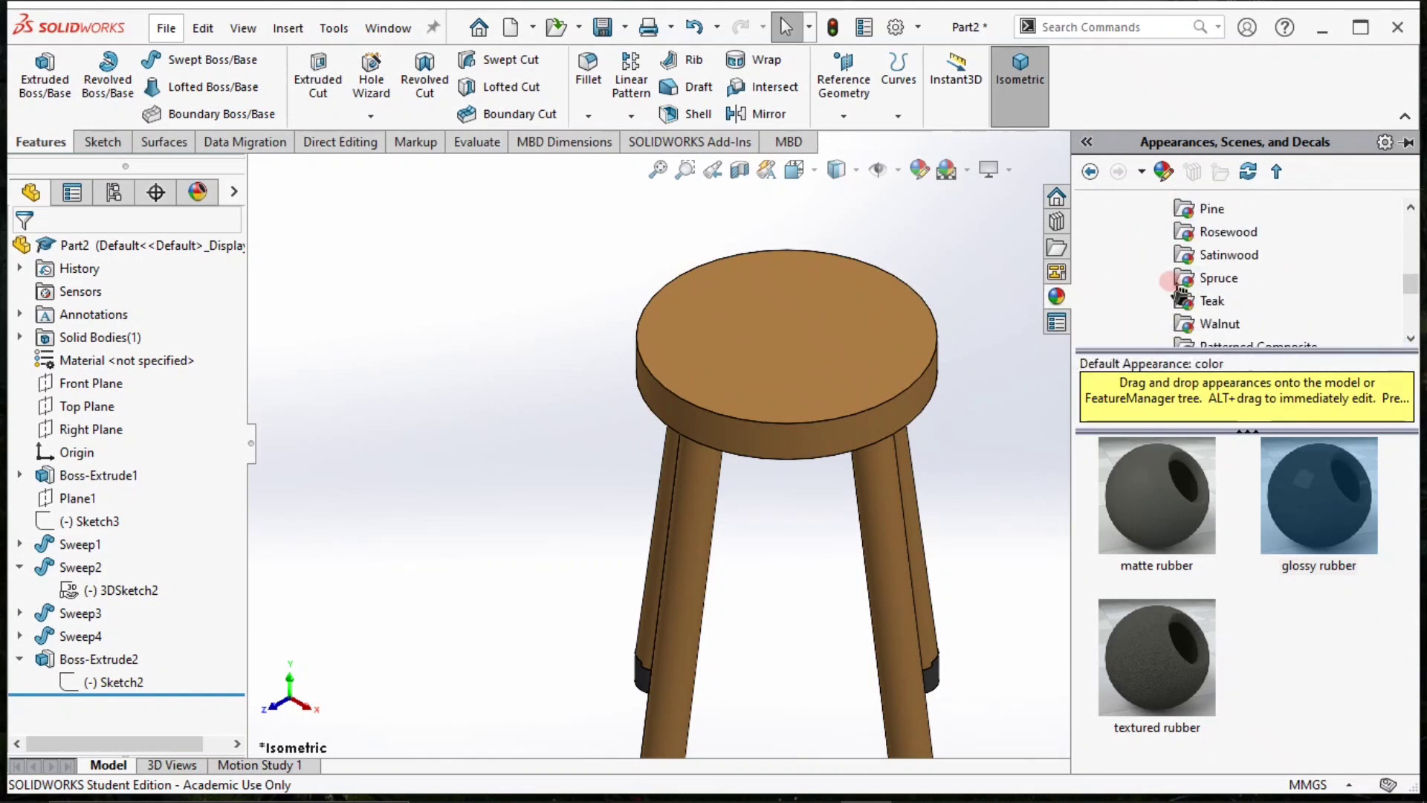
scroll(1180, 296, up, 1)
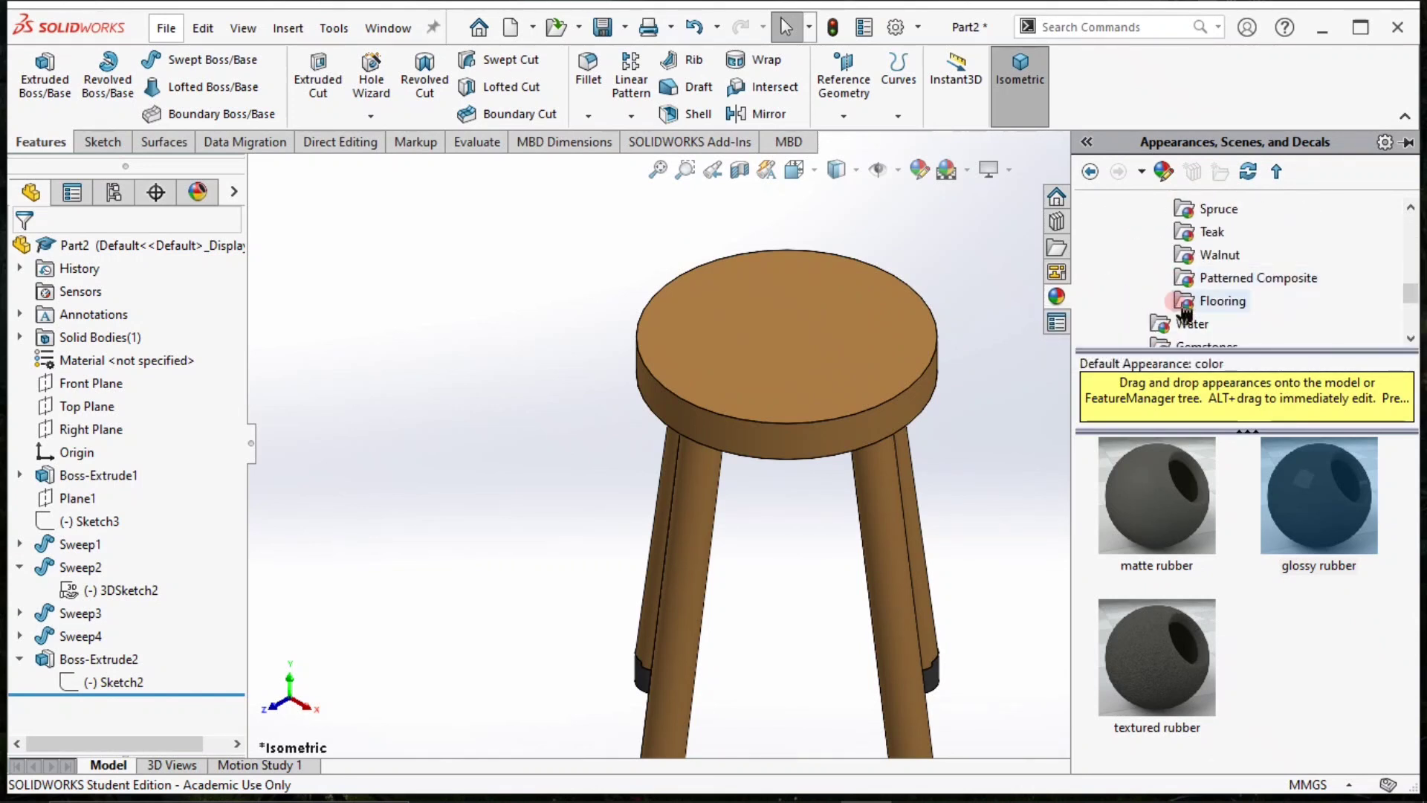
click(1183, 299)
click(1198, 278)
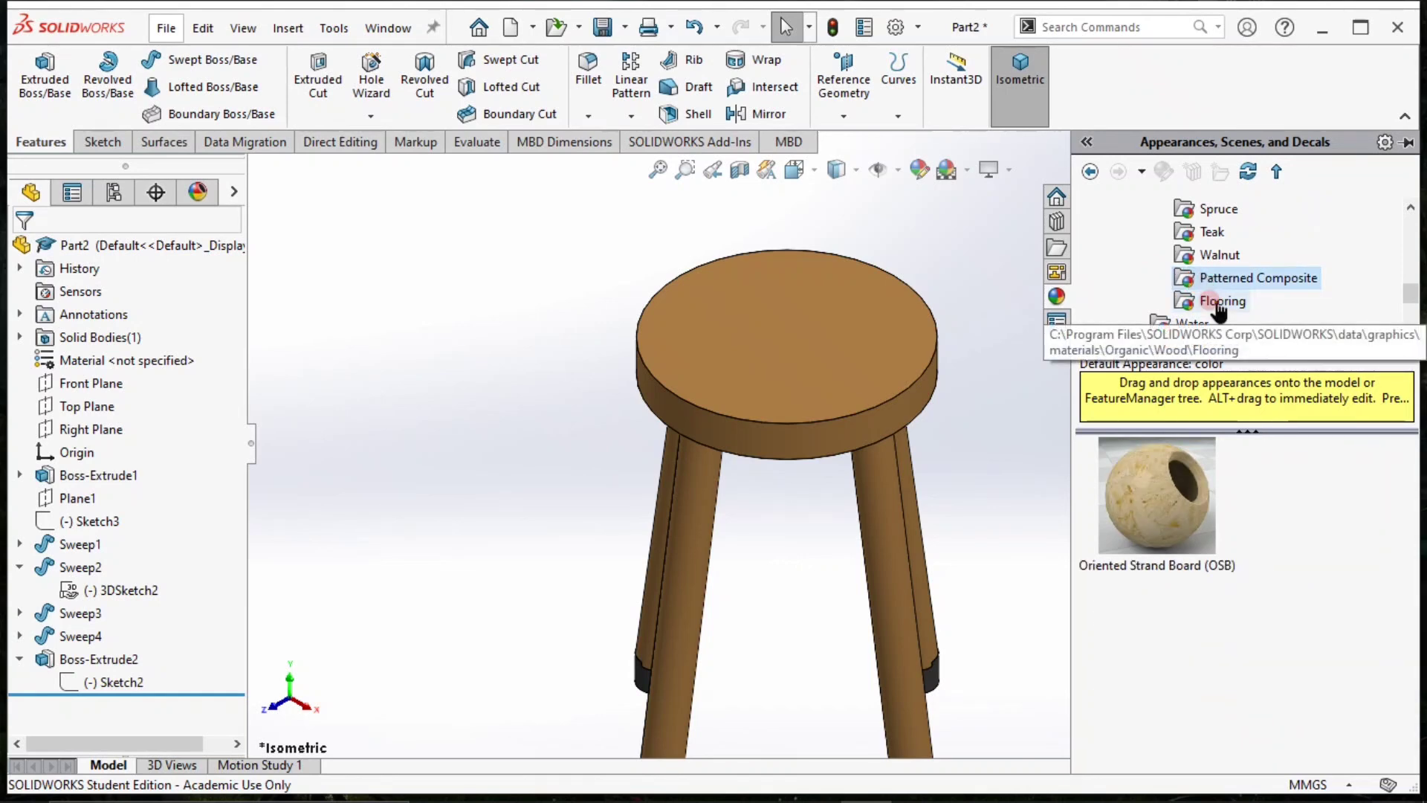
click(1219, 304)
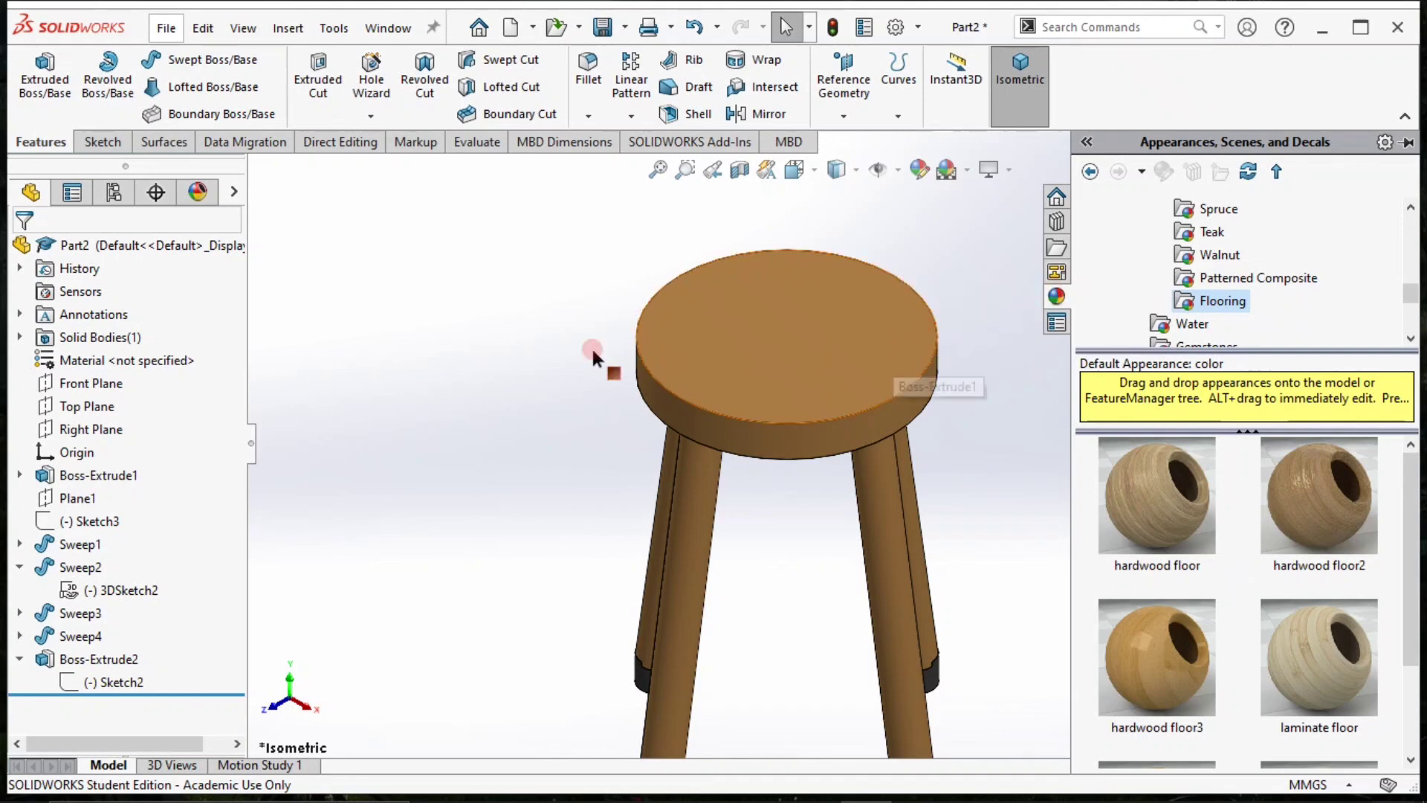
click(372, 298)
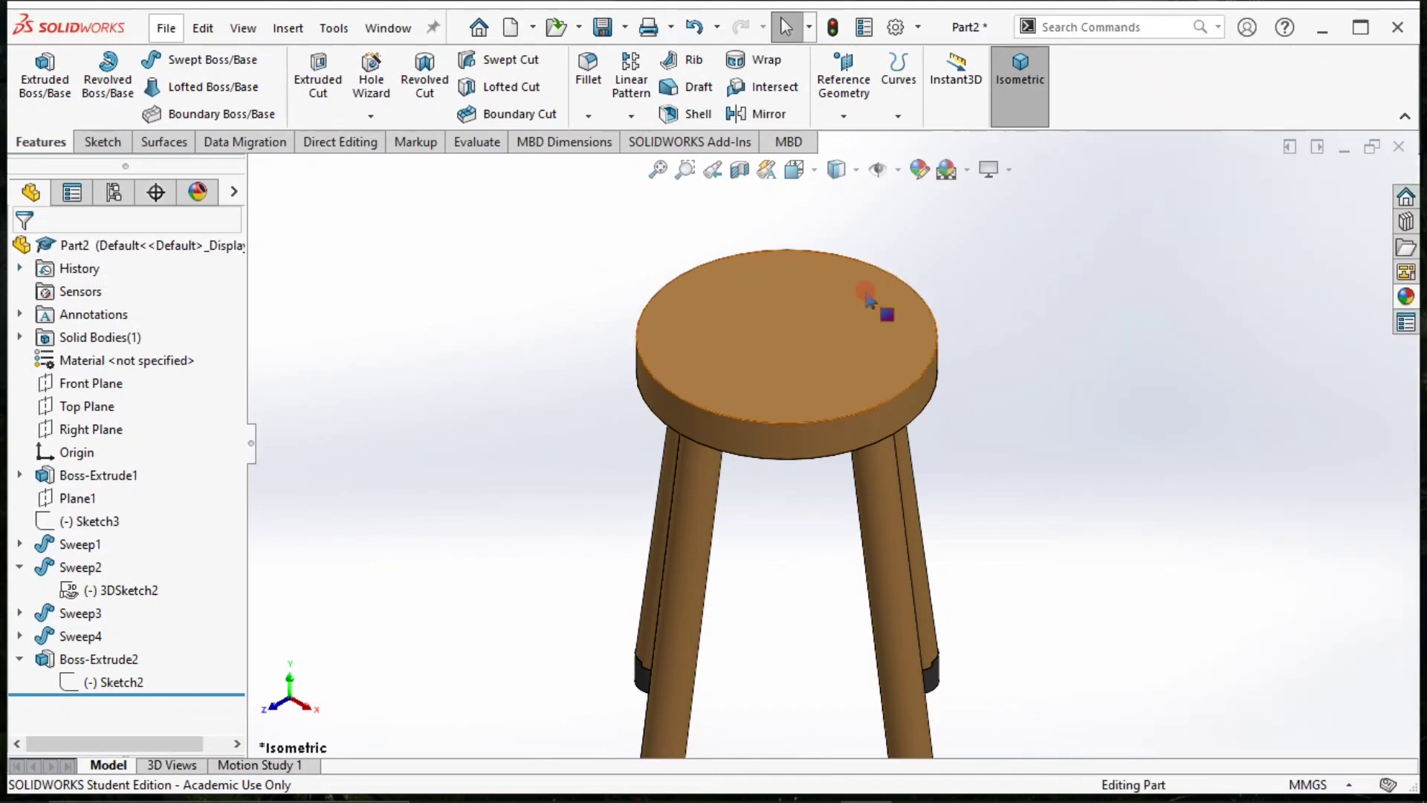
Examine the whole stool with its oak and rubber appearances in isometric view and from a rotated angle.
click(1021, 117)
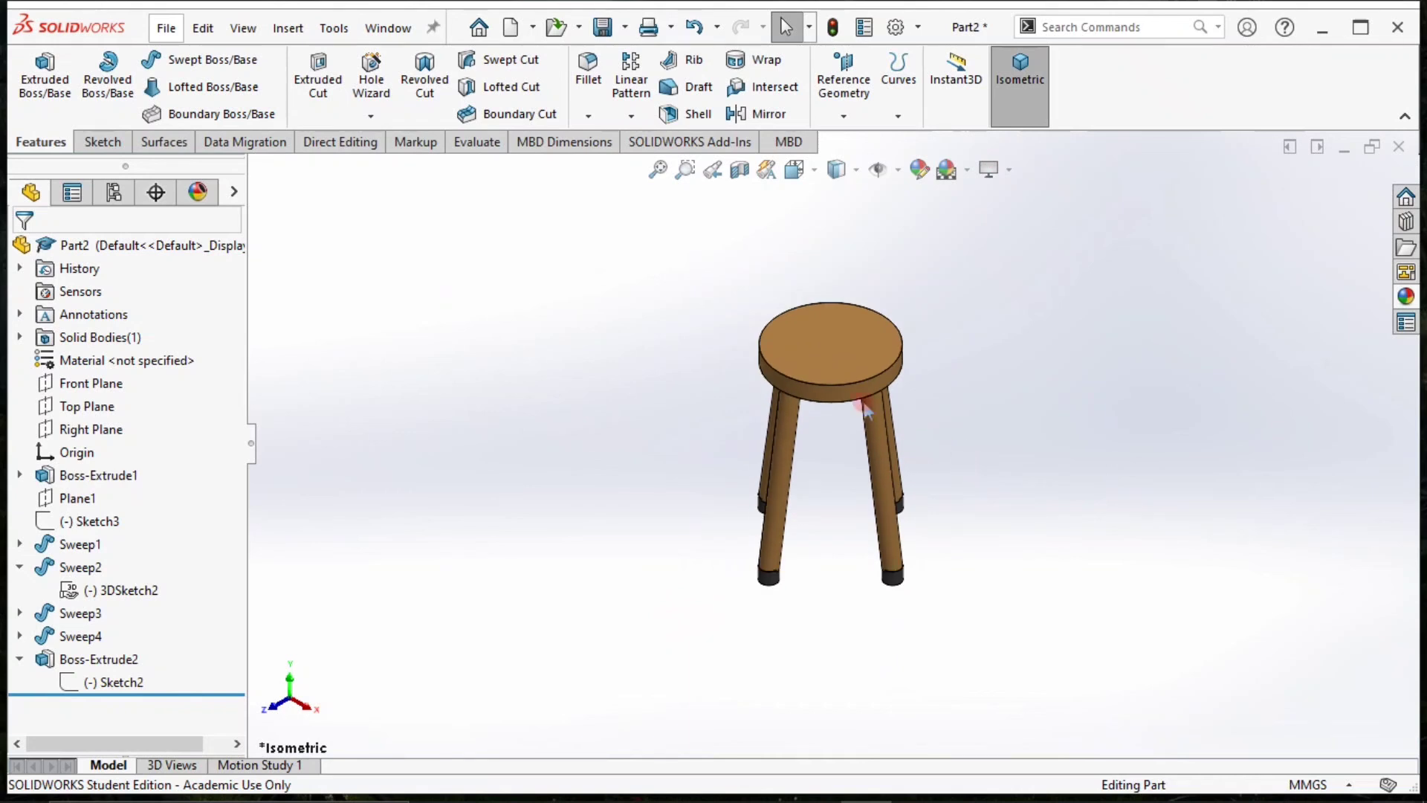
middle_drag(864, 407, 907, 393)
click(1013, 89)
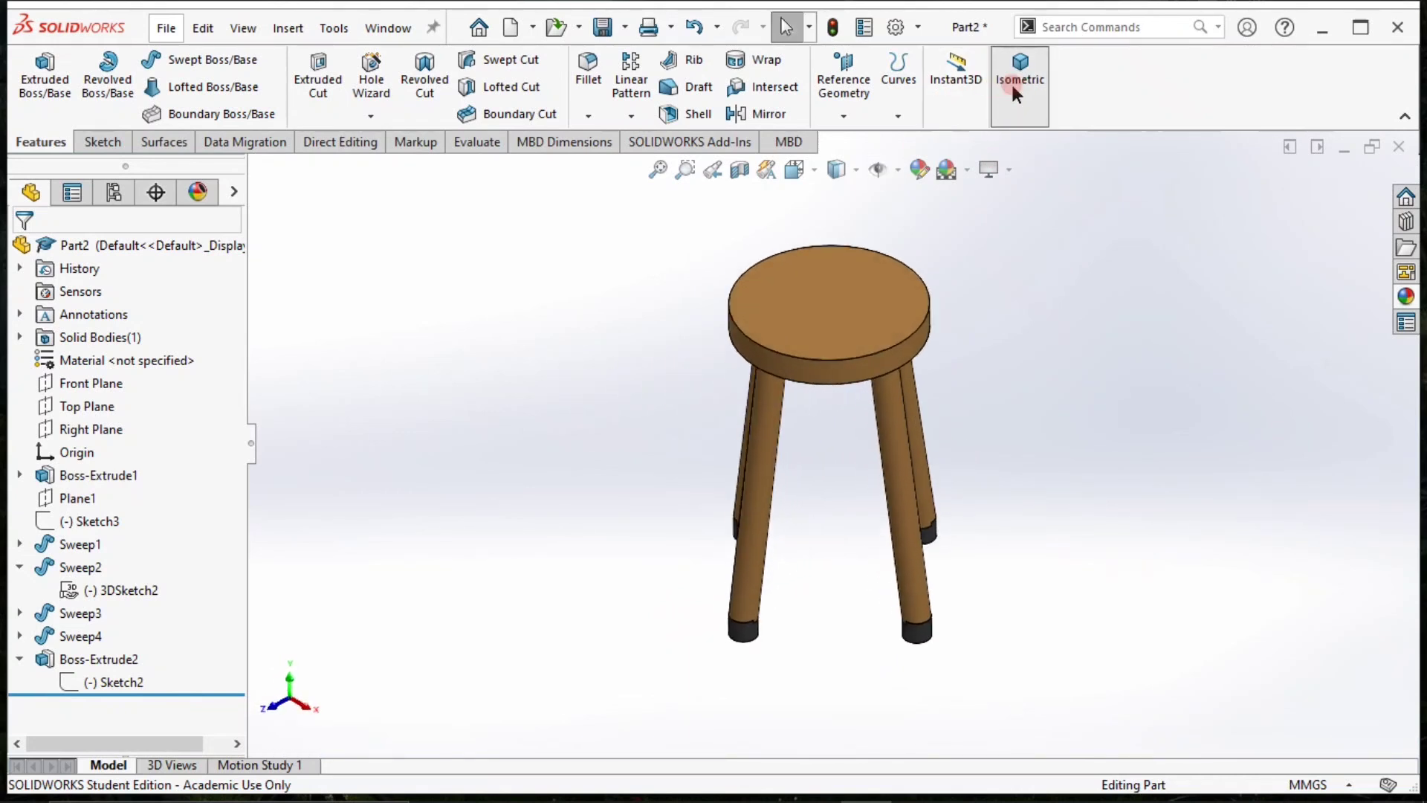
middle_drag(965, 451, 891, 424)
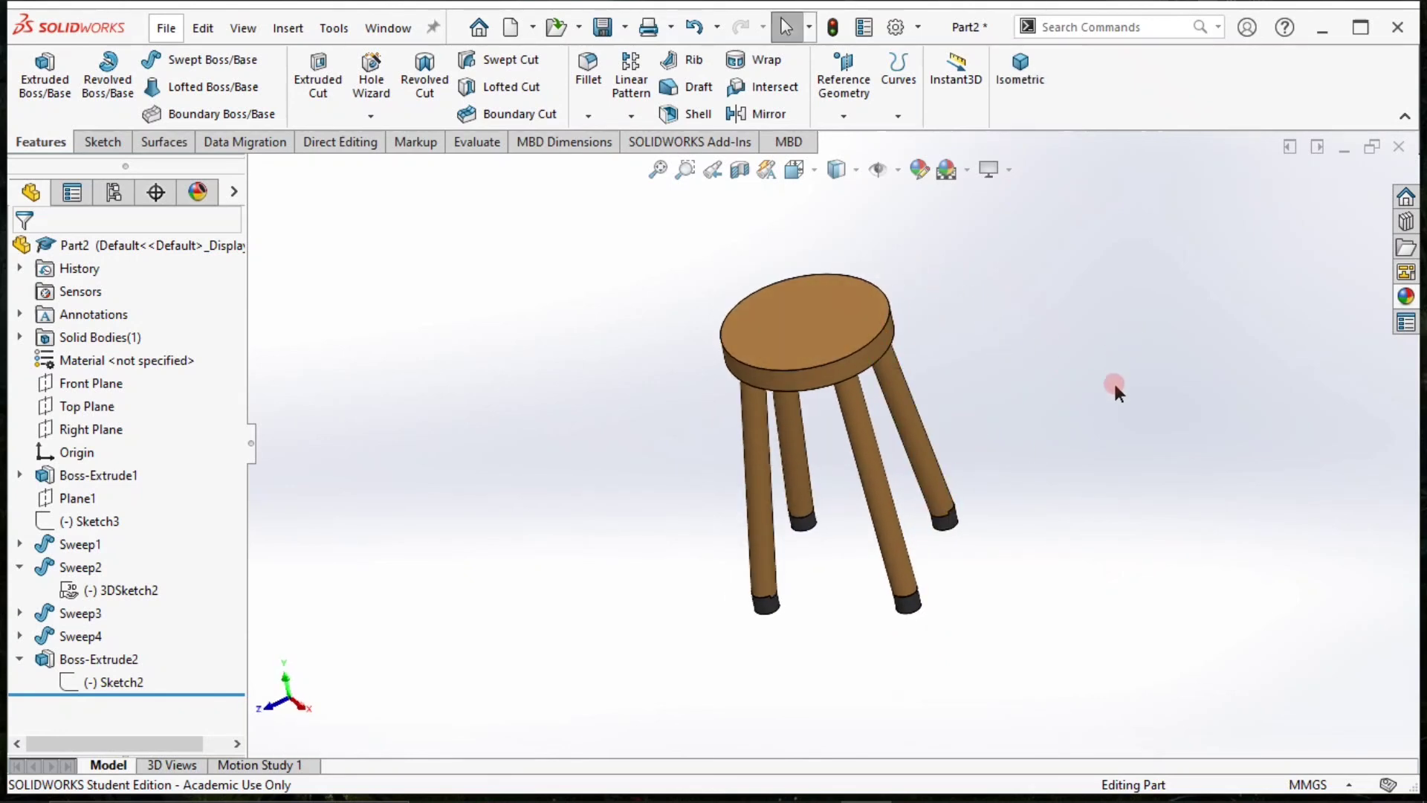